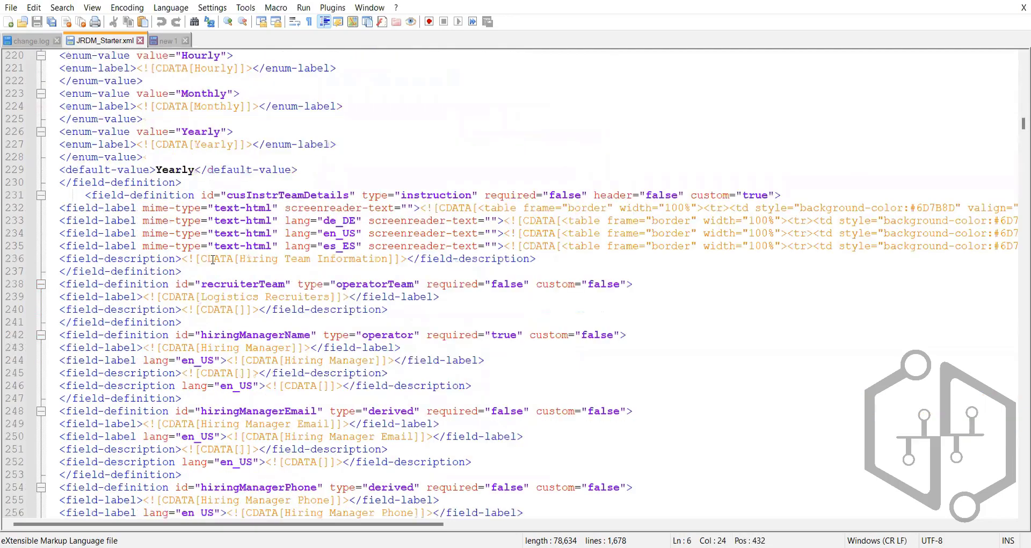
- Examine the field definitions in JRDM_Starter.xml, from the hiring team and posting fields through filter1, country, mfield1 and mfield2 to interviewGuide
{"action": "scroll", "coordinate": [310, 334], "scroll_direction": "down", "scroll_amount": 8}
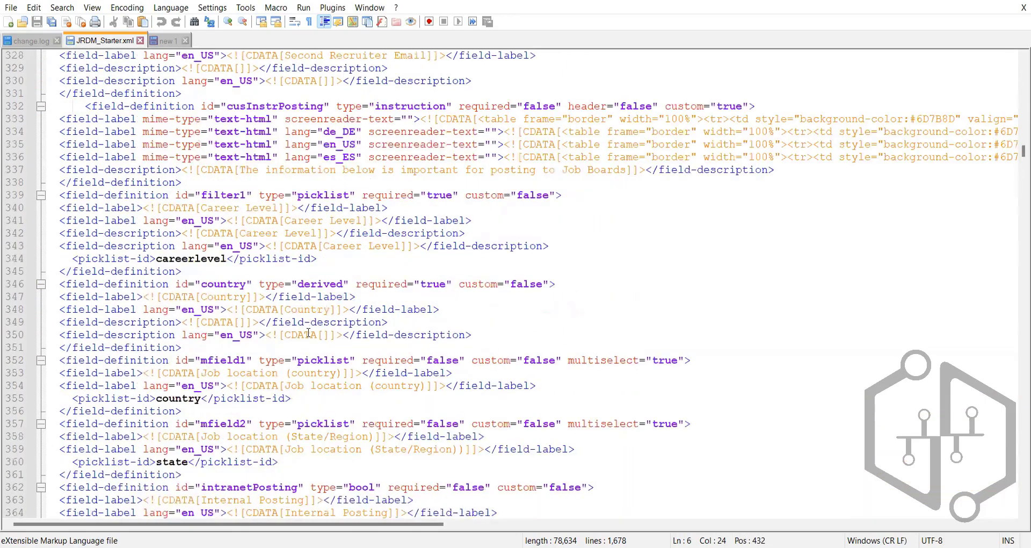
{"action": "scroll", "coordinate": [309, 334], "scroll_direction": "down", "scroll_amount": 20}
{"action": "scroll", "coordinate": [190, 197], "scroll_direction": "up", "scroll_amount": 13}
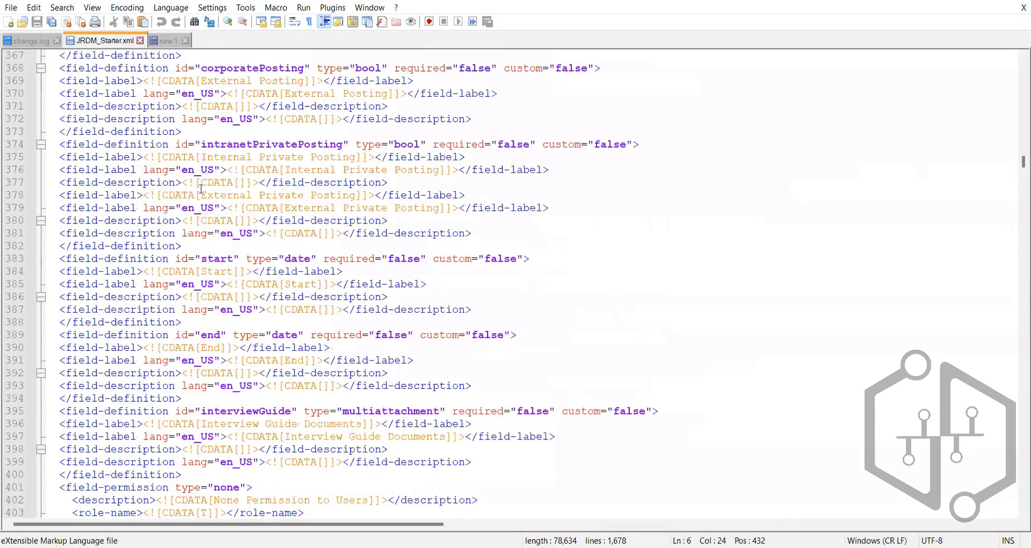
{"action": "scroll", "coordinate": [179, 181], "scroll_direction": "up", "scroll_amount": 11}
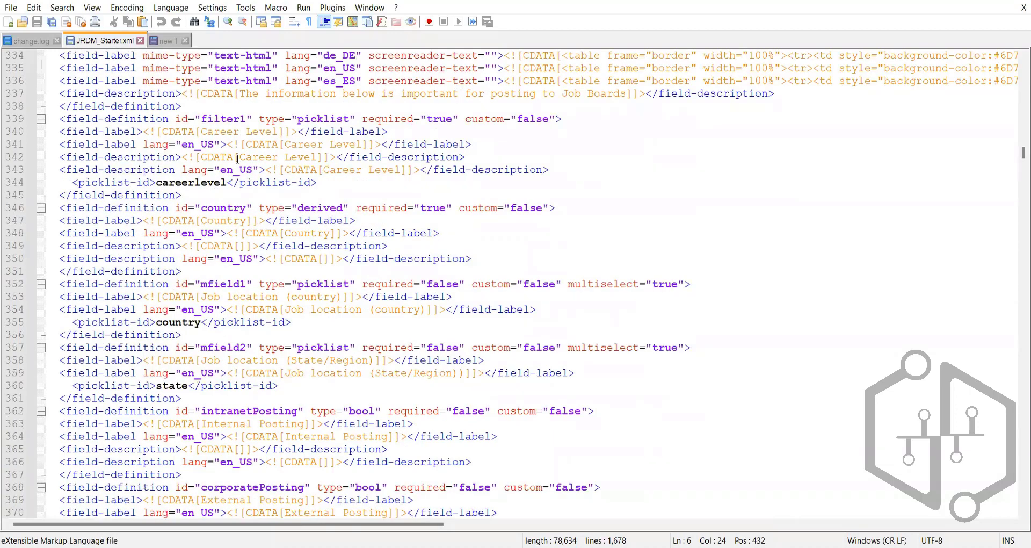
{"action": "double_click", "coordinate": [222, 118]}
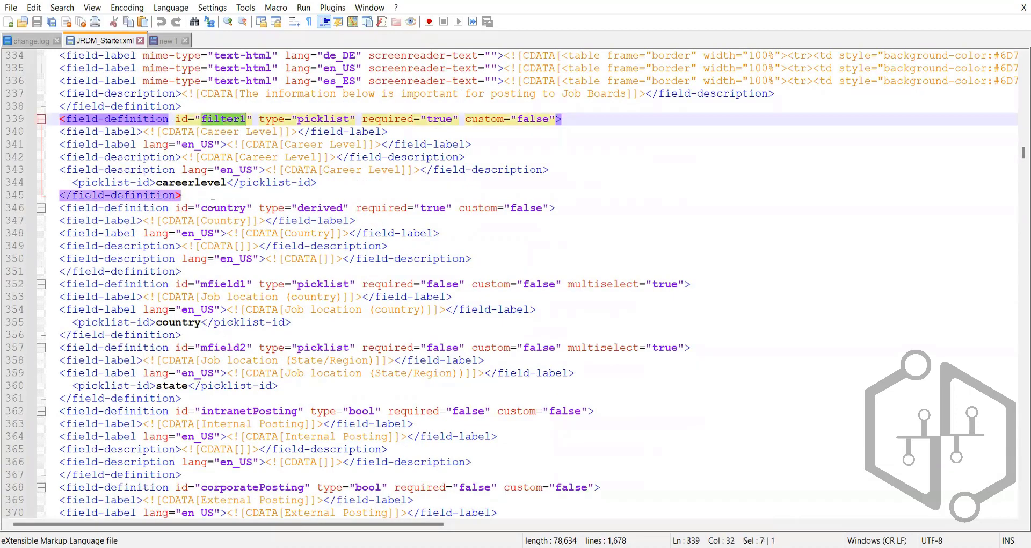
{"action": "double_click", "coordinate": [213, 206]}
{"action": "double_click", "coordinate": [213, 295]}
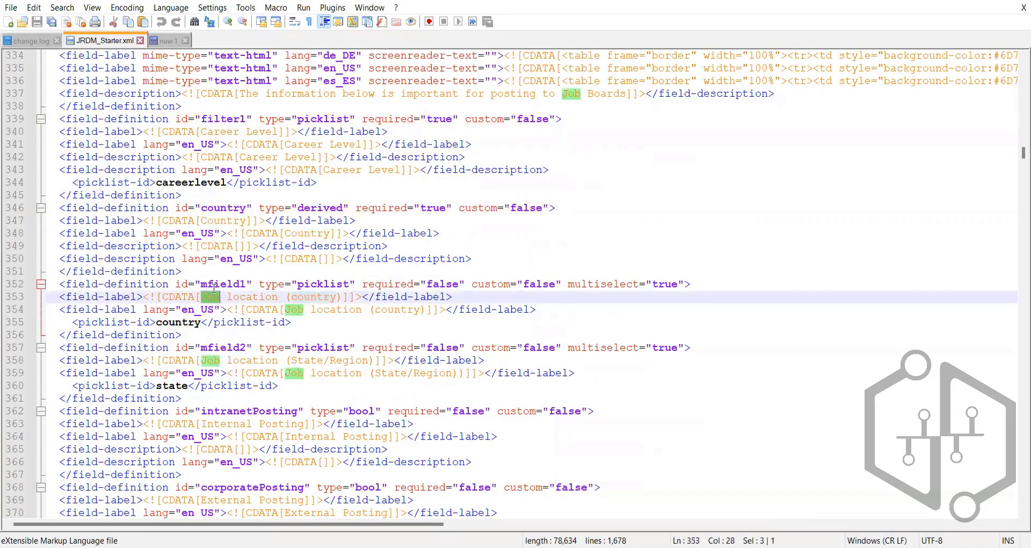
{"action": "left_click", "coordinate": [232, 348]}
{"action": "scroll", "coordinate": [249, 370], "scroll_direction": "down", "scroll_amount": 1}
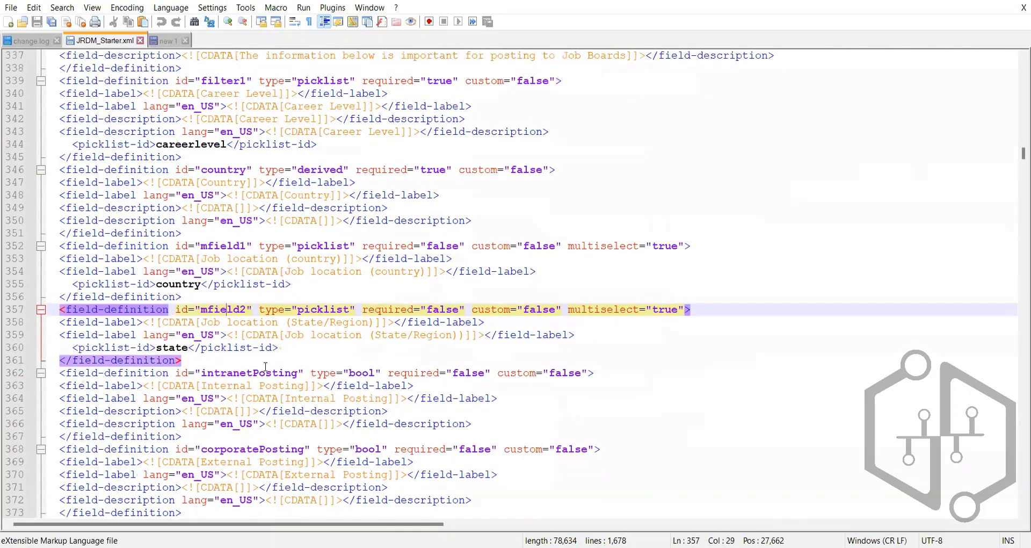
{"action": "scroll", "coordinate": [263, 360], "scroll_direction": "down", "scroll_amount": 5}
{"action": "scroll", "coordinate": [245, 308], "scroll_direction": "down", "scroll_amount": 2}
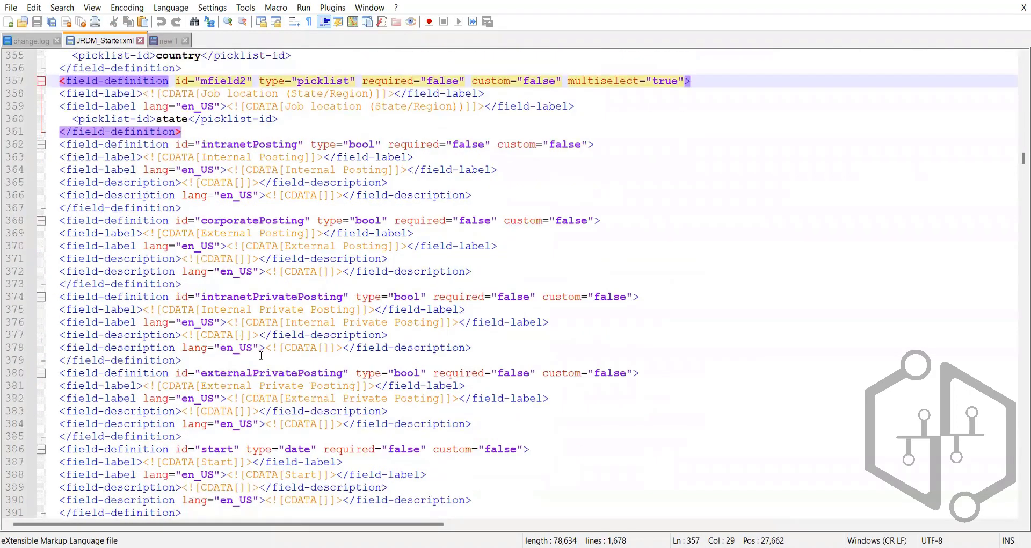
{"action": "scroll", "coordinate": [260, 350], "scroll_direction": "down", "scroll_amount": 3}
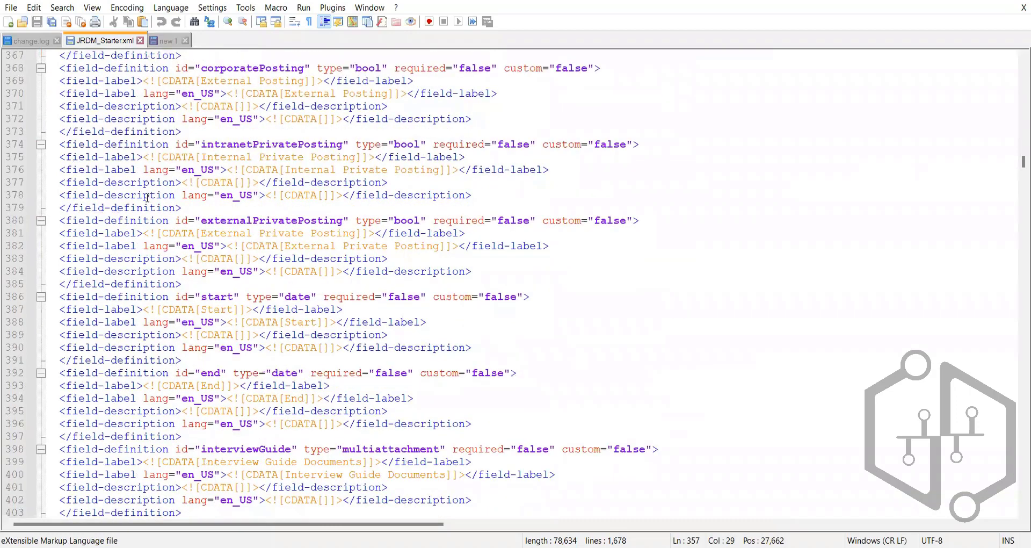
{"action": "scroll", "coordinate": [231, 305], "scroll_direction": "down", "scroll_amount": 3}
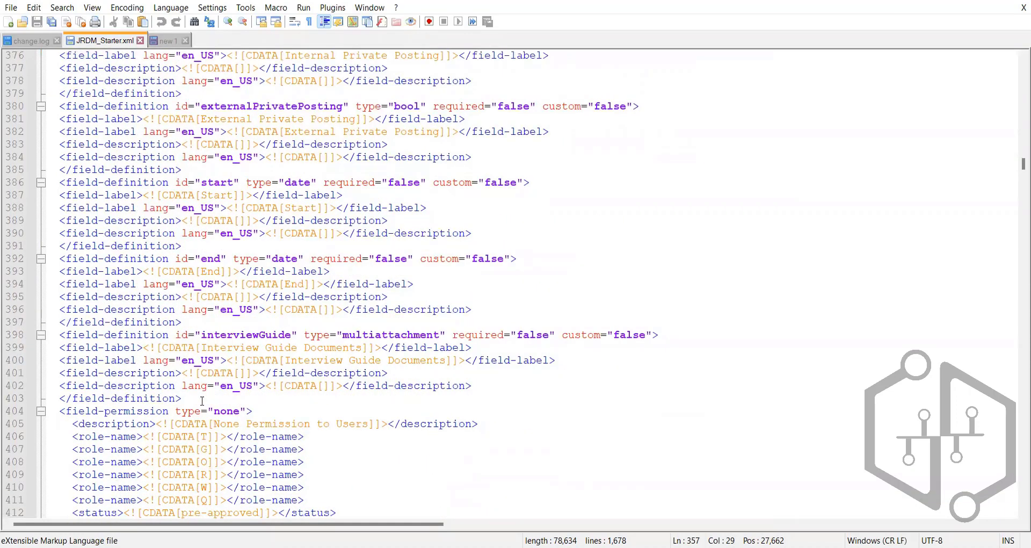
- Insert a blank line between the interviewGuide field definition and the field-permission block of type "none"
{"action": "left_click", "coordinate": [183, 398]}
{"action": "left_click_drag", "start_coordinate": [177, 391], "coordinate": [43, 311]}
{"action": "left_click", "coordinate": [187, 398]}
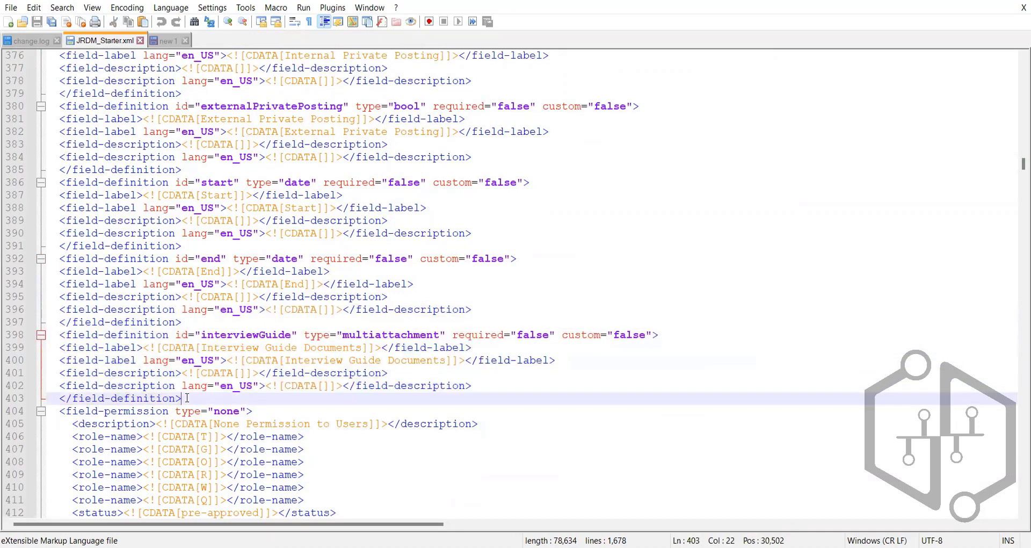
{"action": "key", "text": "Return"}
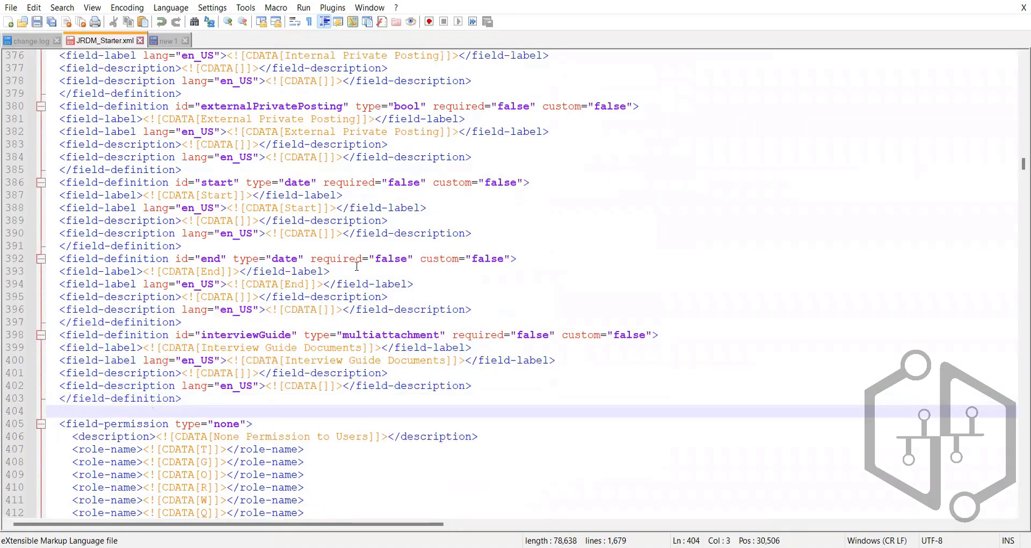
{"action": "scroll", "coordinate": [342, 341], "scroll_direction": "down", "scroll_amount": 6}
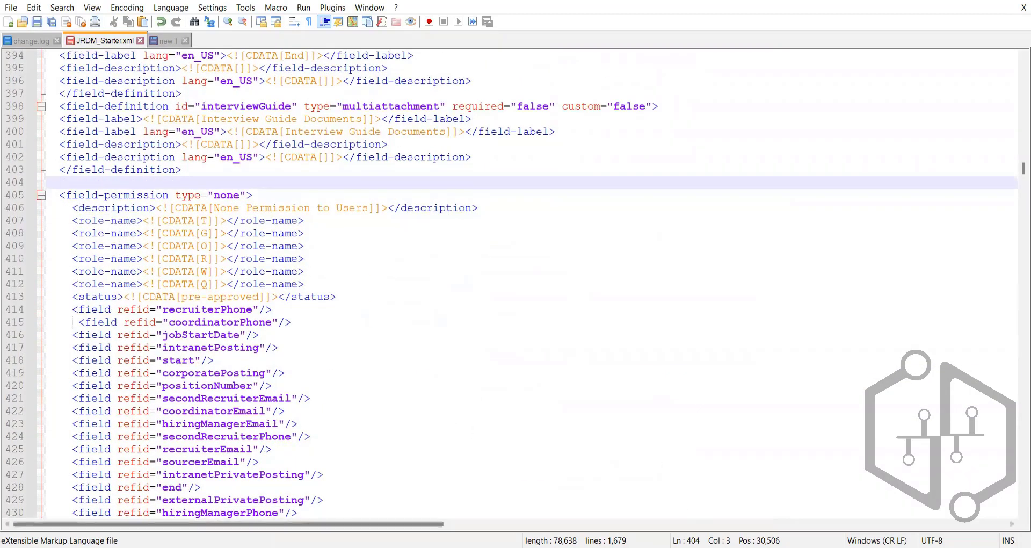
- Switch to a maximized empty Notepad window and write the line "Pre approved, approved and closed"
{"action": "key", "text": "alt+Tab"}
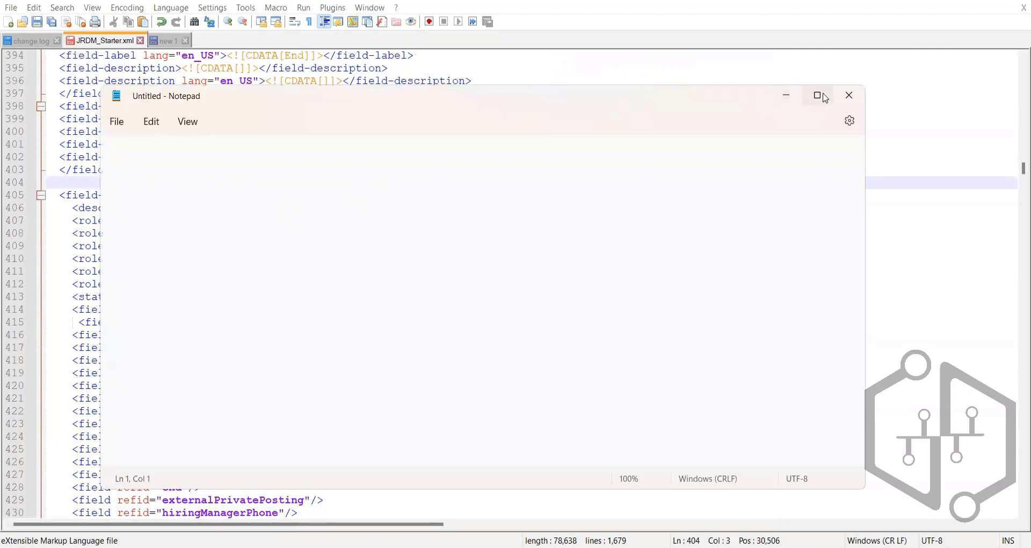
{"action": "left_click", "coordinate": [818, 96]}
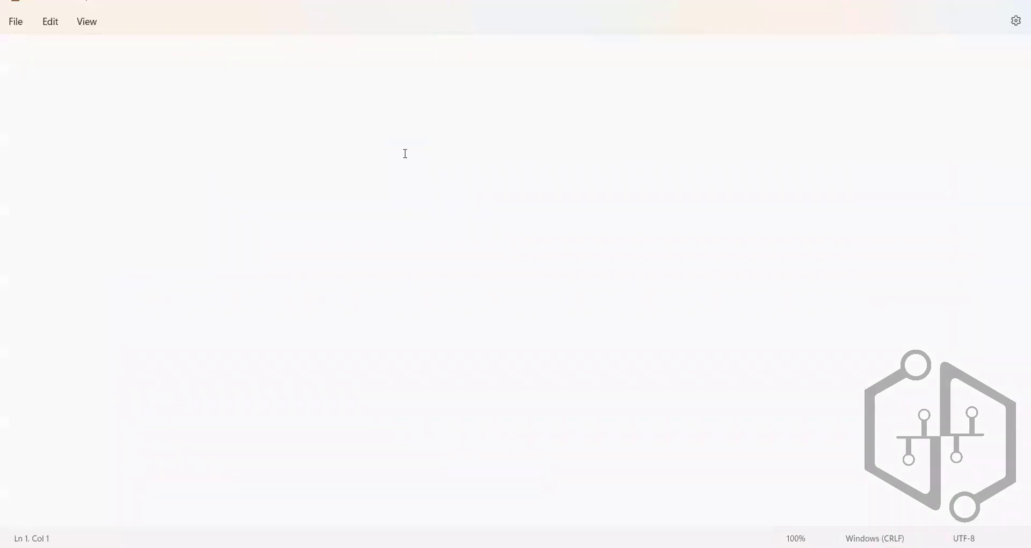
{"action": "type", "text": "Pre"}
{"action": "key", "text": "BackSpace"}
{"action": "key", "text": "BackSpace"}
{"action": "type", "text": "re approved, approved and "}
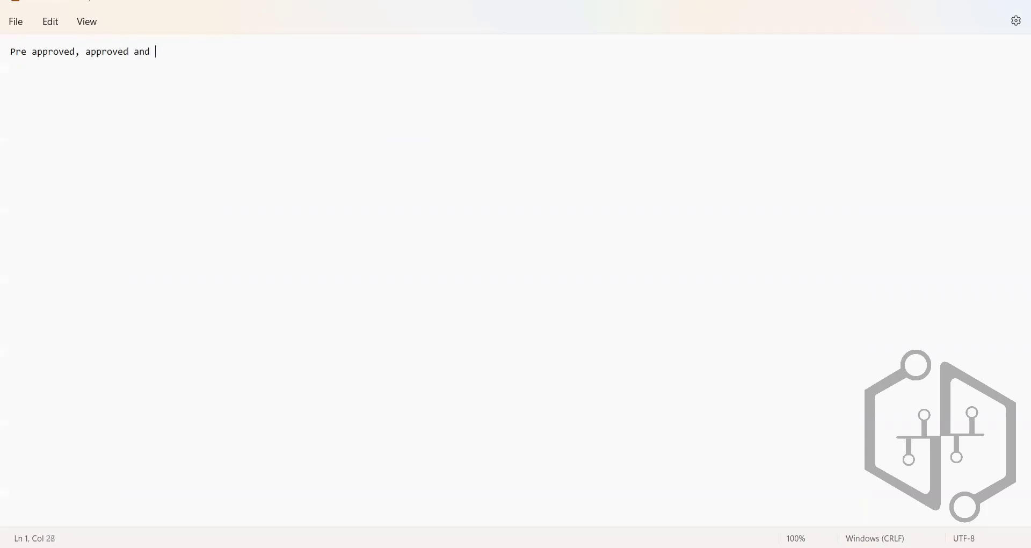
{"action": "type", "text": "closed"}
{"action": "key", "text": "Return"}
- Add the explanation "(pending with route map)" directly after "Pre approved"
{"action": "left_click", "coordinate": [75, 52]}
{"action": "left_click_drag", "start_coordinate": [76, 52], "coordinate": [4, 52]}
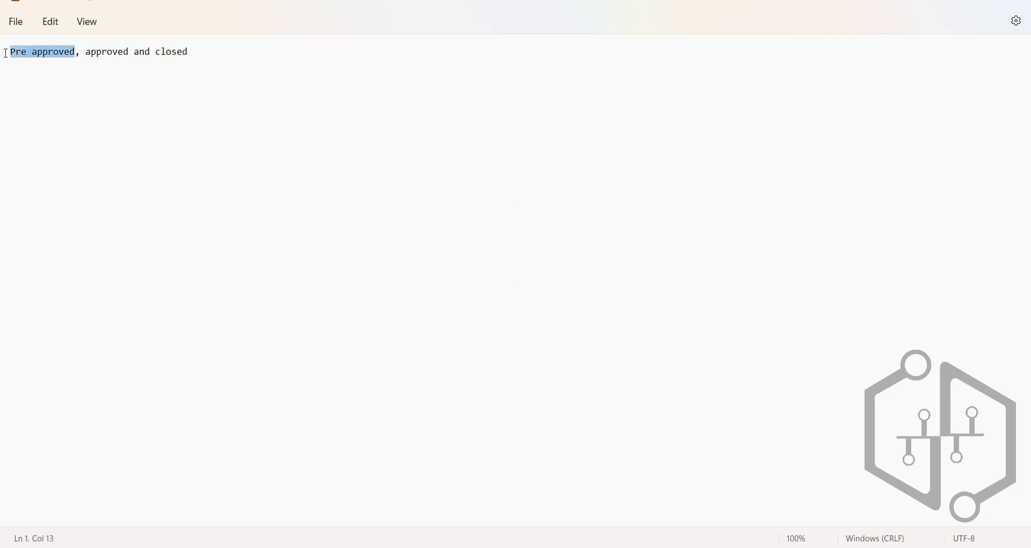
{"action": "left_click", "coordinate": [74, 55]}
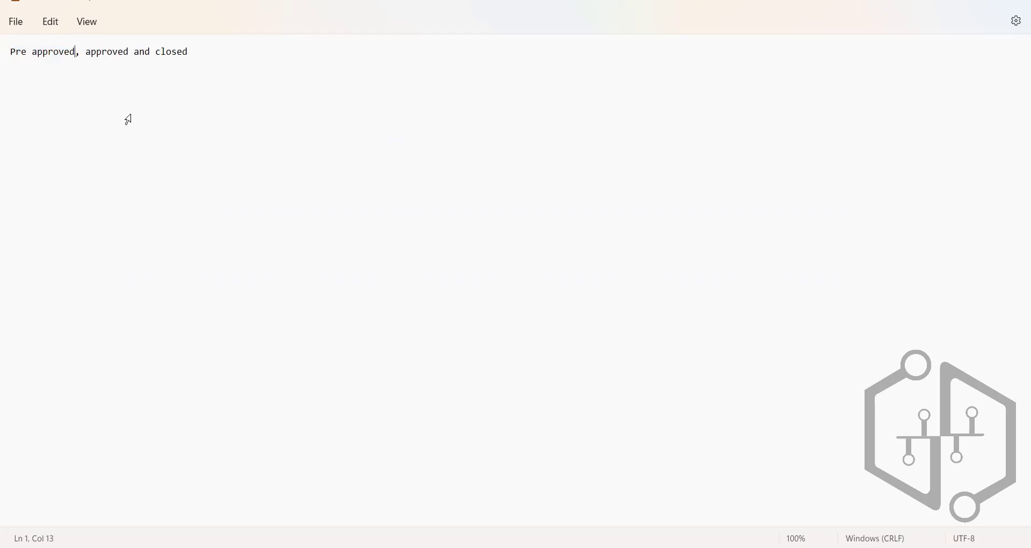
{"action": "key", "text": "BackSpace"}
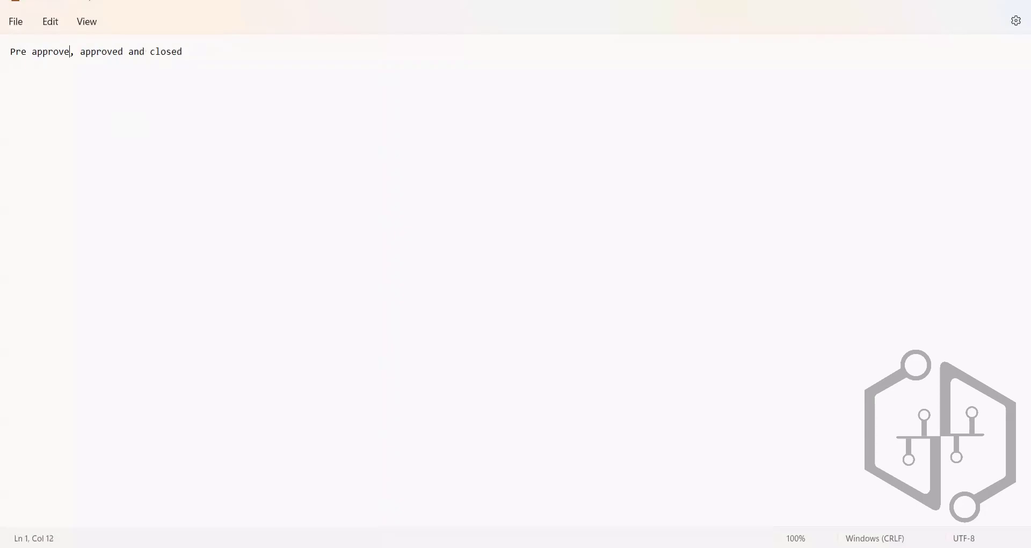
{"action": "type", "text": "d ("}
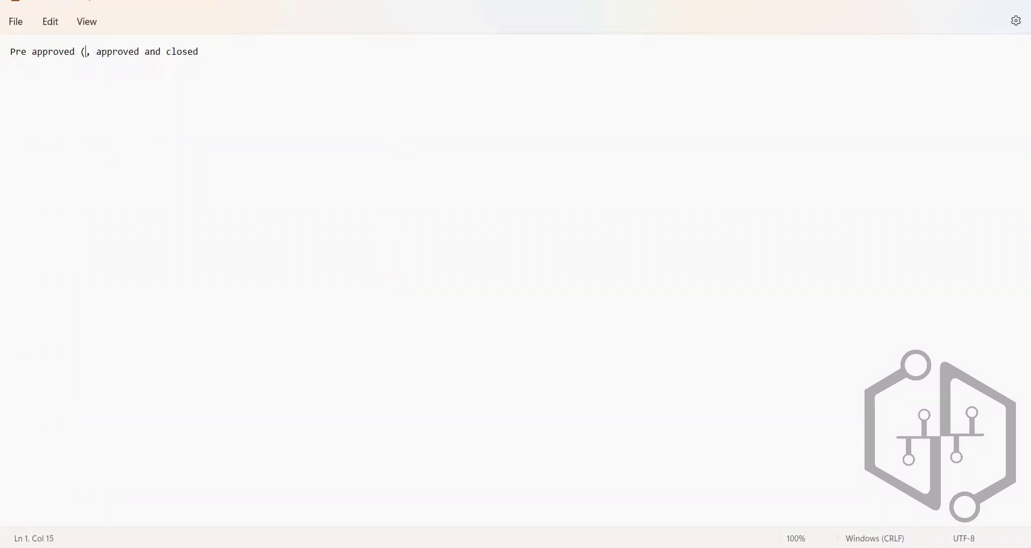
{"action": "type", "text": "pending with"}
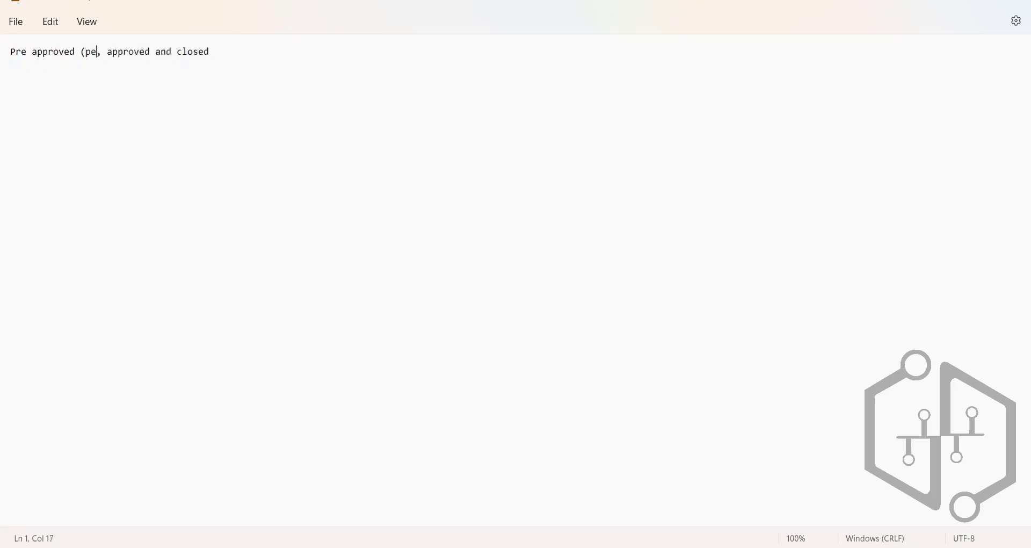
{"action": "type", "text": " Rout"}
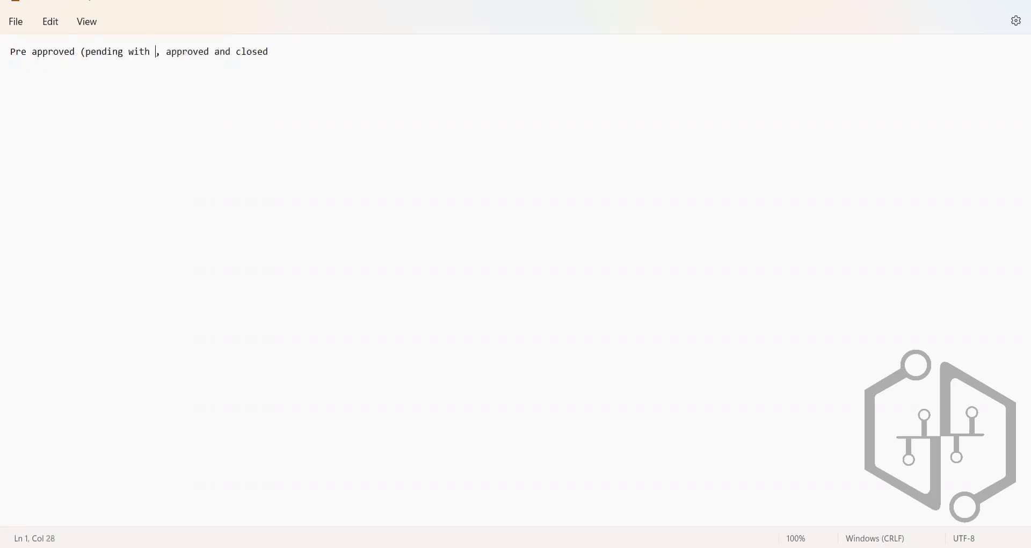
{"action": "key", "text": "BackSpace"}
{"action": "key", "text": "BackSpace"}
{"action": "key", "text": "BackSpace"}
{"action": "key", "text": "BackSpace"}
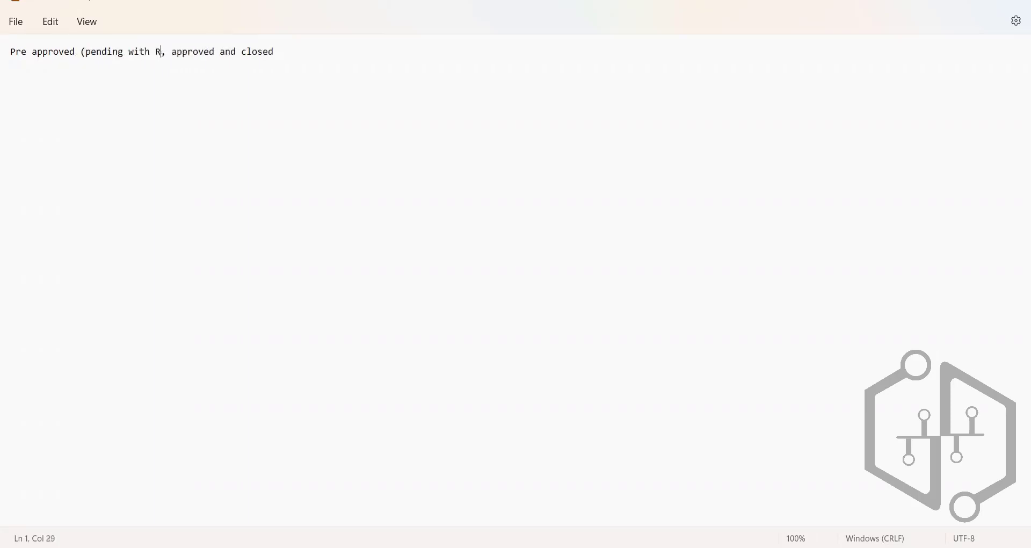
{"action": "type", "text": "route map"}
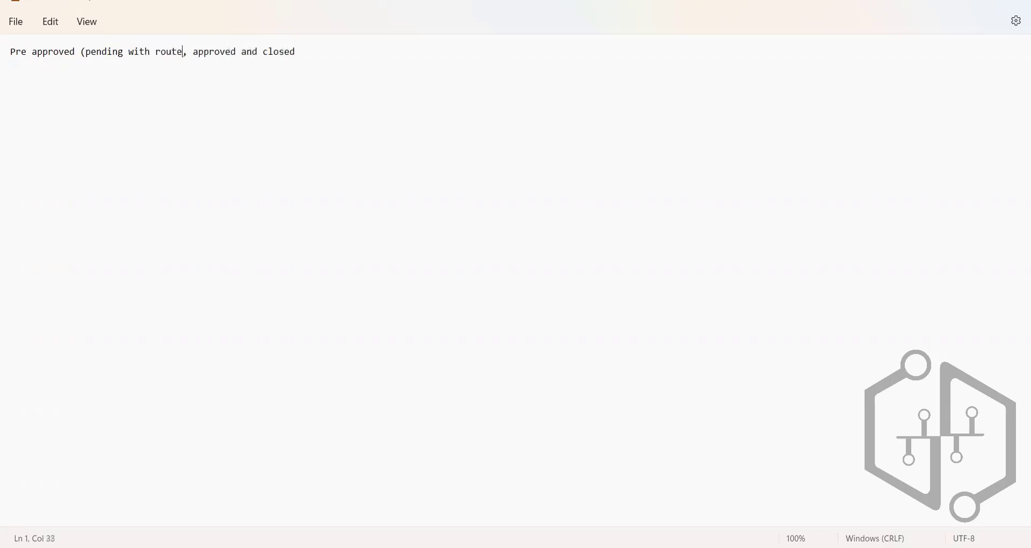
{"action": "type", "text": ")"}
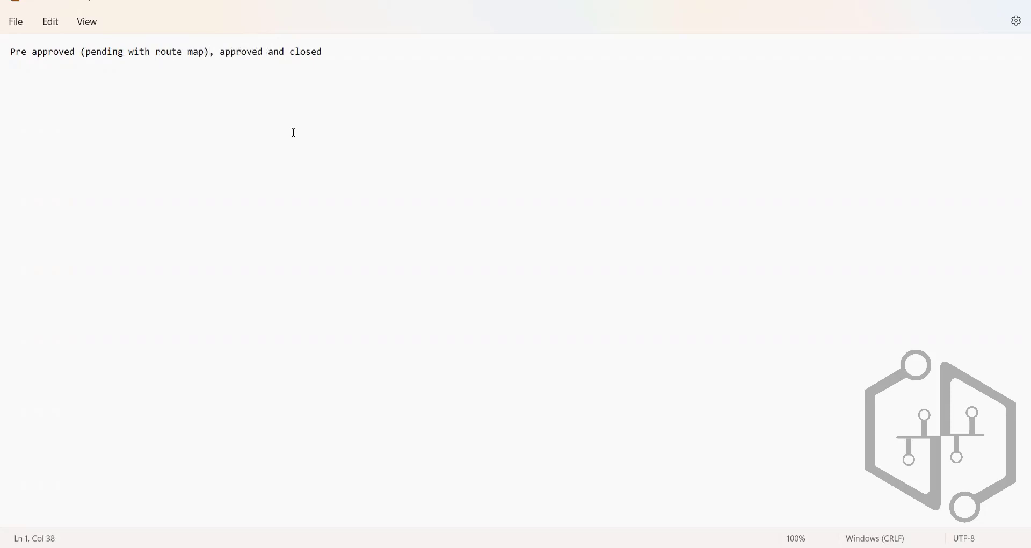
- Add the explanation "(after completion of route map approval)" after the word "approved" that precedes "and closed"
{"action": "left_click", "coordinate": [263, 54]}
{"action": "type", "text": "("}
{"action": "key", "text": "BackSpace"}
{"action": "type", "text": "after compl "}
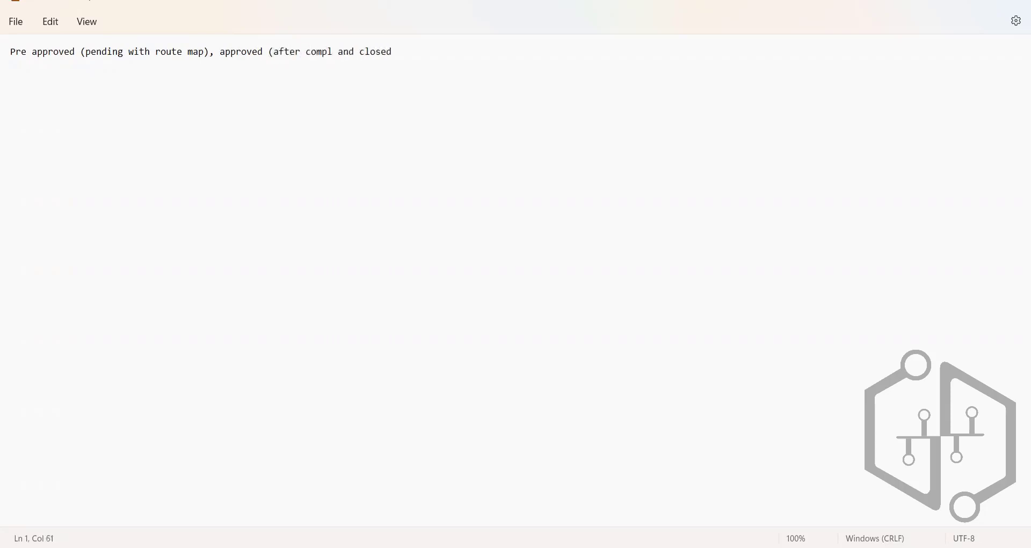
{"action": "type", "text": "etion of rout"}
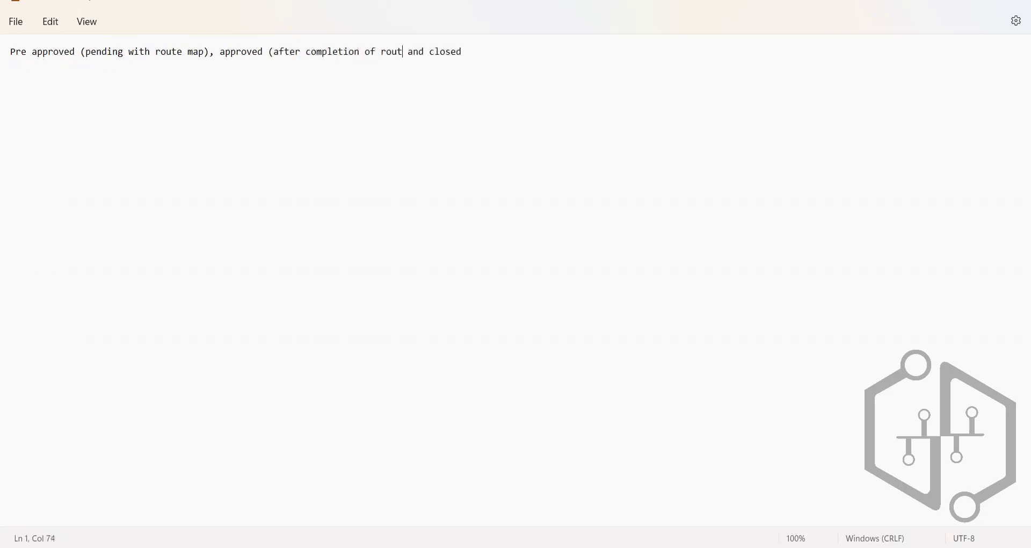
{"action": "type", "text": "e map)"}
{"action": "key", "text": "BackSpace"}
{"action": "type", "text": ")"}
{"action": "left_click", "coordinate": [432, 52]}
{"action": "type", "text": "approval"}
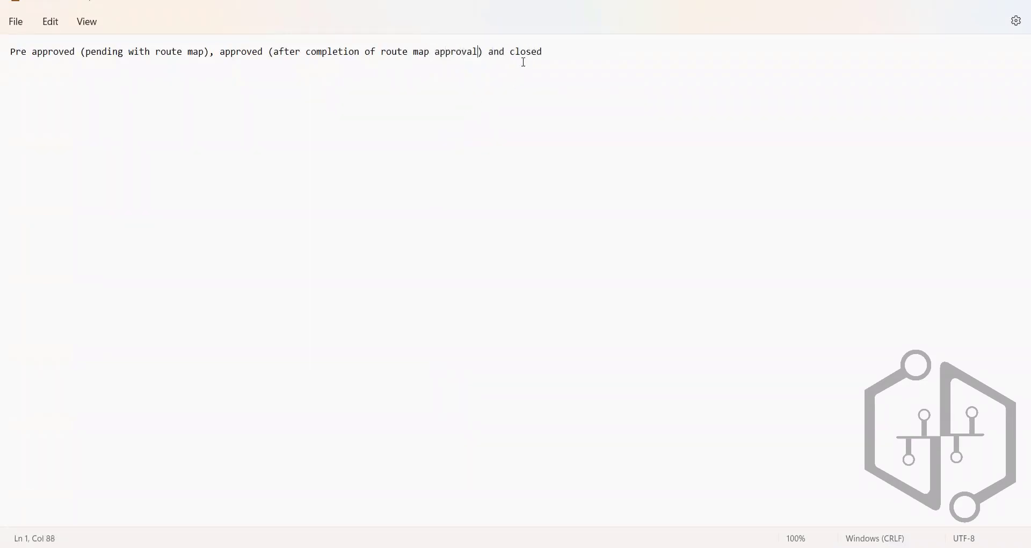
- Add the explanation "(after hiring and closing the req)" at the end of the line, after "closed"
{"action": "left_click", "coordinate": [558, 49]}
{"action": "type", "text": "(after hiring and closi"}
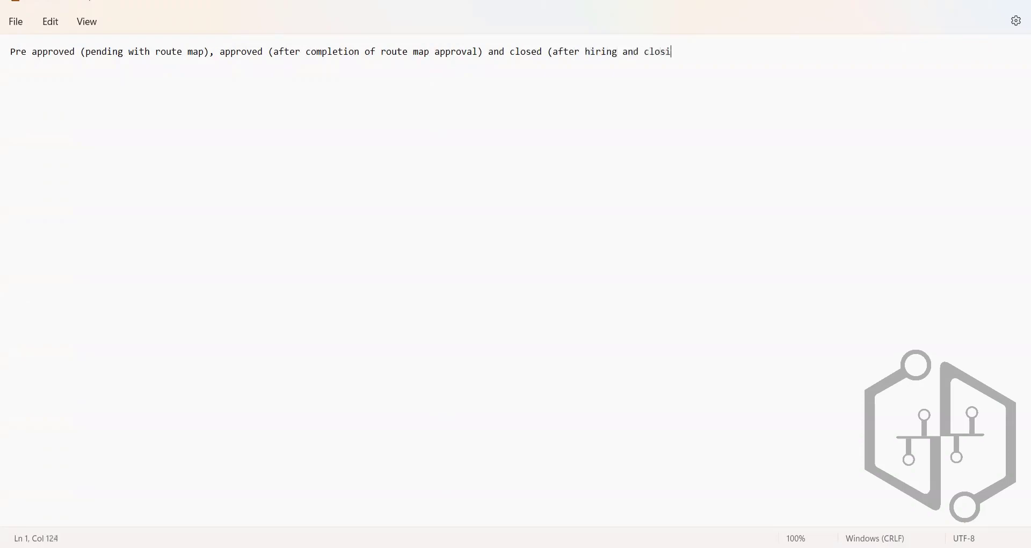
{"action": "type", "text": "ng the req)"}
- Review the notes on the pre approved and approved statuses, glancing at the Create New Job Requisition page in the browser in between
{"action": "left_click_drag", "start_coordinate": [9, 52], "coordinate": [168, 52]}
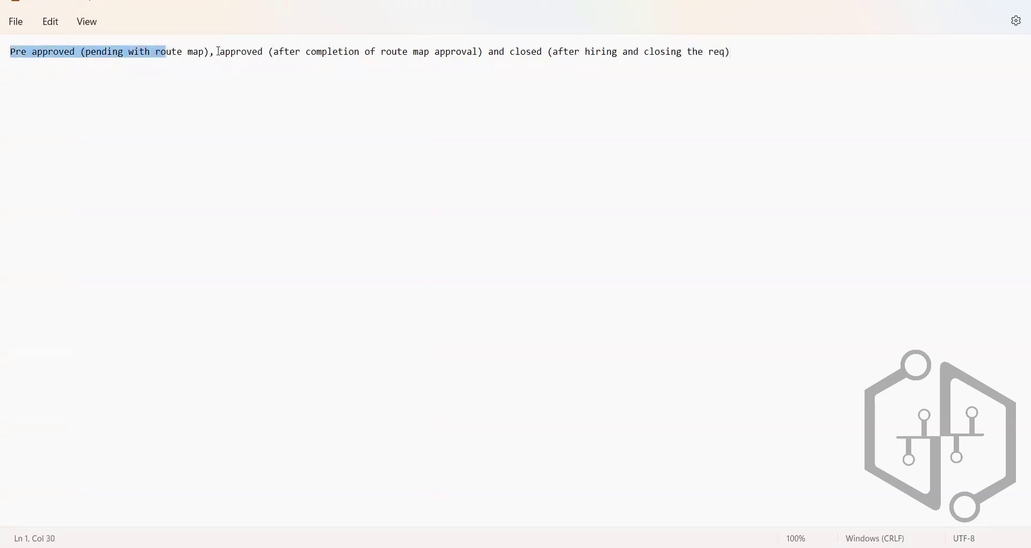
{"action": "left_click", "coordinate": [268, 53]}
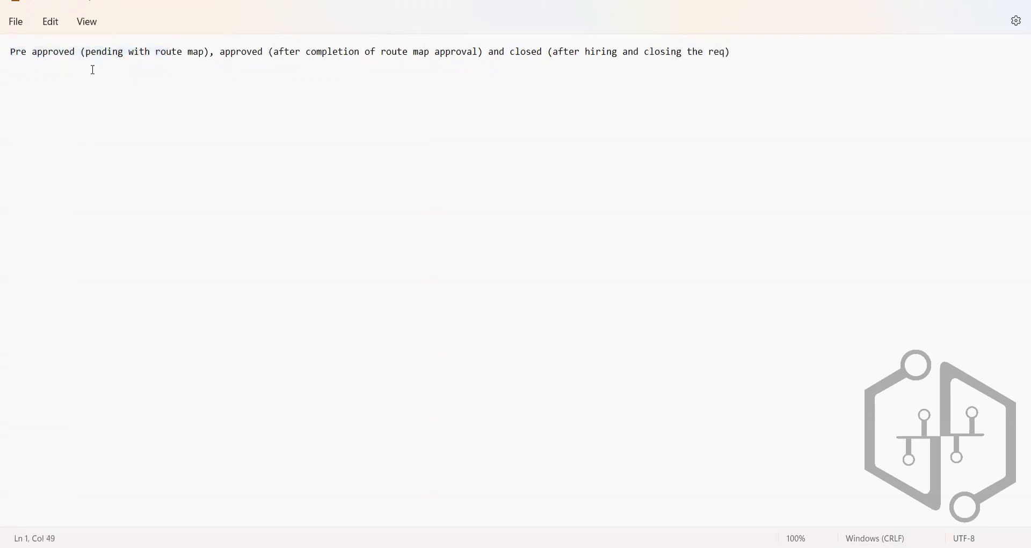
{"action": "left_click_drag", "start_coordinate": [76, 52], "coordinate": [9, 52]}
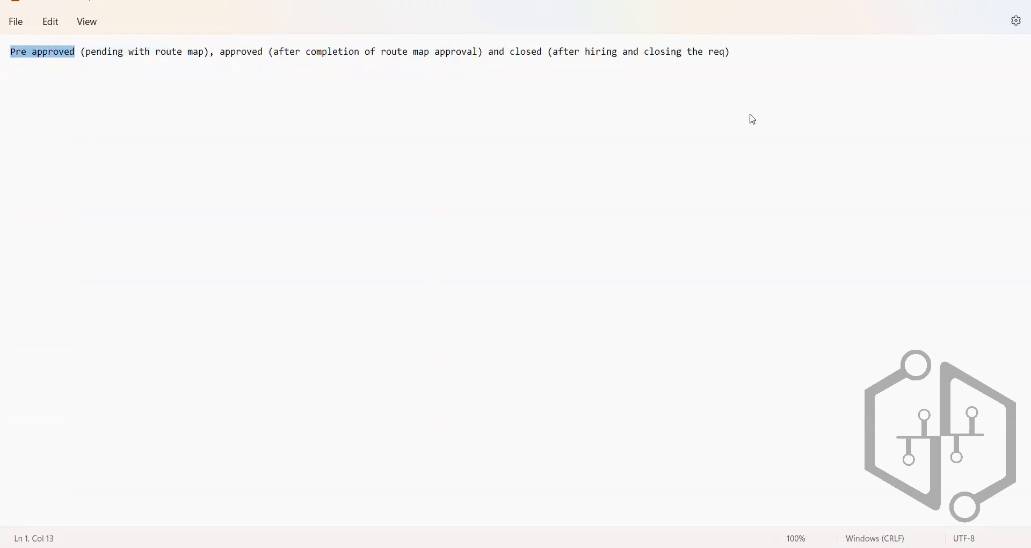
{"action": "key", "text": "alt+Tab"}
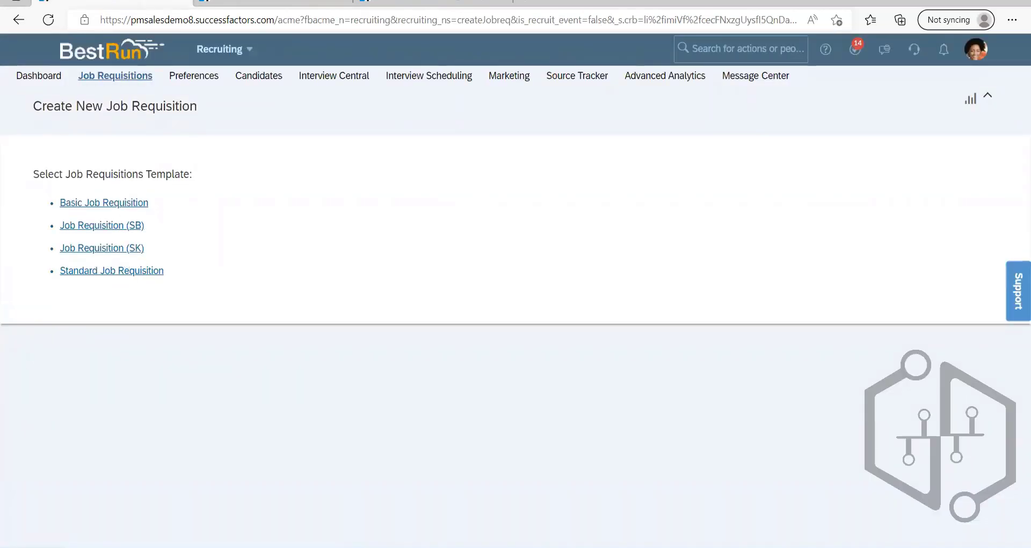
{"action": "key", "text": "alt+Tab"}
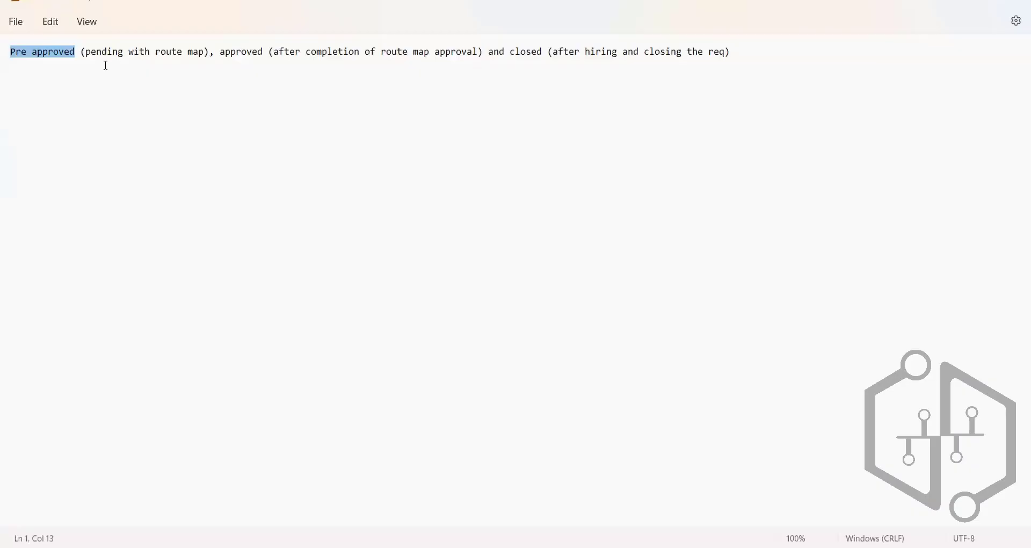
{"action": "left_click", "coordinate": [197, 62]}
{"action": "left_click_drag", "start_coordinate": [208, 54], "coordinate": [7, 54]}
{"action": "left_click", "coordinate": [230, 54]}
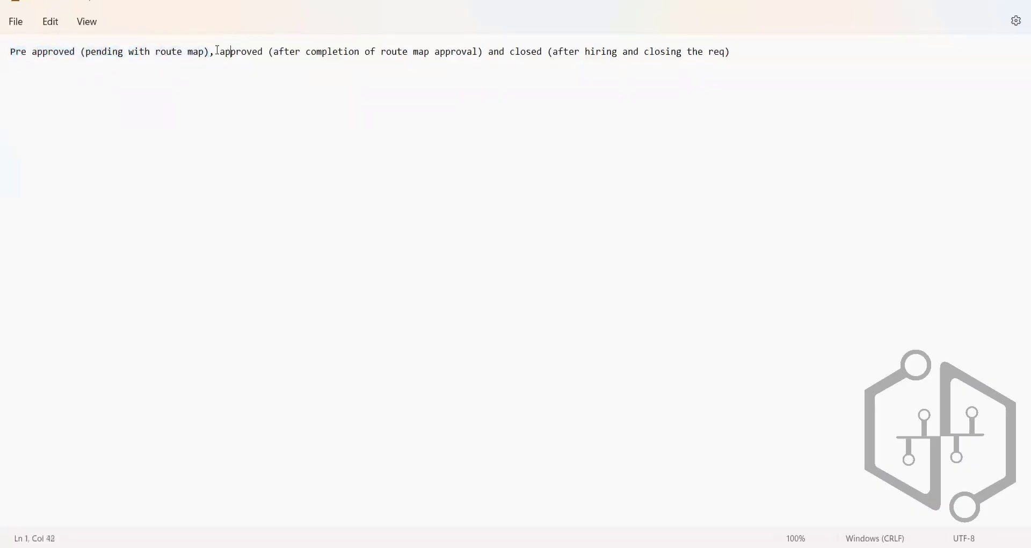
{"action": "double_click", "coordinate": [236, 52]}
{"action": "left_click_drag", "start_coordinate": [280, 50], "coordinate": [481, 46]}
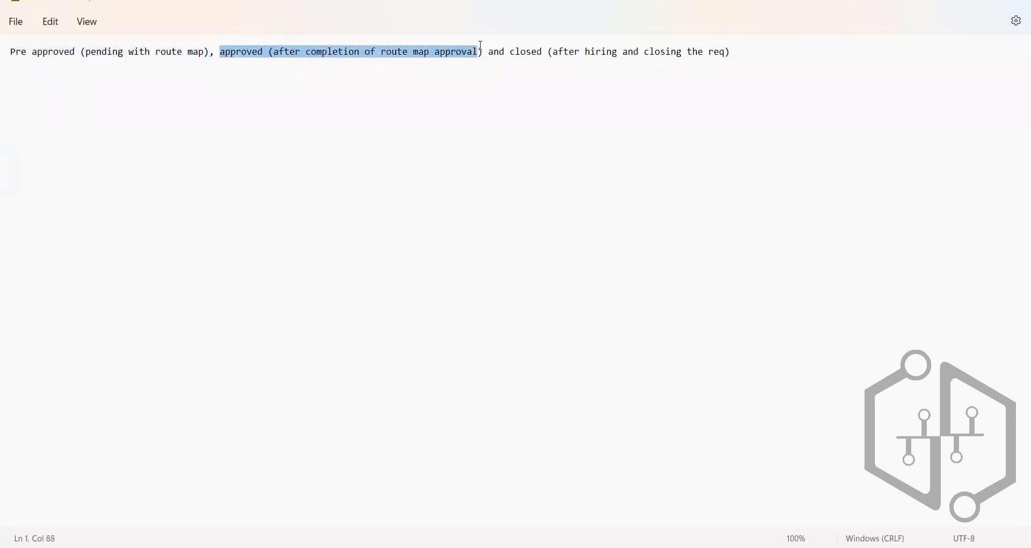
- Add the note "(hire candidates)" directly after "(after completion of route map approval)" in the approved status text
{"action": "left_click", "coordinate": [484, 67]}
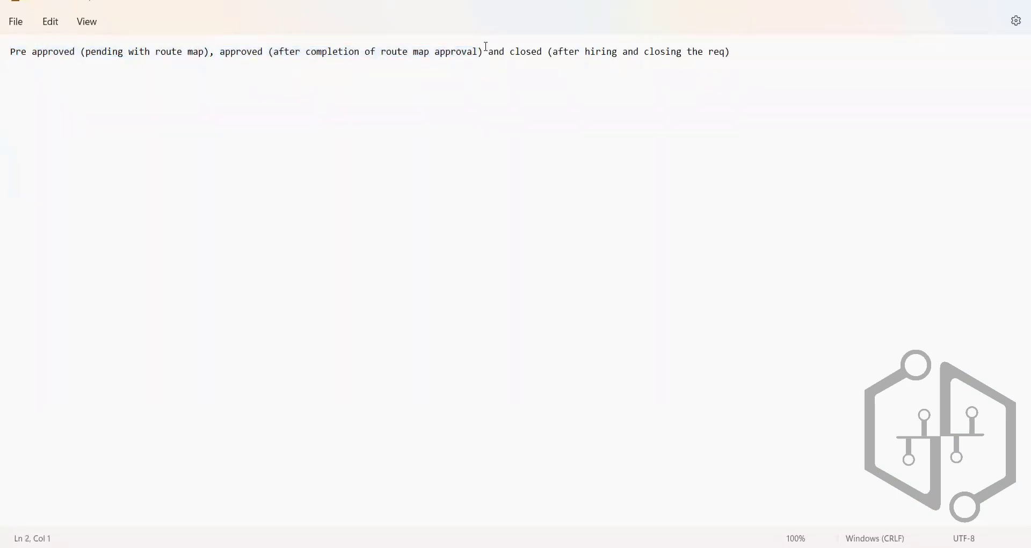
{"action": "left_click_drag", "start_coordinate": [486, 53], "coordinate": [223, 52]}
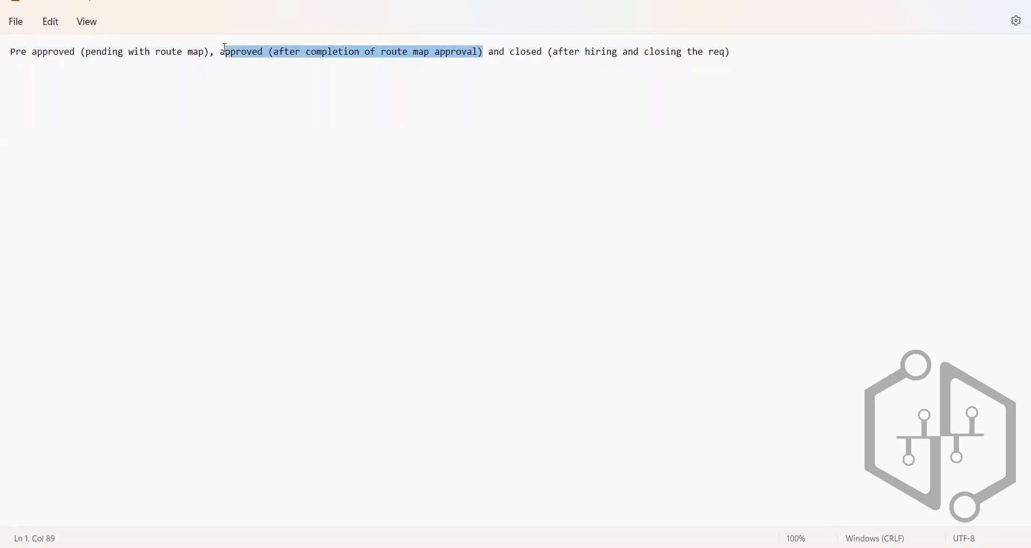
{"action": "left_click", "coordinate": [246, 72]}
{"action": "left_click", "coordinate": [484, 53]}
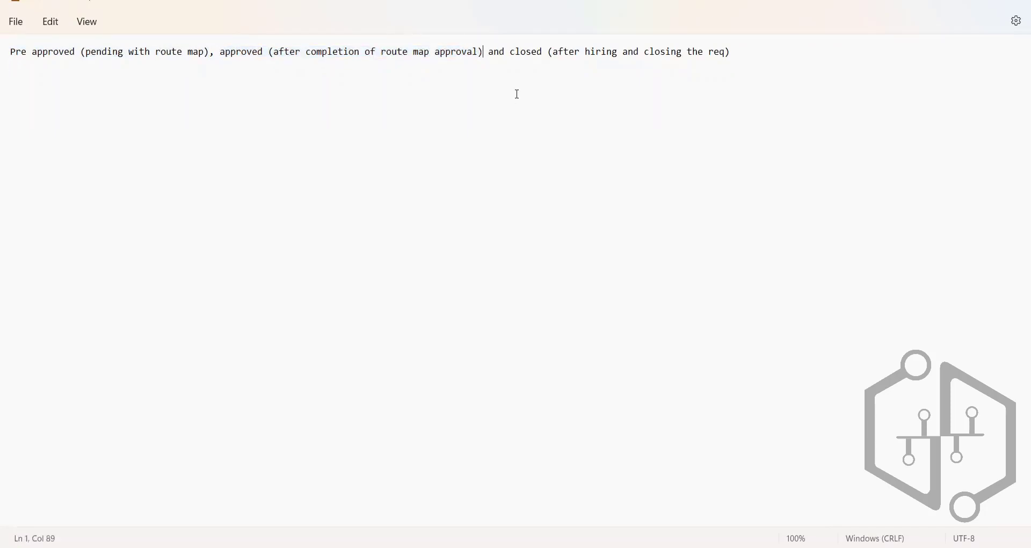
{"action": "type", "text": "(hire candidates "}
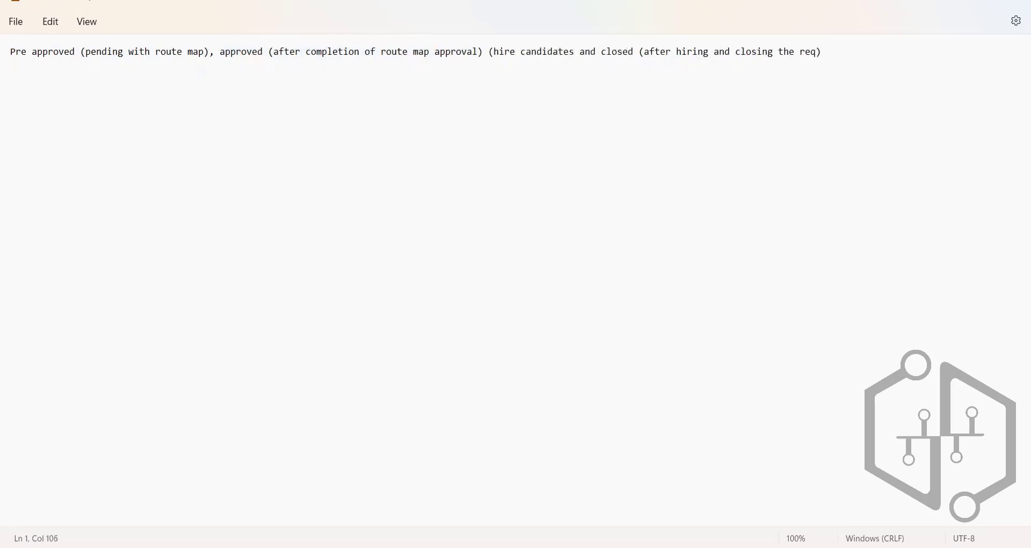
{"action": "type", "text": ")"}
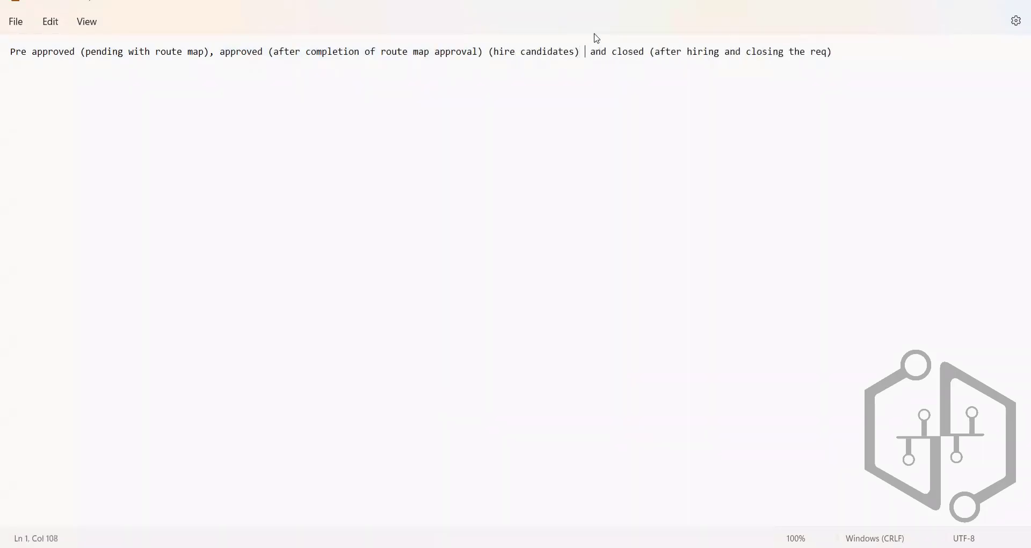
- Review the explanation of the closed status and reread the whole line of requisition statuses
{"action": "left_click", "coordinate": [624, 55]}
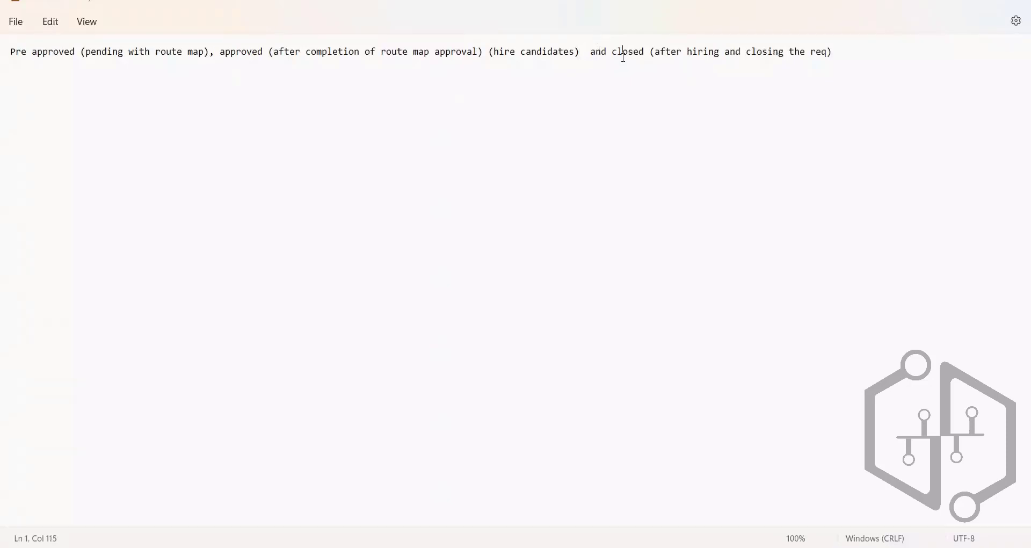
{"action": "left_click", "coordinate": [656, 54]}
{"action": "left_click", "coordinate": [651, 53]}
{"action": "left_click", "coordinate": [847, 50]}
{"action": "left_click_drag", "start_coordinate": [847, 50], "coordinate": [5, 62]}
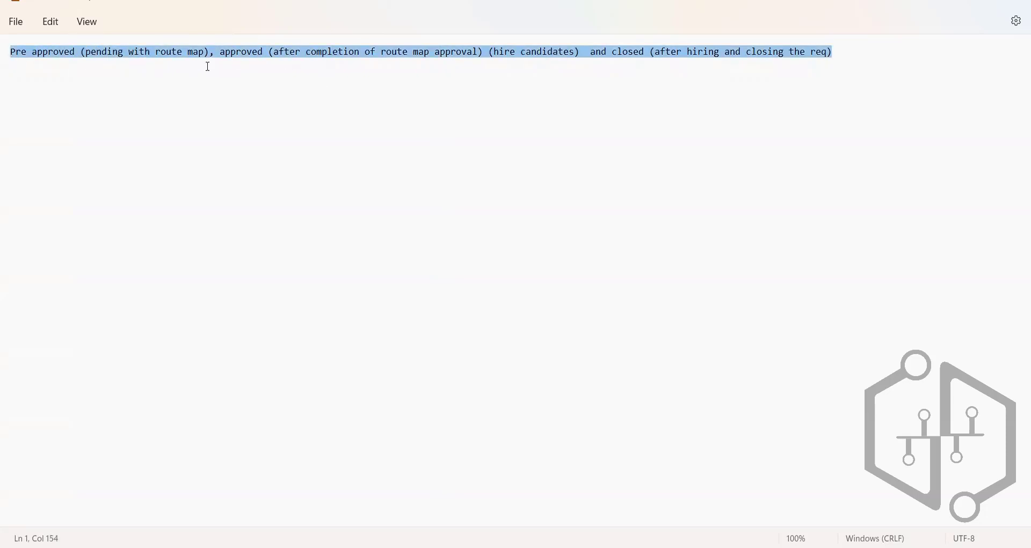
{"action": "left_click_drag", "start_coordinate": [209, 67], "coordinate": [3, 44]}
{"action": "left_click", "coordinate": [339, 52]}
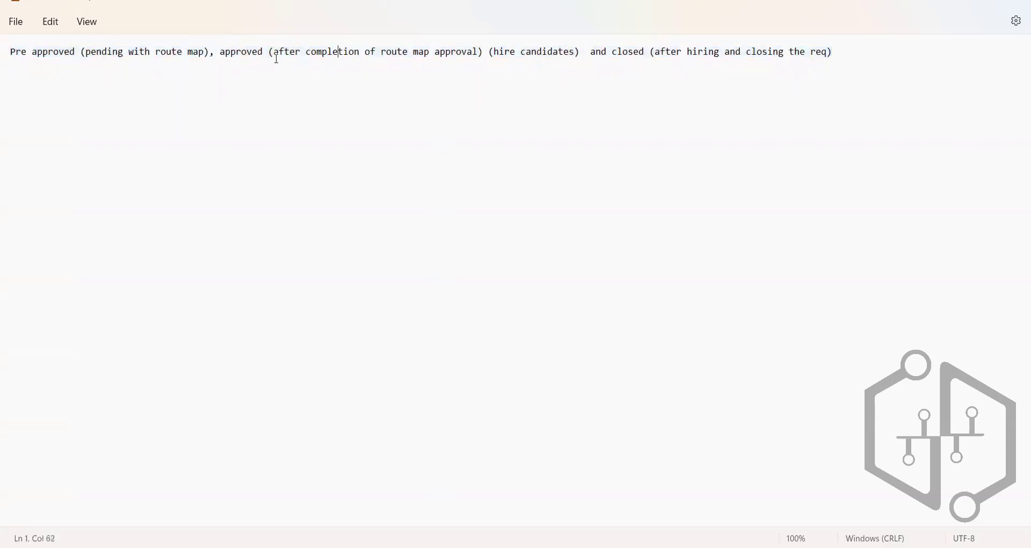
{"action": "left_click_drag", "start_coordinate": [274, 54], "coordinate": [827, 56]}
- Start a new line reading "Permission -" below the requisition statuses, leaving a blank line between them
{"action": "left_click", "coordinate": [838, 73]}
{"action": "key", "text": "Return"}
{"action": "type", "text": "Permission"}
- Highlight the pre approved note, switch to the browser, open the Digital Expert requisition for Sao Paulo and examine its fields
{"action": "left_click_drag", "start_coordinate": [210, 52], "coordinate": [5, 52]}
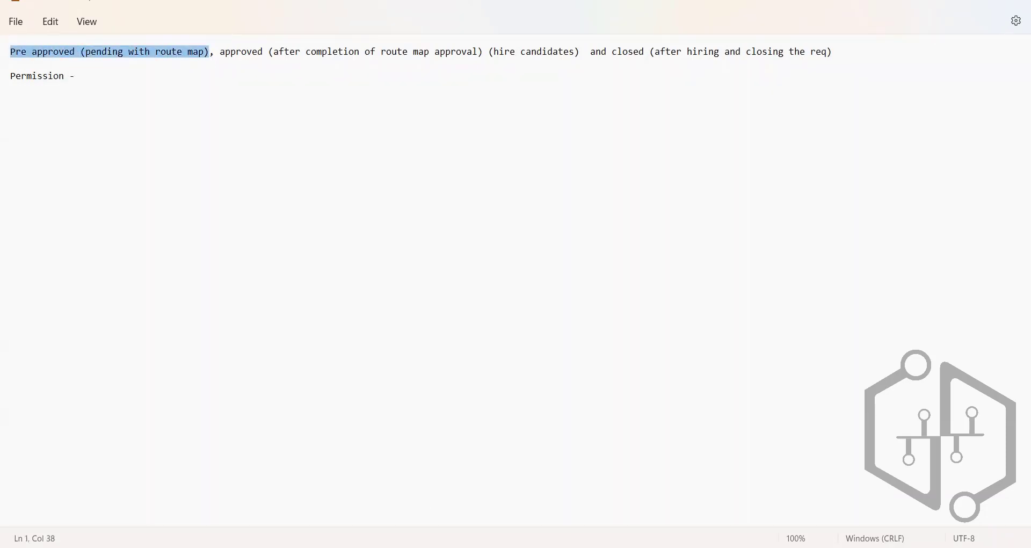
{"action": "key", "text": "alt+Tab"}
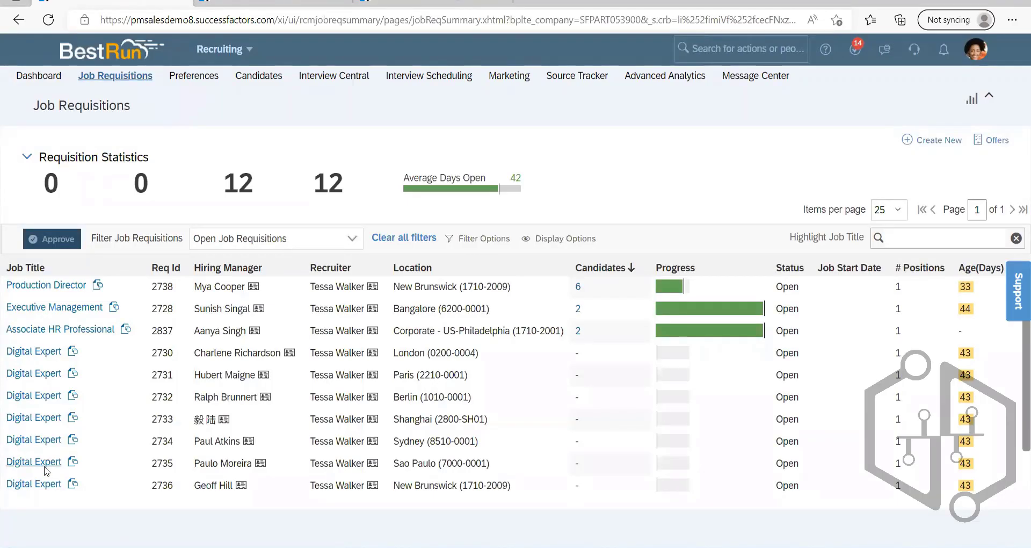
{"action": "left_click", "coordinate": [46, 471]}
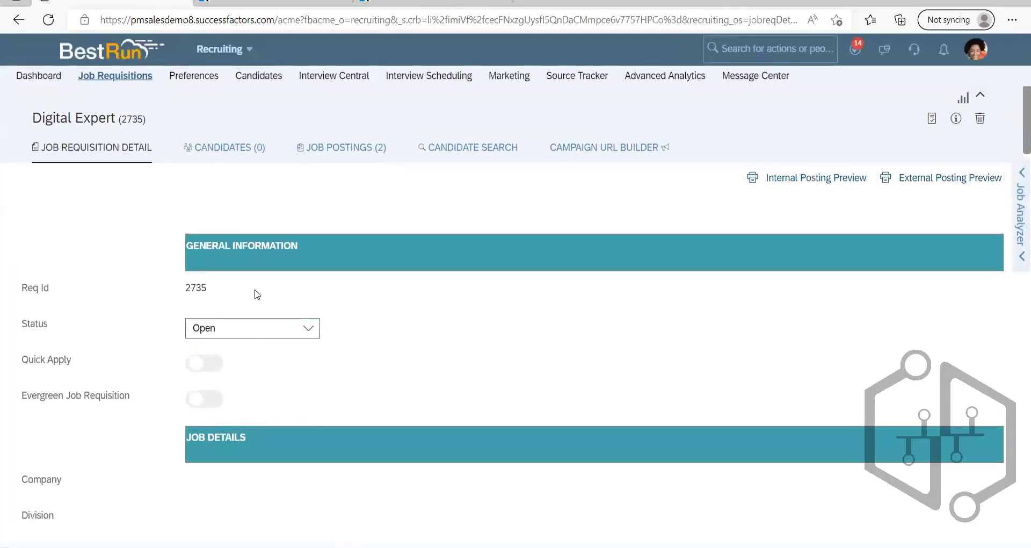
{"action": "scroll", "coordinate": [185, 307], "scroll_direction": "down", "scroll_amount": 15}
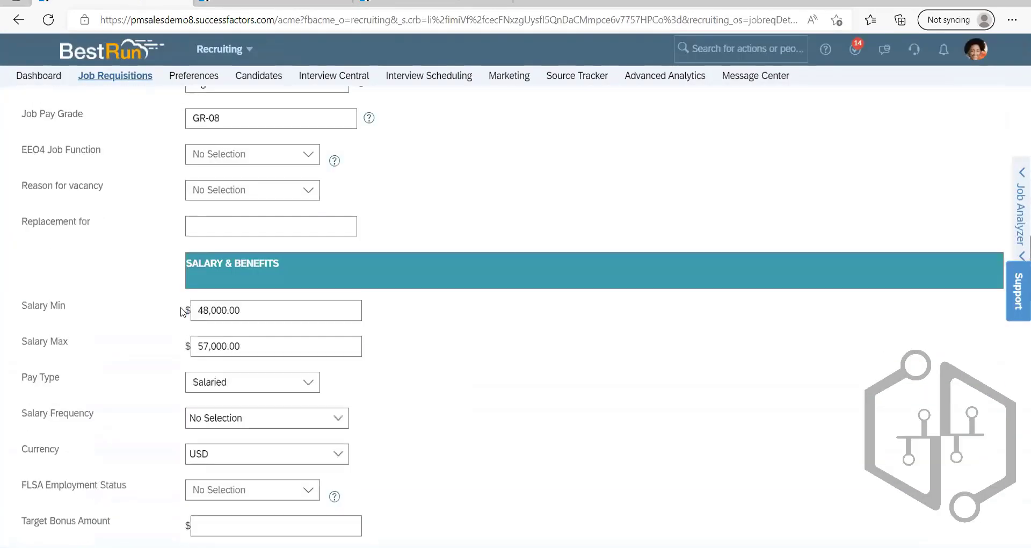
{"action": "scroll", "coordinate": [183, 311], "scroll_direction": "down", "scroll_amount": 20}
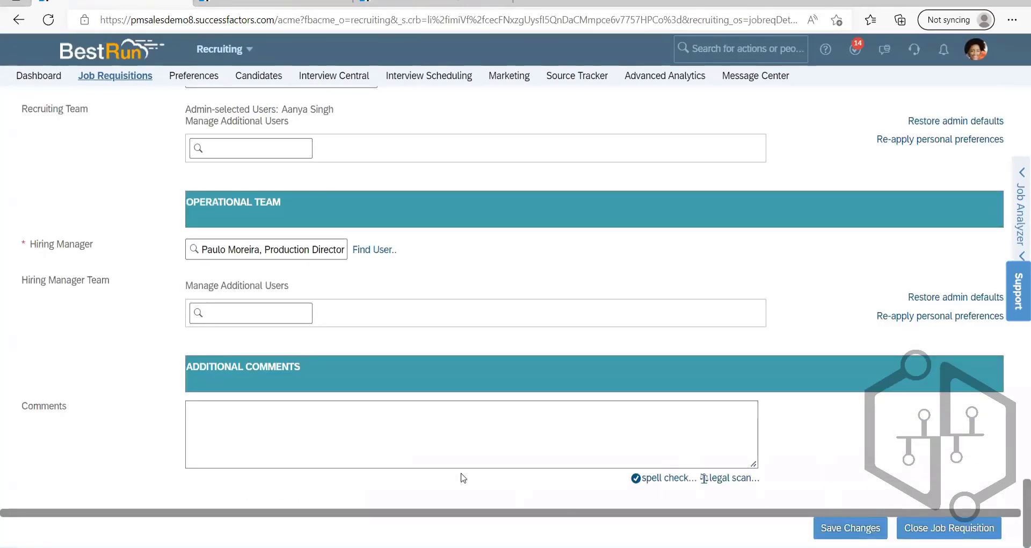
{"action": "scroll", "coordinate": [463, 477], "scroll_direction": "up", "scroll_amount": 20}
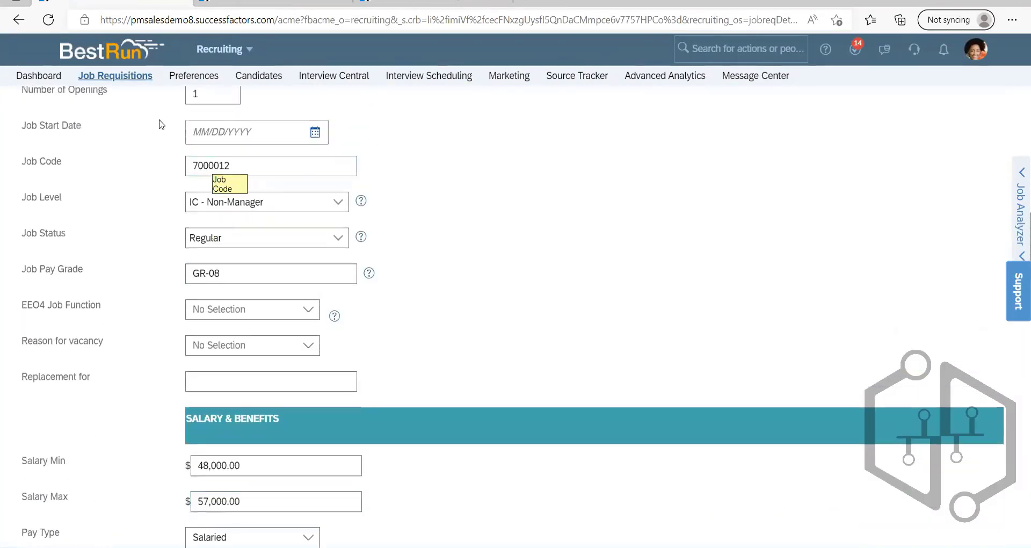
{"action": "scroll", "coordinate": [161, 125], "scroll_direction": "up", "scroll_amount": 6}
{"action": "scroll", "coordinate": [168, 250], "scroll_direction": "up", "scroll_amount": 2}
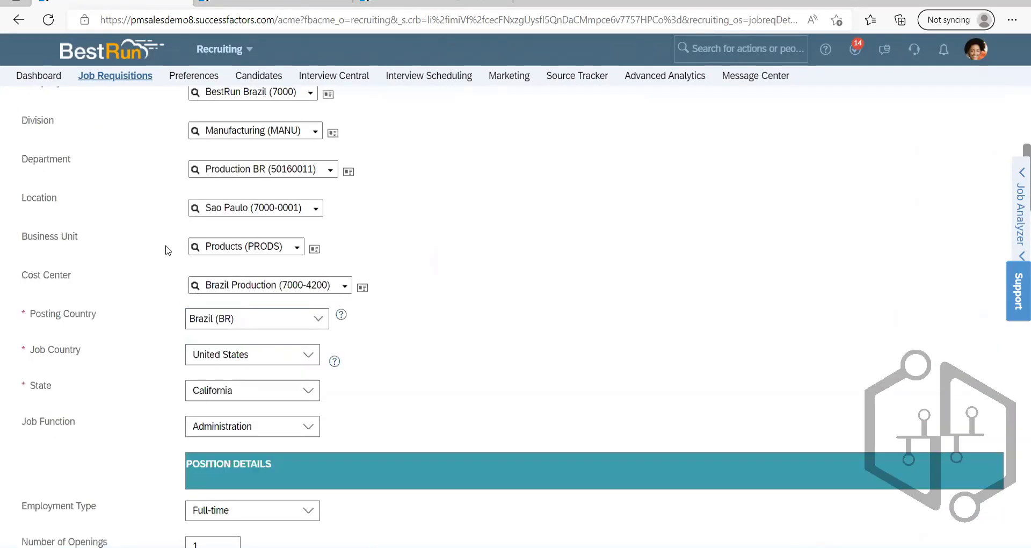
{"action": "scroll", "coordinate": [169, 251], "scroll_direction": "up", "scroll_amount": 2}
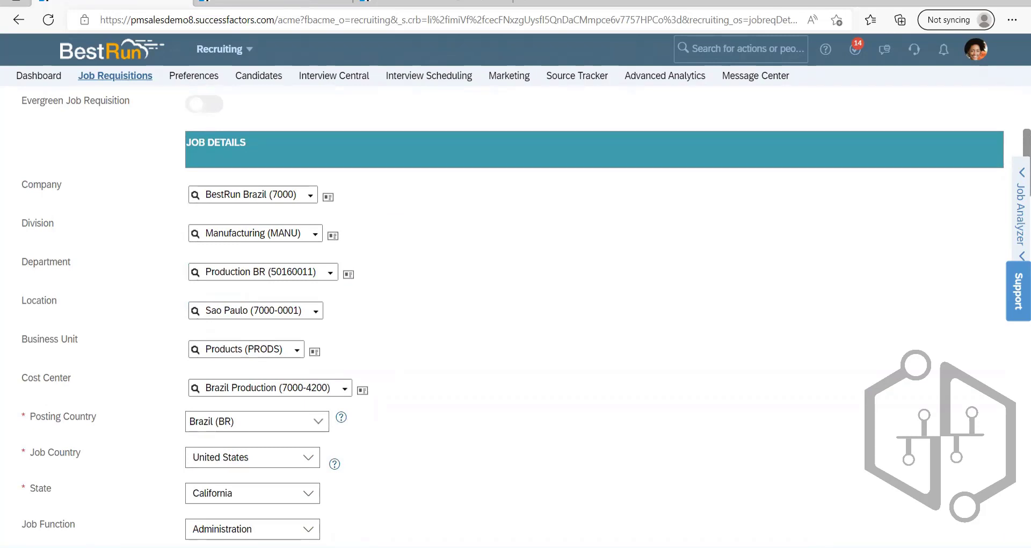
- Switch back to Notepad and review the pre approved note and the approved status's "(after completion of route map approval)" explanation
{"action": "key", "text": "alt+Tab"}
{"action": "left_click", "coordinate": [211, 56]}
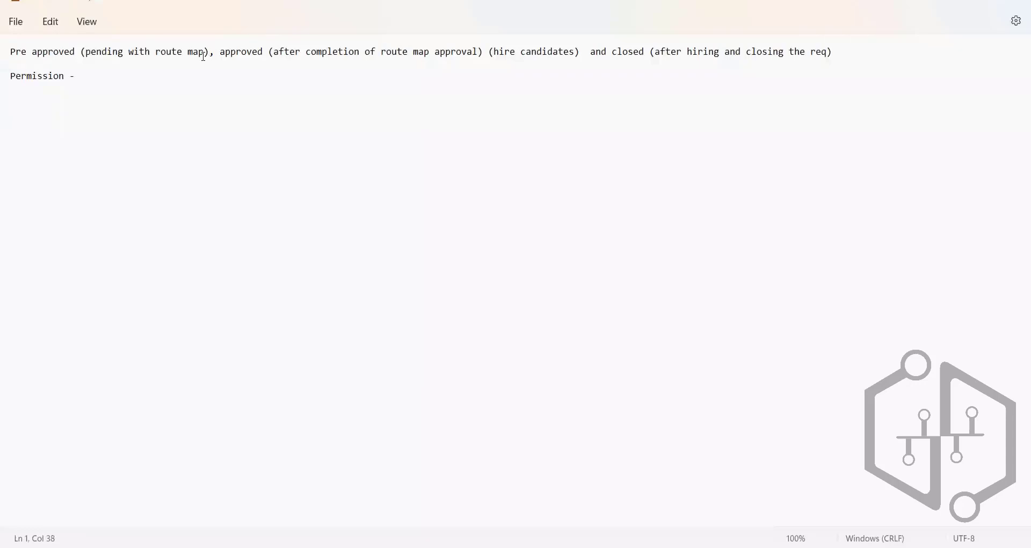
{"action": "left_click", "coordinate": [97, 80]}
{"action": "left_click", "coordinate": [277, 52]}
{"action": "left_click_drag", "start_coordinate": [266, 52], "coordinate": [481, 51]}
{"action": "left_click", "coordinate": [443, 486]}
- Switch to the browser and examine the Digital Expert requisition's fields from General Information down to the Recruiting Team section
{"action": "key", "text": "alt+Tab"}
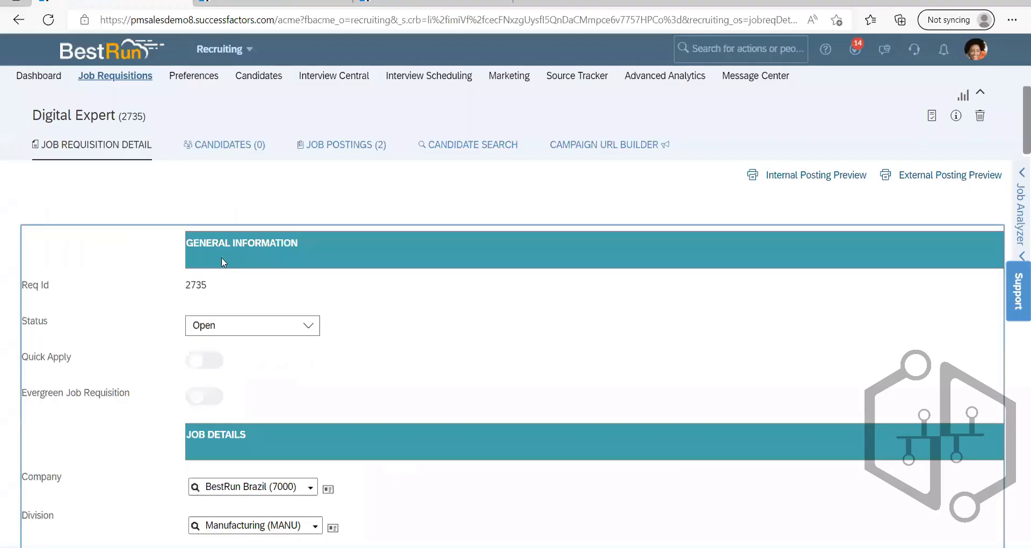
{"action": "scroll", "coordinate": [238, 319], "scroll_direction": "down", "scroll_amount": 10}
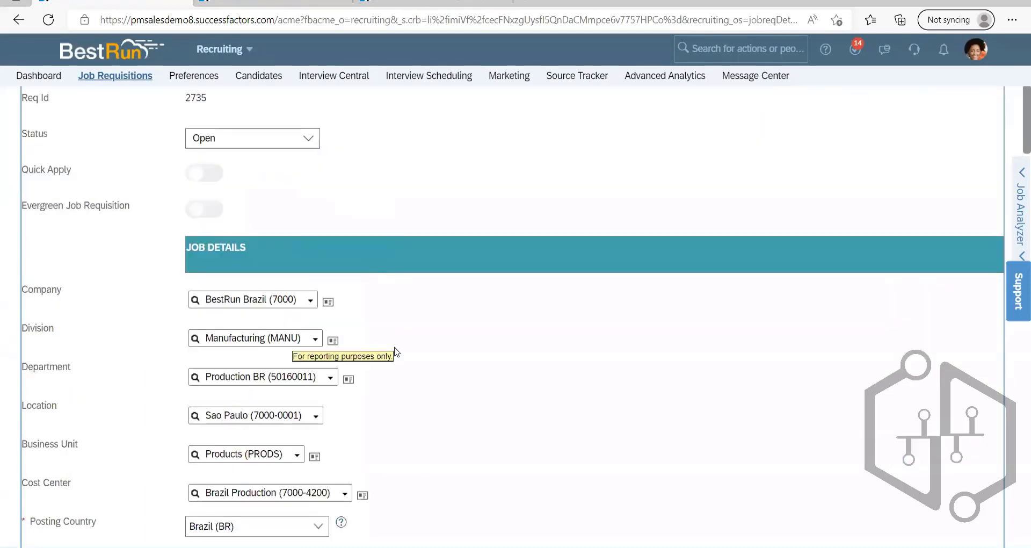
{"action": "scroll", "coordinate": [384, 318], "scroll_direction": "up", "scroll_amount": 8}
{"action": "scroll", "coordinate": [222, 172], "scroll_direction": "up", "scroll_amount": 1}
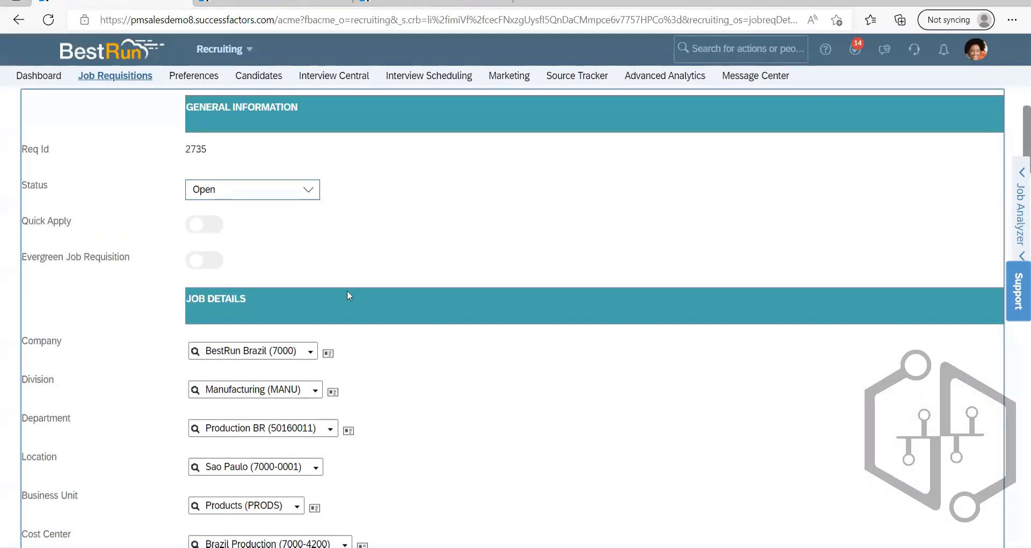
{"action": "scroll", "coordinate": [379, 299], "scroll_direction": "down", "scroll_amount": 15}
{"action": "scroll", "coordinate": [383, 298], "scroll_direction": "down", "scroll_amount": 8}
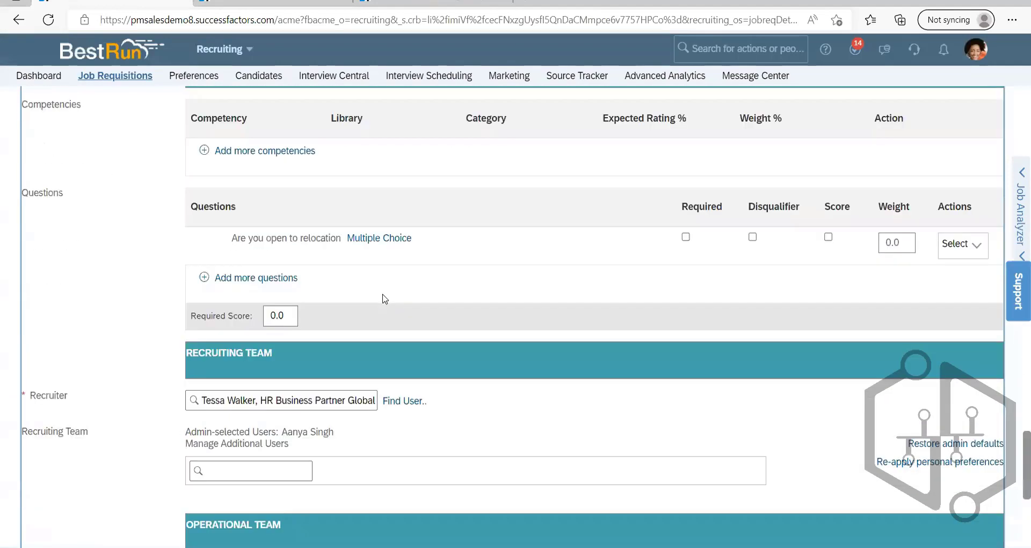
{"action": "scroll", "coordinate": [382, 296], "scroll_direction": "up", "scroll_amount": 20}
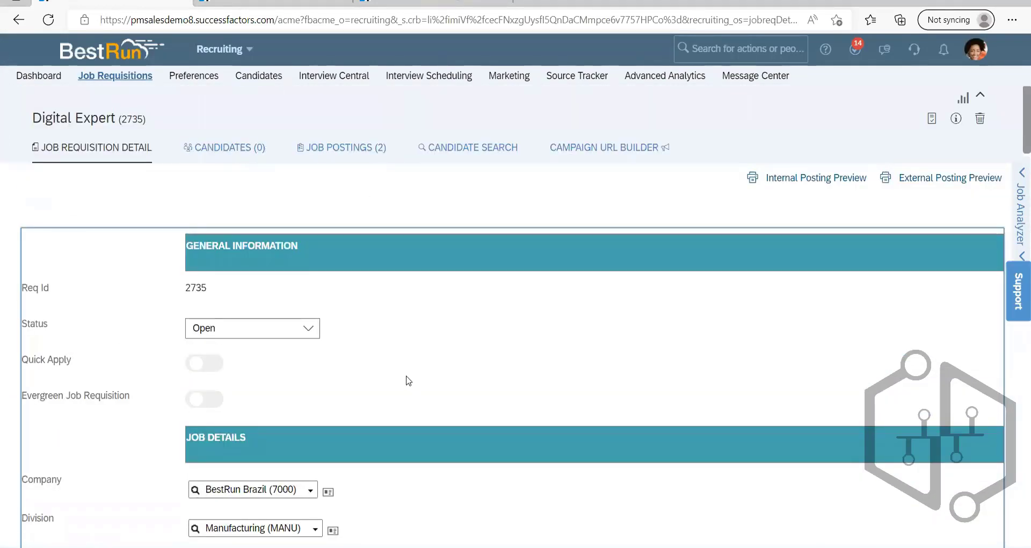
{"action": "scroll", "coordinate": [338, 358], "scroll_direction": "down", "scroll_amount": 5}
{"action": "scroll", "coordinate": [284, 337], "scroll_direction": "up", "scroll_amount": 5}
{"action": "scroll", "coordinate": [153, 272], "scroll_direction": "down", "scroll_amount": 3}
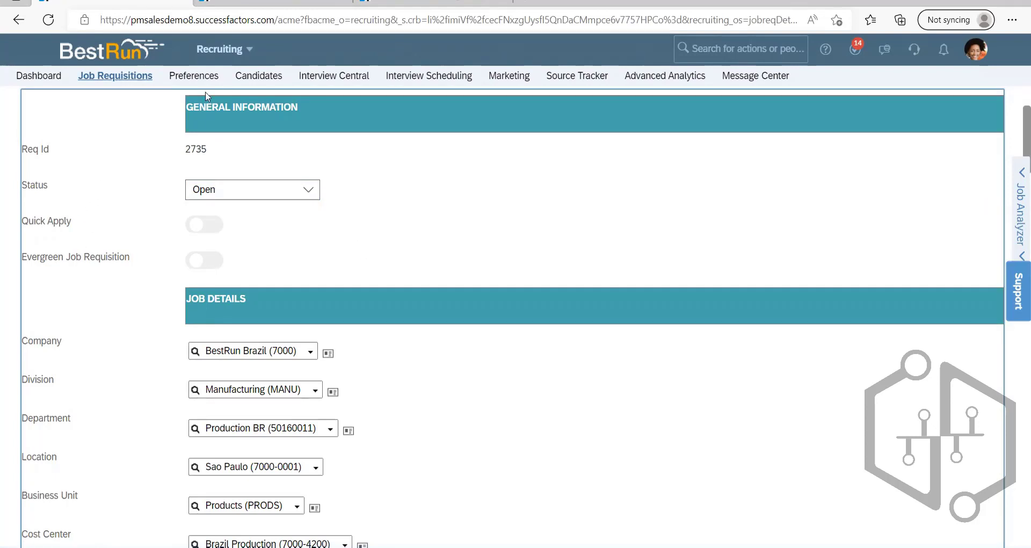
{"action": "scroll", "coordinate": [76, 135], "scroll_direction": "up", "scroll_amount": 3}
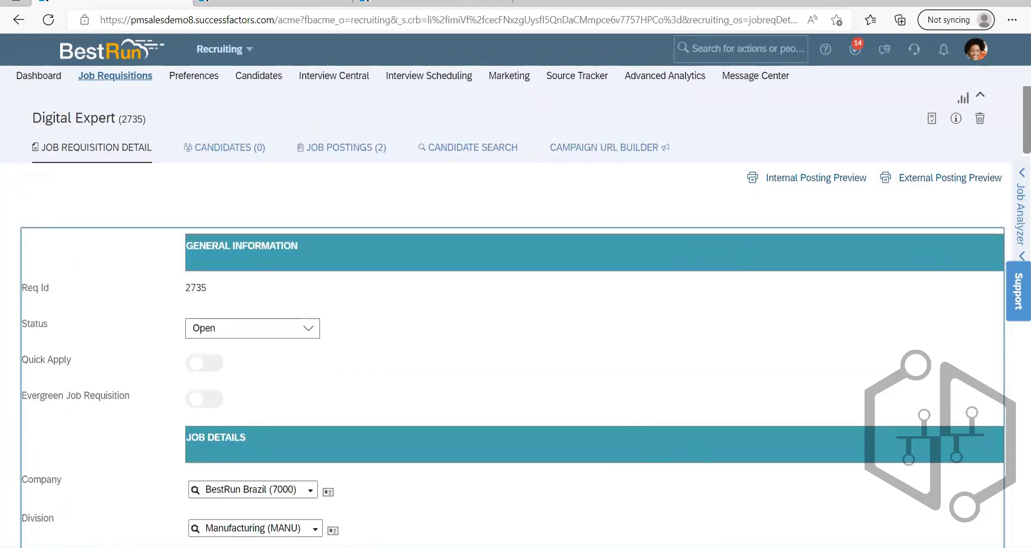
- Return to Notepad and review the approved, "(hire candidates)" and closed notes in the status line
{"action": "key", "text": "alt+Tab"}
{"action": "left_click", "coordinate": [262, 53]}
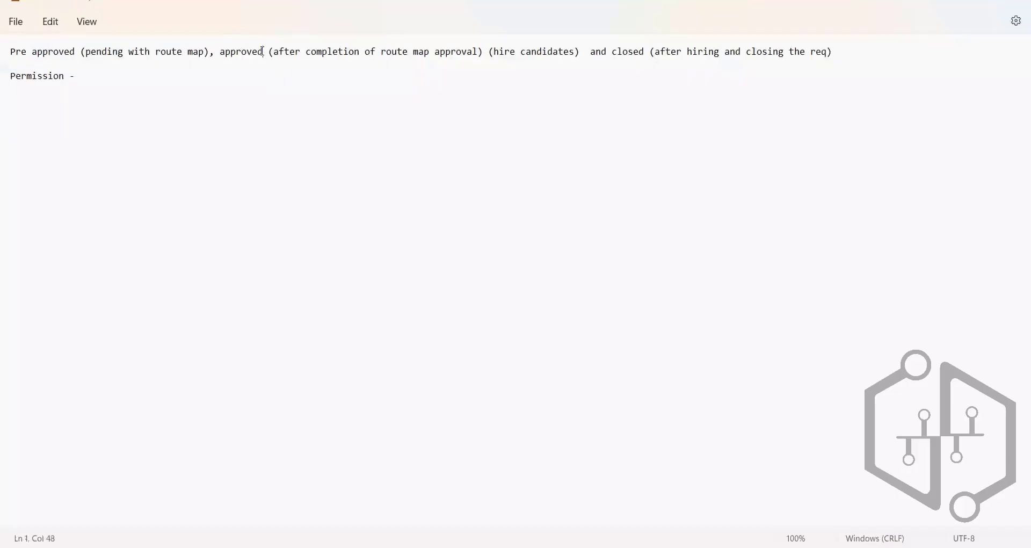
{"action": "left_click", "coordinate": [438, 53]}
{"action": "left_click", "coordinate": [544, 62]}
{"action": "left_click", "coordinate": [544, 52]}
{"action": "left_click_drag", "start_coordinate": [617, 52], "coordinate": [833, 52]}
{"action": "left_click", "coordinate": [718, 152]}
- Switch to the browser and examine the Digital Expert requisition through to the save and close options at the form's end
{"action": "key", "text": "alt+Tab"}
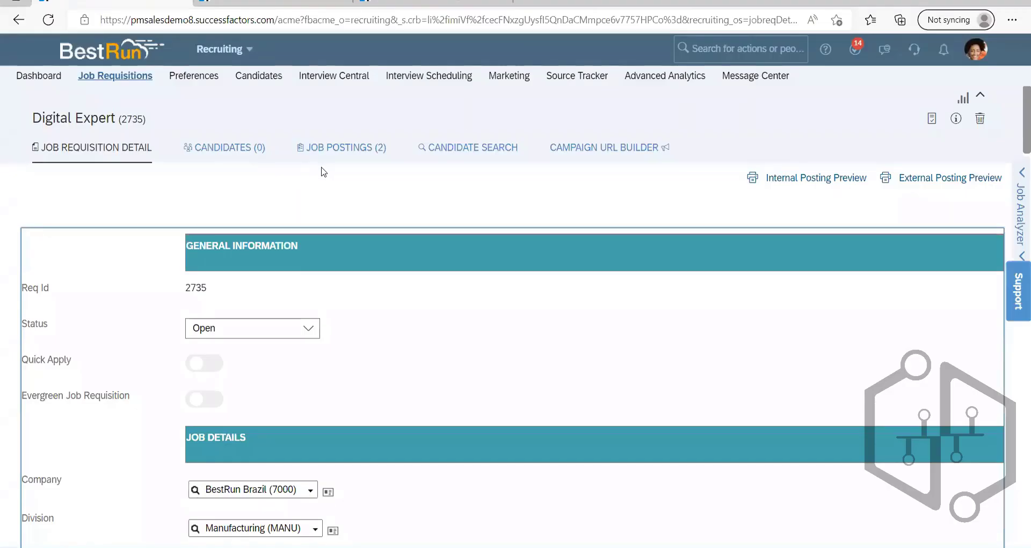
{"action": "scroll", "coordinate": [403, 342], "scroll_direction": "down", "scroll_amount": 15}
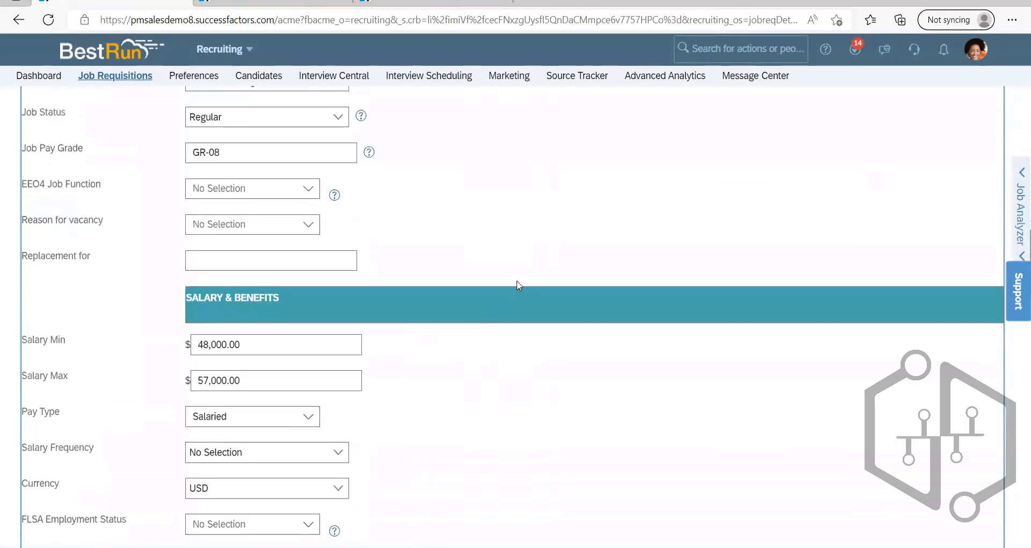
{"action": "scroll", "coordinate": [517, 284], "scroll_direction": "down", "scroll_amount": 10}
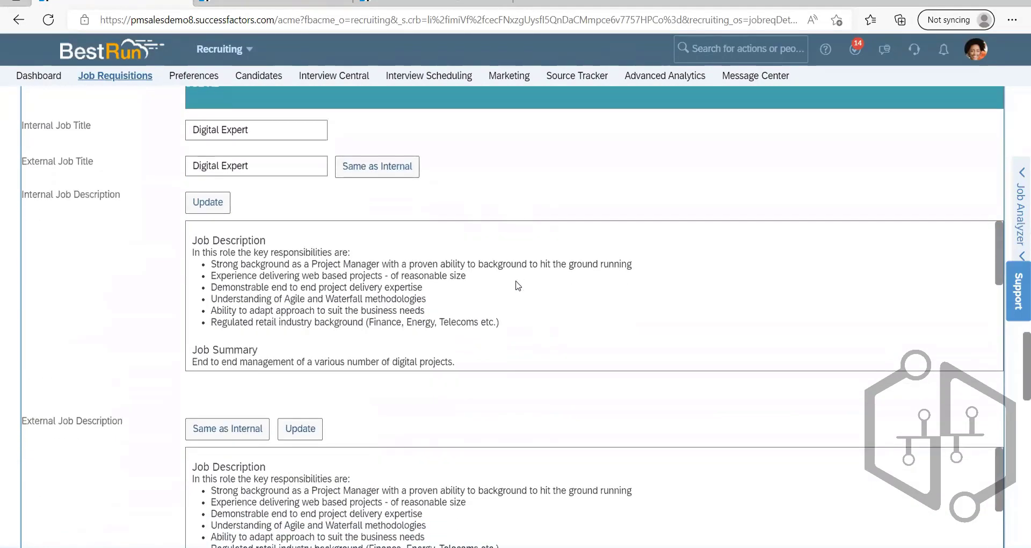
{"action": "scroll", "coordinate": [517, 285], "scroll_direction": "down", "scroll_amount": 10}
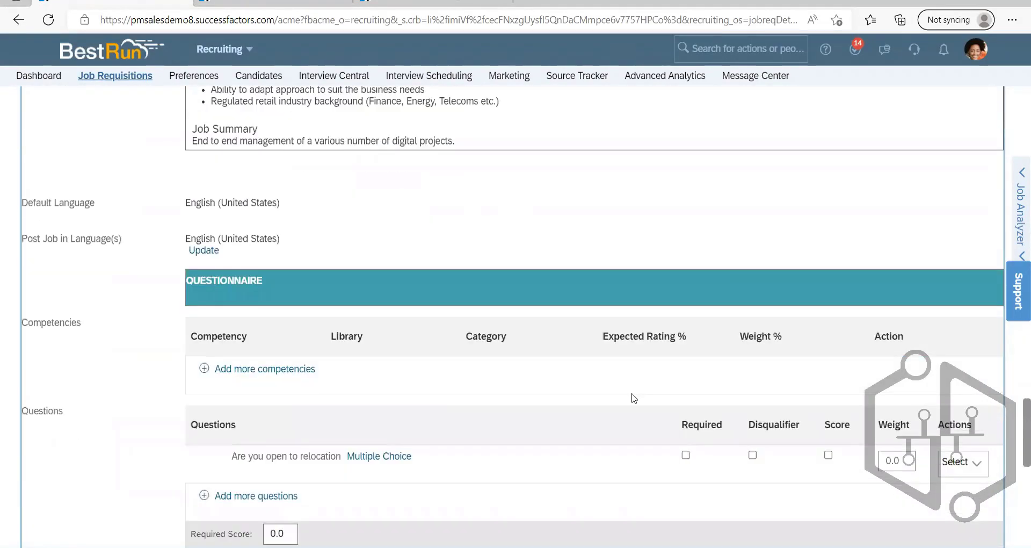
{"action": "scroll", "coordinate": [632, 397], "scroll_direction": "down", "scroll_amount": 10}
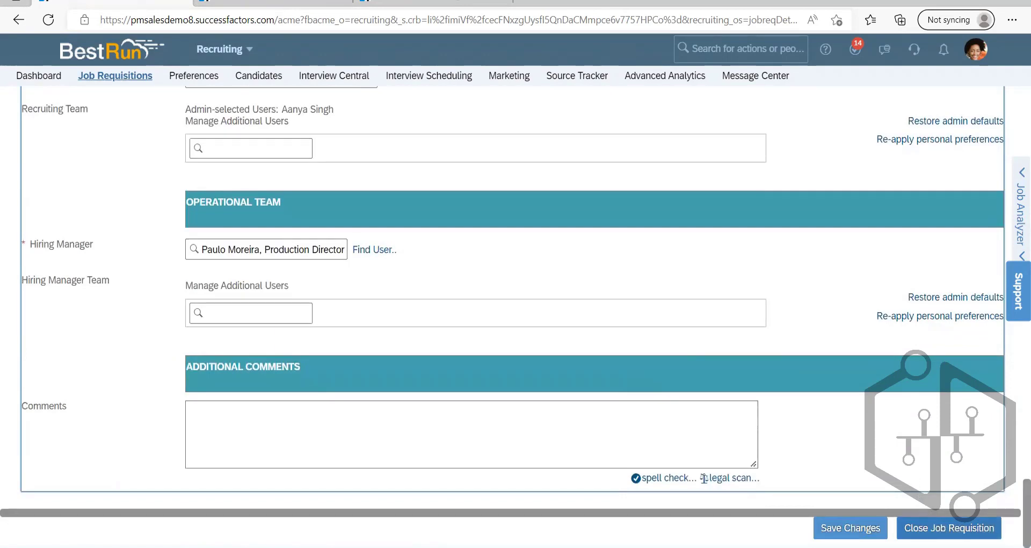
{"action": "left_click", "coordinate": [835, 527]}
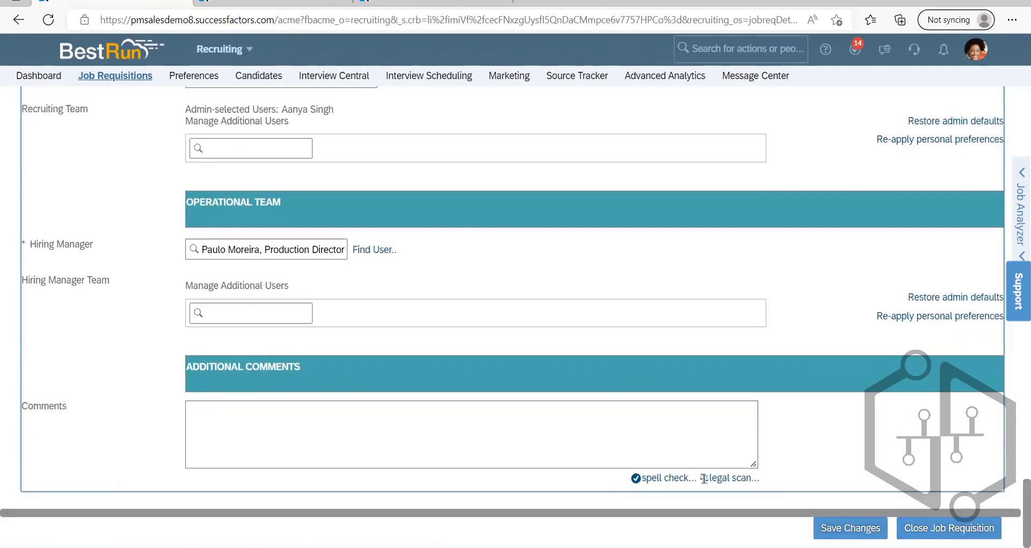
- Go back to Notepad and highlight the "Pre approved (pending with route map)" text for review
{"action": "key", "text": "alt+Tab"}
{"action": "left_click", "coordinate": [82, 77]}
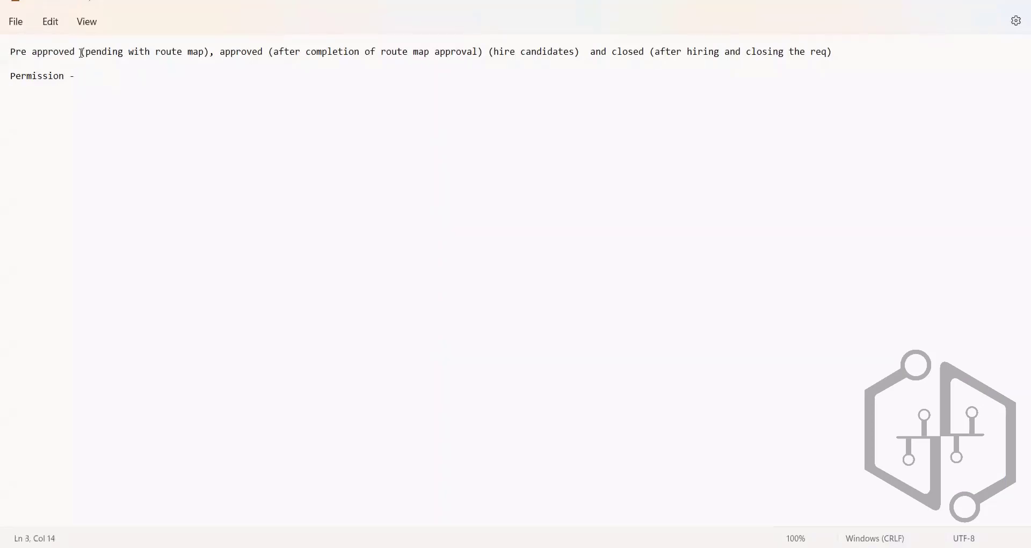
{"action": "left_click_drag", "start_coordinate": [214, 50], "coordinate": [5, 50]}
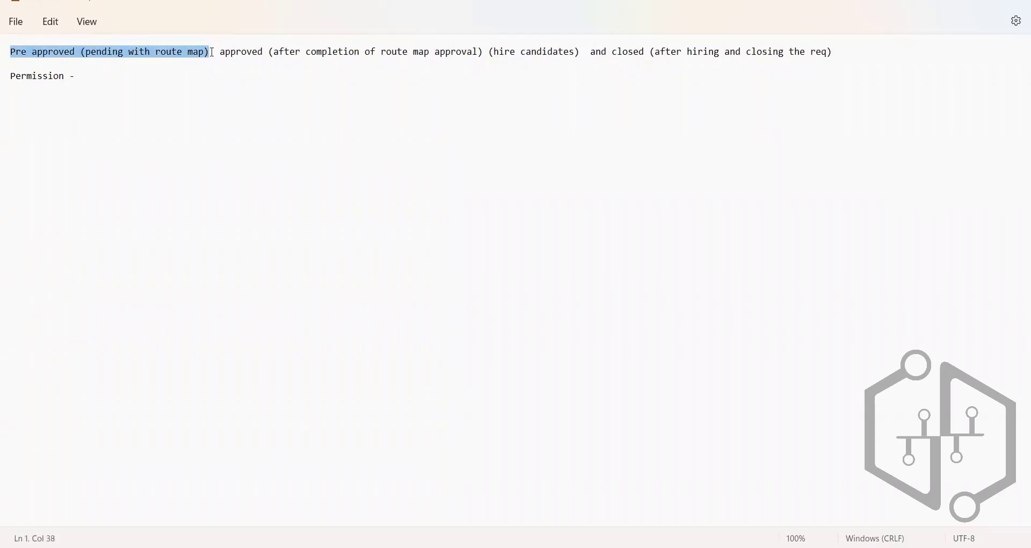
{"action": "left_click_drag", "start_coordinate": [214, 50], "coordinate": [20, 48]}
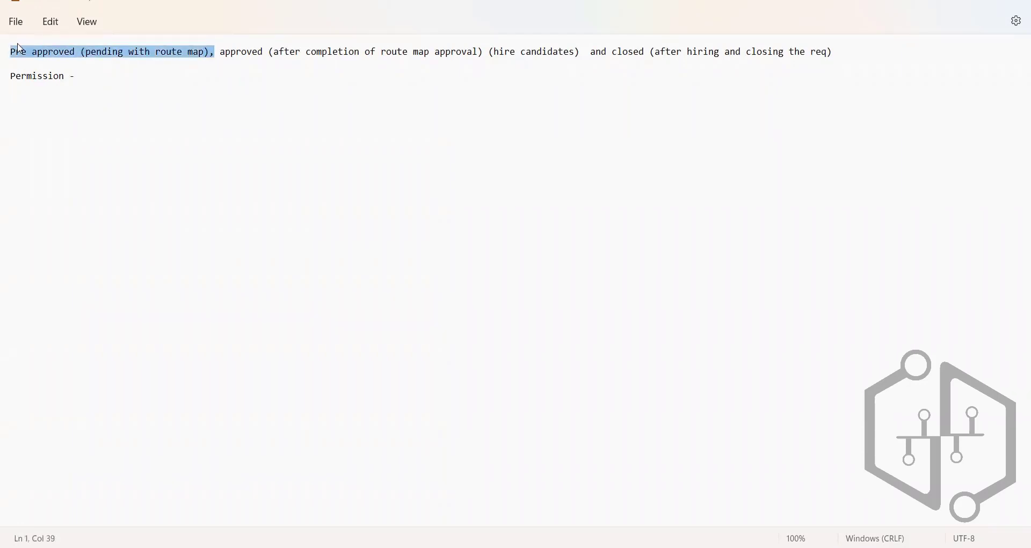
{"action": "left_click", "coordinate": [76, 51]}
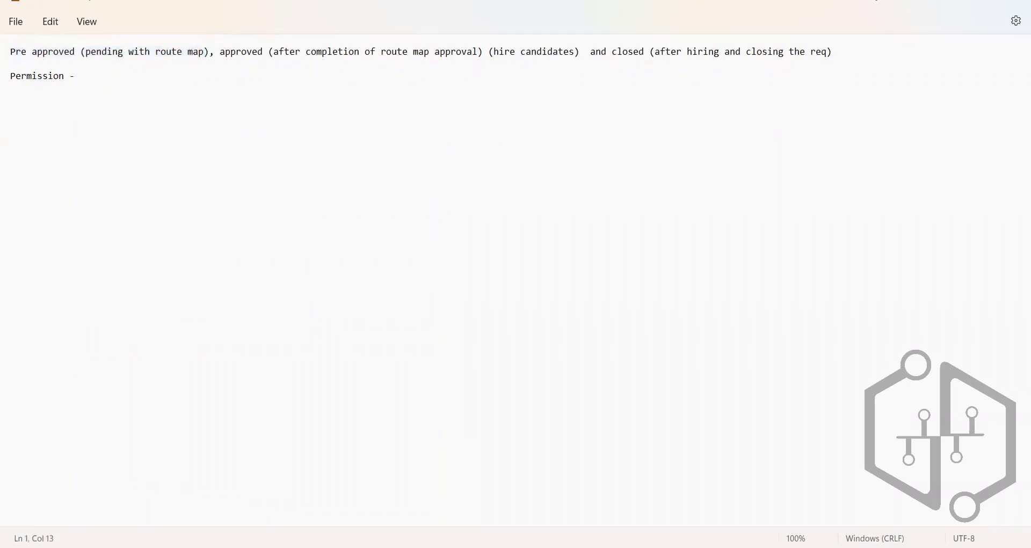
- Switch to JRDM_Starter.xml in Notepad++ and highlight the closing lines of the interviewGuide field definition for review
{"action": "left_click", "coordinate": [960, 1]}
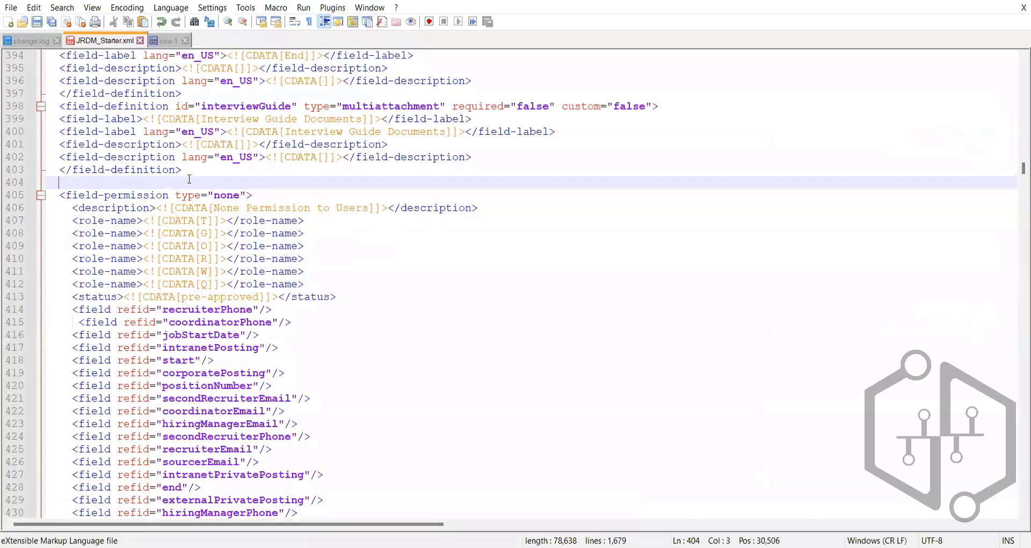
{"action": "key", "text": "shift+Up"}
{"action": "key", "text": "shift+Up"}
{"action": "key", "text": "shift+Up"}
{"action": "key", "text": "shift+Up"}
{"action": "key", "text": "shift+Up"}
{"action": "key", "text": "shift+Up"}
{"action": "key", "text": "shift+Up"}
{"action": "key", "text": "shift+Up"}
{"action": "key", "text": "shift+Up"}
{"action": "key", "text": "shift+Up"}
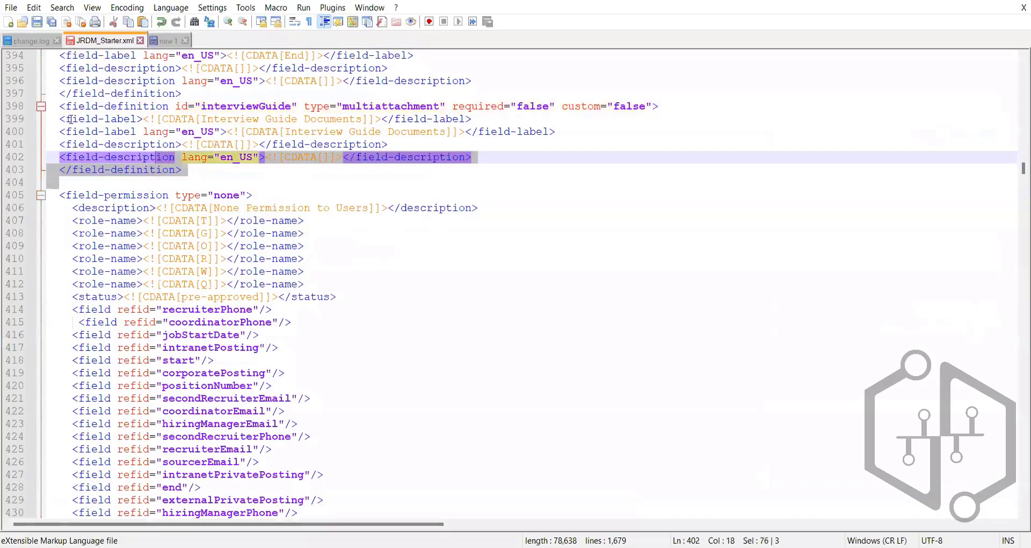
{"action": "left_click", "coordinate": [206, 168]}
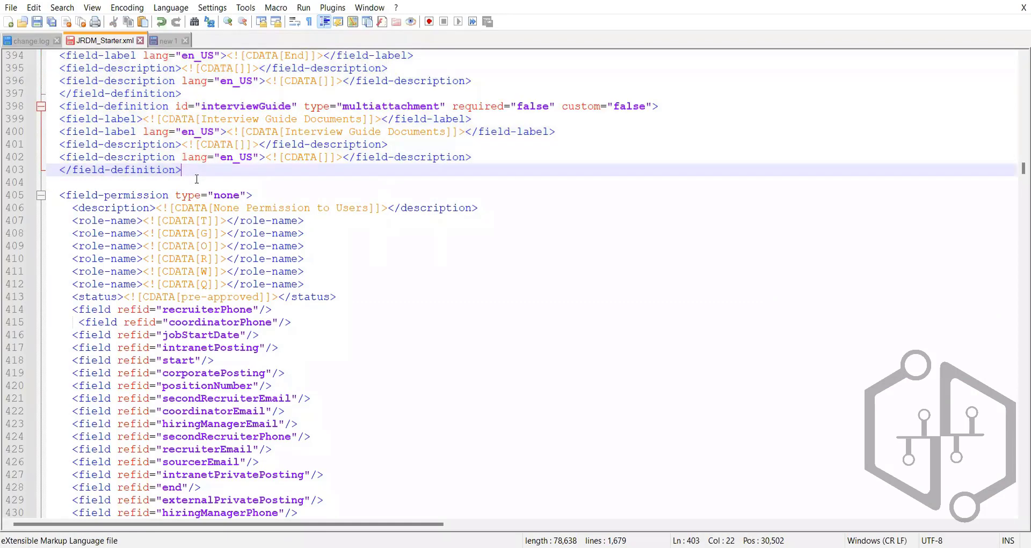
- Place the cursor on the blank line between the last field definition and the "none" field-permission block
{"action": "scroll", "coordinate": [190, 184], "scroll_direction": "down", "scroll_amount": 1}
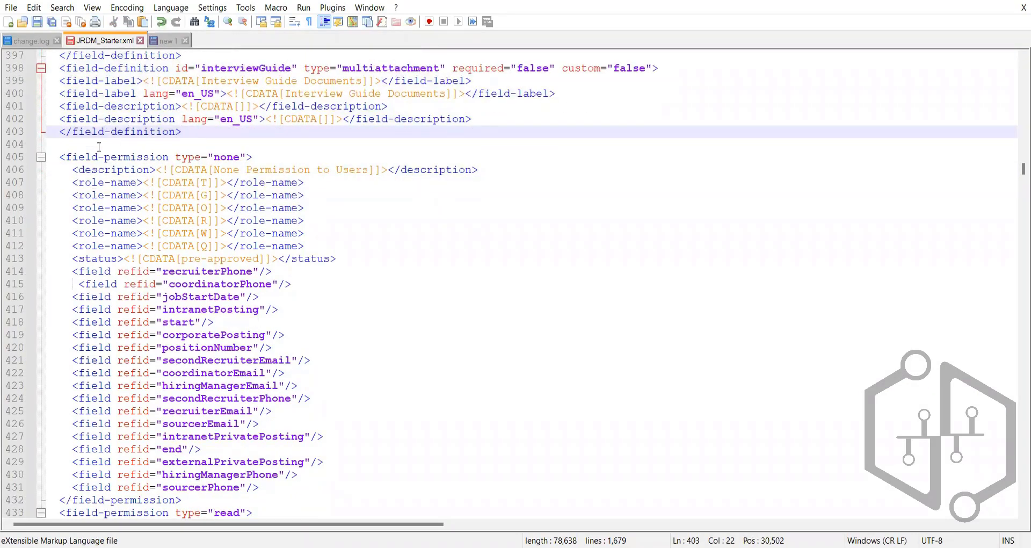
{"action": "scroll", "coordinate": [118, 170], "scroll_direction": "down", "scroll_amount": 1}
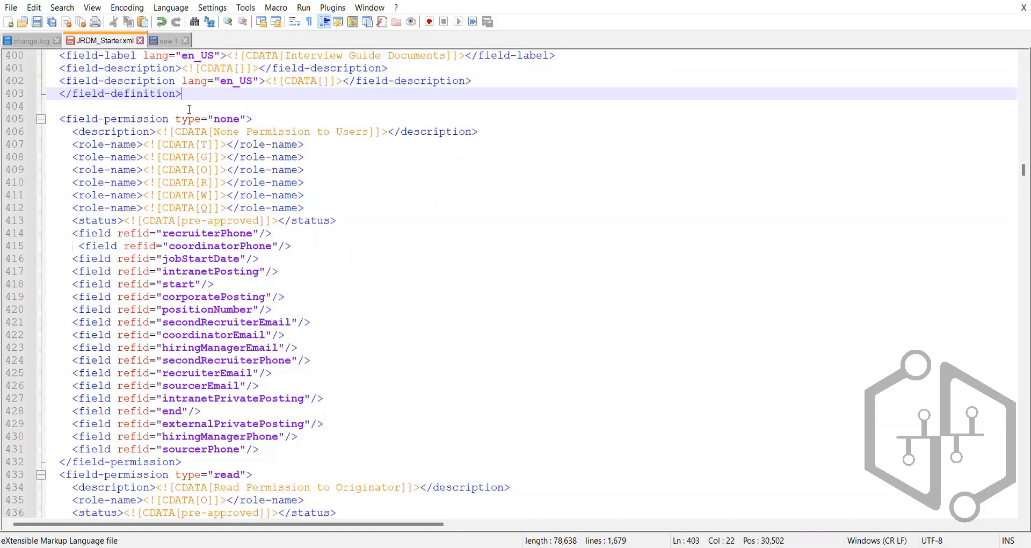
{"action": "left_click", "coordinate": [77, 107]}
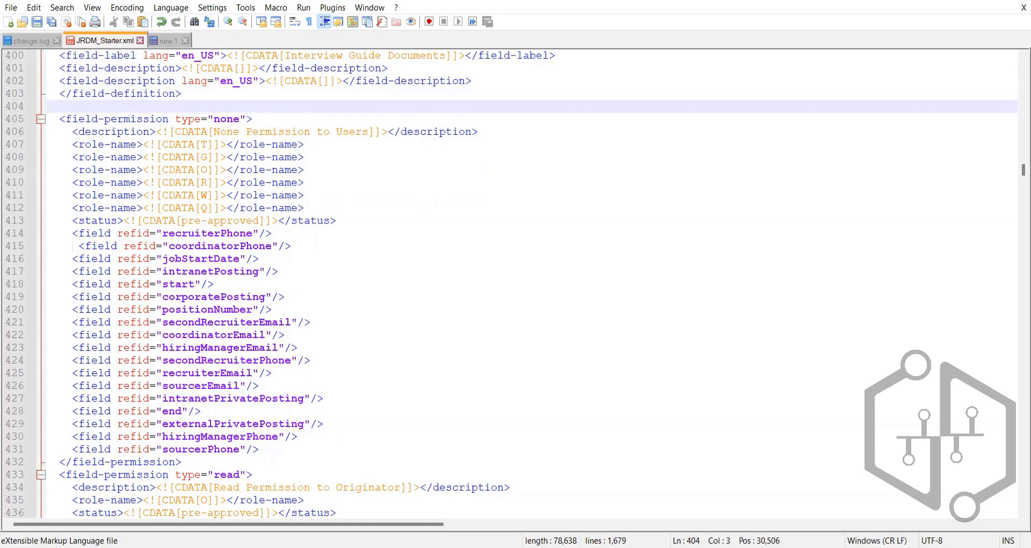
- Switch to Notepad and review the "Permission -" line beneath the requisition statuses
{"action": "key", "text": "alt+Tab"}
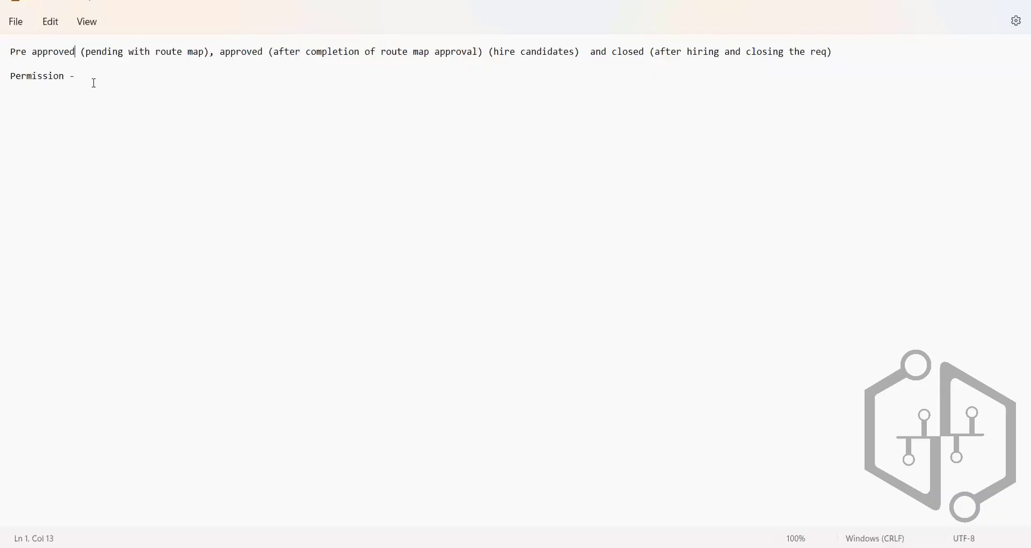
{"action": "left_click", "coordinate": [93, 82]}
{"action": "key", "text": "alt+Tab"}
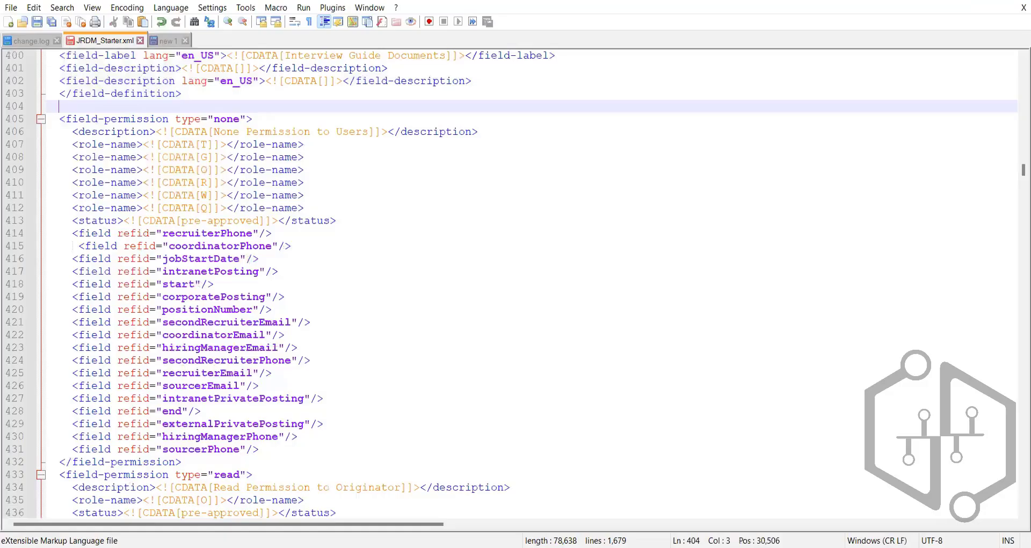
- Switch to the browser and examine the Status field in the Digital Expert requisition's General Information section
{"action": "key", "text": "alt+Tab"}
{"action": "scroll", "coordinate": [276, 166], "scroll_direction": "up", "scroll_amount": 10}
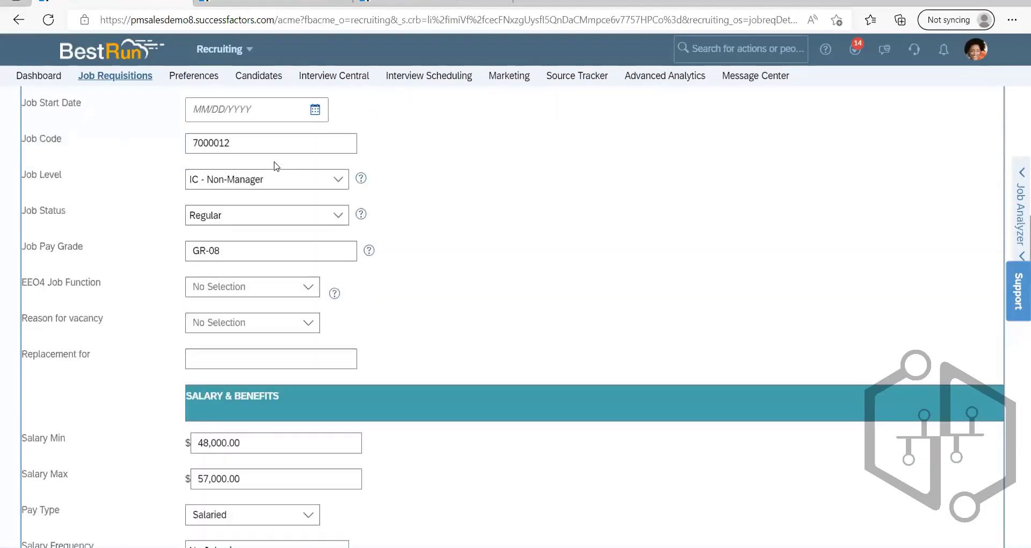
{"action": "scroll", "coordinate": [276, 167], "scroll_direction": "up", "scroll_amount": 10}
{"action": "left_click", "coordinate": [314, 328]}
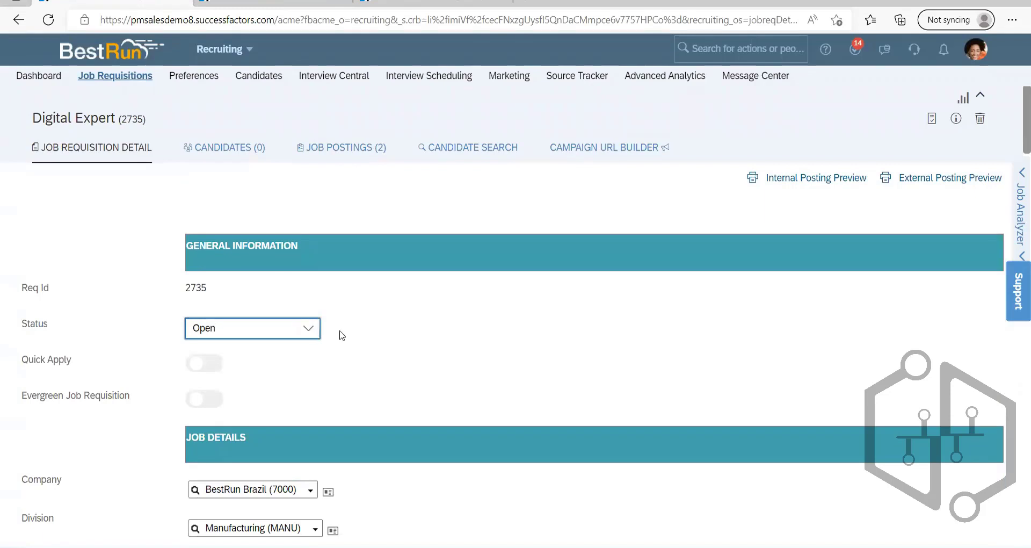
{"action": "left_click", "coordinate": [308, 328]}
- Return to JRDM_Starter.xml in Notepad++ and examine the none and read field-permission blocks for the pre-approved status
{"action": "key", "text": "alt+Tab"}
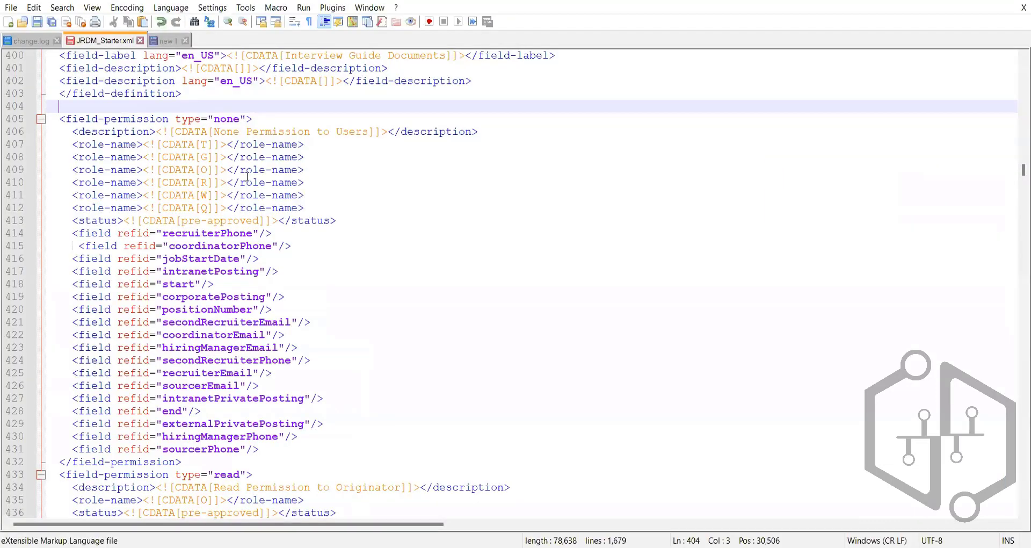
{"action": "left_click", "coordinate": [218, 221]}
{"action": "scroll", "coordinate": [242, 274], "scroll_direction": "down", "scroll_amount": 9}
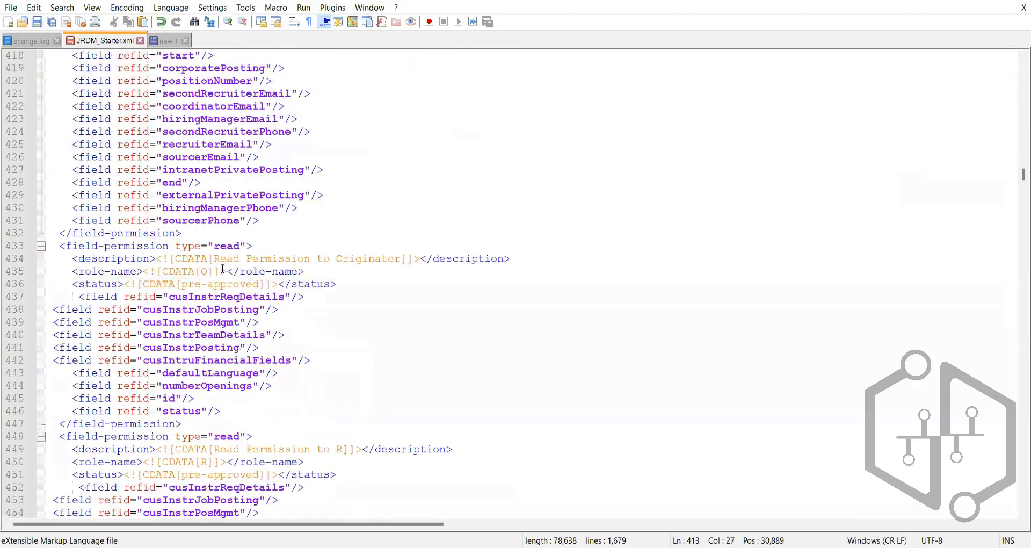
{"action": "scroll", "coordinate": [221, 274], "scroll_direction": "down", "scroll_amount": 8}
{"action": "scroll", "coordinate": [261, 330], "scroll_direction": "up", "scroll_amount": 11}
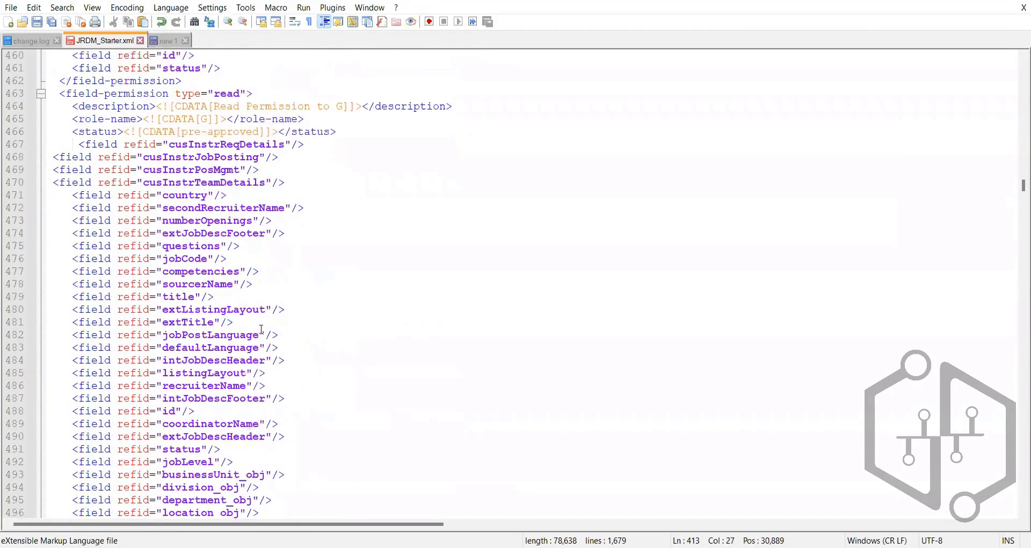
{"action": "scroll", "coordinate": [262, 329], "scroll_direction": "up", "scroll_amount": 17}
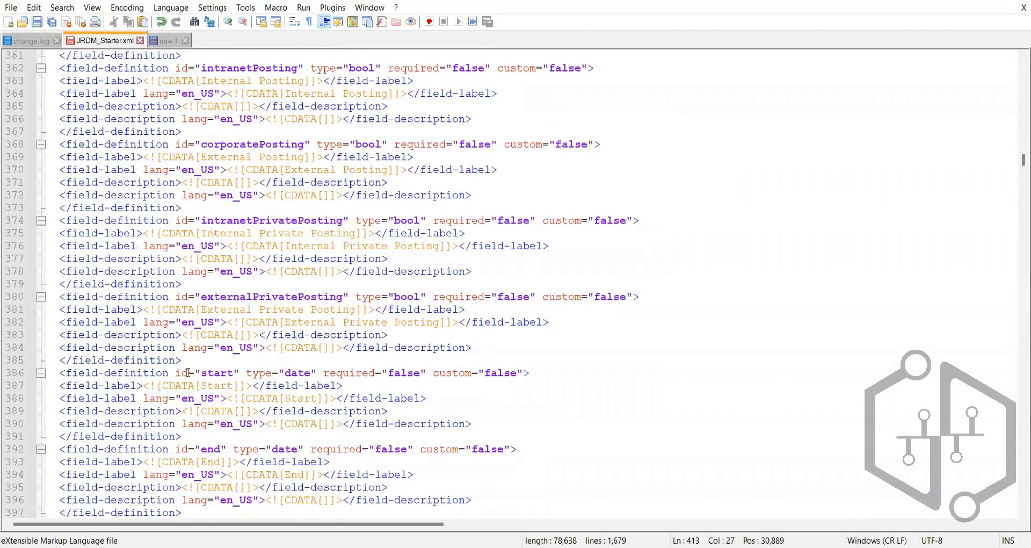
{"action": "scroll", "coordinate": [217, 221], "scroll_direction": "down", "scroll_amount": 11}
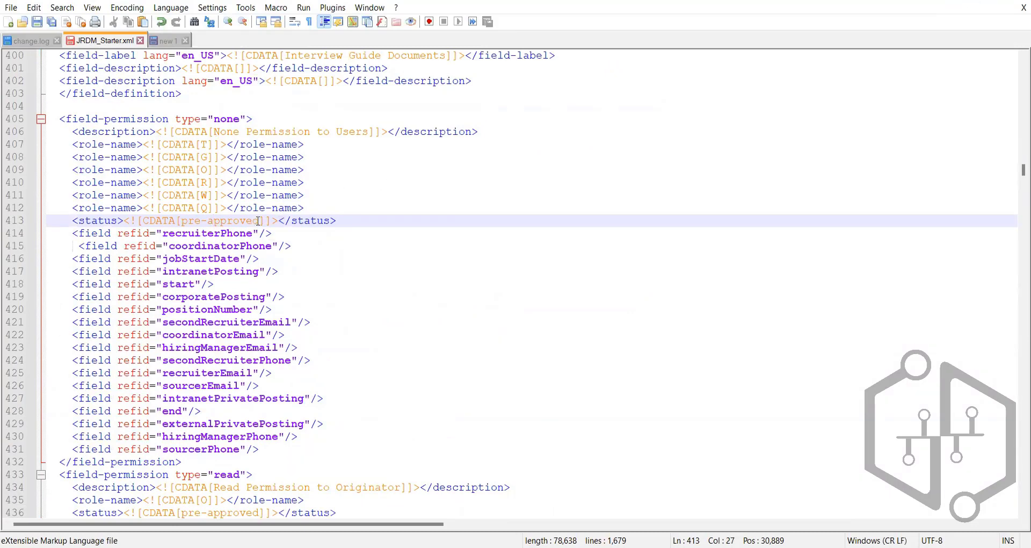
- Highlight the pre-approved status value in the "none" field-permission block for review
{"action": "left_click_drag", "start_coordinate": [259, 220], "coordinate": [183, 219]}
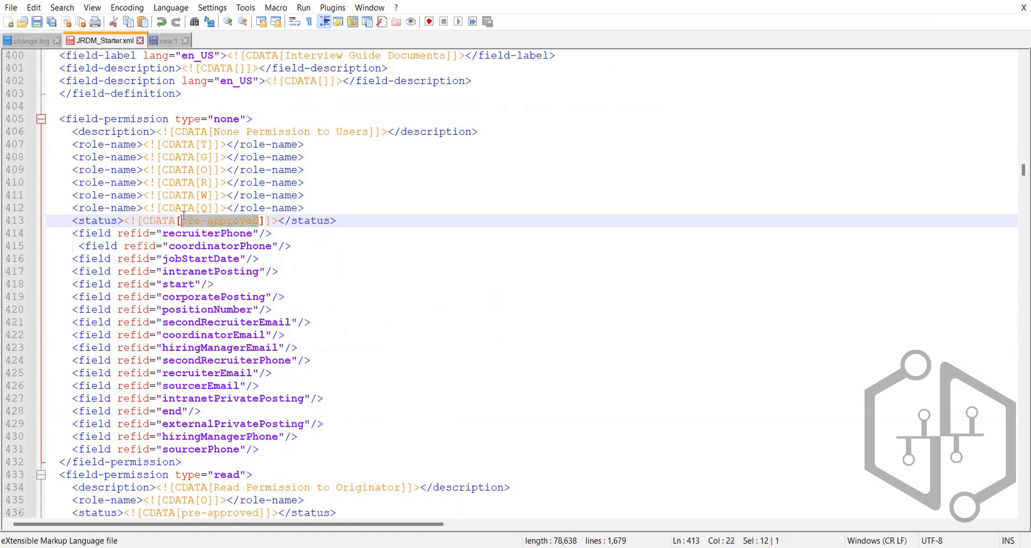
{"action": "left_click", "coordinate": [290, 245]}
{"action": "left_click_drag", "start_coordinate": [259, 221], "coordinate": [182, 220]}
{"action": "left_click", "coordinate": [261, 221]}
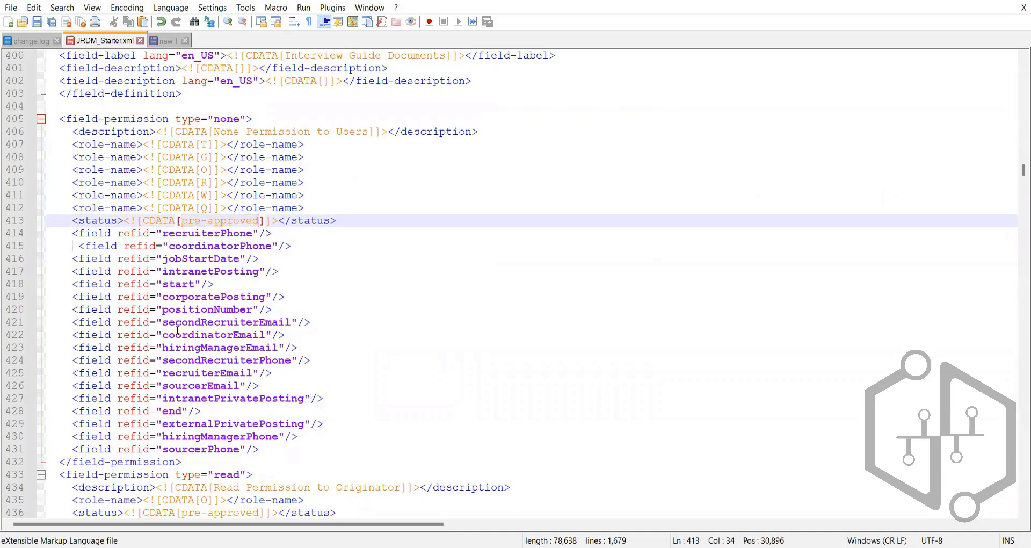
{"action": "left_click_drag", "start_coordinate": [279, 220], "coordinate": [189, 213]}
{"action": "left_click", "coordinate": [284, 246]}
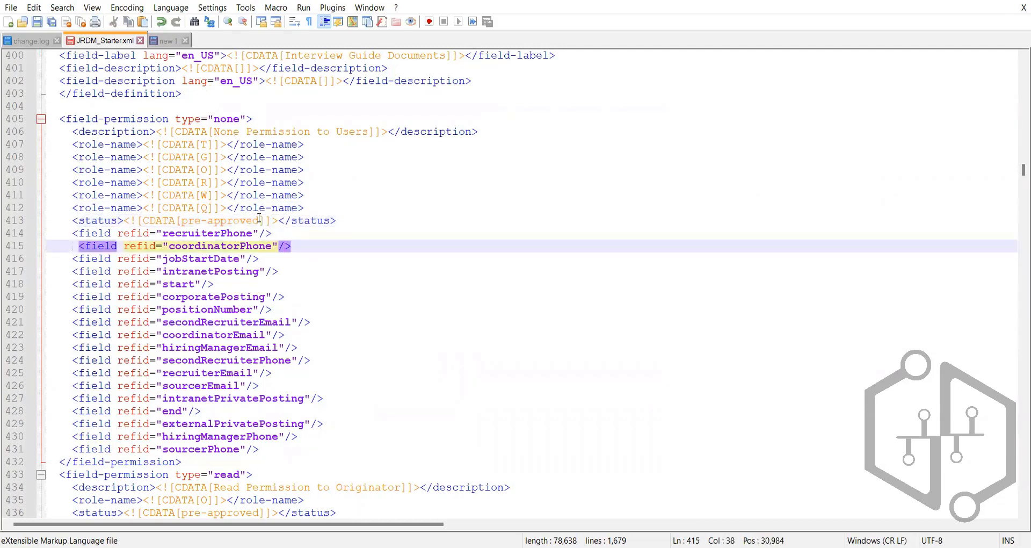
{"action": "left_click_drag", "start_coordinate": [259, 218], "coordinate": [185, 216]}
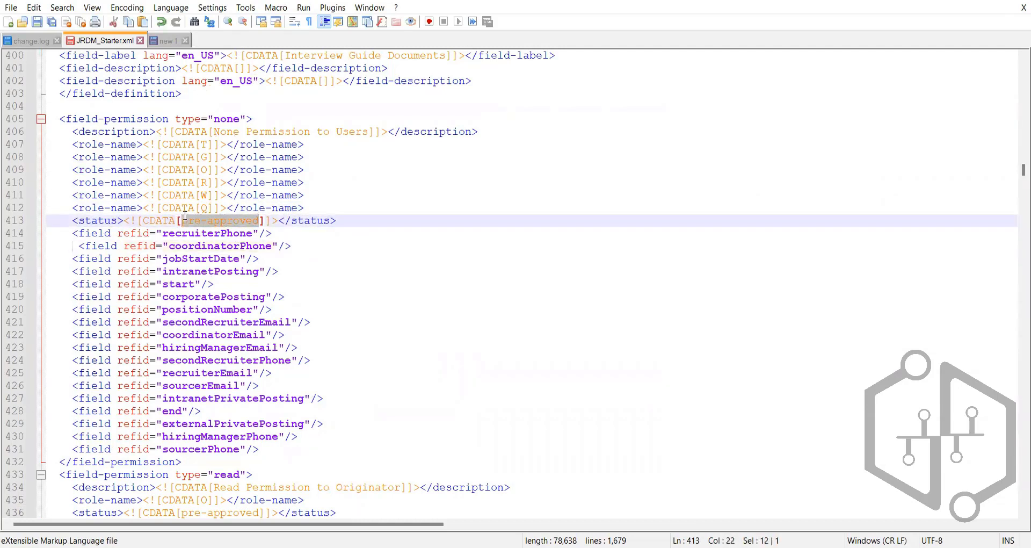
{"action": "left_click", "coordinate": [297, 245]}
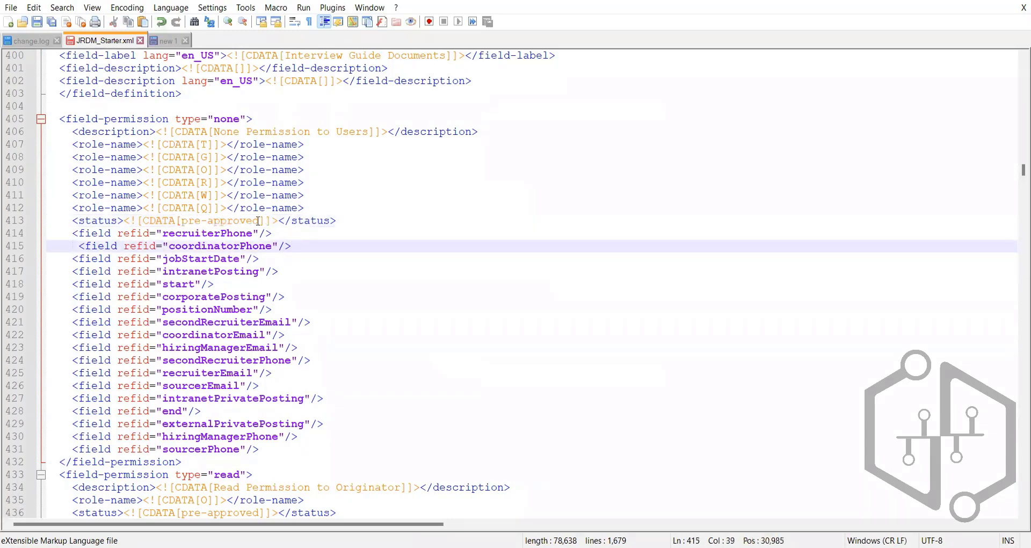
{"action": "left_click_drag", "start_coordinate": [258, 221], "coordinate": [181, 220]}
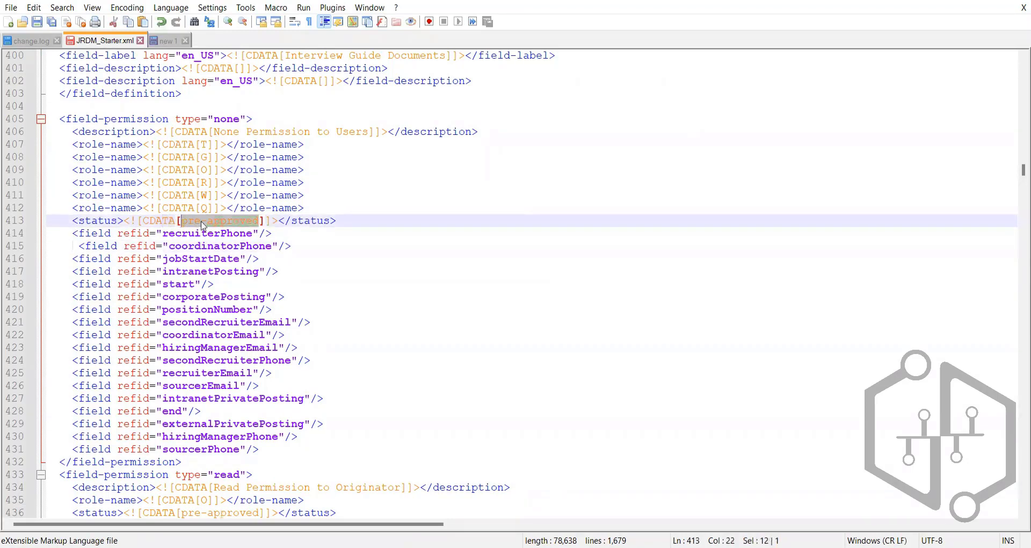
{"action": "left_click_drag", "start_coordinate": [259, 221], "coordinate": [189, 218]}
{"action": "left_click", "coordinate": [347, 260]}
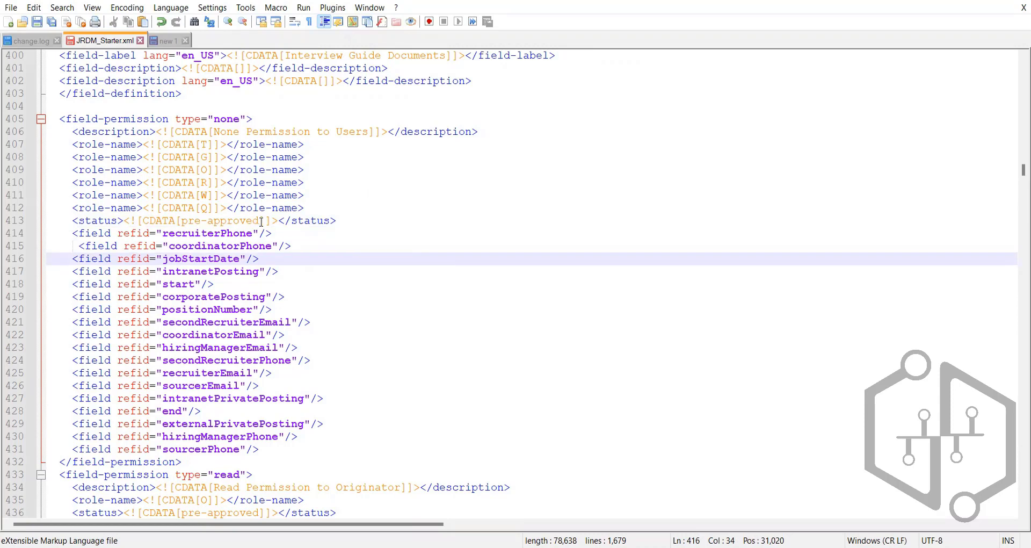
{"action": "left_click_drag", "start_coordinate": [261, 222], "coordinate": [183, 222]}
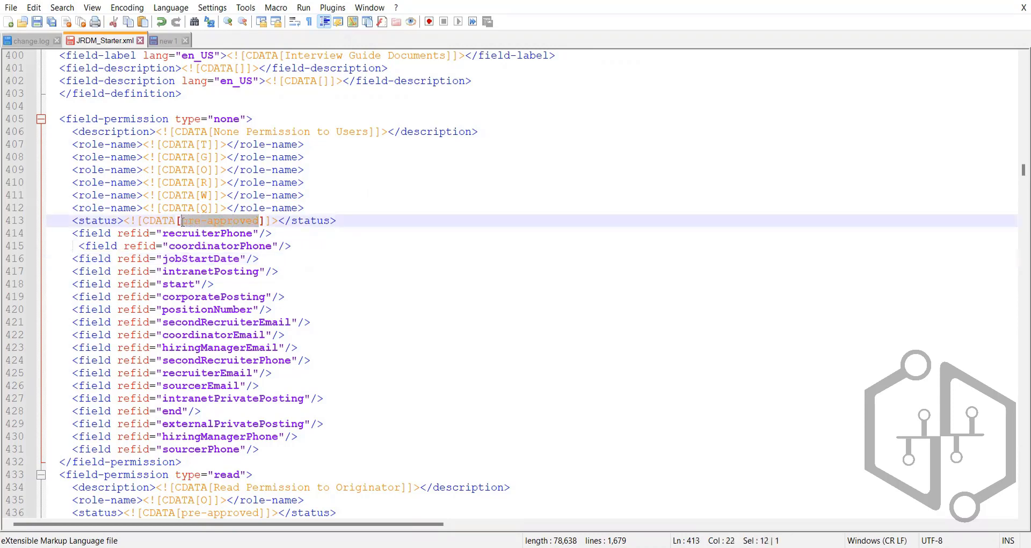
{"action": "left_click", "coordinate": [315, 237]}
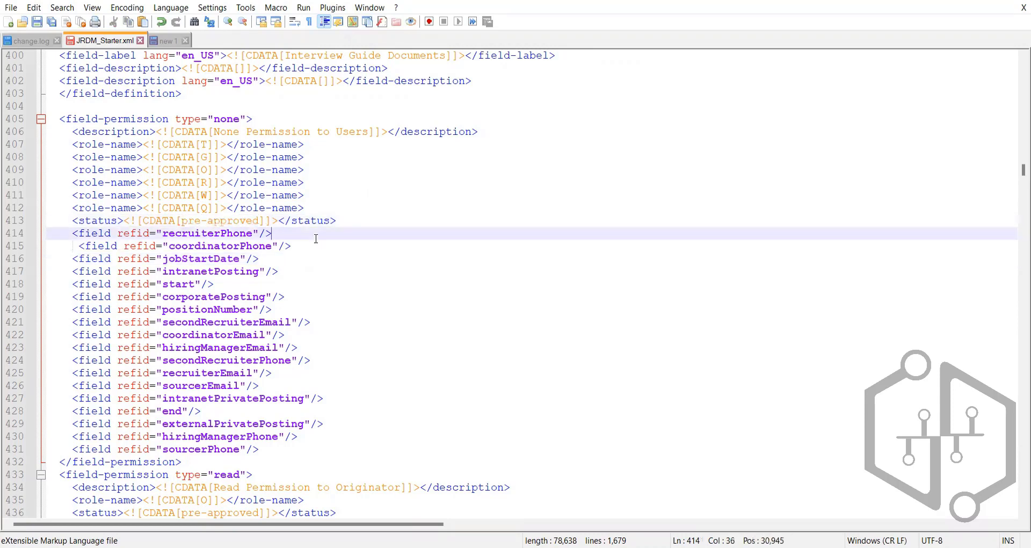
{"action": "left_click_drag", "start_coordinate": [262, 221], "coordinate": [182, 221]}
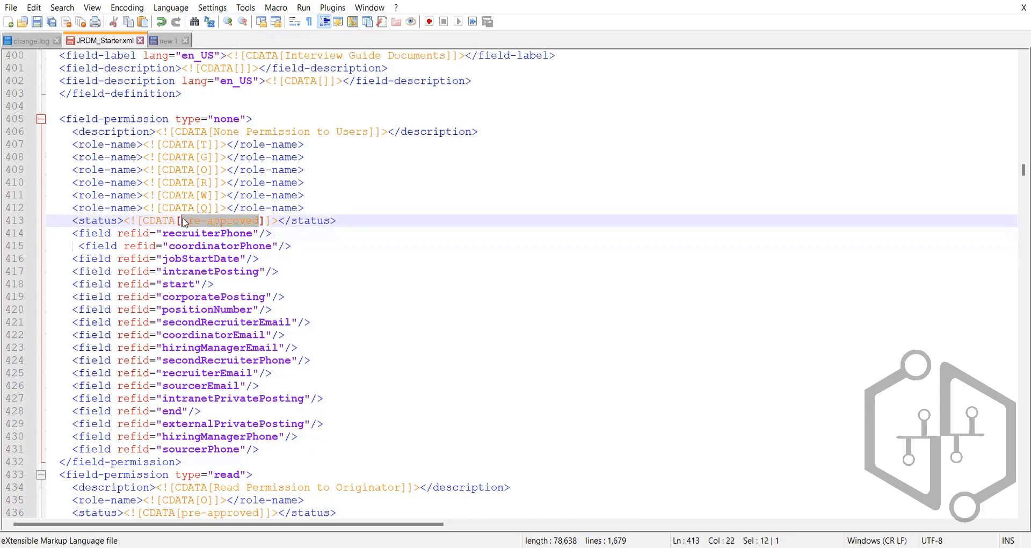
{"action": "left_click", "coordinate": [201, 221]}
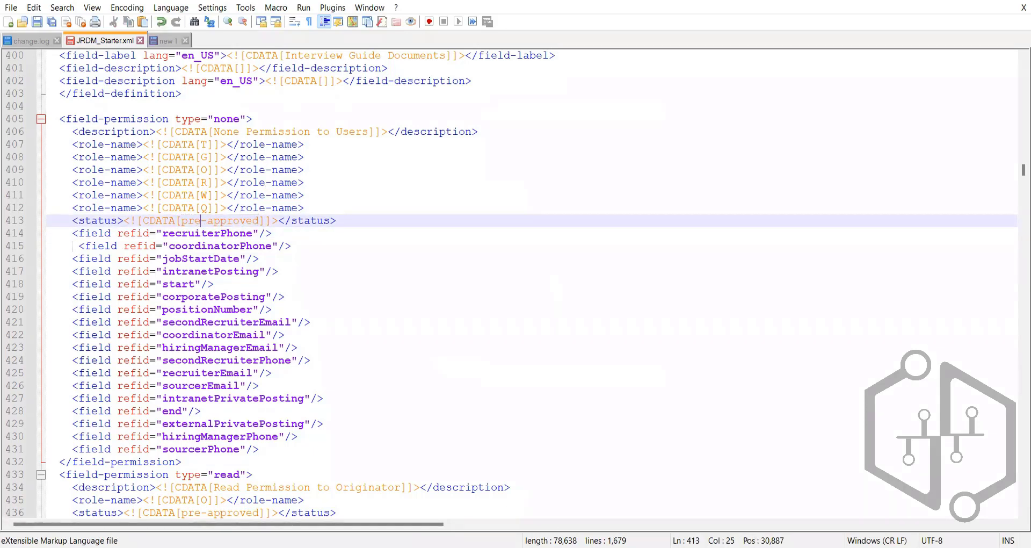
- Switch to Notepad and highlight "Pre approved" at the start of the status line
{"action": "key", "text": "alt+Tab"}
{"action": "left_click", "coordinate": [86, 53]}
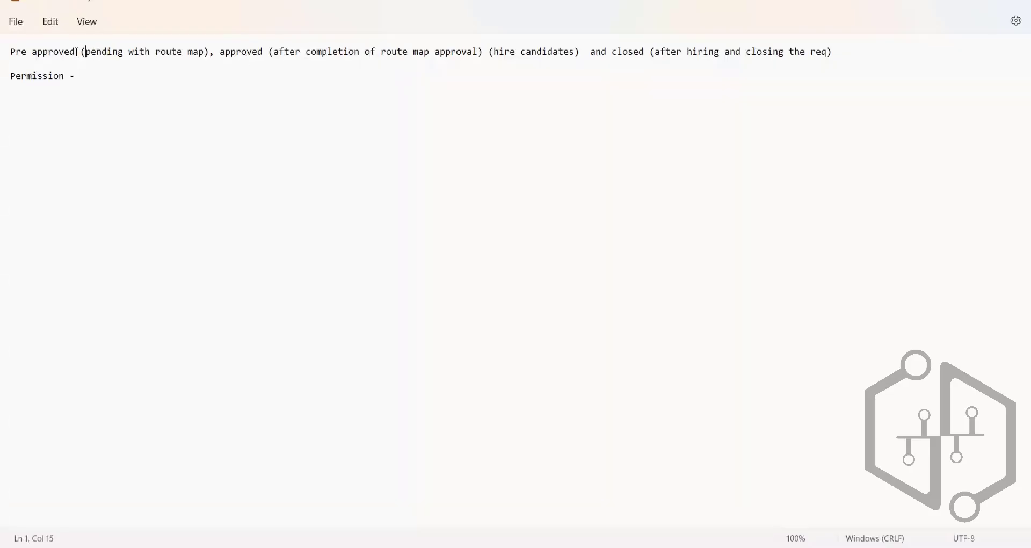
{"action": "left_click_drag", "start_coordinate": [77, 52], "coordinate": [10, 51]}
- Return to Notepad++ and highlight the fields from coordinatorPhone to sourcerPhone in the "none" permission block
{"action": "key", "text": "alt+Tab"}
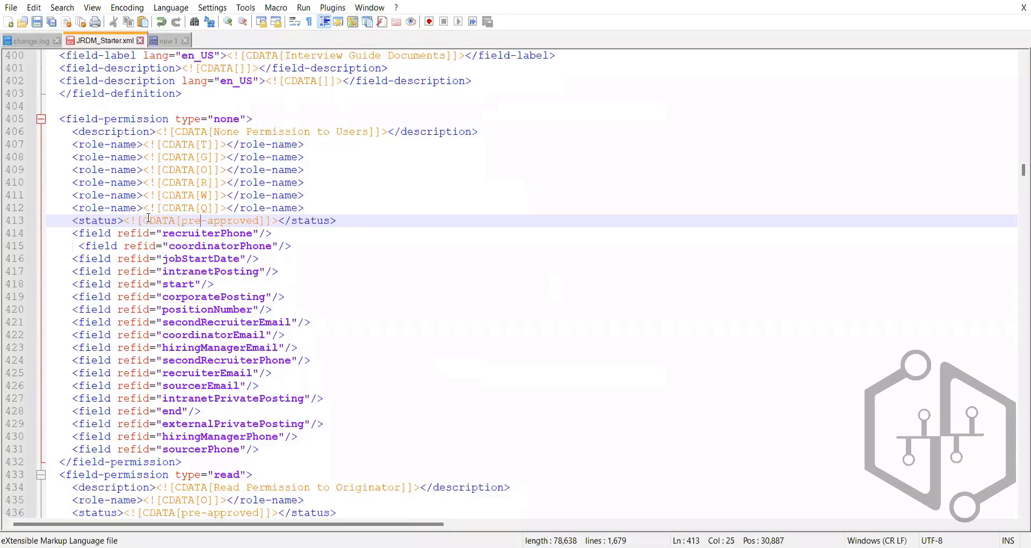
{"action": "scroll", "coordinate": [210, 145], "scroll_direction": "up", "scroll_amount": 1}
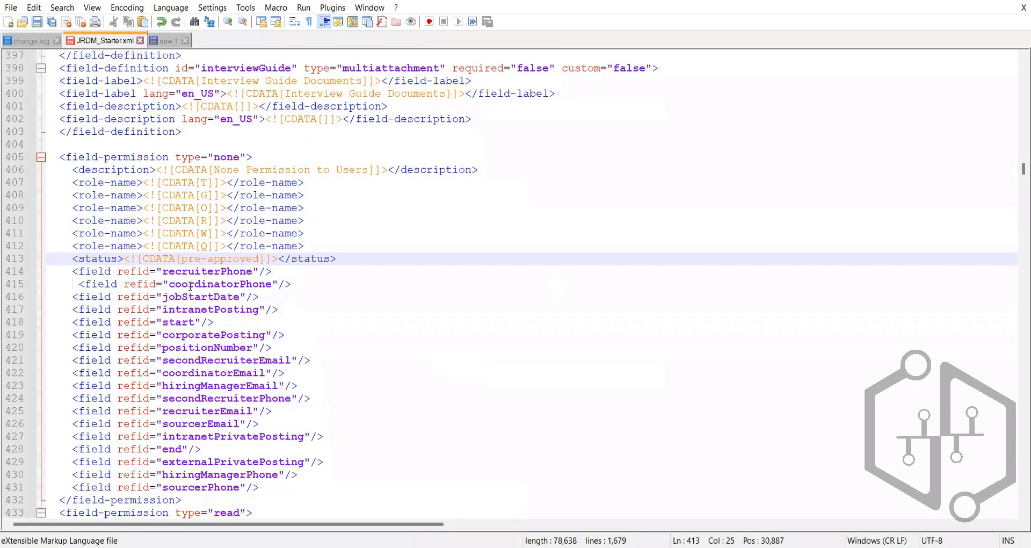
{"action": "scroll", "coordinate": [271, 446], "scroll_direction": "down", "scroll_amount": 1}
{"action": "left_click_drag", "start_coordinate": [271, 446], "coordinate": [39, 243]}
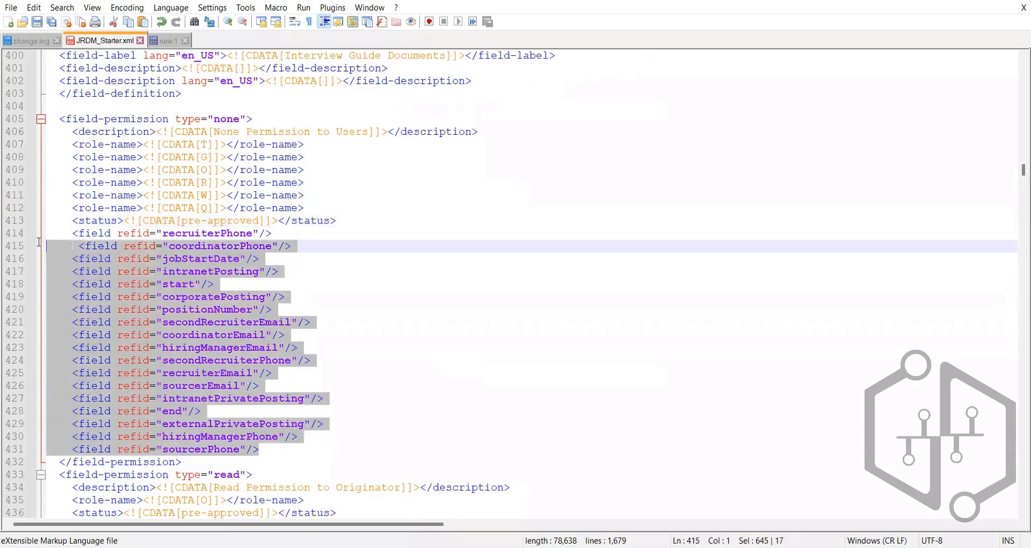
{"action": "left_click", "coordinate": [411, 260]}
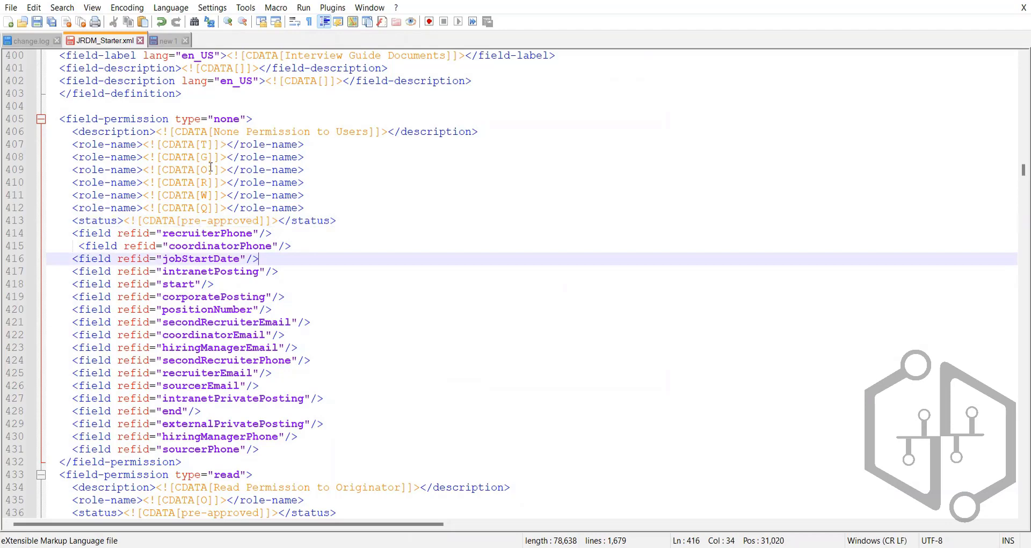
- Highlight the "none" type of the first field-permission block and go to its role-name T entry
{"action": "scroll", "coordinate": [310, 334], "scroll_direction": "down", "scroll_amount": 3}
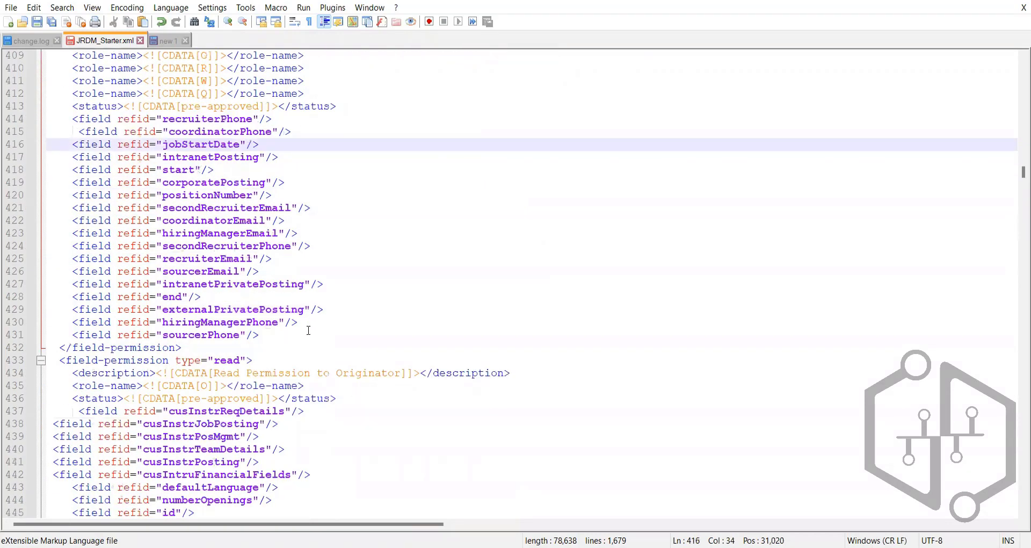
{"action": "scroll", "coordinate": [309, 325], "scroll_direction": "up", "scroll_amount": 6}
{"action": "scroll", "coordinate": [237, 250], "scroll_direction": "down", "scroll_amount": 1}
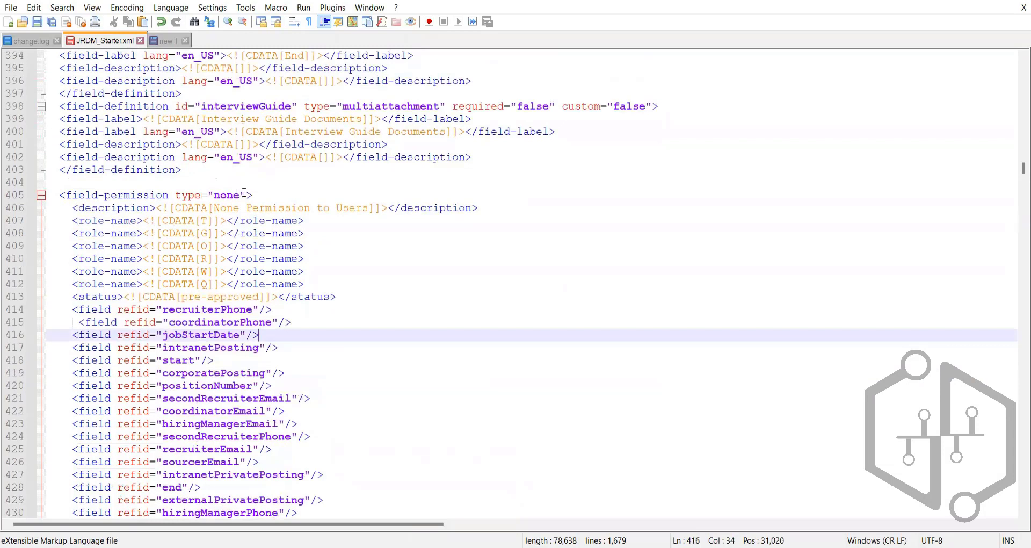
{"action": "left_click_drag", "start_coordinate": [240, 195], "coordinate": [217, 193]}
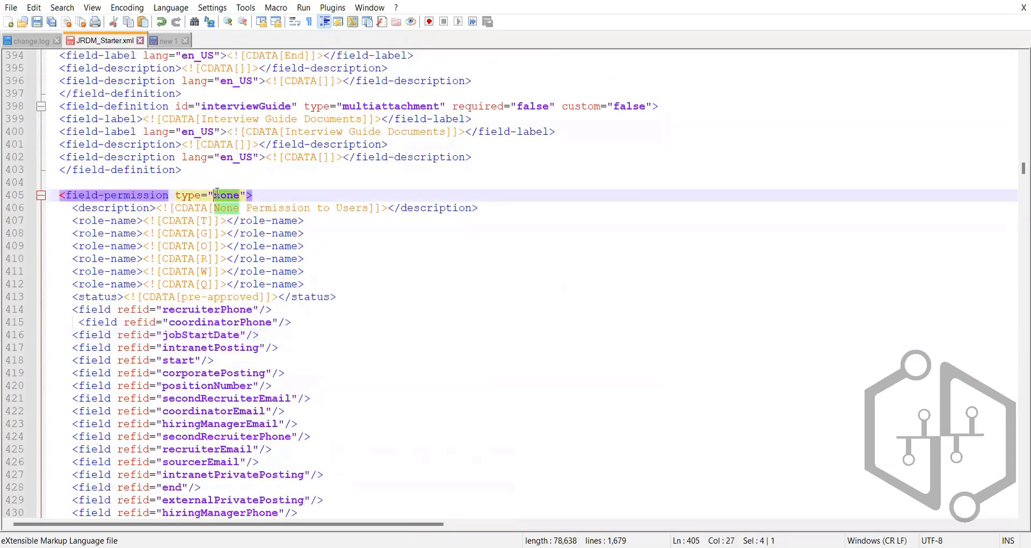
{"action": "left_click", "coordinate": [203, 222]}
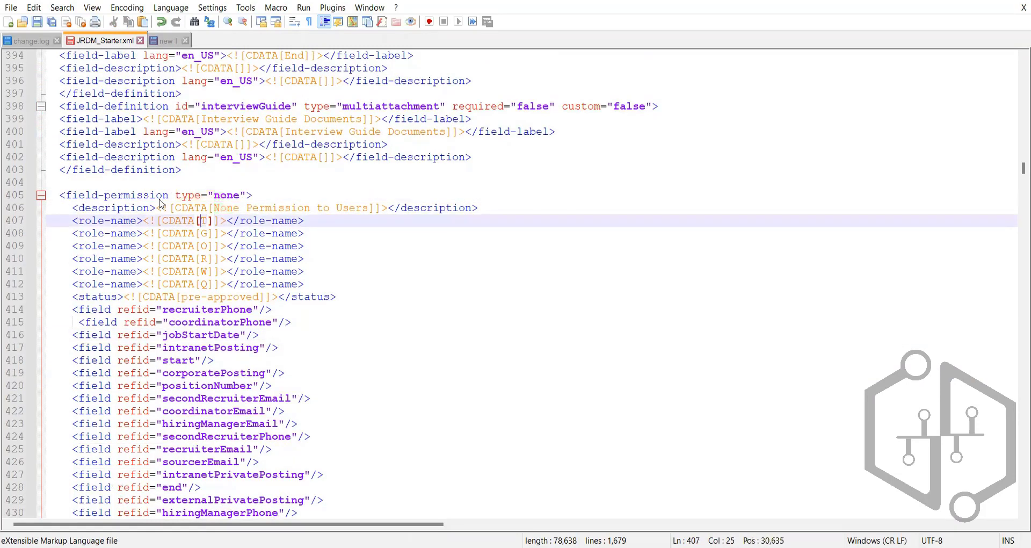
- Go through role names T, G, O, R, W and Q in the "none" permission block and highlight all six role-name lines
{"action": "double_click", "coordinate": [224, 196]}
{"action": "left_click", "coordinate": [296, 208]}
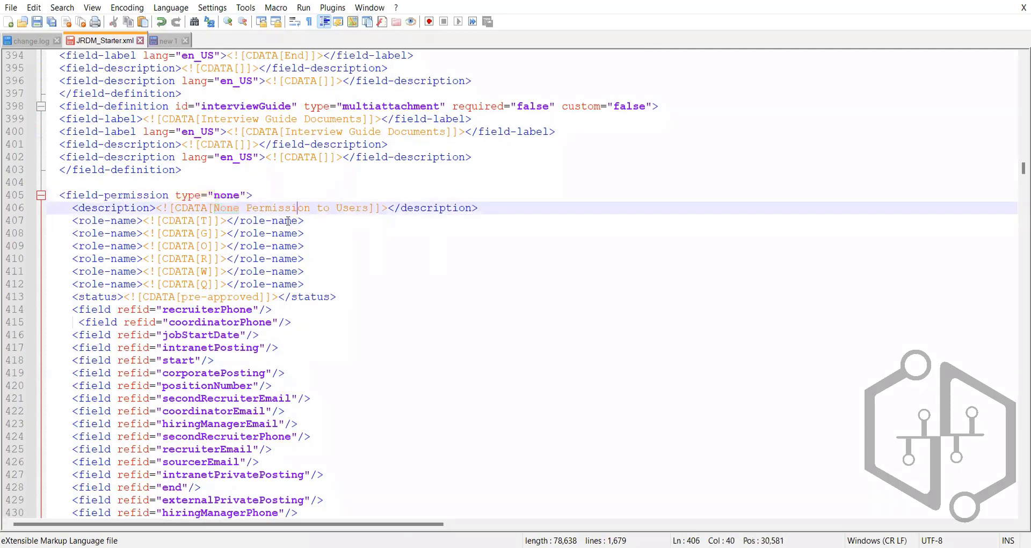
{"action": "left_click", "coordinate": [209, 221]}
{"action": "left_click", "coordinate": [207, 233]}
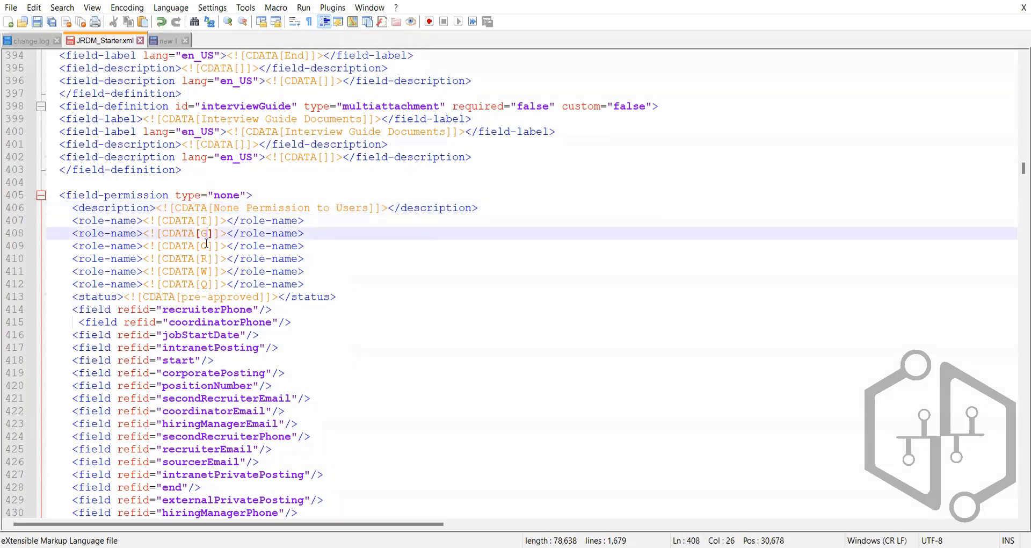
{"action": "left_click", "coordinate": [208, 246]}
{"action": "left_click", "coordinate": [206, 260]}
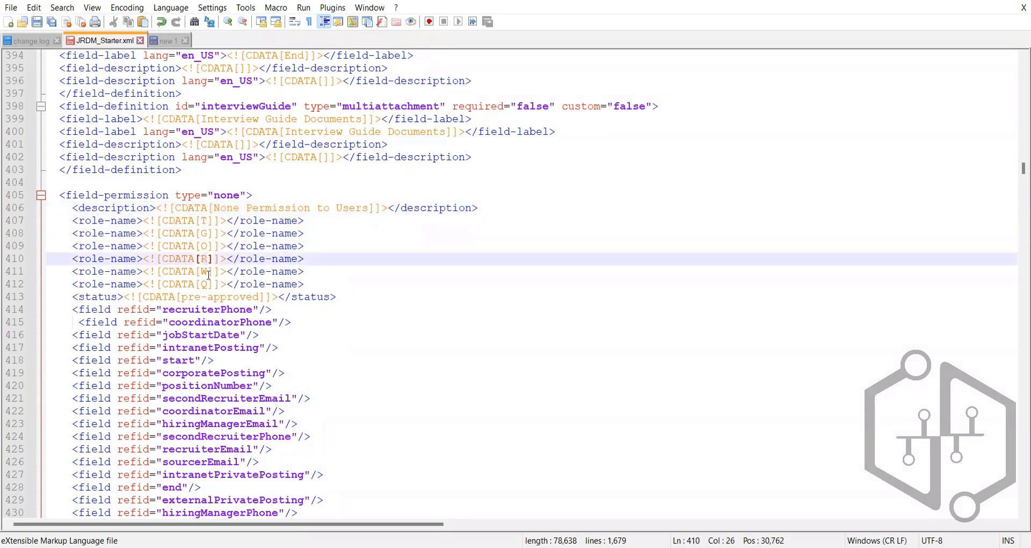
{"action": "left_click", "coordinate": [209, 272]}
{"action": "left_click", "coordinate": [207, 284]}
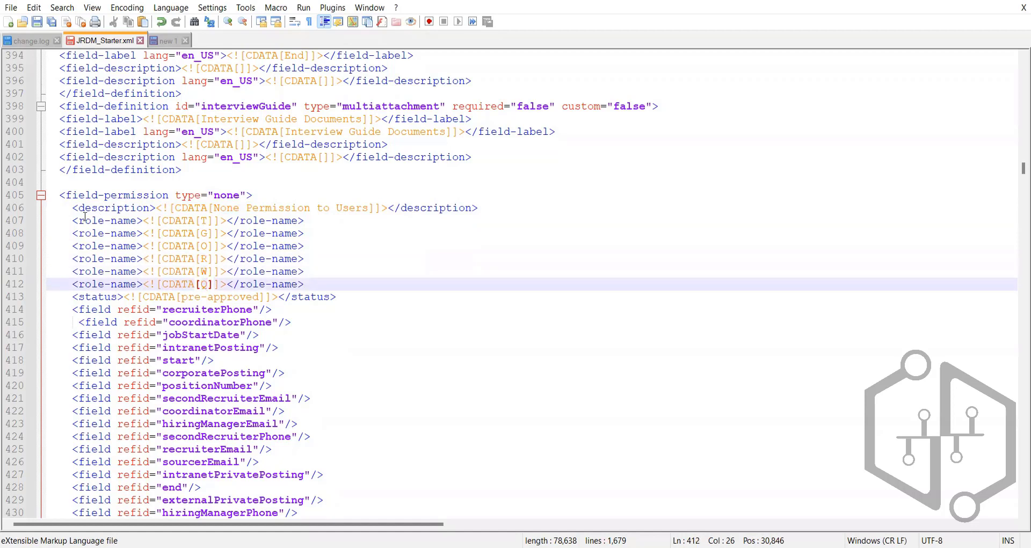
{"action": "left_click_drag", "start_coordinate": [310, 286], "coordinate": [47, 221]}
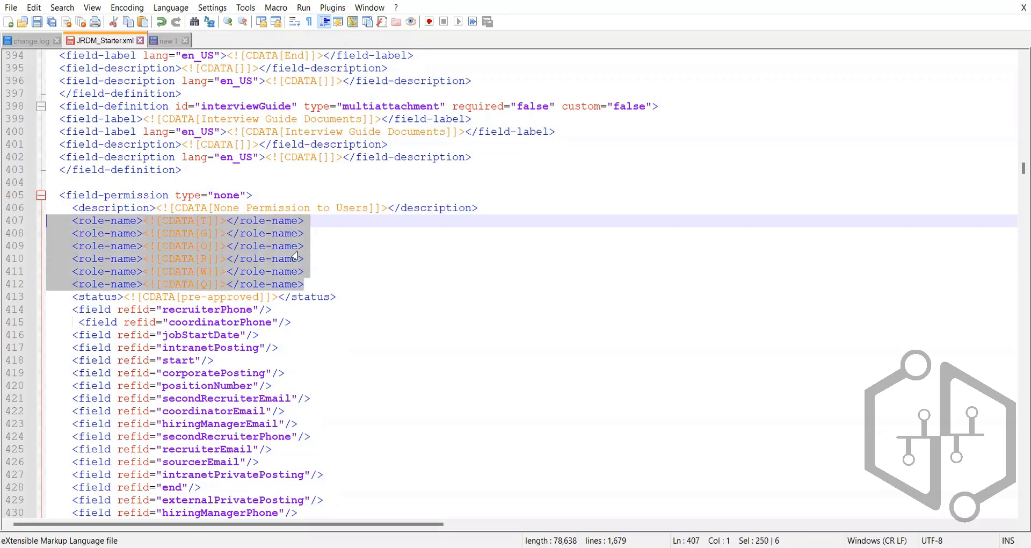
- Highlight the "none" block's field list, its pre-approved status value and its opening field-permission line for review
{"action": "scroll", "coordinate": [296, 256], "scroll_direction": "down", "scroll_amount": 1}
{"action": "left_click_drag", "start_coordinate": [258, 489], "coordinate": [37, 277]}
{"action": "left_click", "coordinate": [201, 261]}
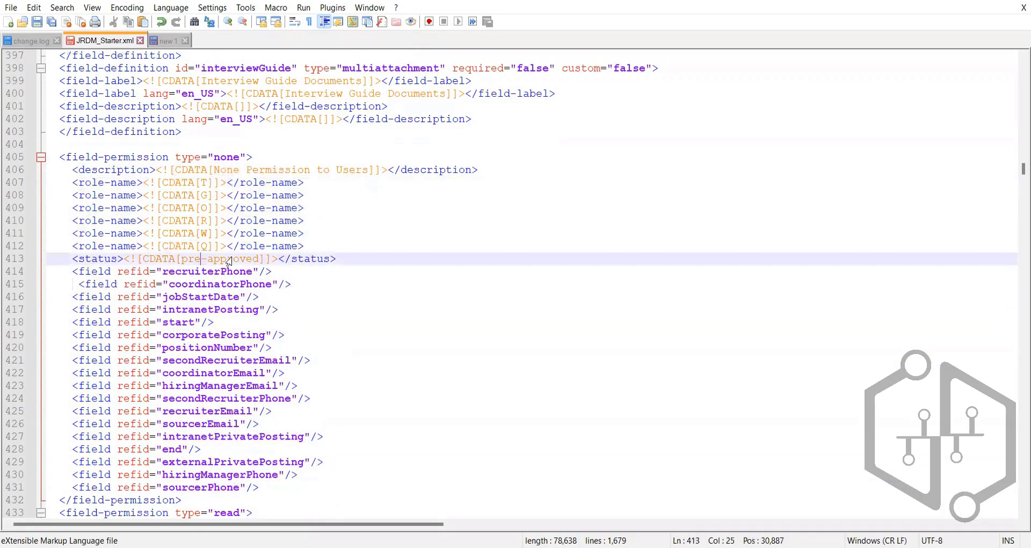
{"action": "left_click_drag", "start_coordinate": [259, 260], "coordinate": [181, 259]}
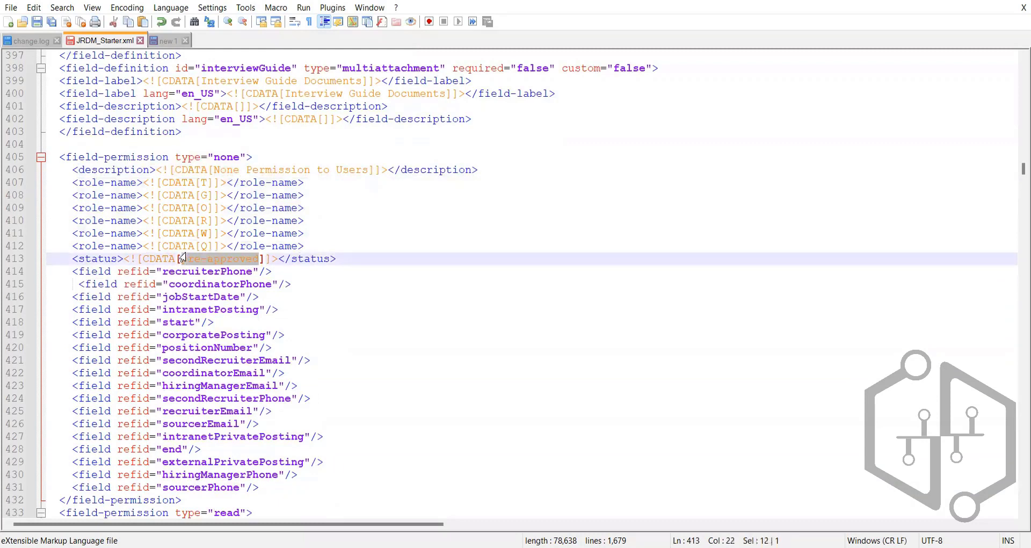
{"action": "triple_click", "coordinate": [233, 157]}
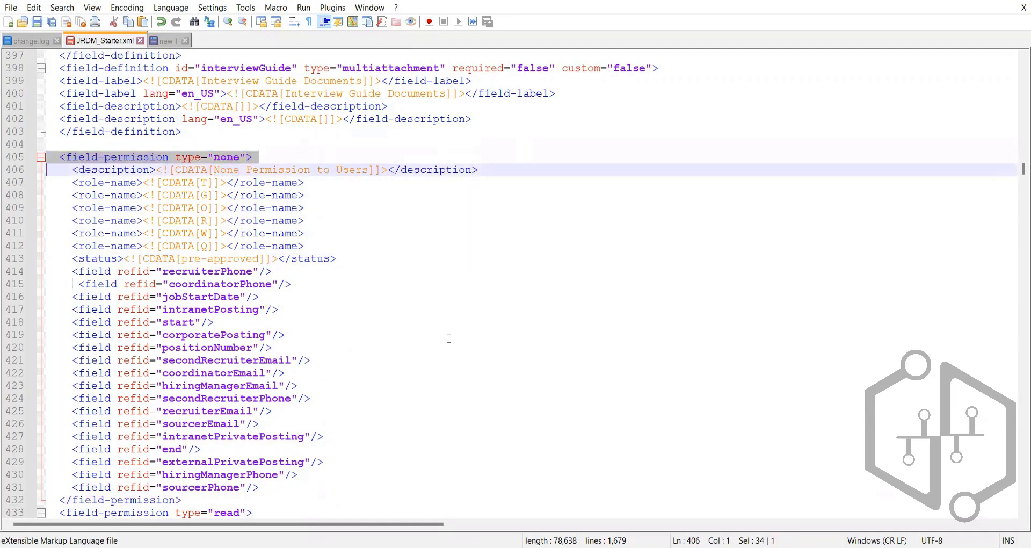
- Insert a blank line between the "none" field-permission block and the first "read" block
{"action": "scroll", "coordinate": [450, 337], "scroll_direction": "down", "scroll_amount": 3}
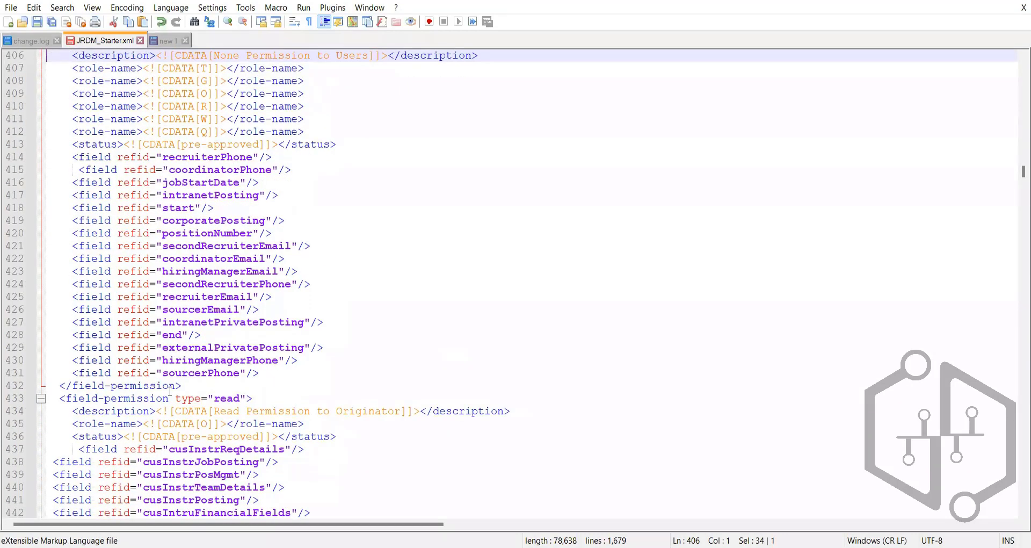
{"action": "left_click", "coordinate": [252, 387]}
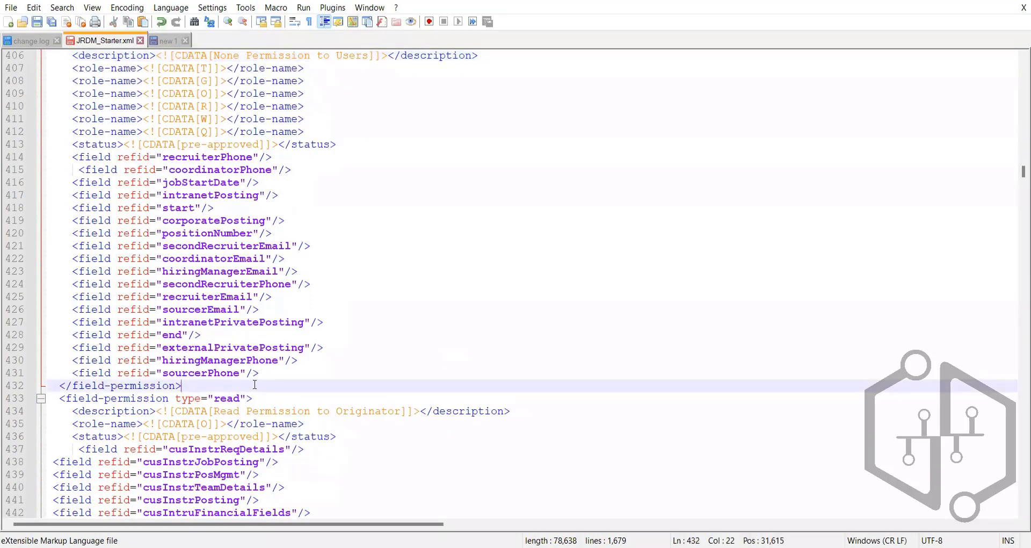
{"action": "key", "text": "Return"}
{"action": "scroll", "coordinate": [256, 379], "scroll_direction": "down", "scroll_amount": 5}
{"action": "scroll", "coordinate": [258, 371], "scroll_direction": "up", "scroll_amount": 1}
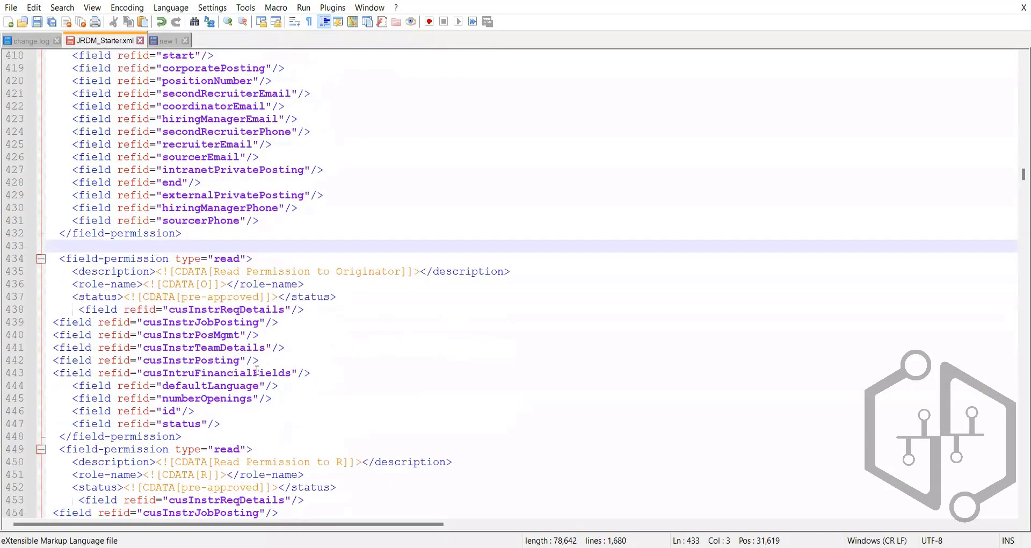
- Highlight the "read" type of the Originator field-permission block and its role name O
{"action": "left_click", "coordinate": [226, 258]}
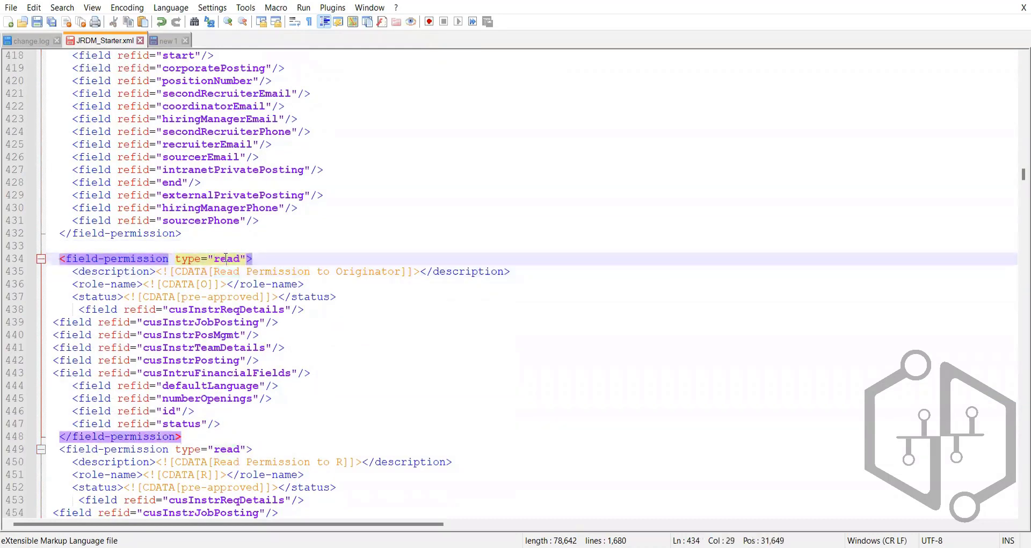
{"action": "double_click", "coordinate": [226, 258]}
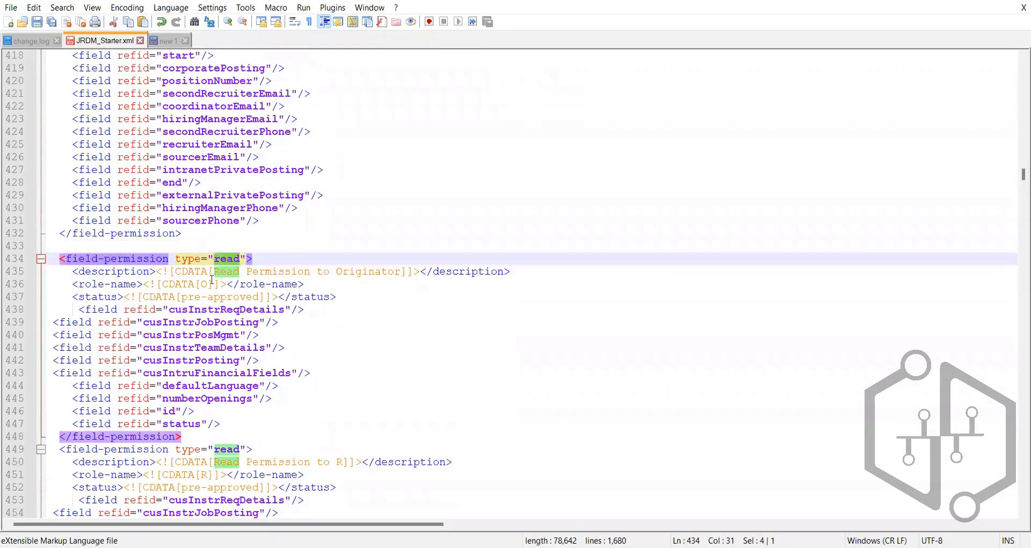
{"action": "left_click", "coordinate": [262, 284]}
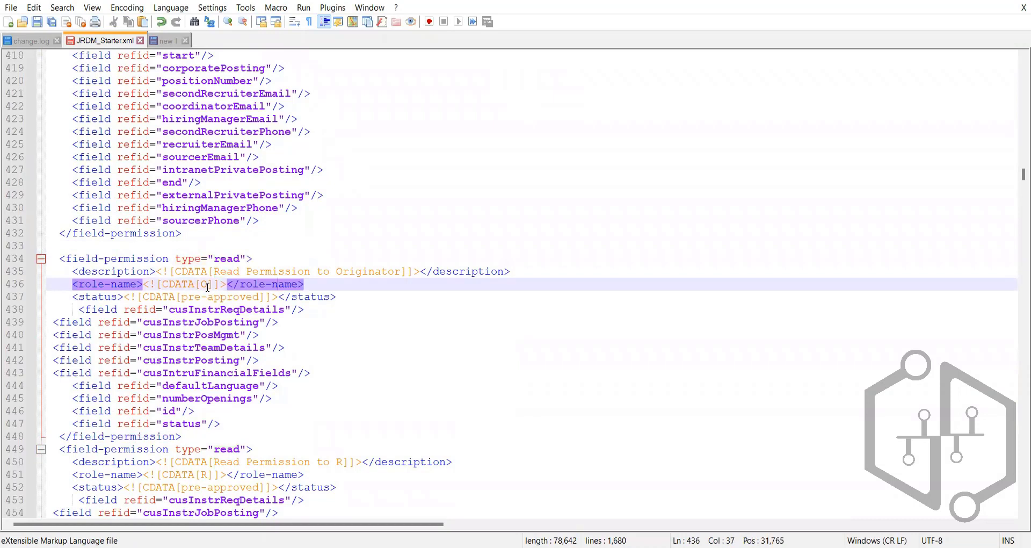
{"action": "left_click", "coordinate": [207, 283]}
{"action": "key", "text": "shift+Left"}
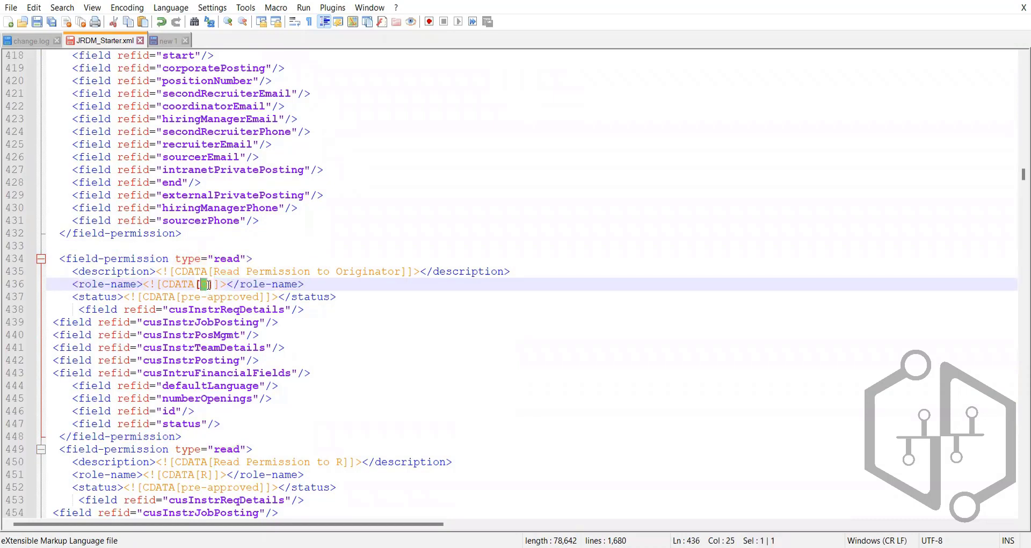
{"action": "type", "text": "C"}
{"action": "key", "text": "Down"}
{"action": "key", "text": "shift+Left"}
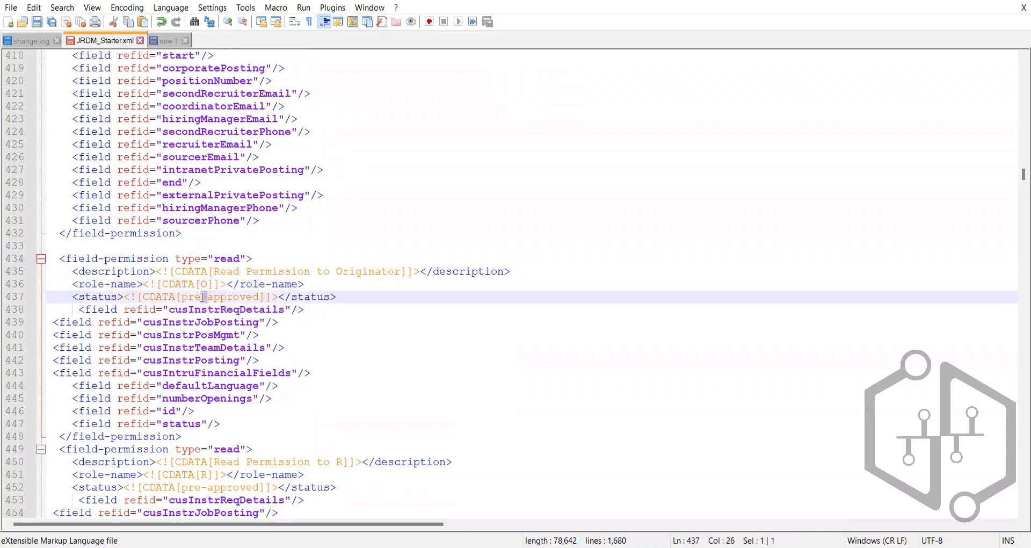
- Highlight the Originator read block's pre-approved status and its fields from cusInstrReqDetails to status
{"action": "left_click_drag", "start_coordinate": [185, 298], "coordinate": [259, 298]}
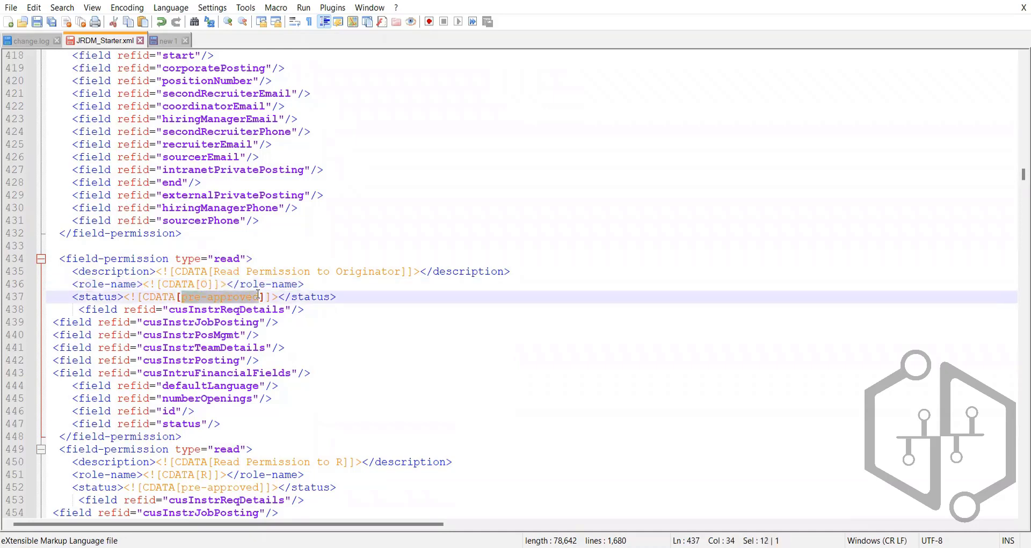
{"action": "left_click", "coordinate": [281, 334]}
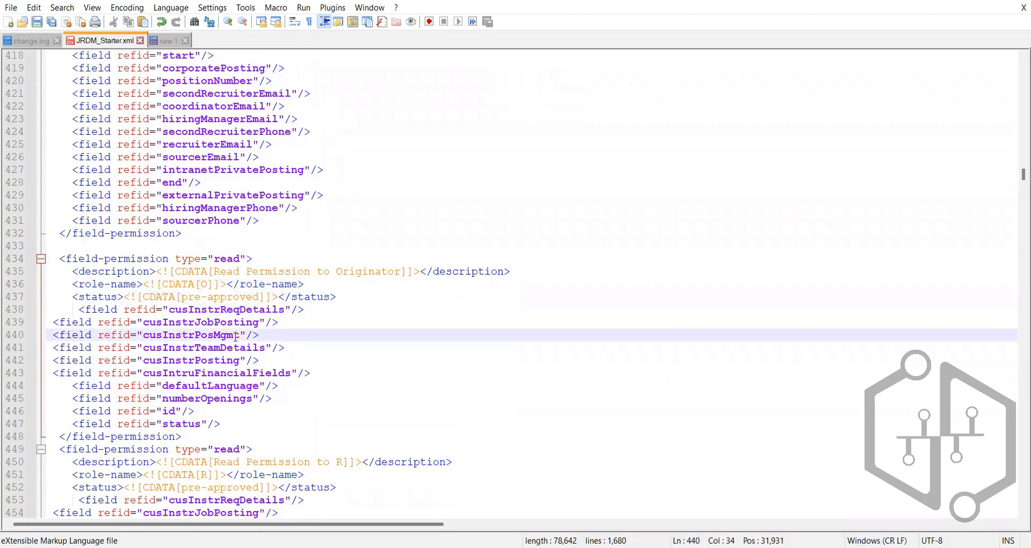
{"action": "left_click", "coordinate": [209, 285]}
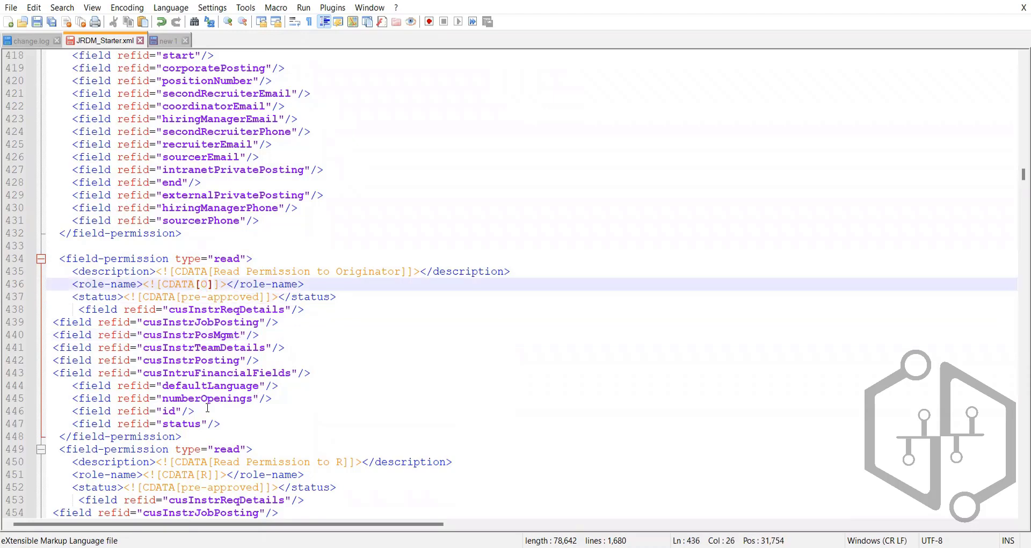
{"action": "left_click_drag", "start_coordinate": [223, 424], "coordinate": [34, 315]}
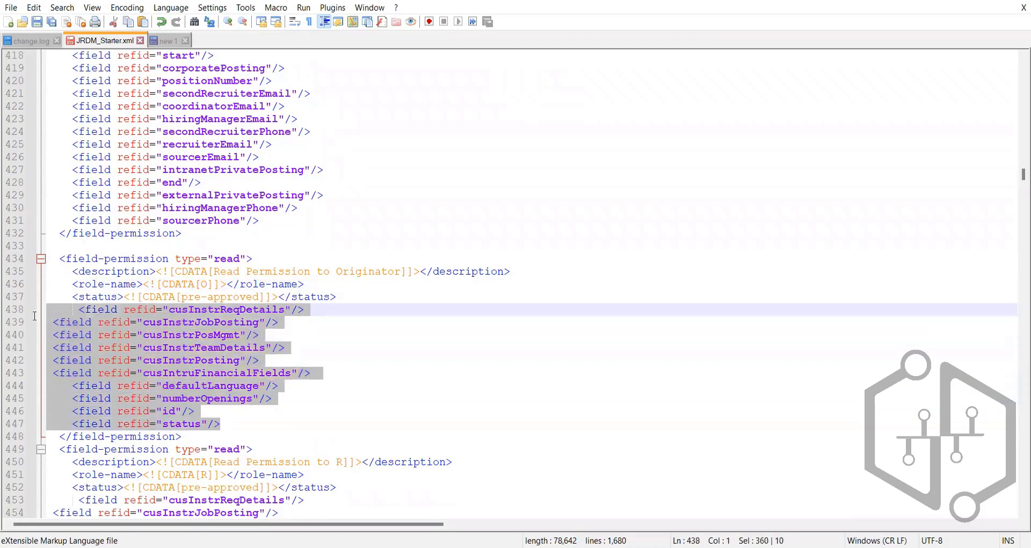
{"action": "left_click", "coordinate": [344, 319]}
- In the "Read Permission to R" block, highlight the end of the description, the "read" type and role name R
{"action": "scroll", "coordinate": [269, 384], "scroll_direction": "down", "scroll_amount": 3}
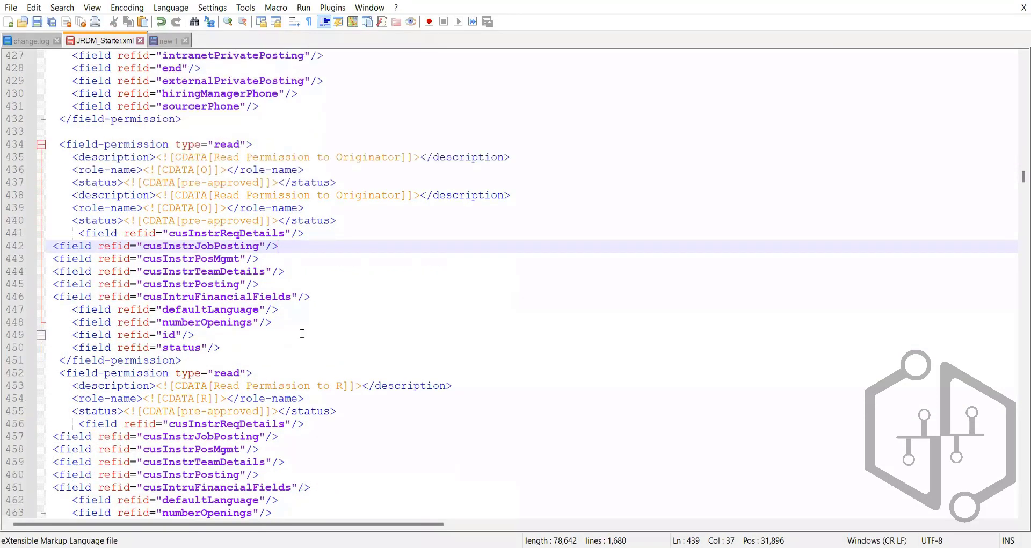
{"action": "scroll", "coordinate": [253, 302], "scroll_direction": "down", "scroll_amount": 1}
{"action": "left_click", "coordinate": [296, 311]}
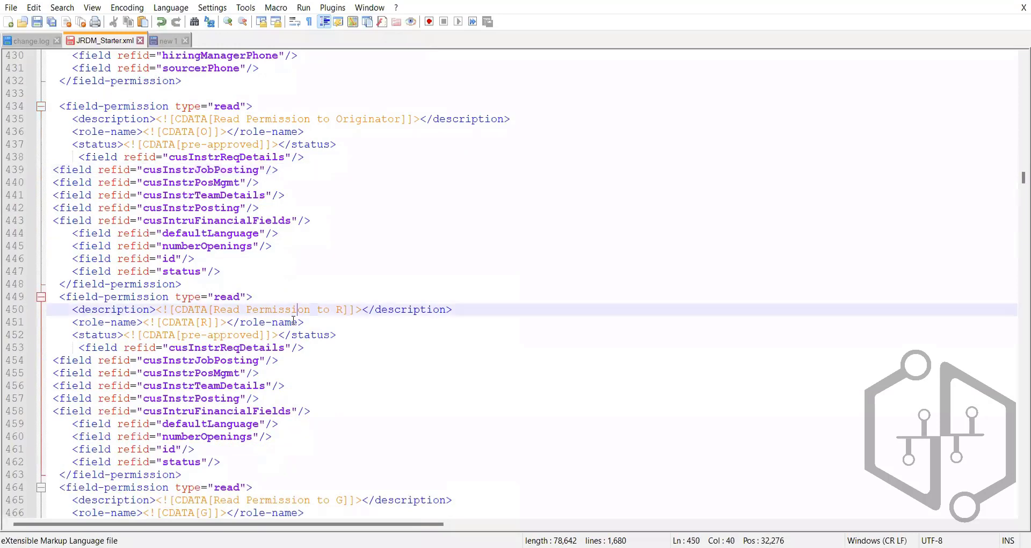
{"action": "left_click", "coordinate": [265, 310]}
{"action": "left_click_drag", "start_coordinate": [343, 310], "coordinate": [298, 310]}
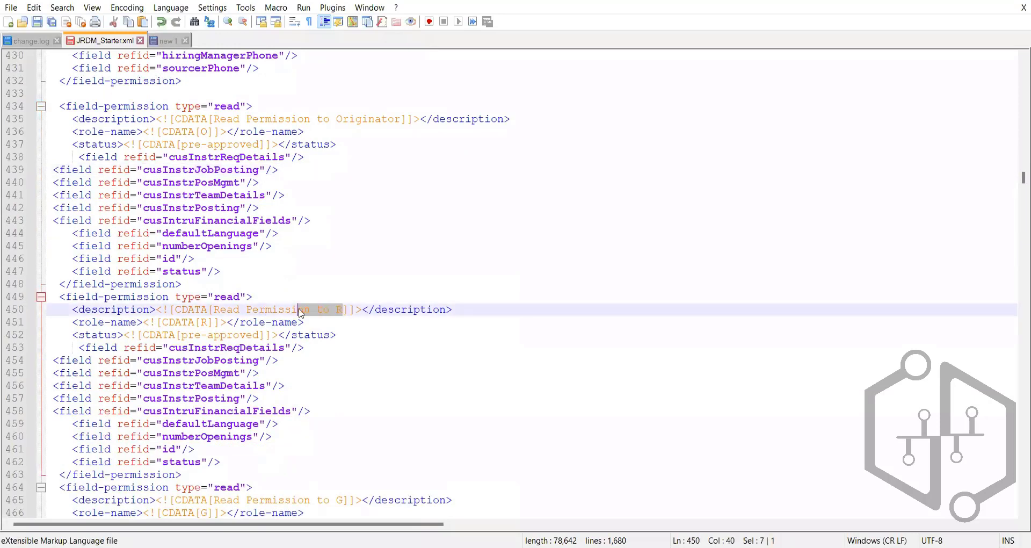
{"action": "double_click", "coordinate": [228, 296]}
{"action": "left_click", "coordinate": [208, 322]}
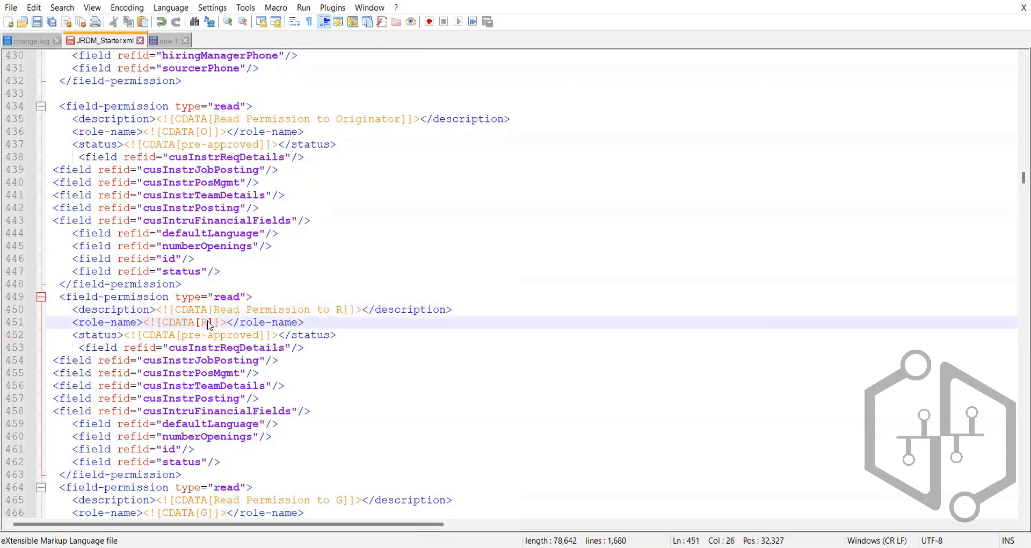
{"action": "double_click", "coordinate": [204, 322]}
- Highlight the pre-approved status of the role R read block and its fields from cusInstrReqDetails to status
{"action": "left_click_drag", "start_coordinate": [183, 335], "coordinate": [259, 335]}
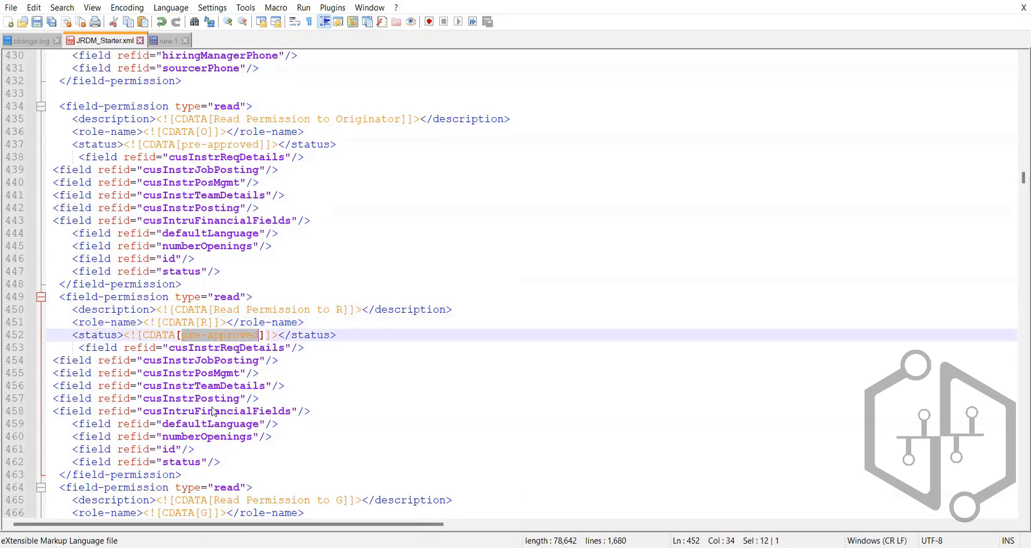
{"action": "left_click", "coordinate": [224, 467]}
{"action": "left_click_drag", "start_coordinate": [224, 468], "coordinate": [53, 347]}
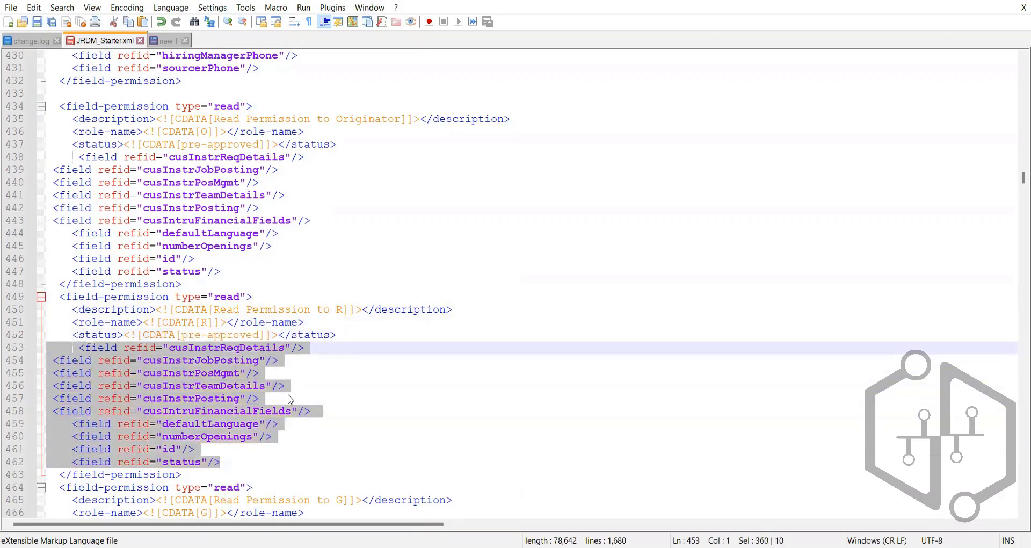
{"action": "left_click", "coordinate": [346, 388]}
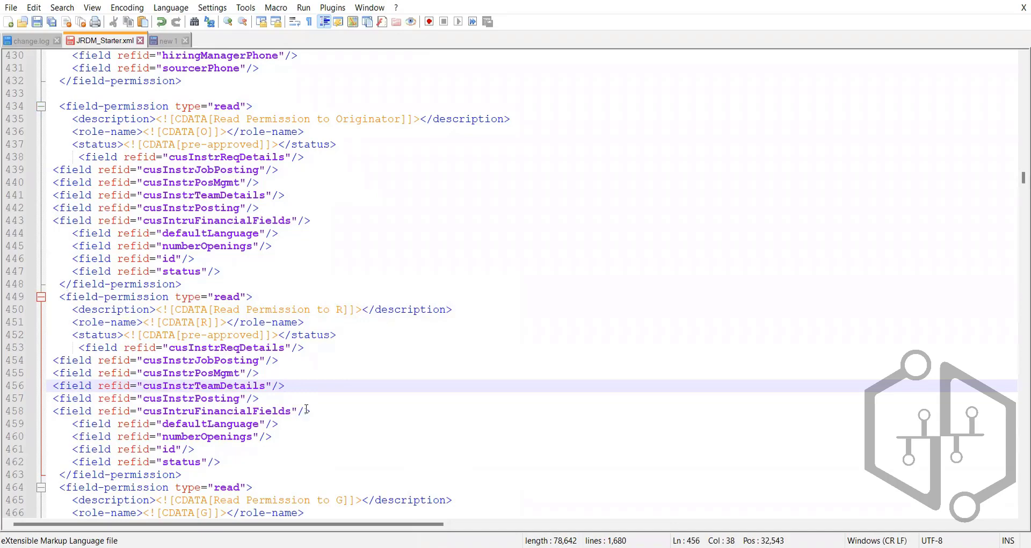
{"action": "left_click", "coordinate": [242, 462]}
- Review the read blocks for R and G and place the cursor after R in the "Read Permission to R" description
{"action": "scroll", "coordinate": [360, 367], "scroll_direction": "down", "scroll_amount": 3}
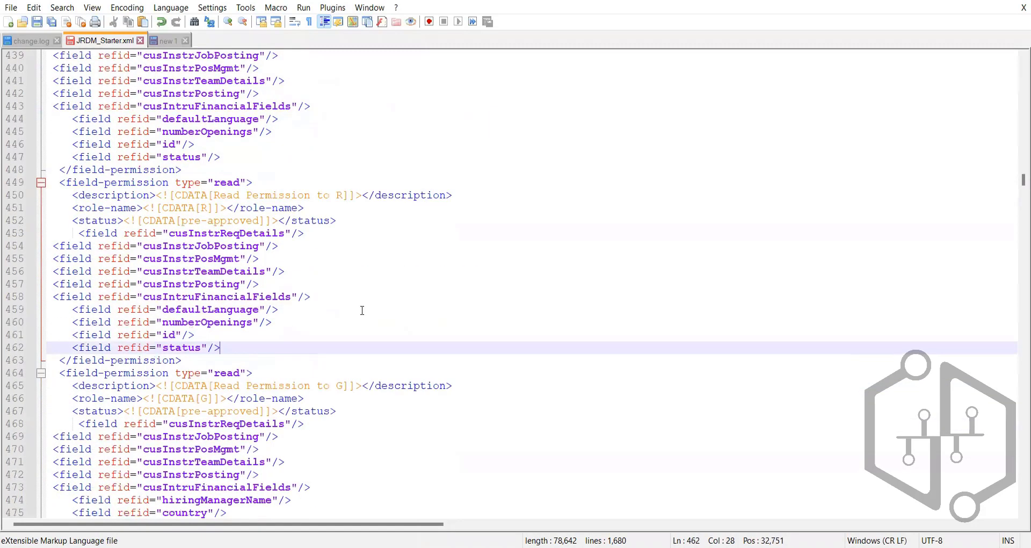
{"action": "scroll", "coordinate": [313, 353], "scroll_direction": "down", "scroll_amount": 2}
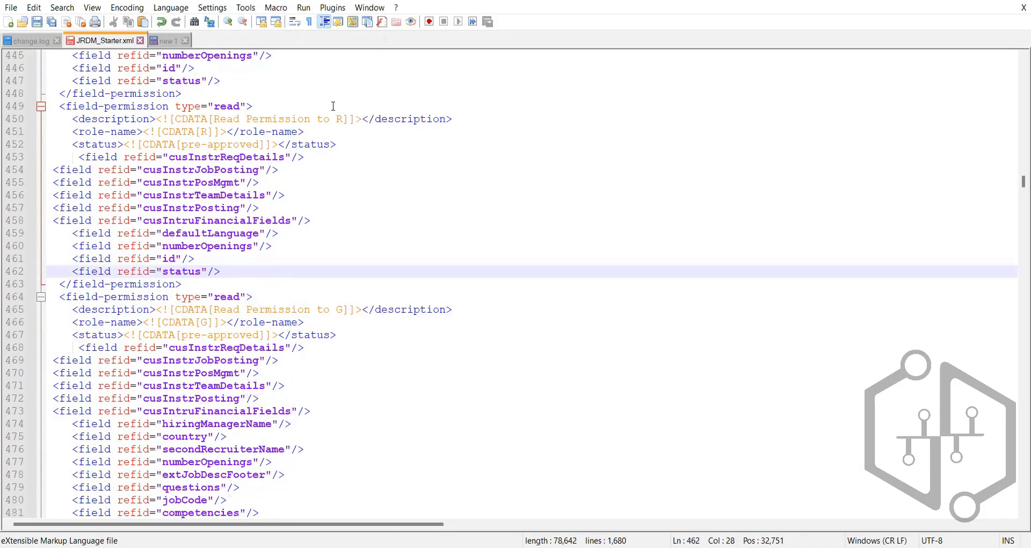
{"action": "left_click", "coordinate": [343, 127]}
{"action": "left_click", "coordinate": [343, 121]}
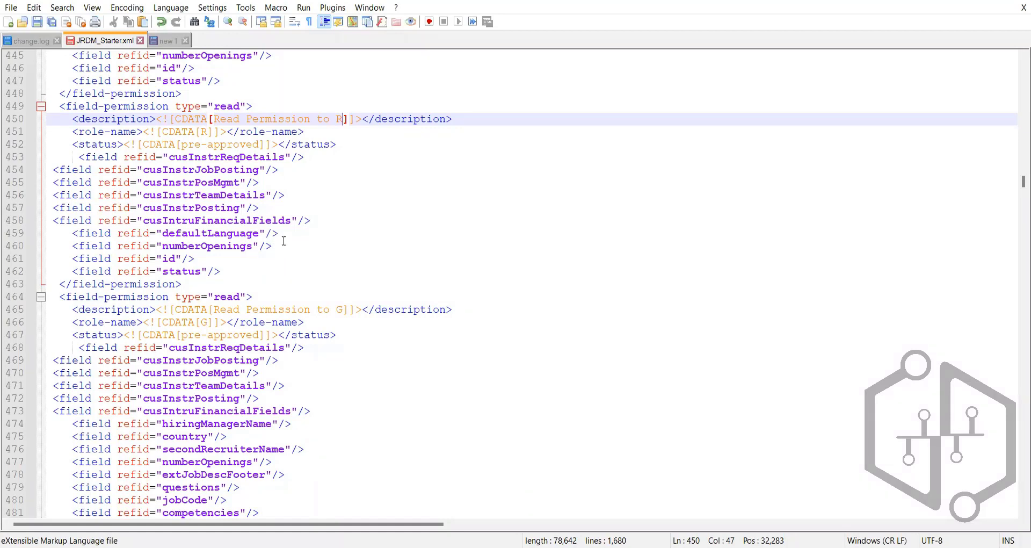
- Return to the Originator read block and highlight it from its opening line through the status field for comparison with the R block
{"action": "scroll", "coordinate": [284, 240], "scroll_direction": "up", "scroll_amount": 5}
{"action": "scroll", "coordinate": [285, 241], "scroll_direction": "down", "scroll_amount": 2}
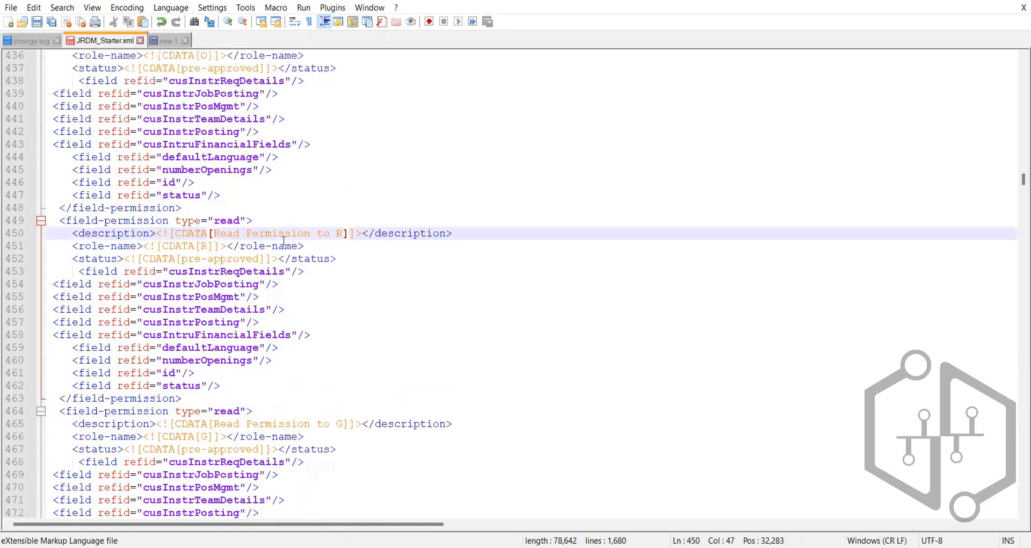
{"action": "scroll", "coordinate": [301, 238], "scroll_direction": "up", "scroll_amount": 1}
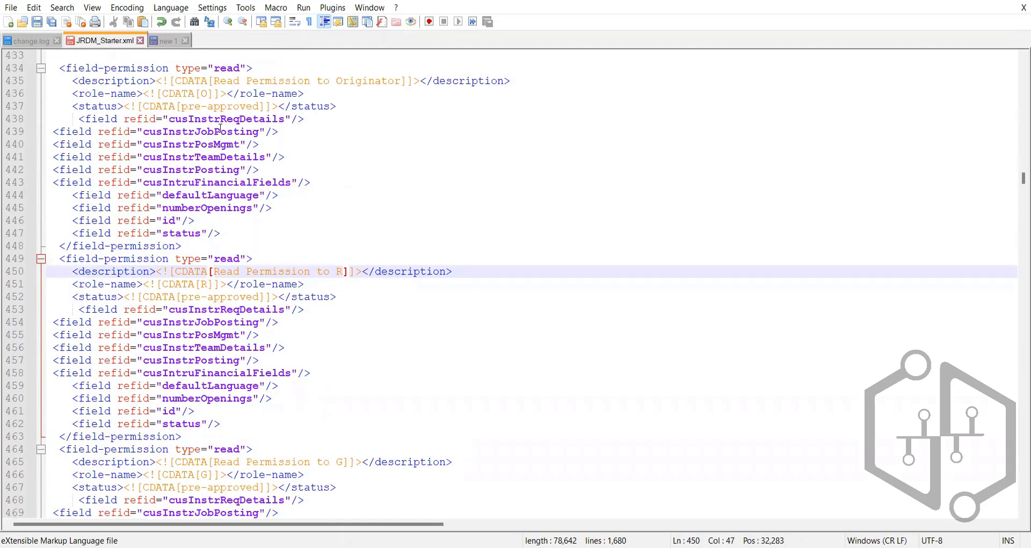
{"action": "left_click_drag", "start_coordinate": [240, 230], "coordinate": [13, 81]}
{"action": "left_click_drag", "start_coordinate": [245, 232], "coordinate": [43, 69]}
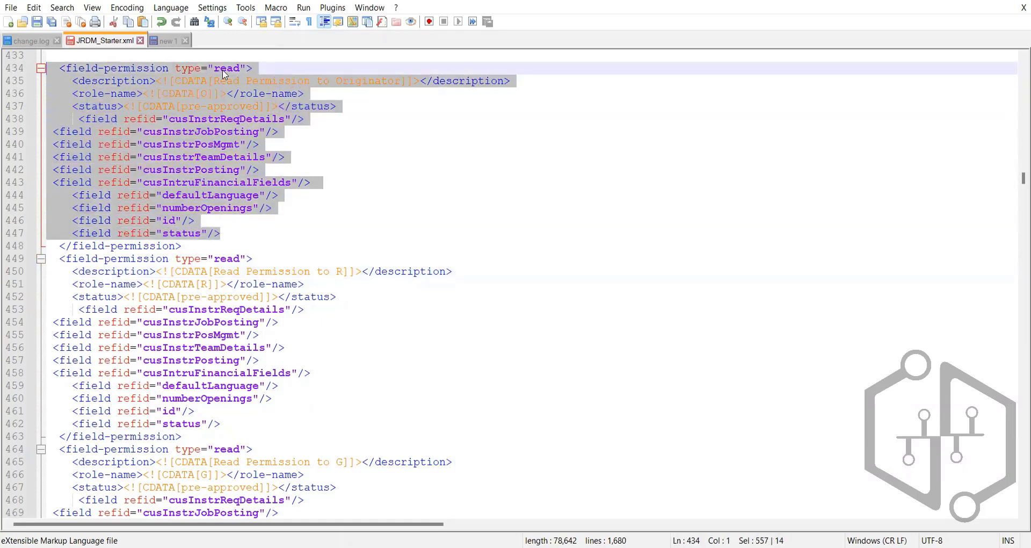
{"action": "left_click", "coordinate": [235, 246]}
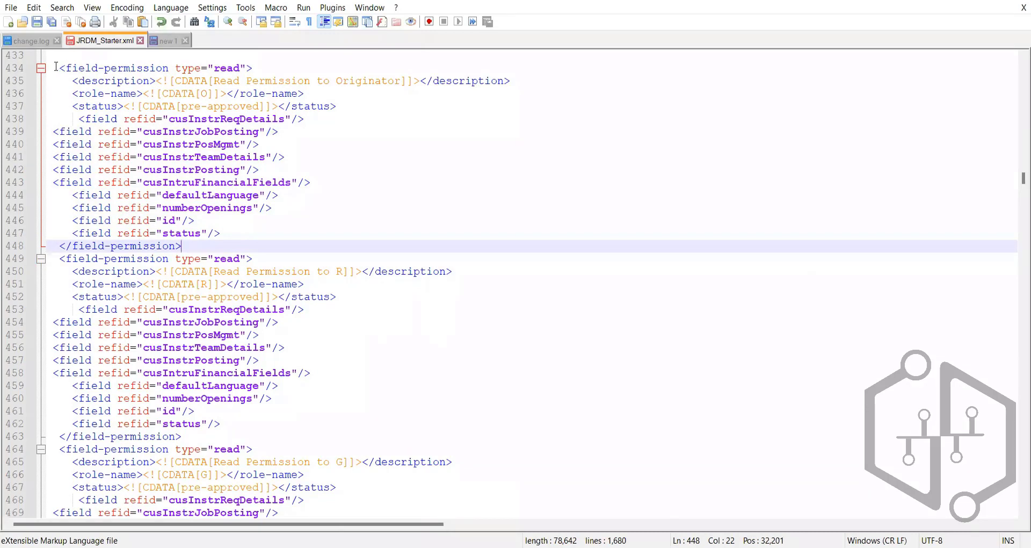
{"action": "left_click_drag", "start_coordinate": [51, 69], "coordinate": [195, 373]}
{"action": "left_click", "coordinate": [301, 200]}
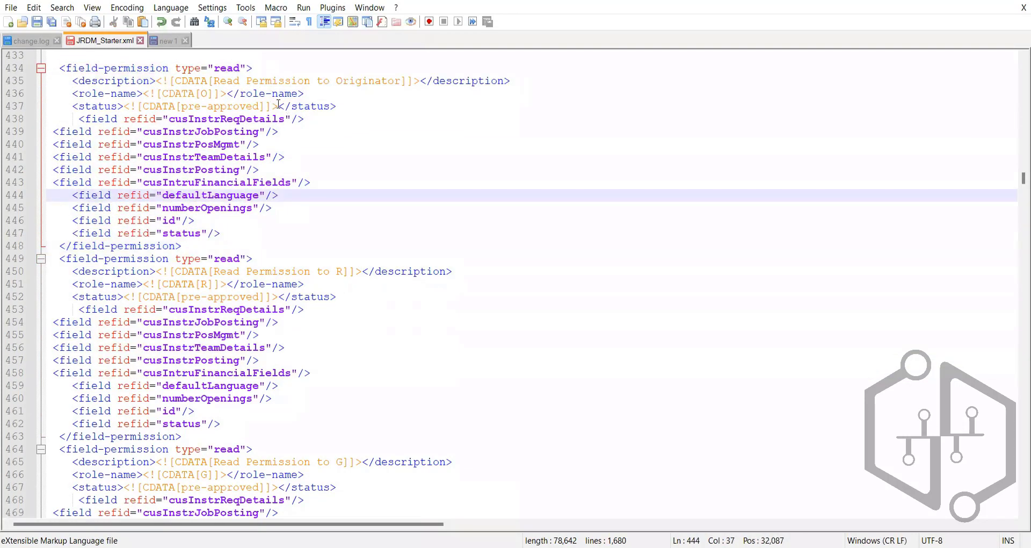
- Highlight the pre-approved status of the Originator read block and review the remaining pre-approved read blocks through role V
{"action": "left_click_drag", "start_coordinate": [266, 107], "coordinate": [194, 106]}
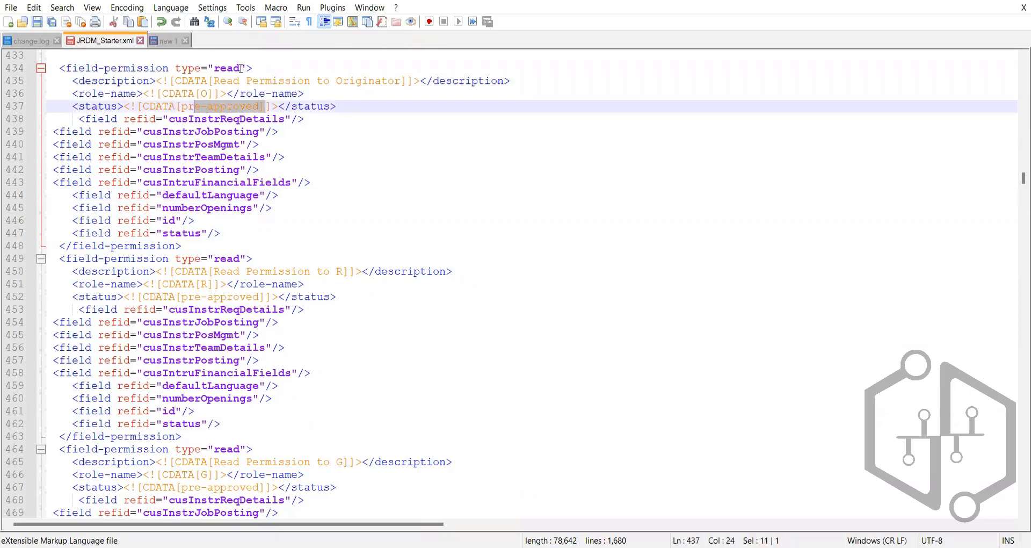
{"action": "scroll", "coordinate": [262, 305], "scroll_direction": "up", "scroll_amount": 2}
{"action": "scroll", "coordinate": [262, 305], "scroll_direction": "down", "scroll_amount": 1}
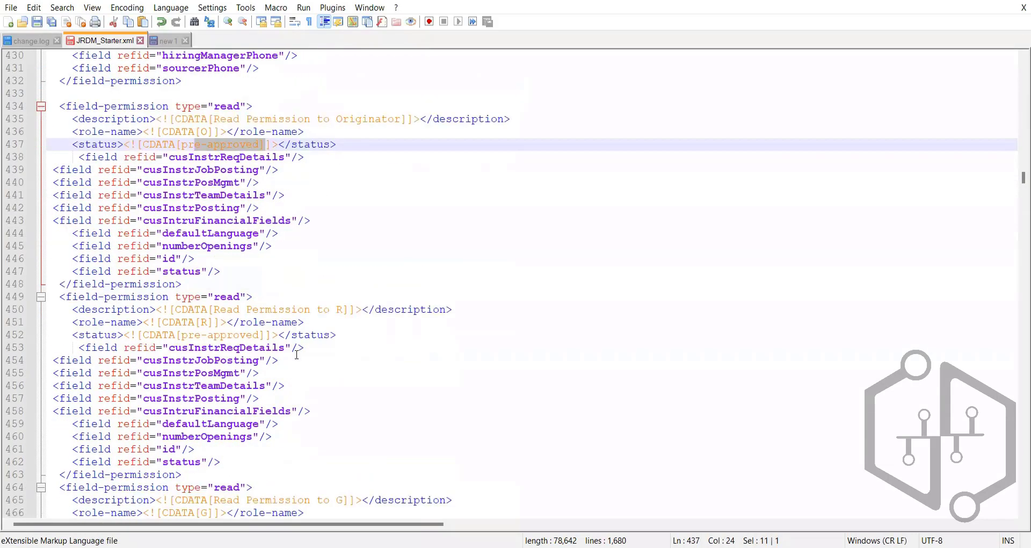
{"action": "scroll", "coordinate": [297, 355], "scroll_direction": "down", "scroll_amount": 7}
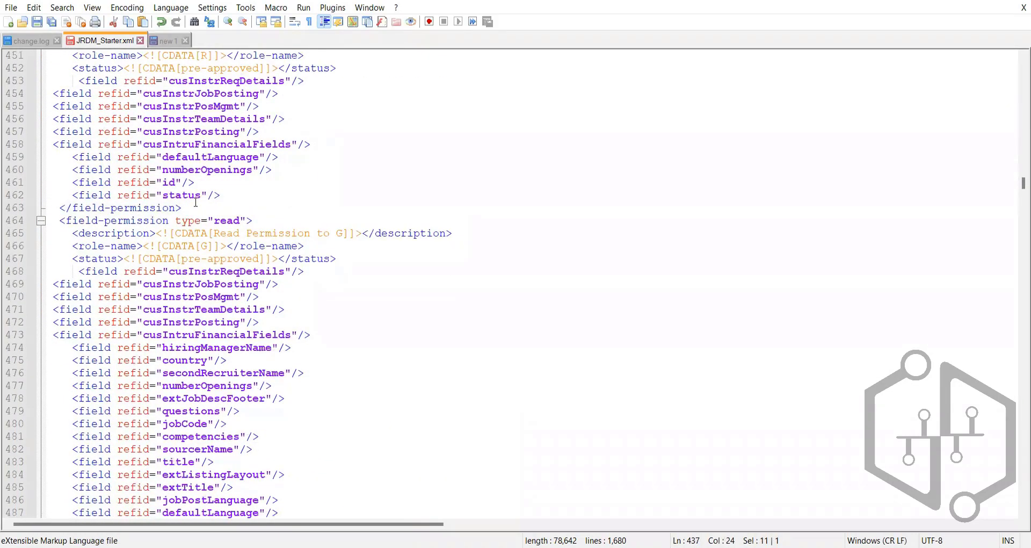
{"action": "scroll", "coordinate": [196, 202], "scroll_direction": "down", "scroll_amount": 13}
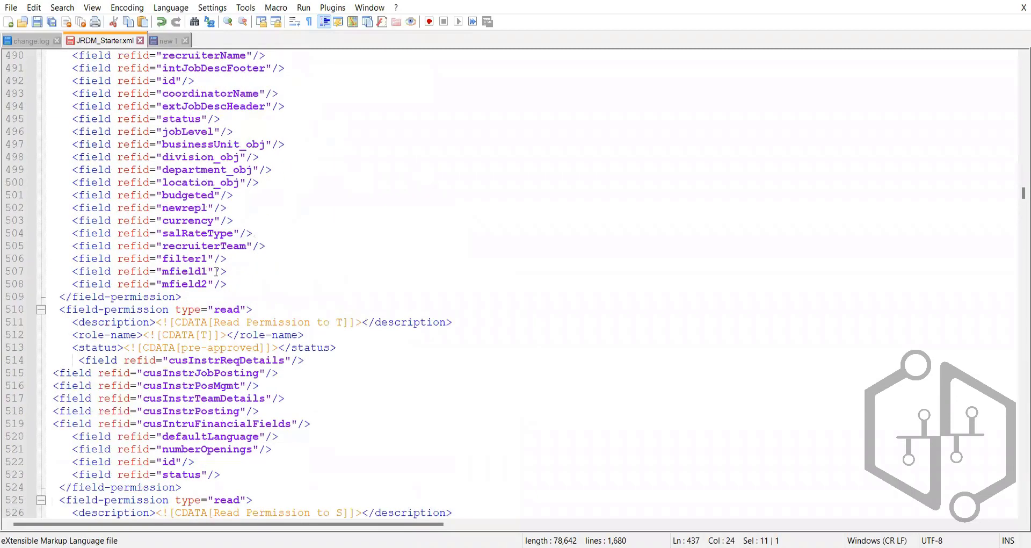
{"action": "scroll", "coordinate": [217, 271], "scroll_direction": "down", "scroll_amount": 17}
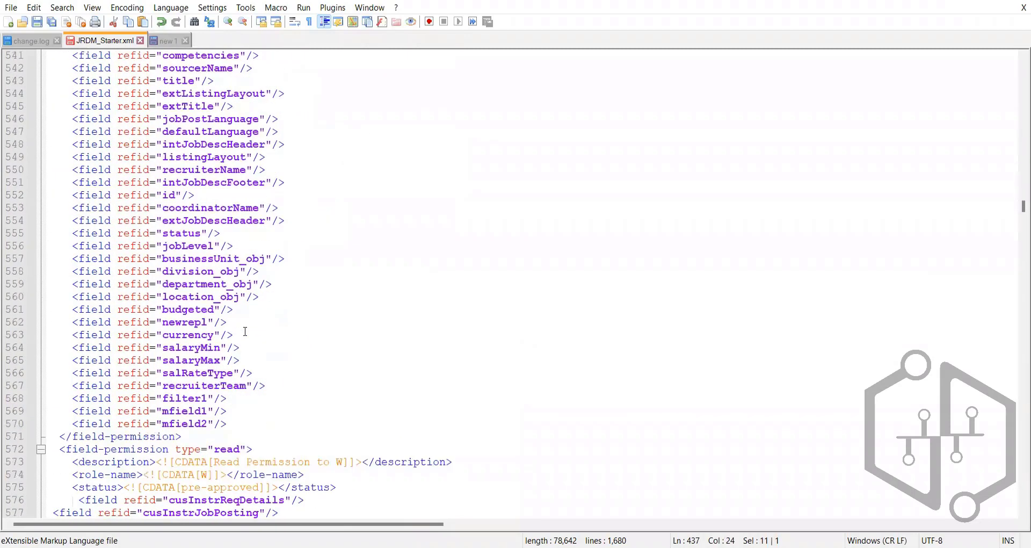
{"action": "scroll", "coordinate": [246, 332], "scroll_direction": "down", "scroll_amount": 8}
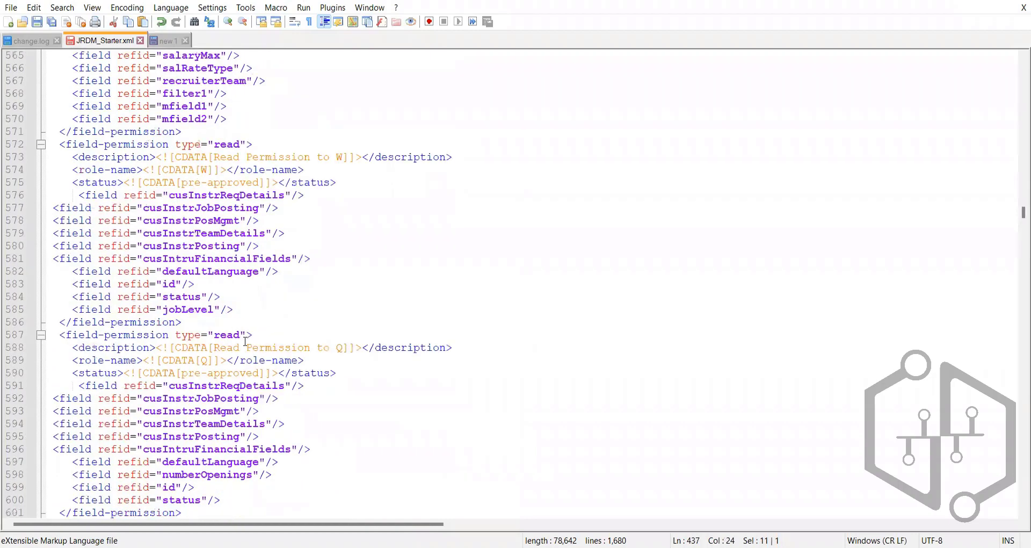
{"action": "scroll", "coordinate": [246, 341], "scroll_direction": "down", "scroll_amount": 13}
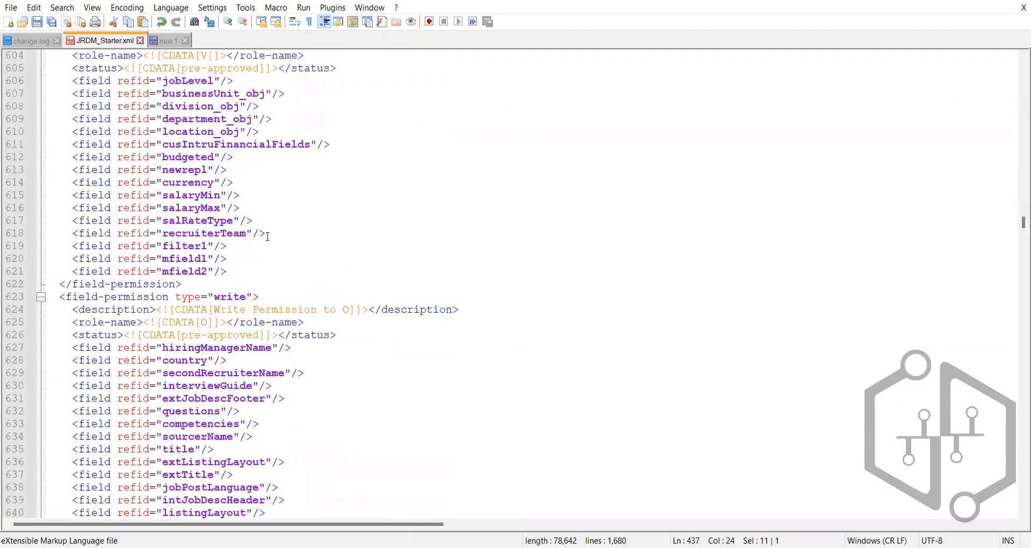
- Insert a blank line between the last pre-approved read block and the "Write Permission to O" block
{"action": "left_click", "coordinate": [189, 285]}
{"action": "key", "text": "Return"}
{"action": "scroll", "coordinate": [190, 285], "scroll_direction": "down", "scroll_amount": 2}
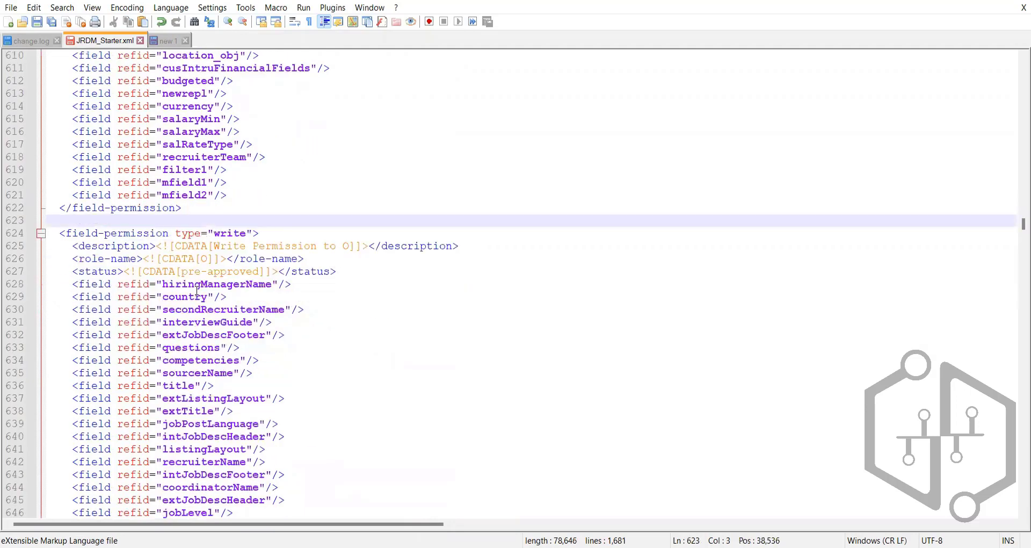
- In the "Write Permission to O" block, highlight the write type, role O in the description and the pre-approved status
{"action": "double_click", "coordinate": [232, 234]}
{"action": "left_click", "coordinate": [313, 251]}
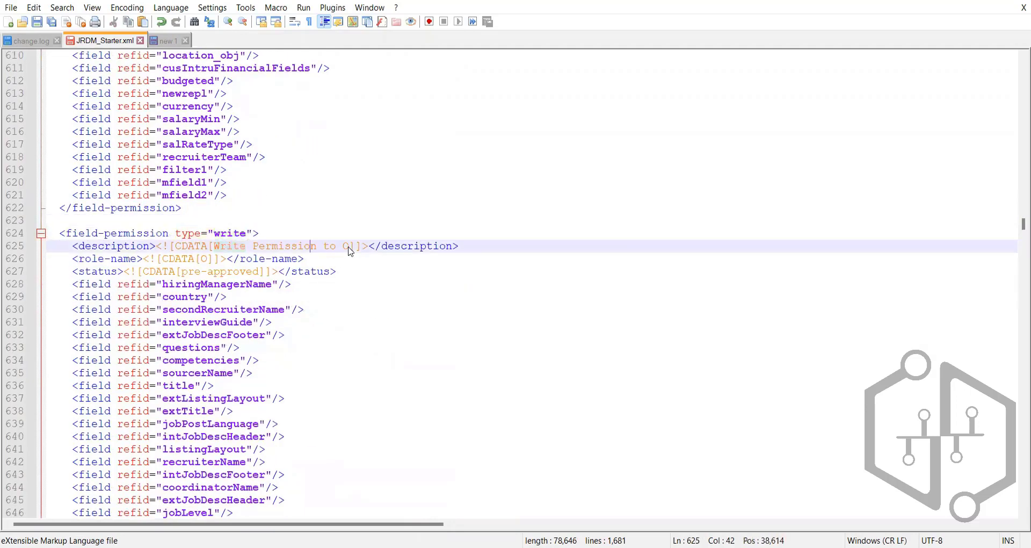
{"action": "double_click", "coordinate": [348, 247]}
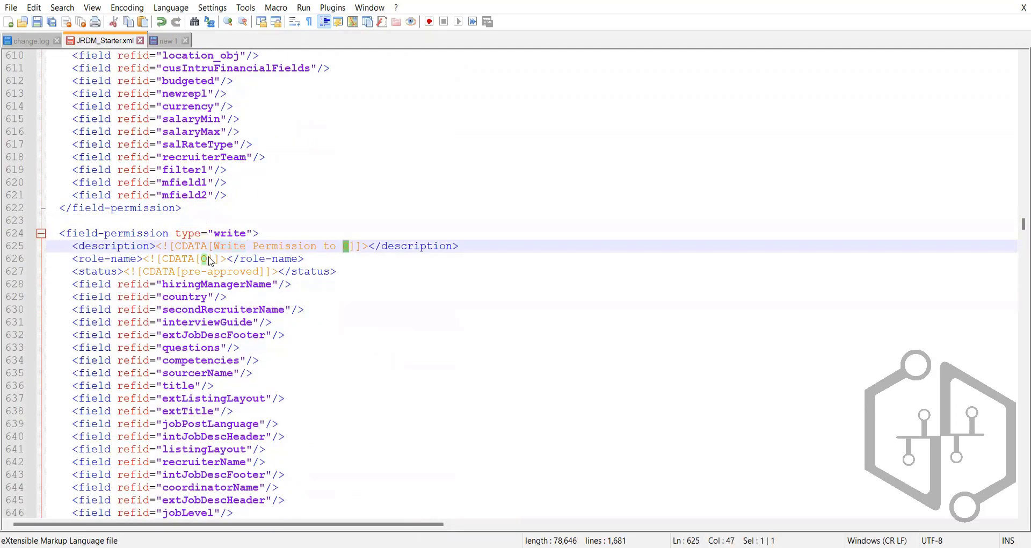
{"action": "left_click", "coordinate": [233, 272]}
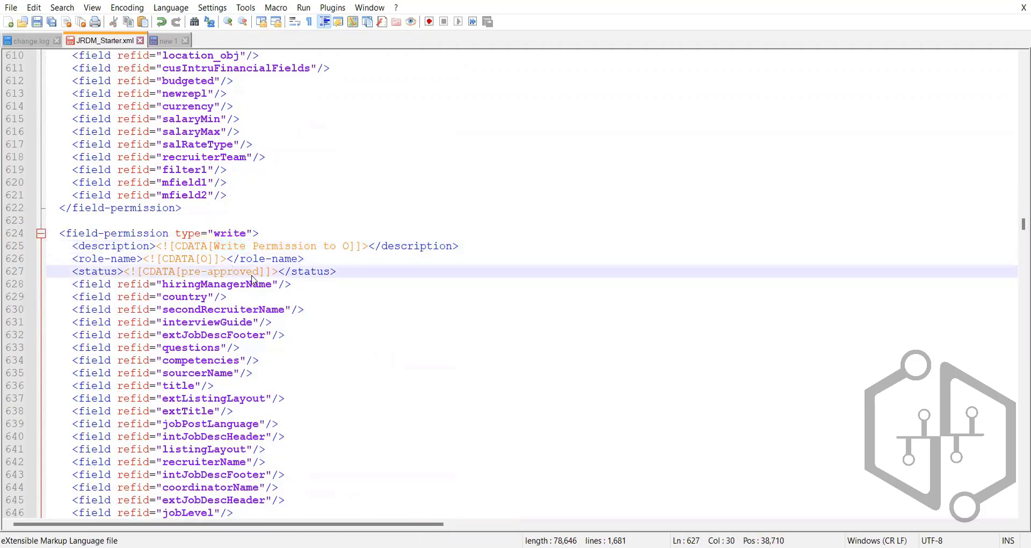
{"action": "left_click_drag", "start_coordinate": [260, 274], "coordinate": [188, 273]}
- Highlight all fields of the role O write block from hiringManagerName through mfield2
{"action": "left_click", "coordinate": [298, 311]}
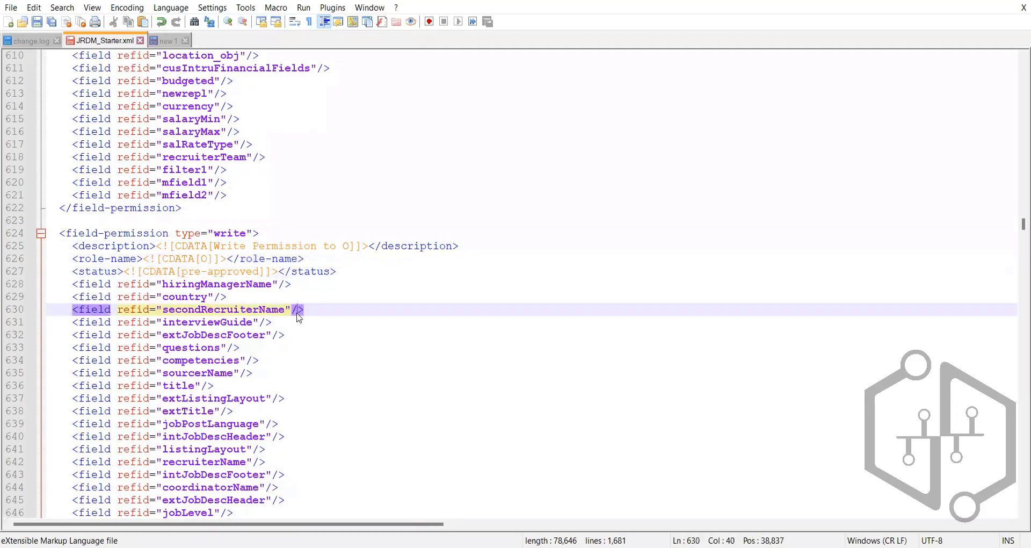
{"action": "scroll", "coordinate": [178, 317], "scroll_direction": "down", "scroll_amount": 5}
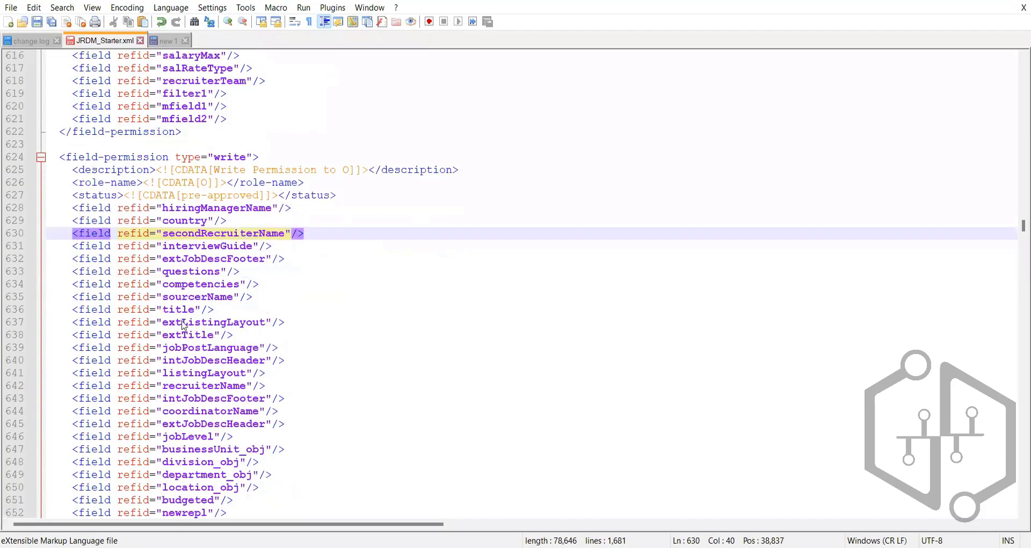
{"action": "left_click_drag", "start_coordinate": [232, 500], "coordinate": [6, 97]}
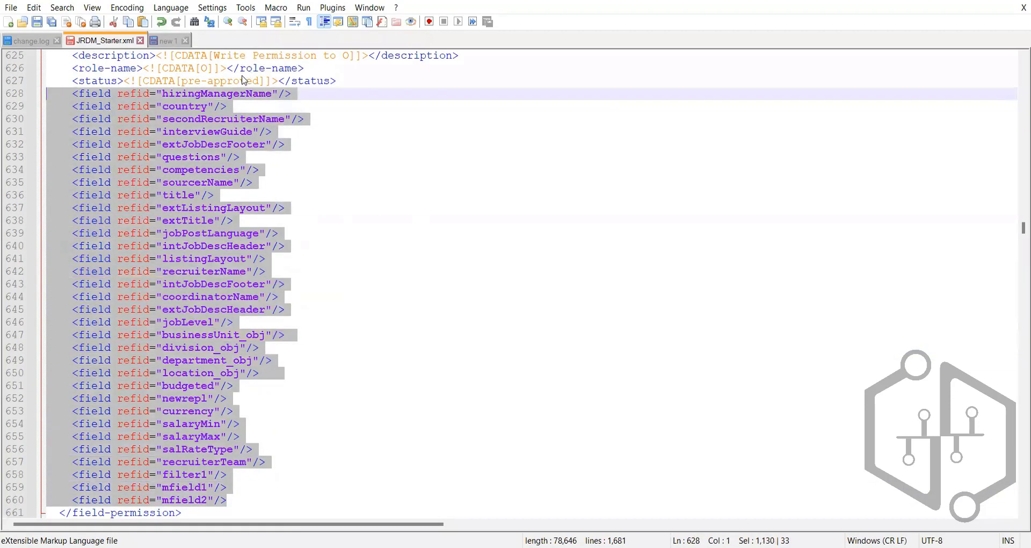
- Review the pre-approved write blocks for roles R, T, S, W, Q and G down to the first approved read block
{"action": "scroll", "coordinate": [271, 307], "scroll_direction": "down", "scroll_amount": 6}
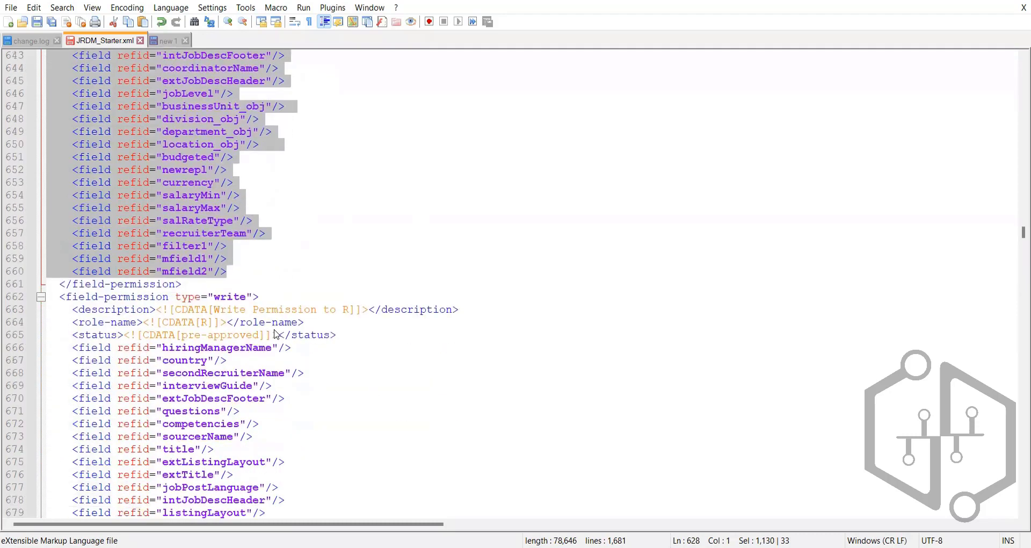
{"action": "scroll", "coordinate": [279, 334], "scroll_direction": "down", "scroll_amount": 15}
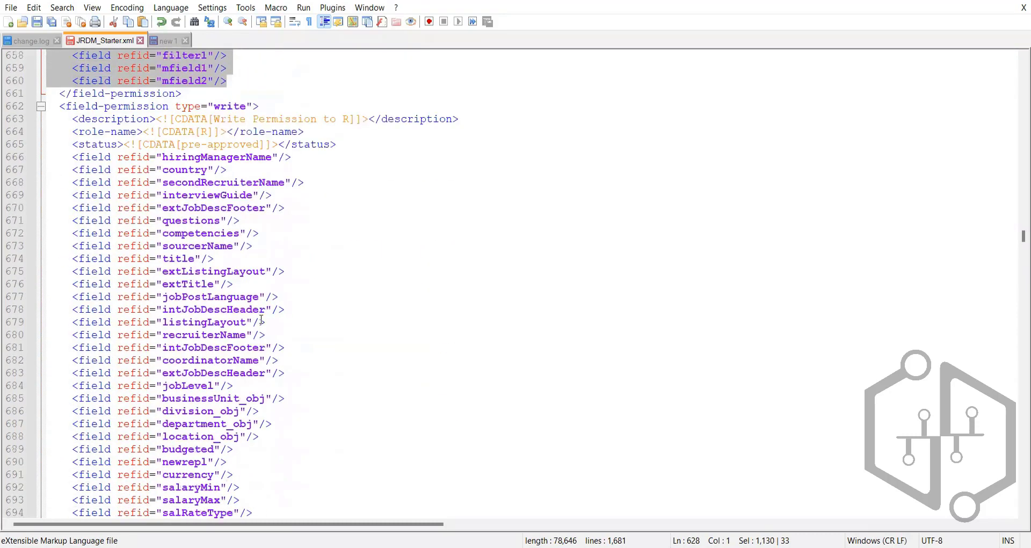
{"action": "scroll", "coordinate": [288, 299], "scroll_direction": "down", "scroll_amount": 4}
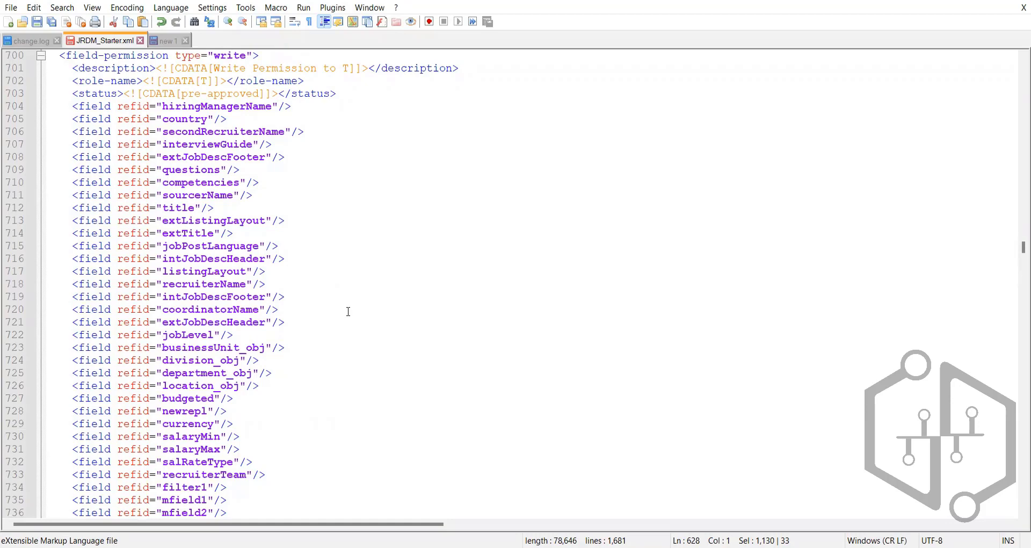
{"action": "scroll", "coordinate": [348, 311], "scroll_direction": "down", "scroll_amount": 3}
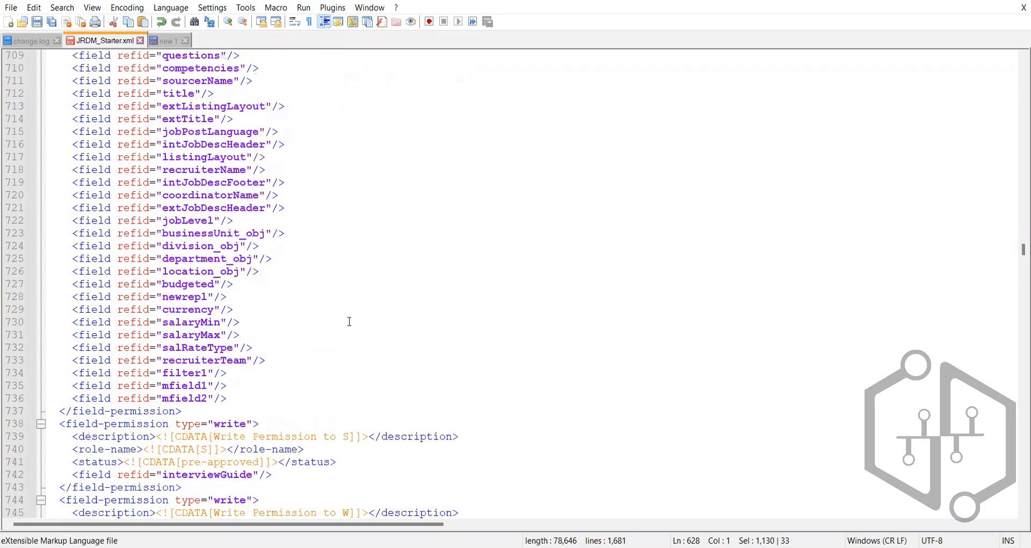
{"action": "scroll", "coordinate": [352, 318], "scroll_direction": "down", "scroll_amount": 4}
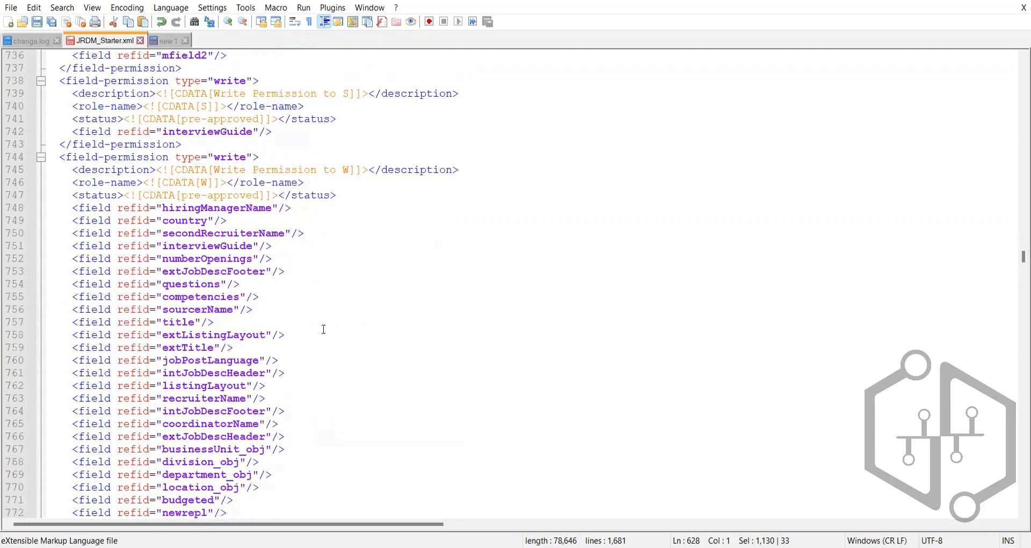
{"action": "scroll", "coordinate": [302, 205], "scroll_direction": "down", "scroll_amount": 20}
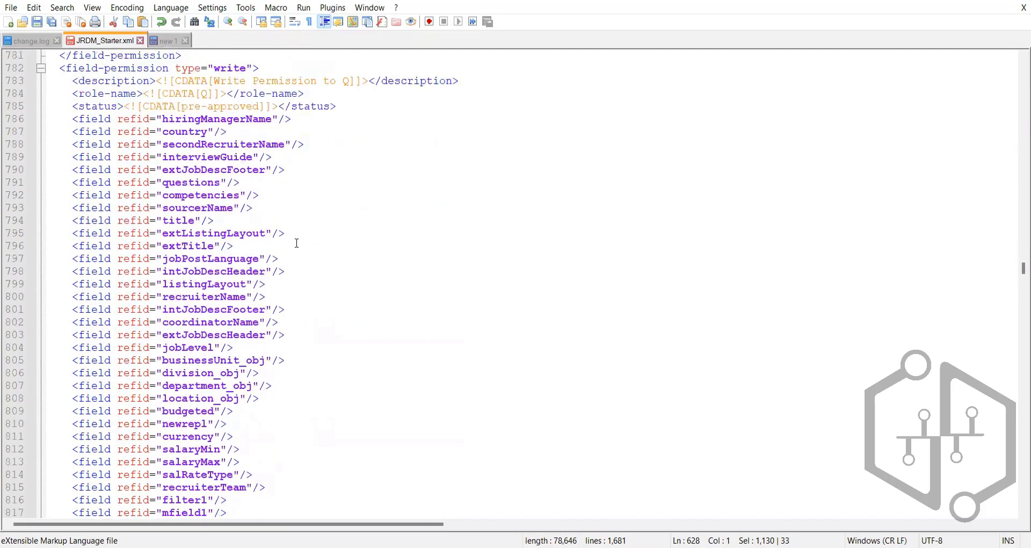
{"action": "scroll", "coordinate": [299, 243], "scroll_direction": "down", "scroll_amount": 7}
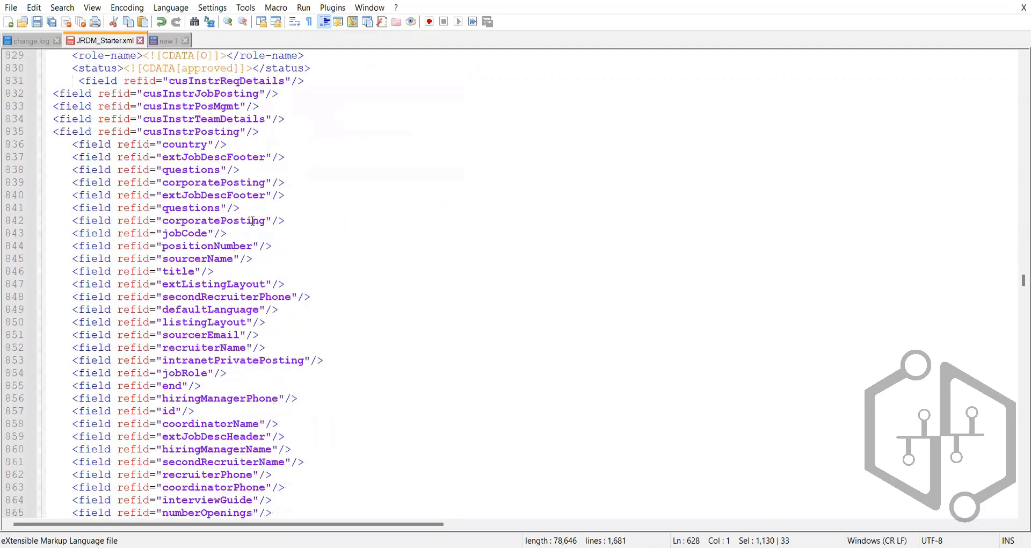
{"action": "scroll", "coordinate": [249, 228], "scroll_direction": "up", "scroll_amount": 6}
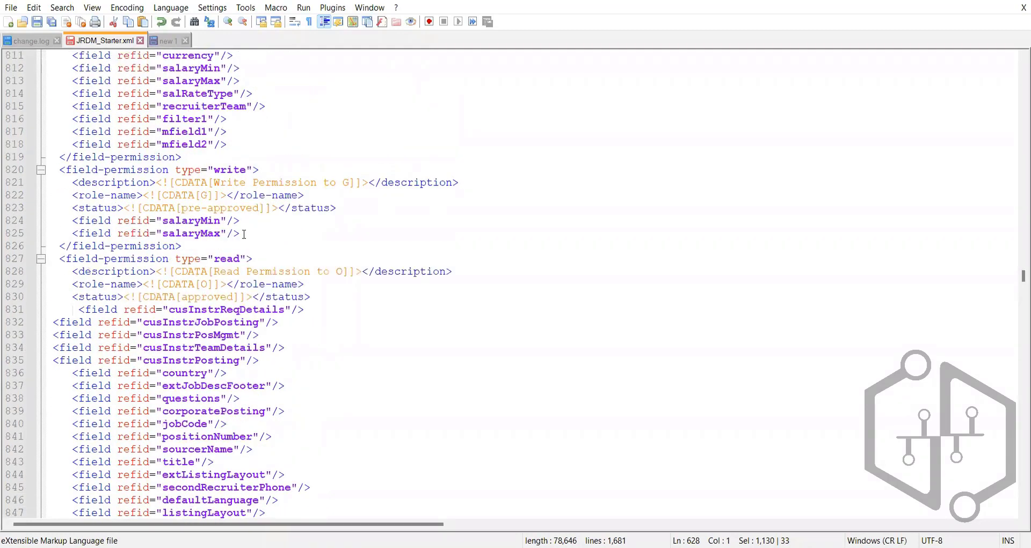
- Insert two blank lines after the salaryMax field in the "Write Permission to G" block
{"action": "left_click", "coordinate": [250, 231]}
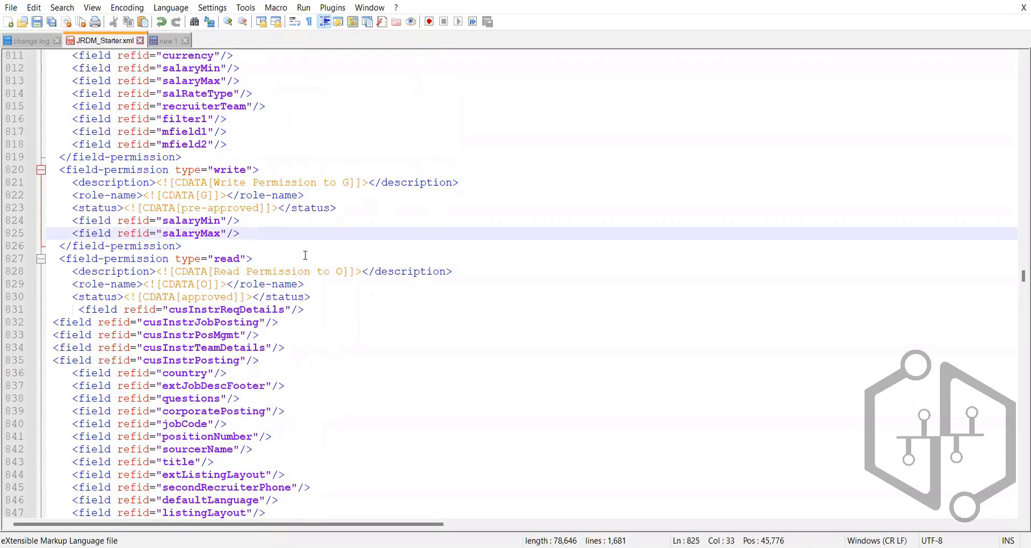
{"action": "key", "text": "Return"}
{"action": "key", "text": "Return"}
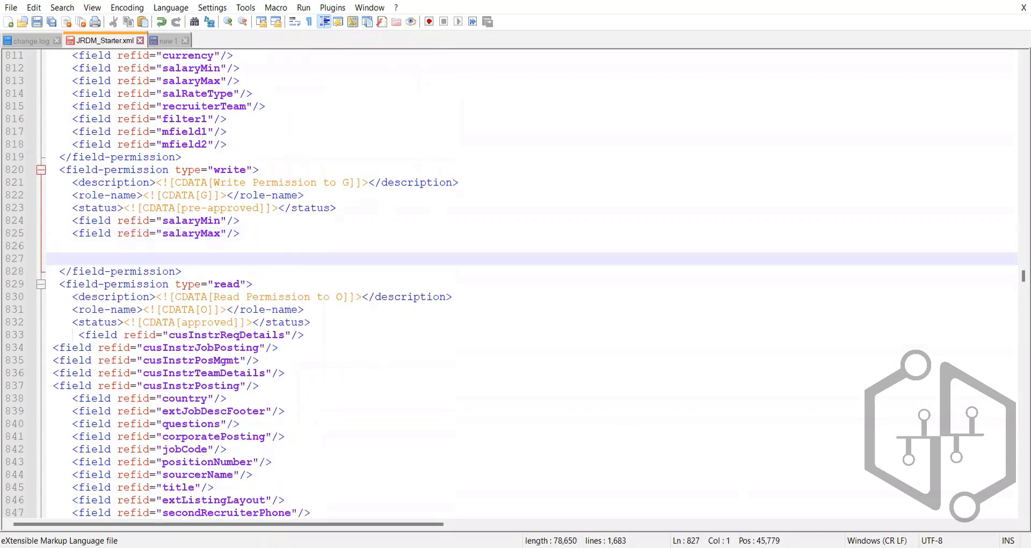
- Switch to the Notepad notes and move the text from "approved (after completion of route map approval)" onto its own line without a leading space
{"action": "key", "text": "alt+Tab"}
{"action": "left_click", "coordinate": [217, 51]}
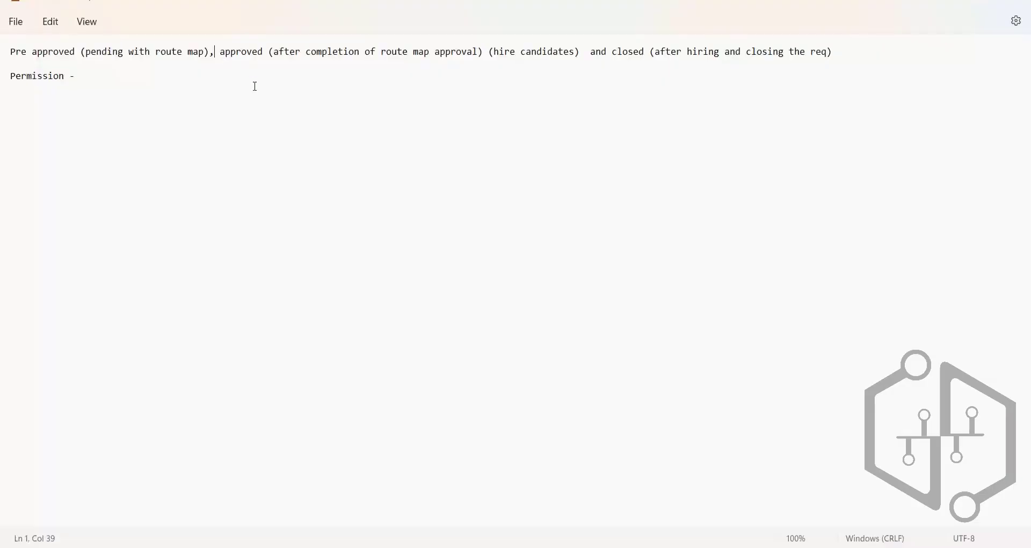
{"action": "key", "text": "Return"}
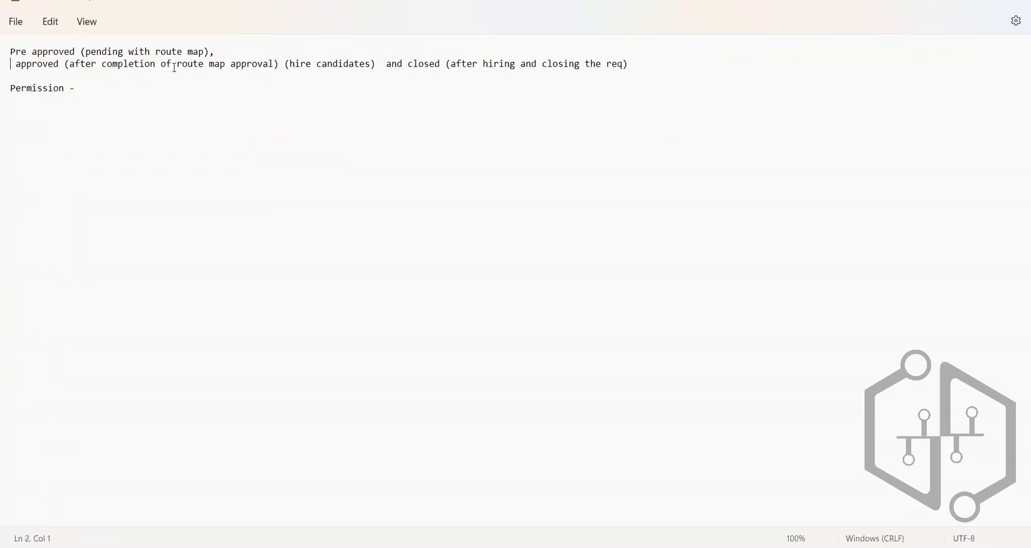
{"action": "key", "text": "BackSpace"}
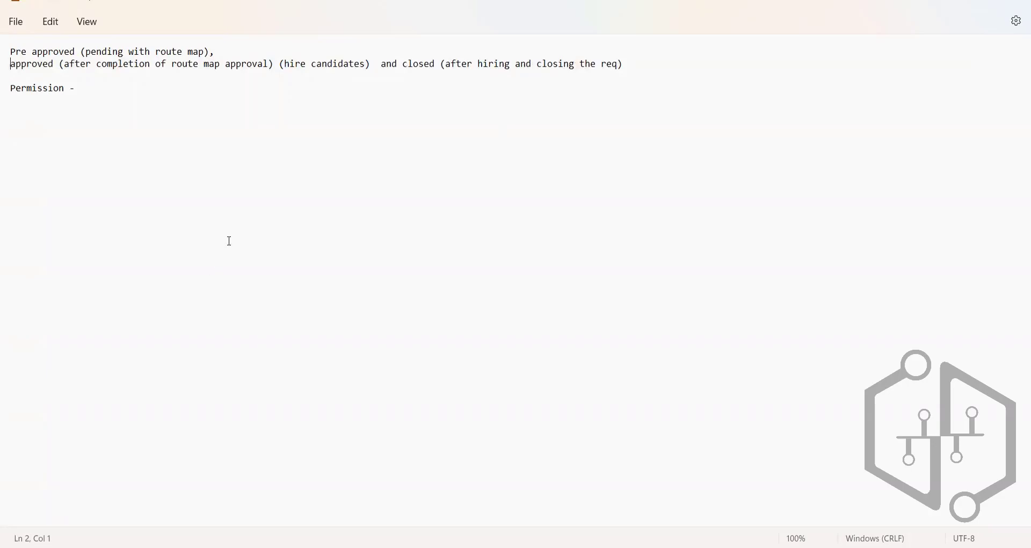
- Switch back to JRDM_Starter.xml in Notepad++ and highlight role O and the approved status in the "Read Permission to O" block
{"action": "key", "text": "alt+Tab"}
{"action": "double_click", "coordinate": [341, 259]}
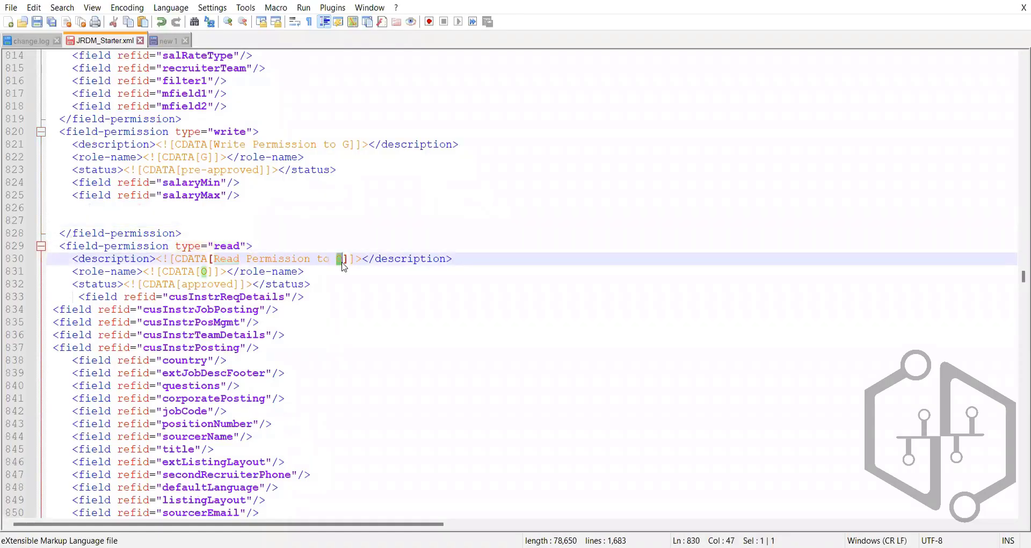
{"action": "scroll", "coordinate": [219, 279], "scroll_direction": "down", "scroll_amount": 1}
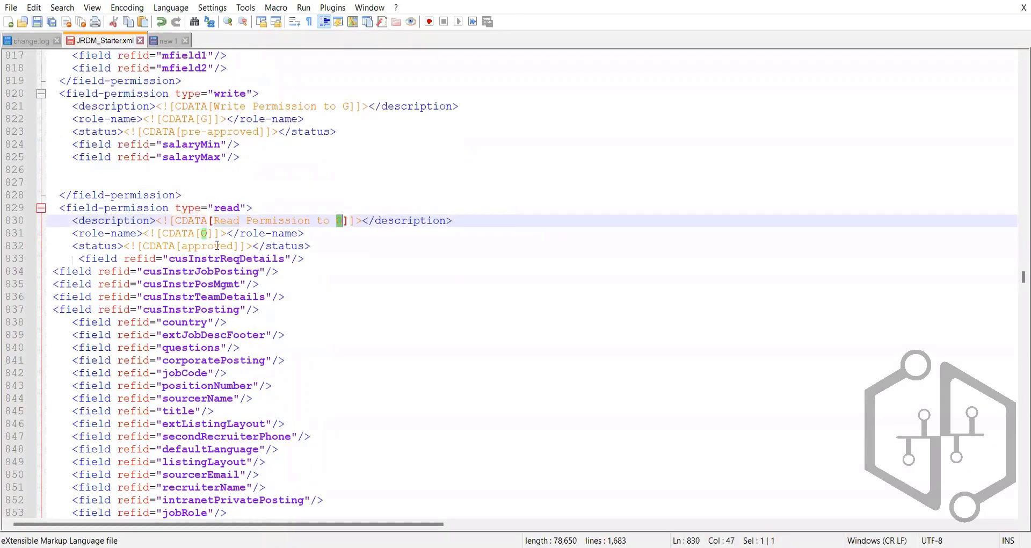
{"action": "double_click", "coordinate": [216, 246]}
{"action": "scroll", "coordinate": [215, 346], "scroll_direction": "down", "scroll_amount": 3}
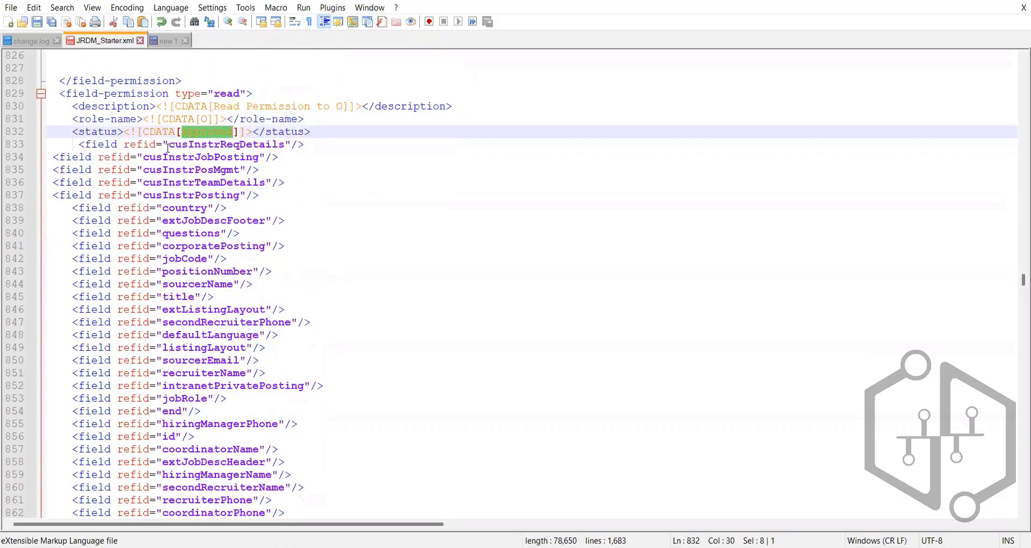
- Highlight the approved role O read fields from cusInstrReqDetails through location_obj, and the block's last fields up from mfield2
{"action": "left_click_drag", "start_coordinate": [168, 144], "coordinate": [213, 314]}
{"action": "scroll", "coordinate": [212, 314], "scroll_direction": "down", "scroll_amount": 1}
{"action": "scroll", "coordinate": [212, 314], "scroll_direction": "down", "scroll_amount": 11}
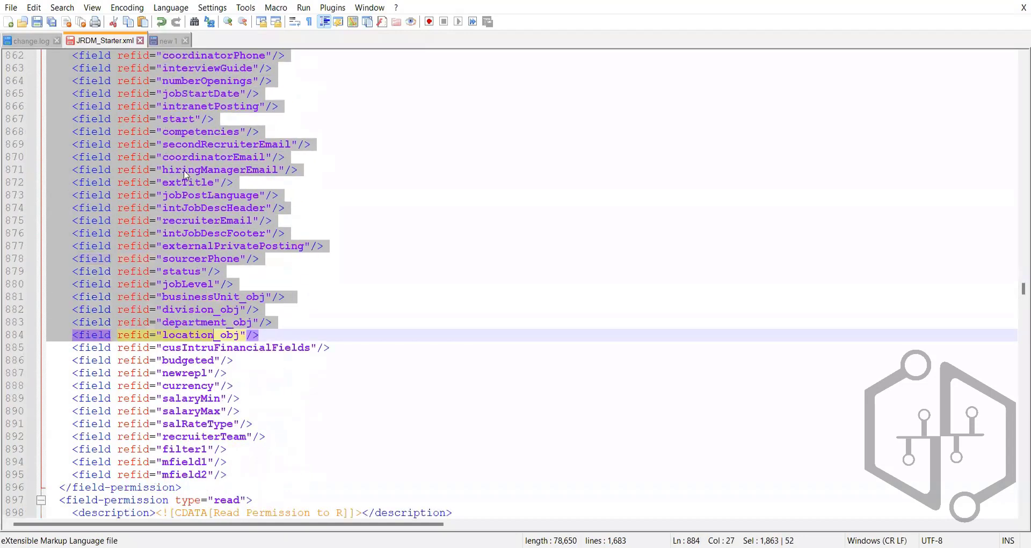
{"action": "scroll", "coordinate": [182, 169], "scroll_direction": "up", "scroll_amount": 6}
{"action": "scroll", "coordinate": [228, 326], "scroll_direction": "down", "scroll_amount": 9}
{"action": "left_click_drag", "start_coordinate": [230, 361], "coordinate": [48, 170]}
{"action": "left_click", "coordinate": [288, 299]}
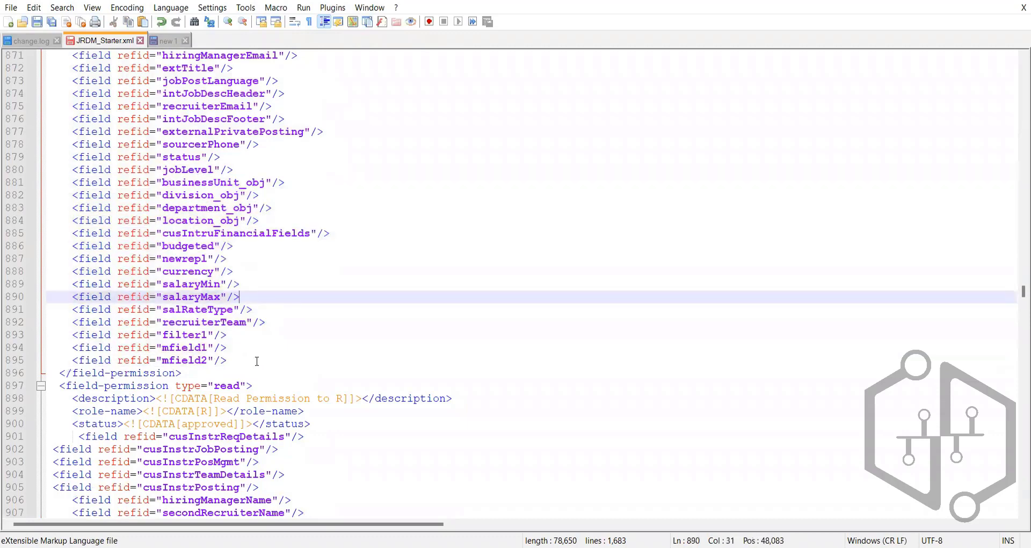
- Examine the remaining read and write permission blocks for the approved and closed statuses, down to the closed-status Super User Default Read Access block
{"action": "scroll", "coordinate": [225, 322], "scroll_direction": "down", "scroll_amount": 3}
{"action": "scroll", "coordinate": [226, 294], "scroll_direction": "down", "scroll_amount": 18}
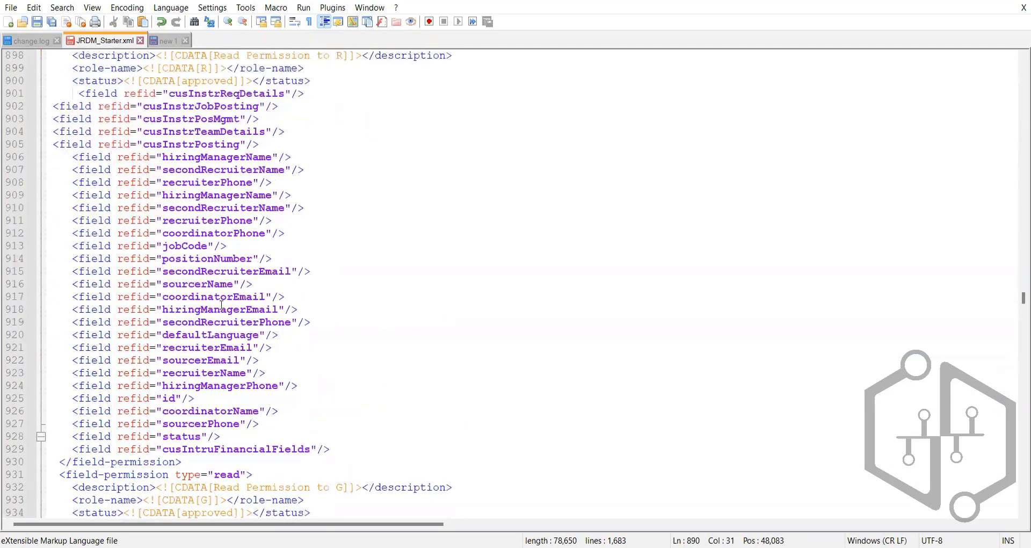
{"action": "scroll", "coordinate": [230, 308], "scroll_direction": "down", "scroll_amount": 20}
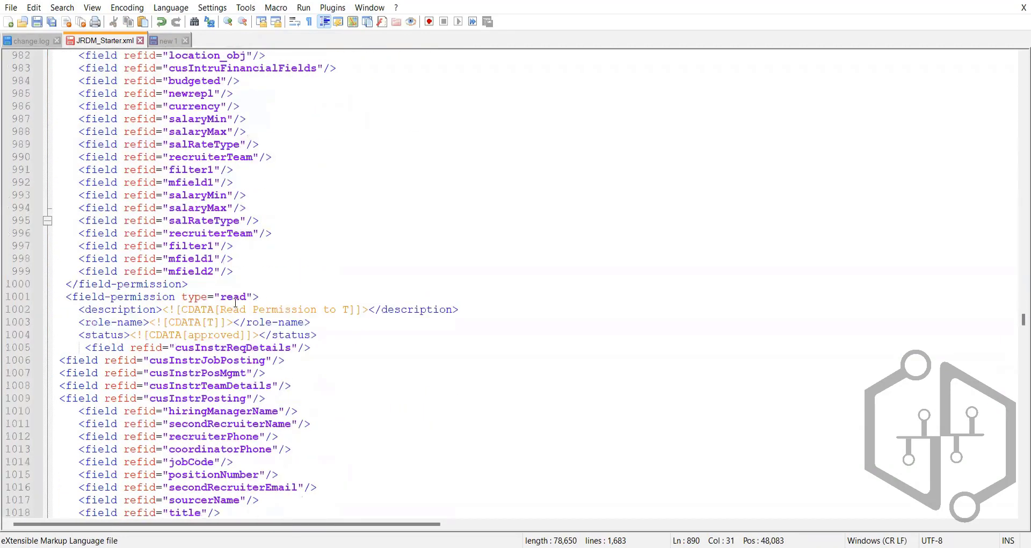
{"action": "scroll", "coordinate": [241, 308], "scroll_direction": "down", "scroll_amount": 20}
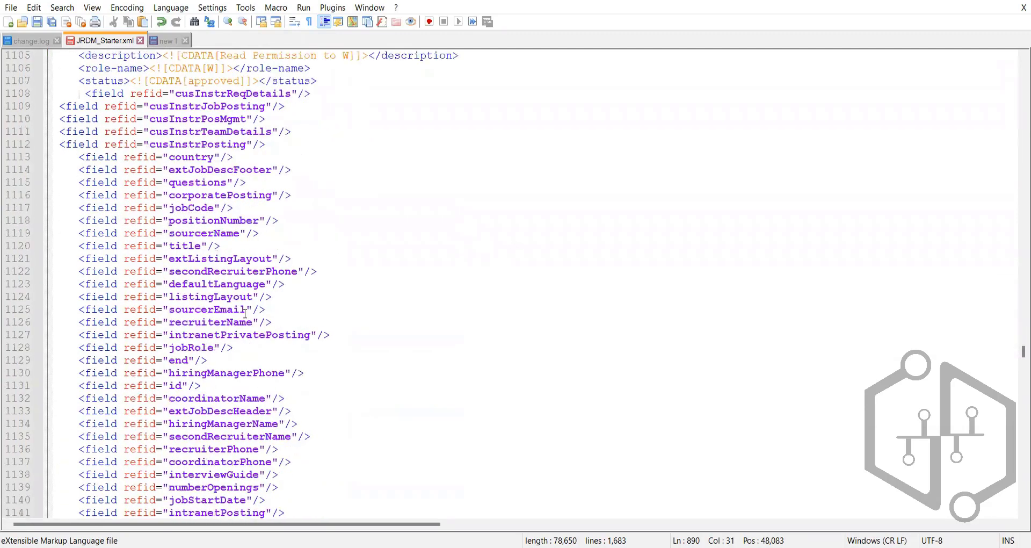
{"action": "scroll", "coordinate": [262, 254], "scroll_direction": "down", "scroll_amount": 18}
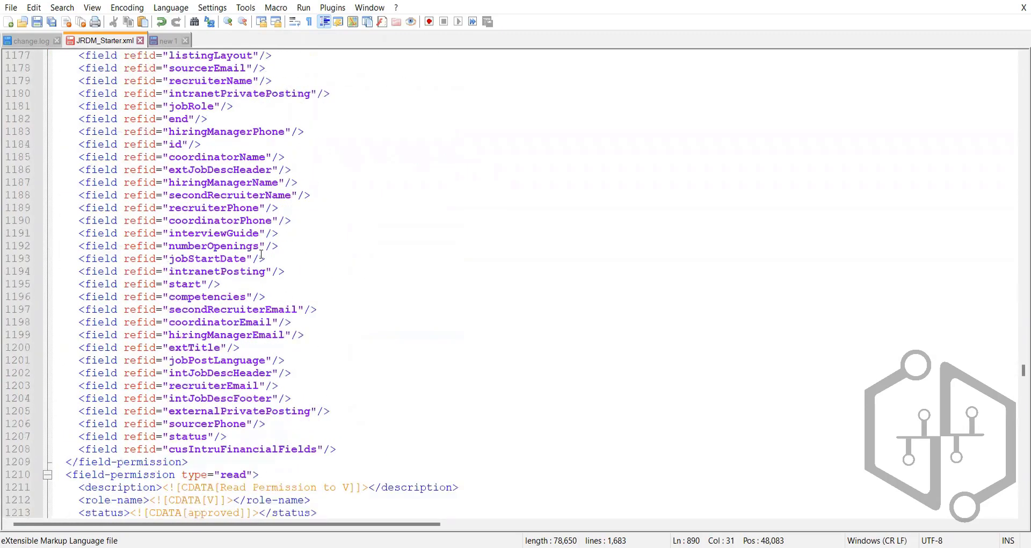
{"action": "scroll", "coordinate": [369, 232], "scroll_direction": "down", "scroll_amount": 20}
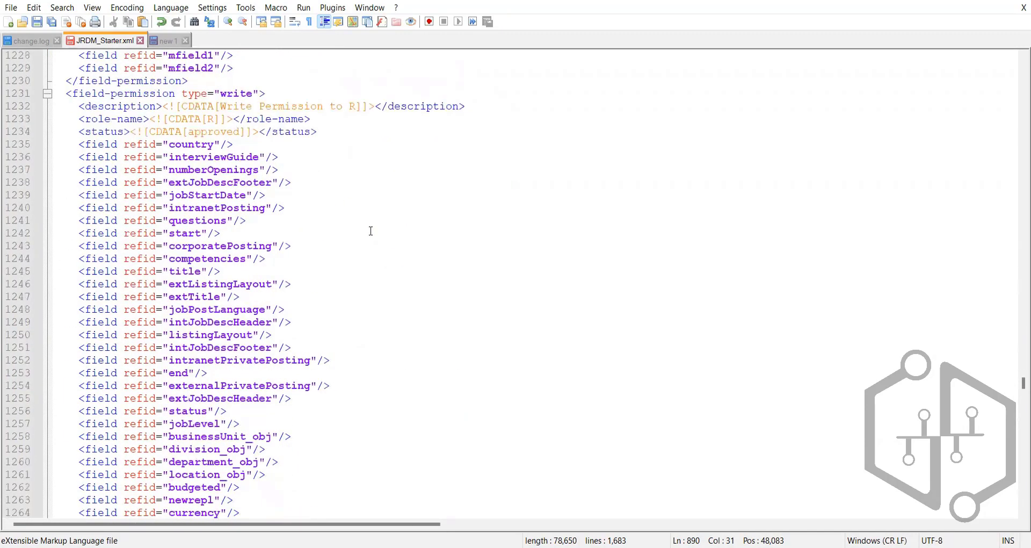
{"action": "scroll", "coordinate": [368, 232], "scroll_direction": "down", "scroll_amount": 6}
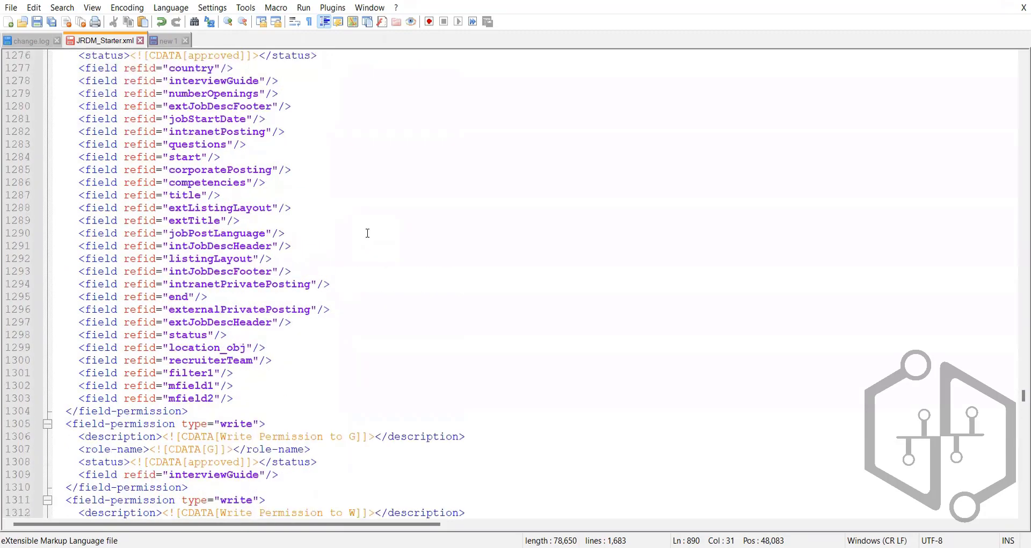
{"action": "scroll", "coordinate": [368, 233], "scroll_direction": "down", "scroll_amount": 9}
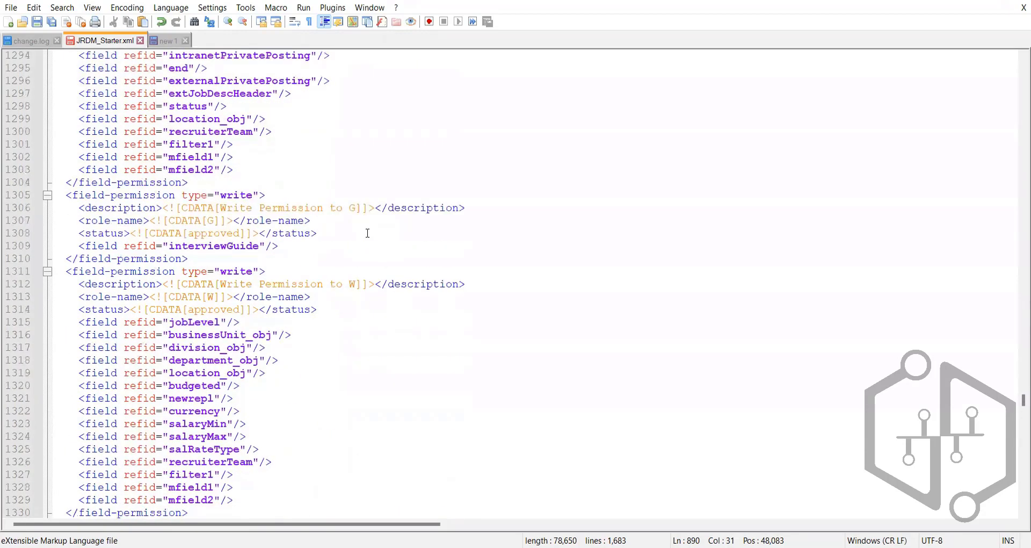
{"action": "scroll", "coordinate": [368, 232], "scroll_direction": "down", "scroll_amount": 5}
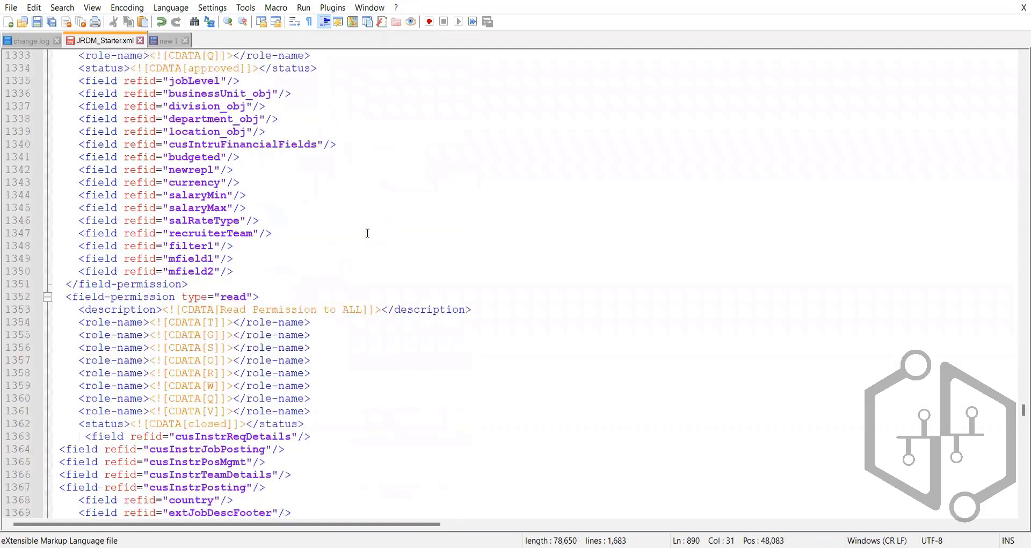
{"action": "scroll", "coordinate": [366, 233], "scroll_direction": "down", "scroll_amount": 16}
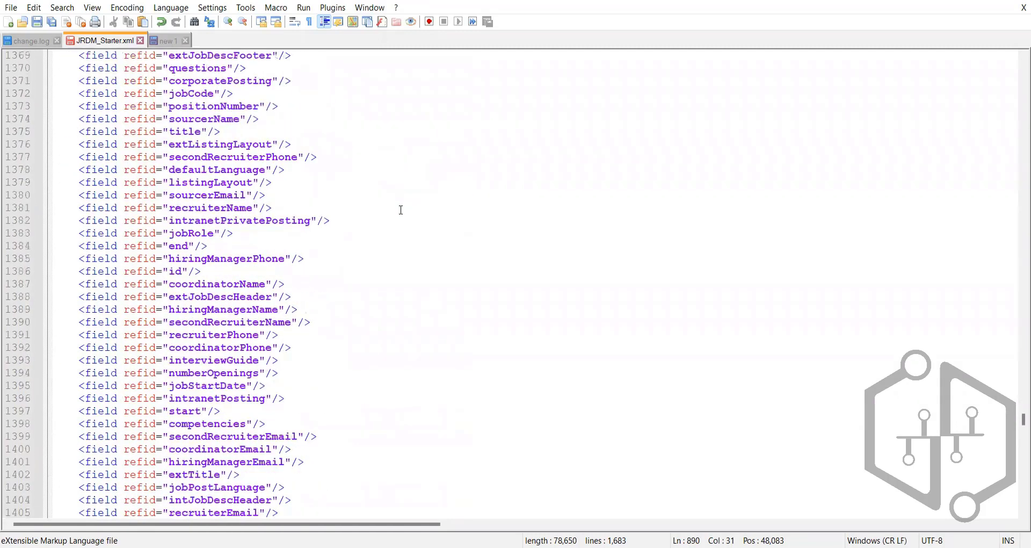
{"action": "scroll", "coordinate": [401, 210], "scroll_direction": "down", "scroll_amount": 9}
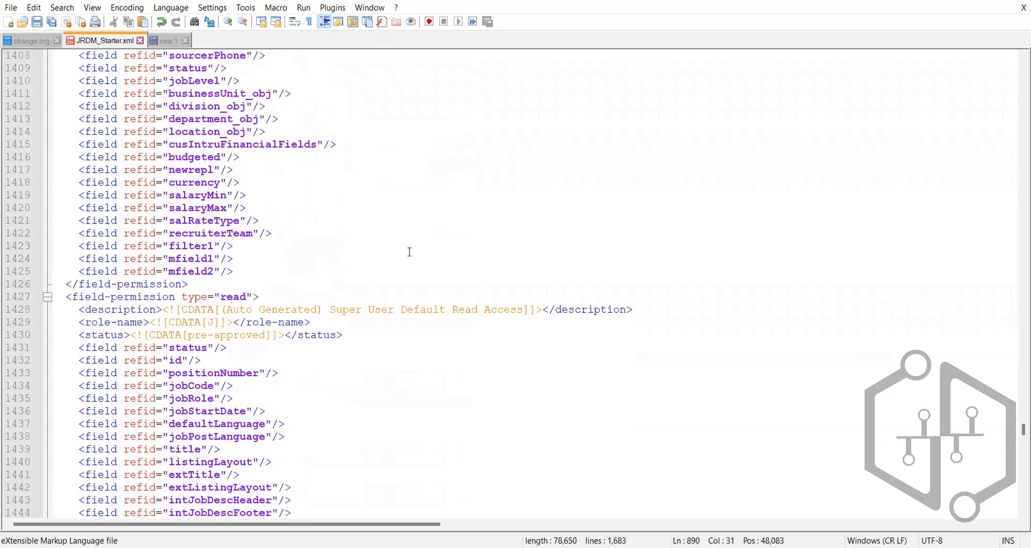
{"action": "scroll", "coordinate": [354, 294], "scroll_direction": "down", "scroll_amount": 4}
{"action": "scroll", "coordinate": [354, 294], "scroll_direction": "down", "scroll_amount": 20}
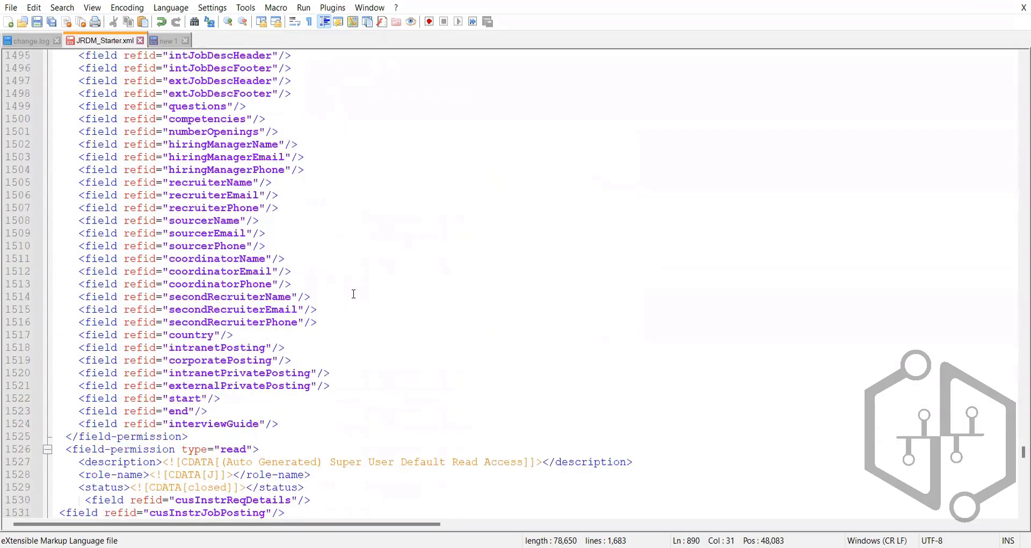
{"action": "scroll", "coordinate": [354, 294], "scroll_direction": "down", "scroll_amount": 3}
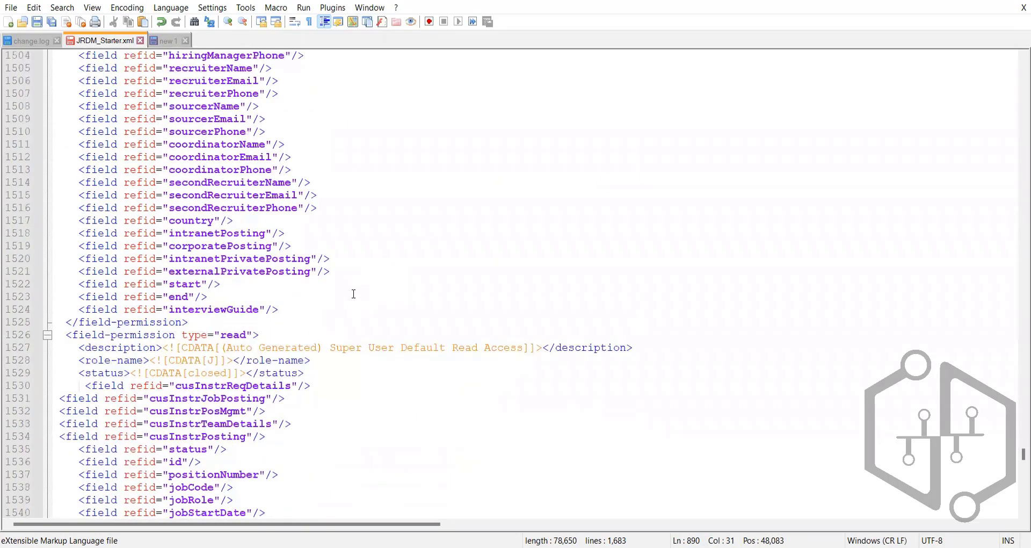
{"action": "scroll", "coordinate": [354, 294], "scroll_direction": "down", "scroll_amount": 3}
- Highlight the read type and the closed status in the role J Super User Default Read Access block
{"action": "left_click", "coordinate": [214, 260]}
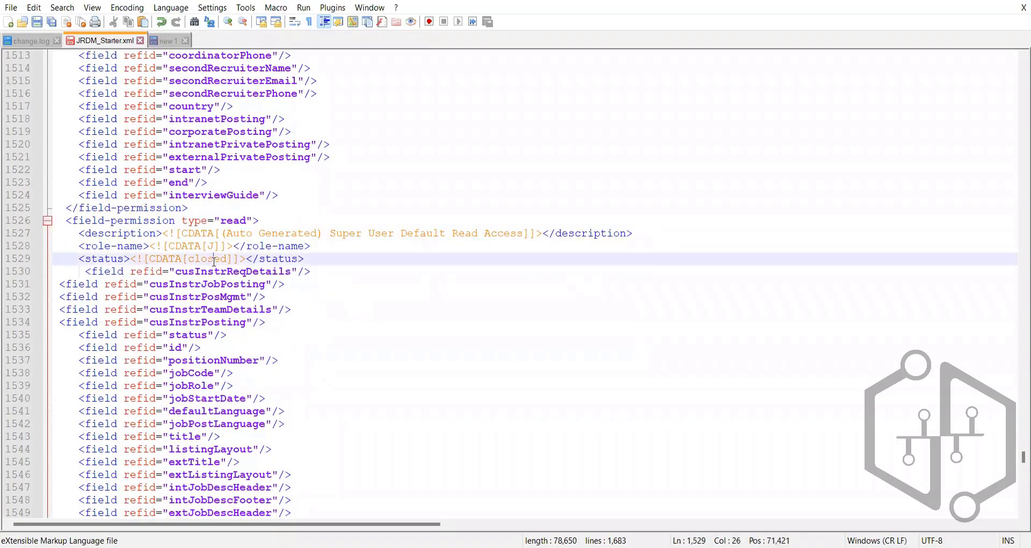
{"action": "left_click", "coordinate": [234, 220]}
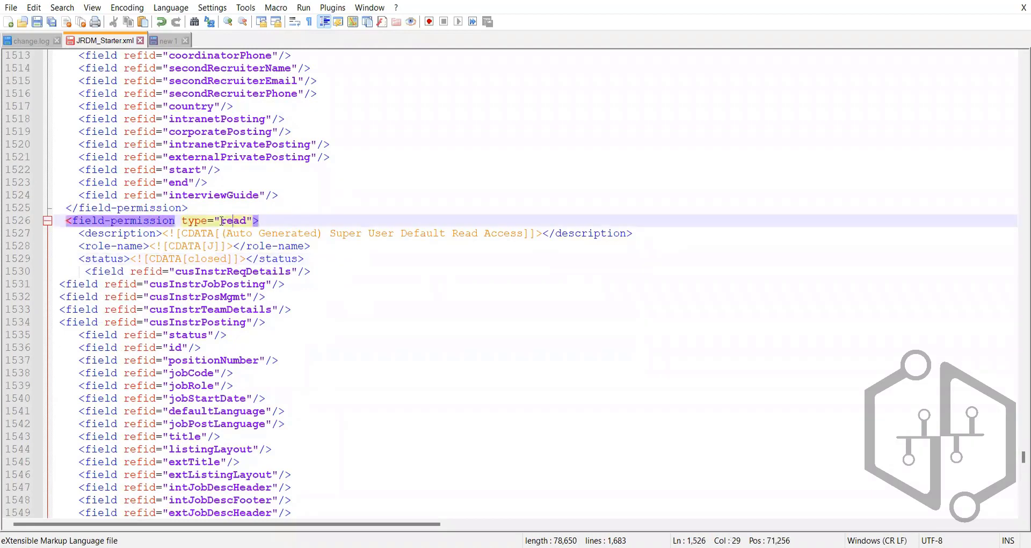
{"action": "double_click", "coordinate": [232, 220]}
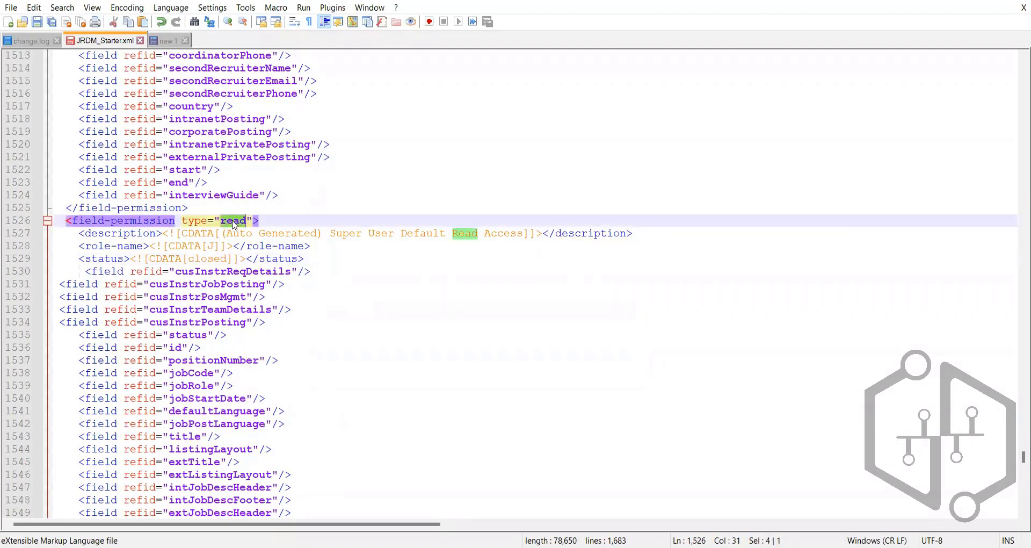
{"action": "left_click", "coordinate": [214, 258]}
{"action": "double_click", "coordinate": [213, 258]}
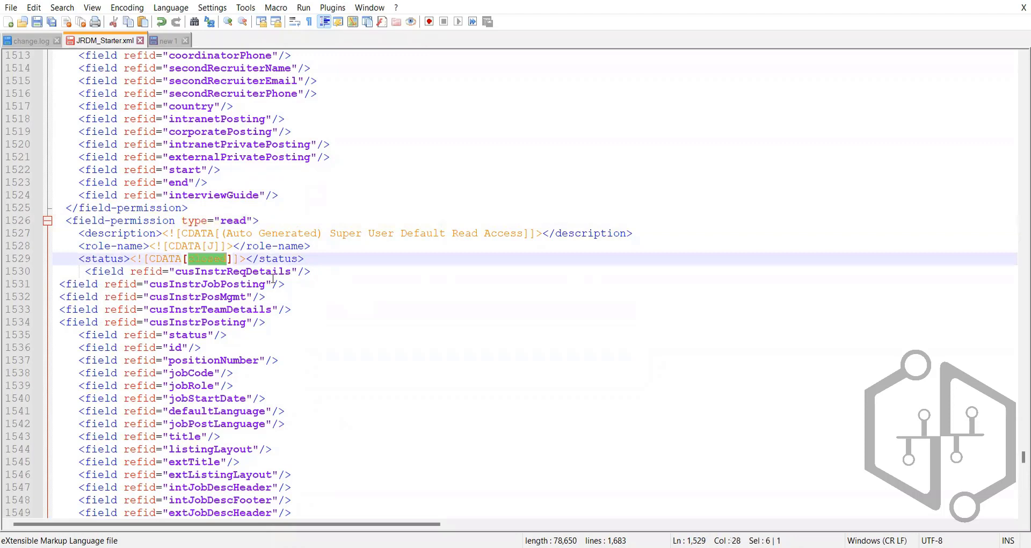
{"action": "left_click", "coordinate": [362, 309]}
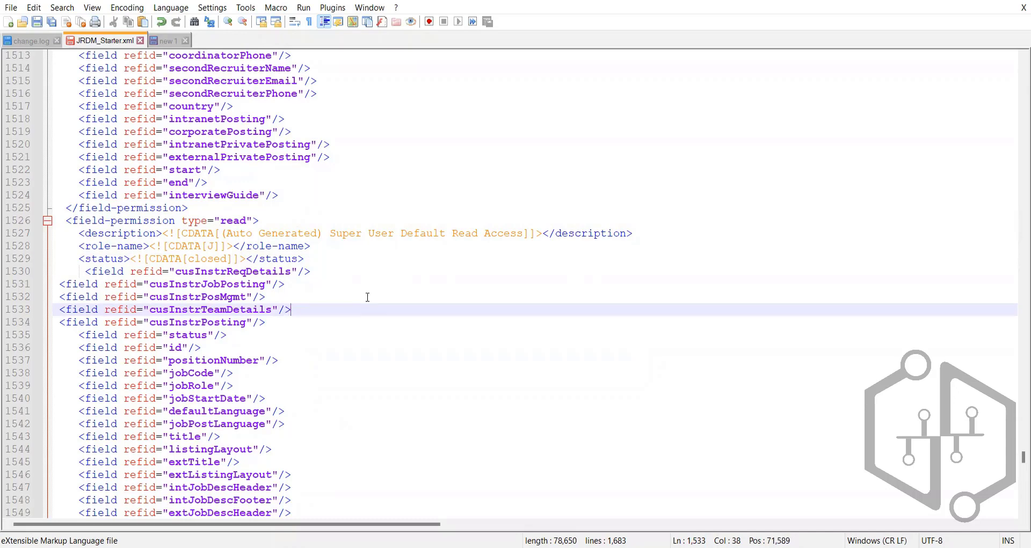
- Highlight role J and the words "Auto Generated" in the closed-status Super User Default Read Access block
{"action": "scroll", "coordinate": [368, 296], "scroll_direction": "down", "scroll_amount": 17}
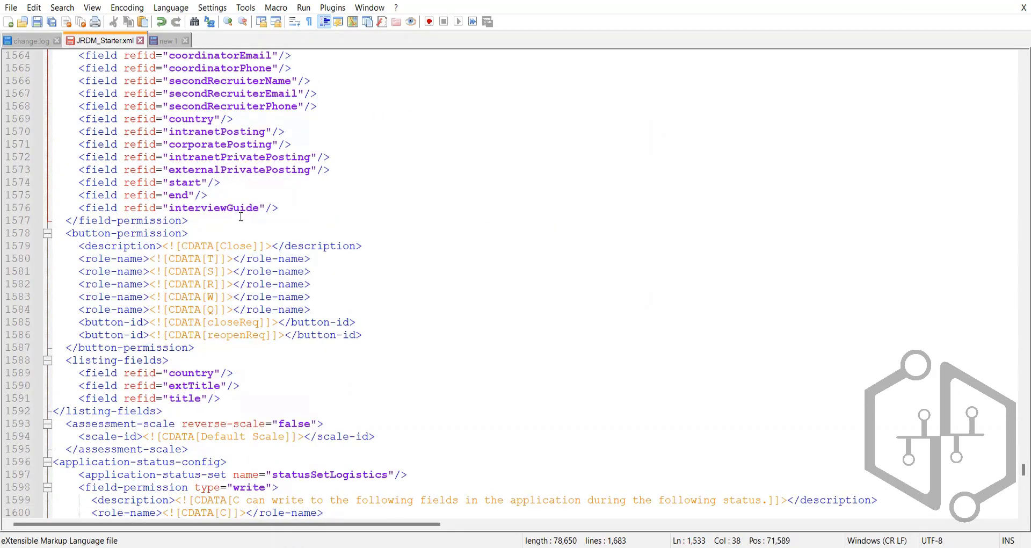
{"action": "scroll", "coordinate": [262, 238], "scroll_direction": "up", "scroll_amount": 5}
{"action": "scroll", "coordinate": [263, 237], "scroll_direction": "up", "scroll_amount": 13}
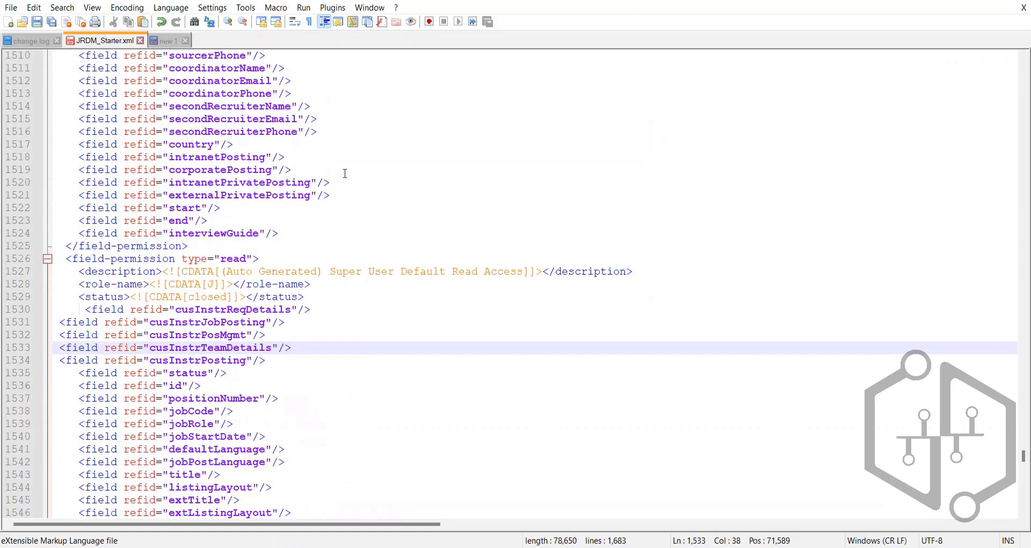
{"action": "scroll", "coordinate": [345, 173], "scroll_direction": "up", "scroll_amount": 2}
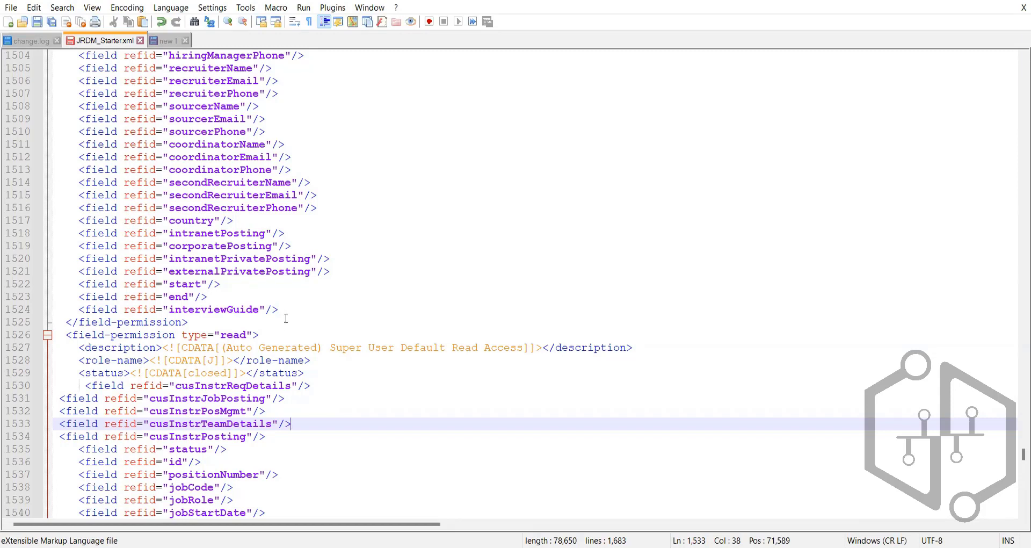
{"action": "double_click", "coordinate": [210, 360]}
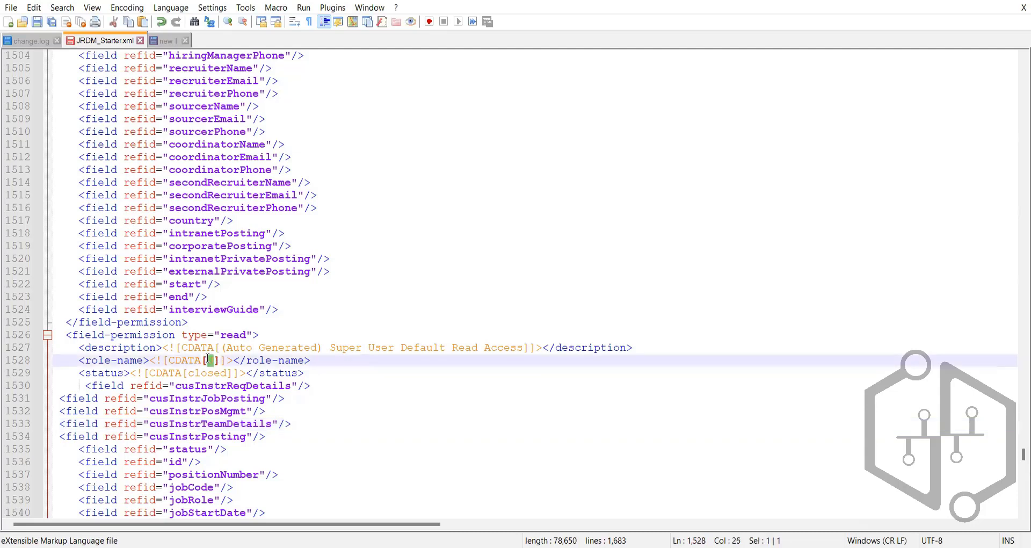
{"action": "left_click", "coordinate": [311, 346]}
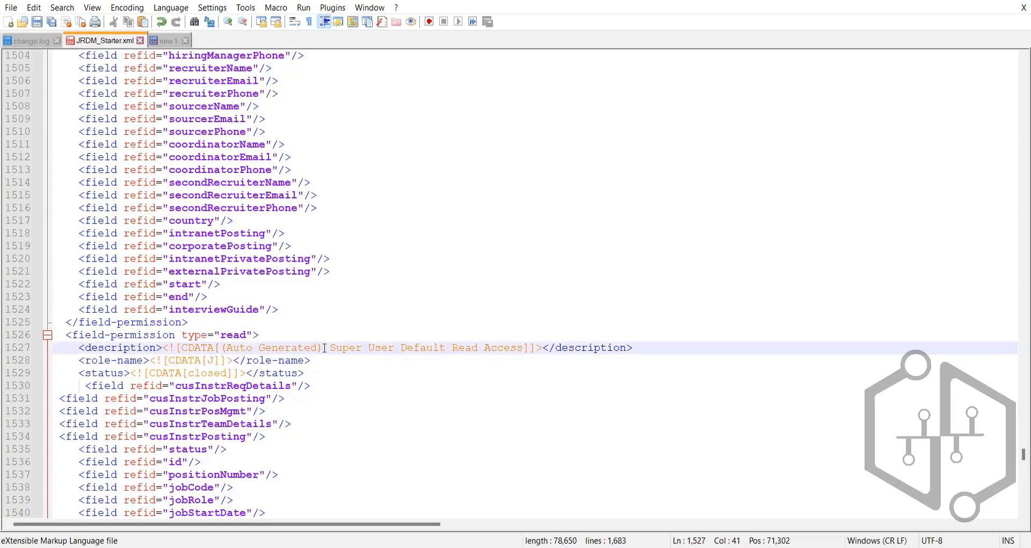
{"action": "left_click", "coordinate": [279, 350]}
{"action": "left_click_drag", "start_coordinate": [317, 349], "coordinate": [225, 350]}
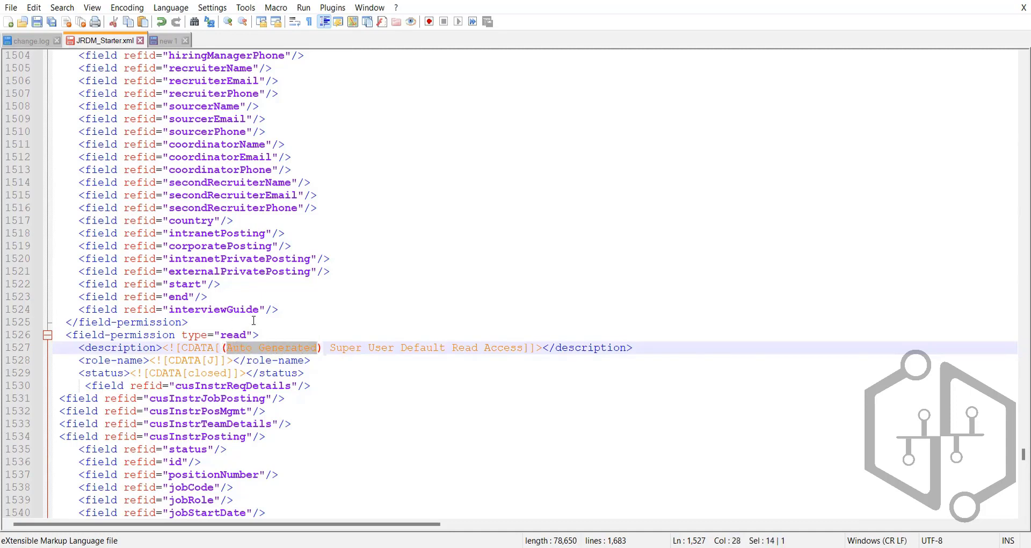
- Highlight the closed-status Super User Default Read Access block, starting from the closing tag of the preceding block and continuing through its field list
{"action": "left_click", "coordinate": [281, 310]}
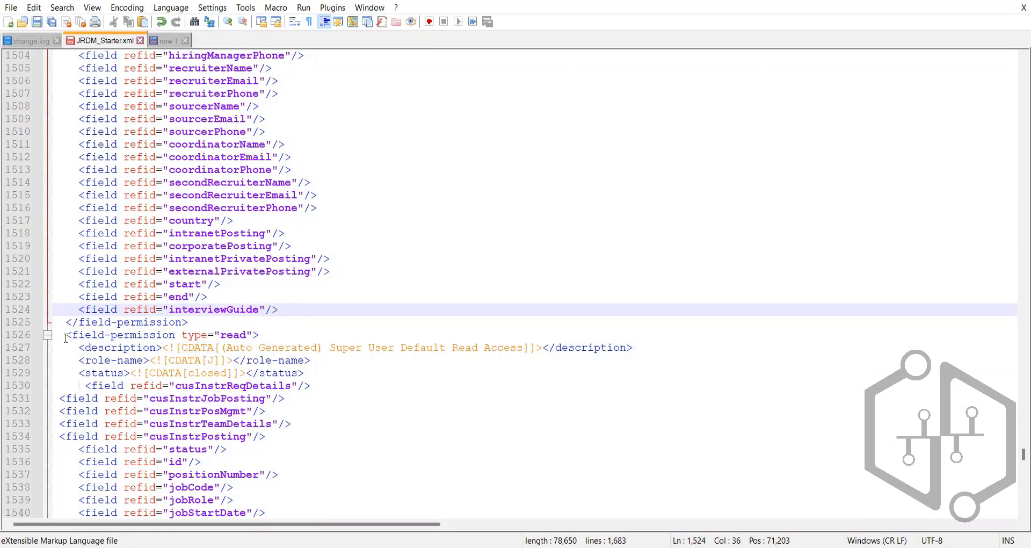
{"action": "left_click_drag", "start_coordinate": [60, 322], "coordinate": [194, 386]}
{"action": "scroll", "coordinate": [133, 448], "scroll_direction": "down", "scroll_amount": 2}
{"action": "scroll", "coordinate": [133, 448], "scroll_direction": "down", "scroll_amount": 11}
{"action": "scroll", "coordinate": [194, 386], "scroll_direction": "up", "scroll_amount": 10}
{"action": "left_click", "coordinate": [355, 233]}
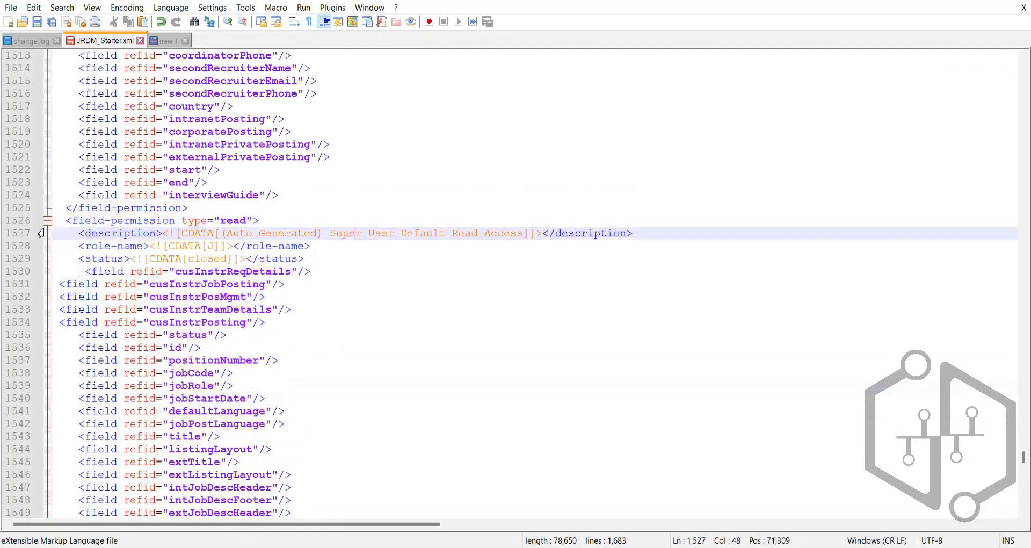
{"action": "left_click_drag", "start_coordinate": [53, 208], "coordinate": [290, 516]}
{"action": "scroll", "coordinate": [275, 511], "scroll_direction": "down", "scroll_amount": 2}
{"action": "left_click", "coordinate": [317, 232]}
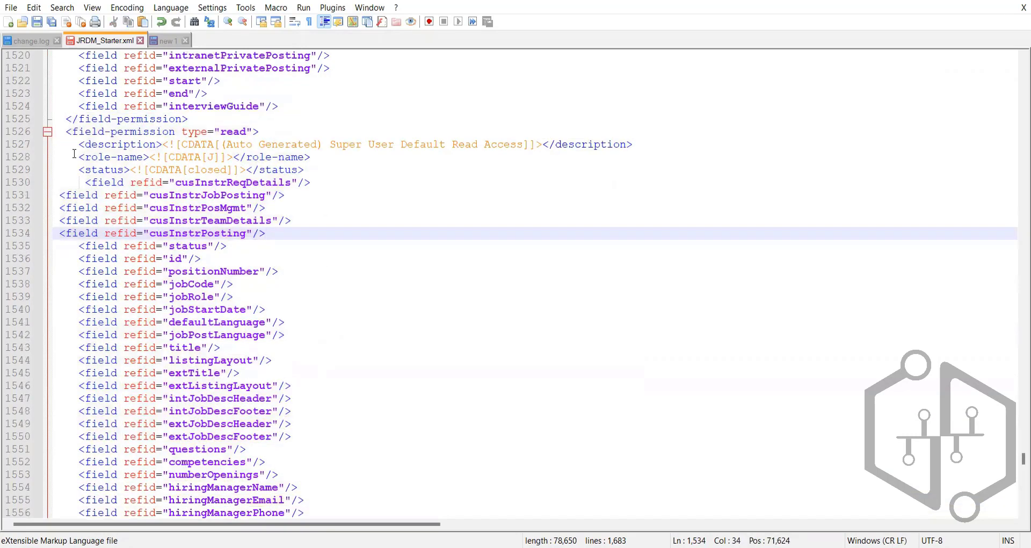
- Trace the closed-status role J block down to its closing field-permission tag and view the button-permission section that follows
{"action": "scroll", "coordinate": [269, 160], "scroll_direction": "up", "scroll_amount": 1}
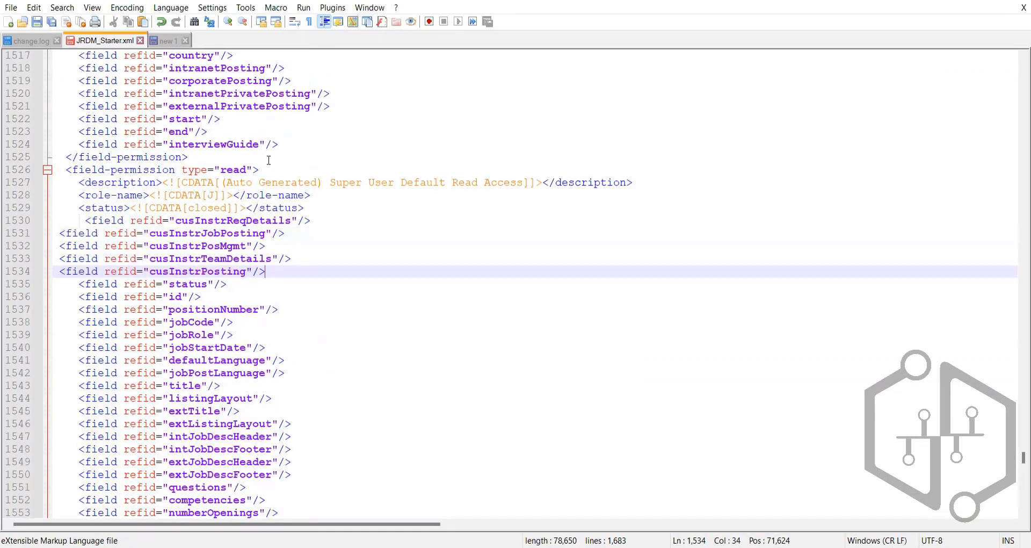
{"action": "left_click", "coordinate": [288, 145]}
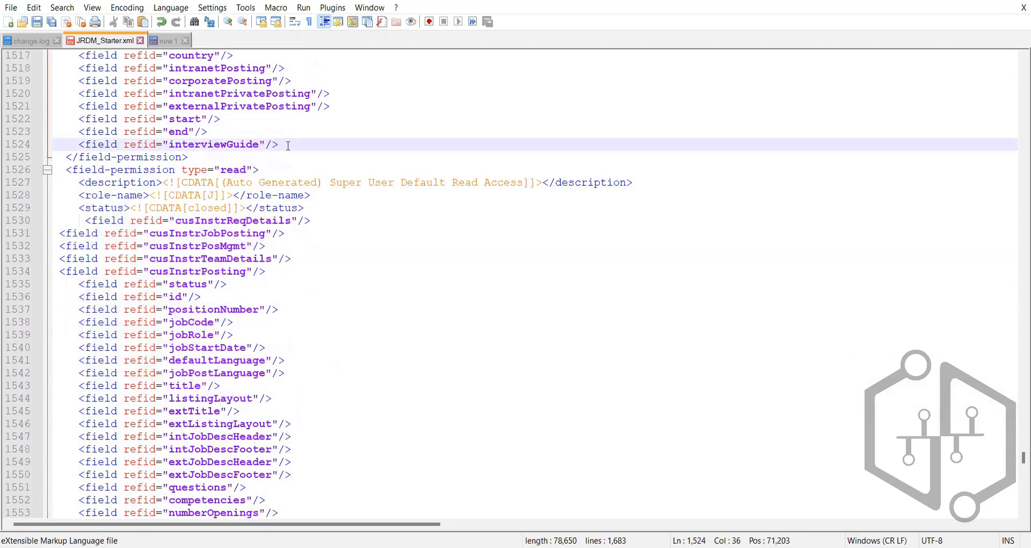
{"action": "left_click_drag", "start_coordinate": [59, 157], "coordinate": [72, 183]}
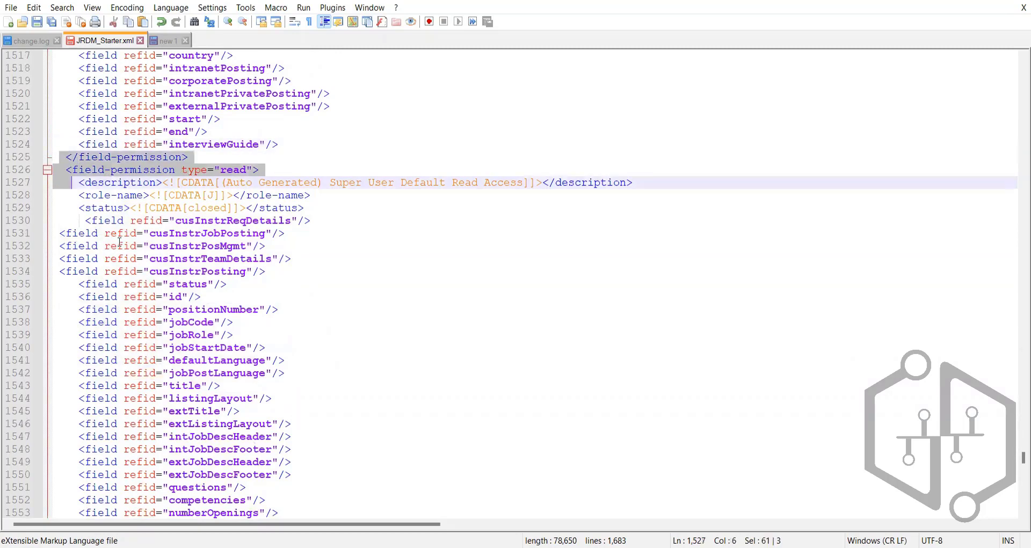
{"action": "left_click_drag", "start_coordinate": [120, 243], "coordinate": [246, 422]}
{"action": "scroll", "coordinate": [202, 458], "scroll_direction": "down", "scroll_amount": 4}
{"action": "left_click", "coordinate": [314, 433]}
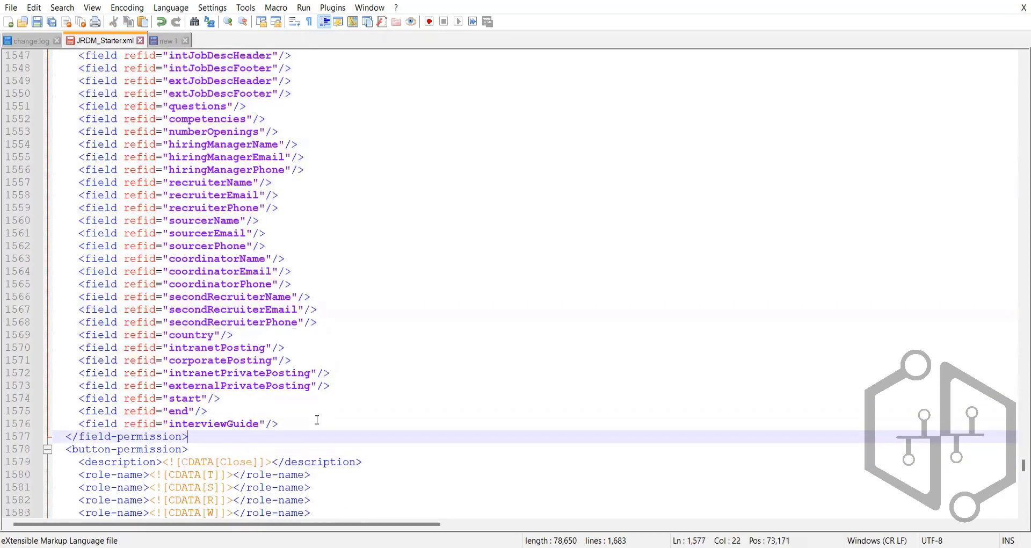
{"action": "scroll", "coordinate": [317, 419], "scroll_direction": "down", "scroll_amount": 6}
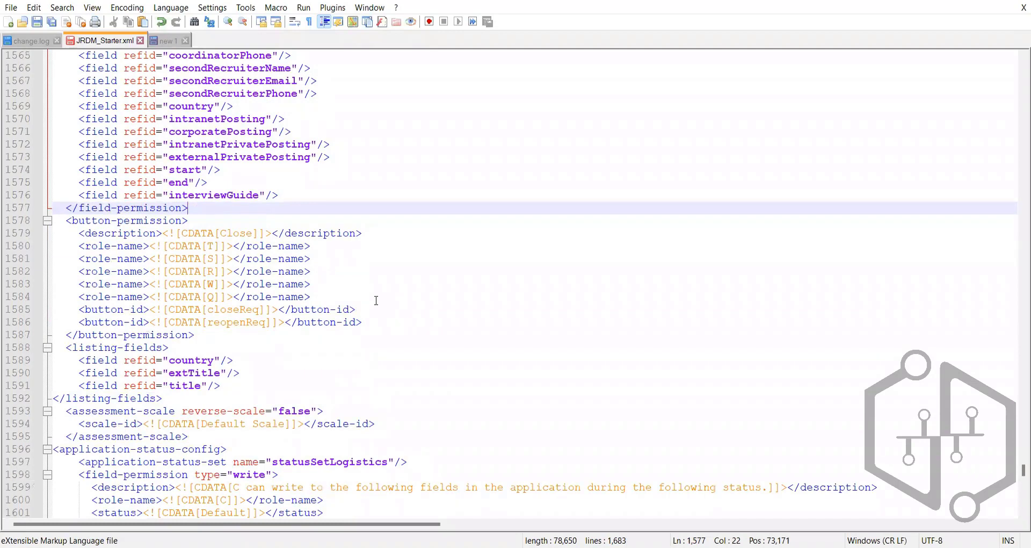
- Insert two blank lines after the interviewGuide field that ends the block above the closed-status Super User Default Read Access block
{"action": "scroll", "coordinate": [382, 253], "scroll_direction": "up", "scroll_amount": 18}
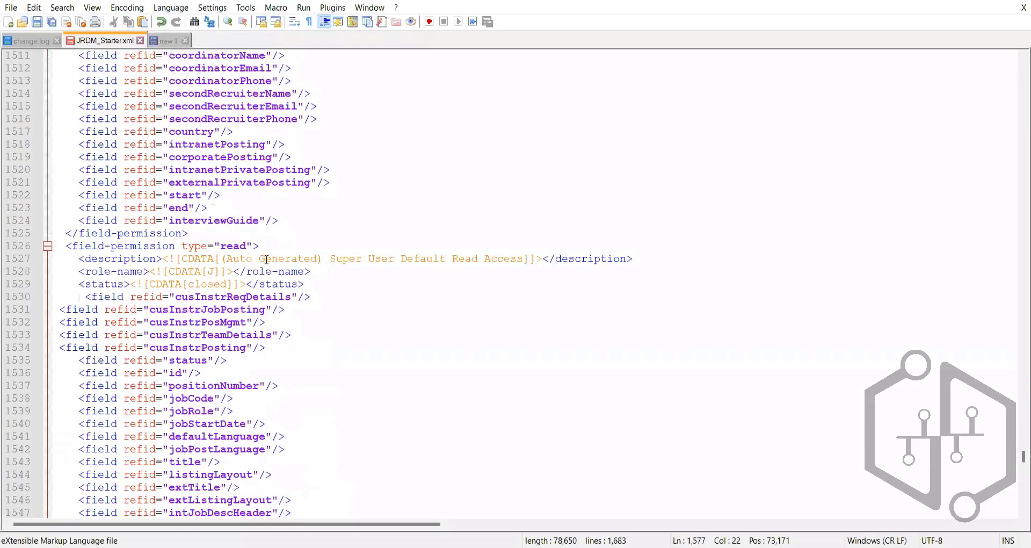
{"action": "key", "text": "shift+Right"}
{"action": "left_click", "coordinate": [187, 236]}
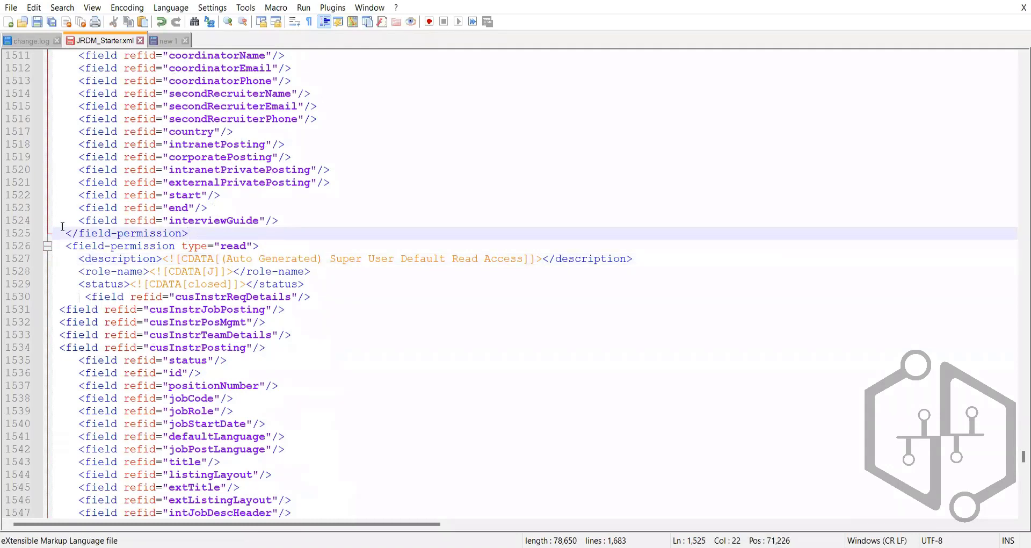
{"action": "left_click", "coordinate": [291, 224]}
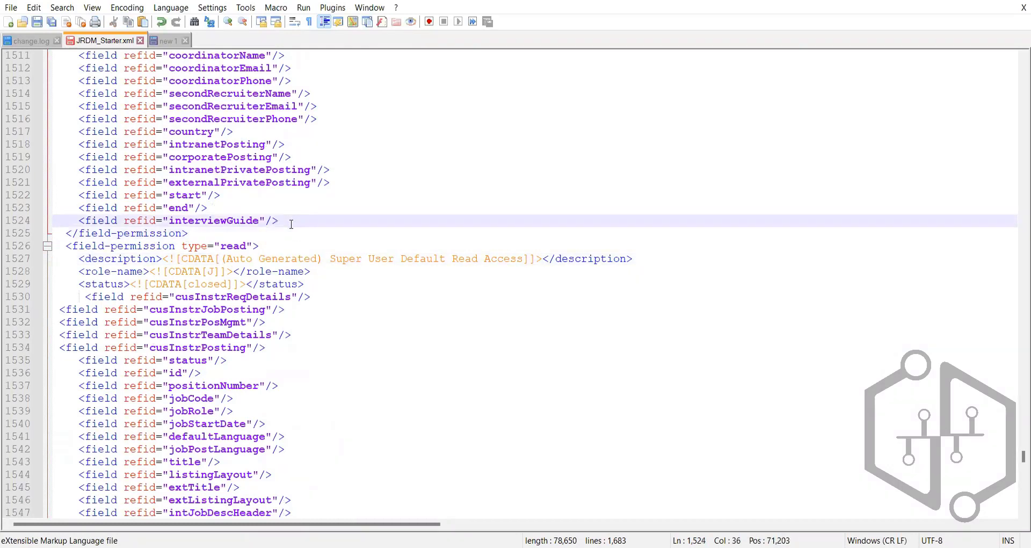
{"action": "key", "text": "Return"}
{"action": "key", "text": "Return"}
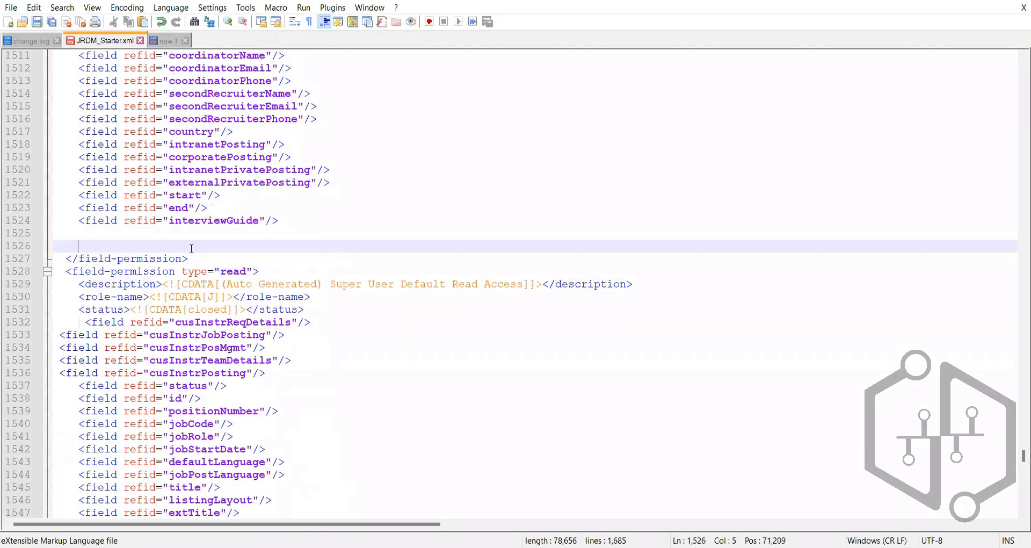
- Delete the closed-status Super User Default Read Access block for role J and remove the blank lines after the preceding interviewGuide field
{"action": "left_click_drag", "start_coordinate": [57, 257], "coordinate": [290, 340]}
{"action": "key", "text": "Delete"}
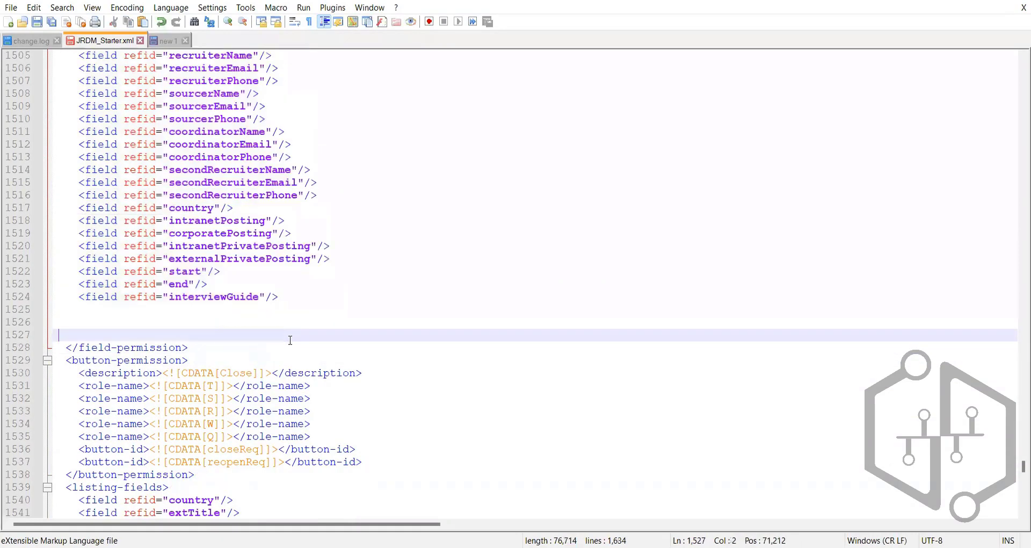
{"action": "key", "text": "BackSpace"}
{"action": "key", "text": "BackSpace"}
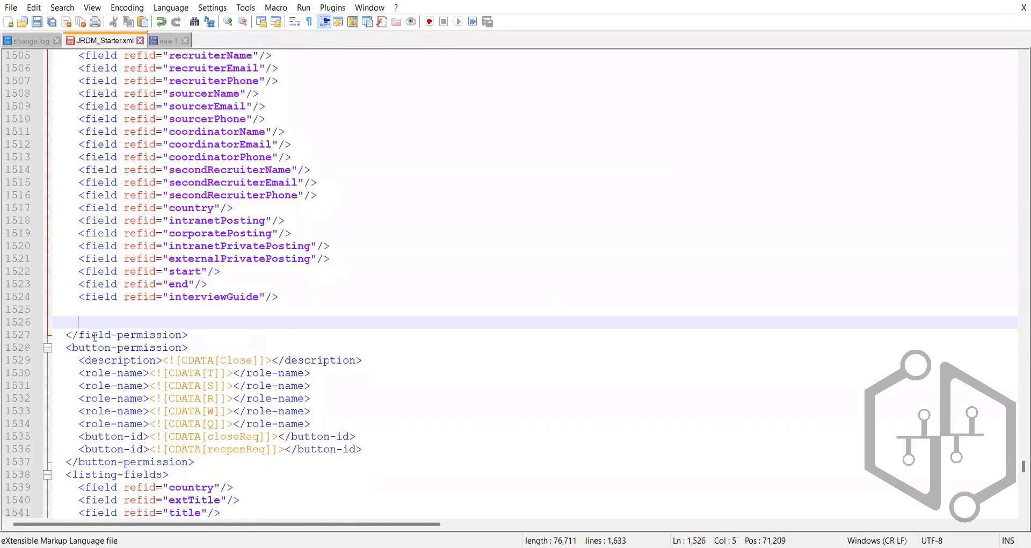
{"action": "key", "text": "BackSpace"}
{"action": "key", "text": "BackSpace"}
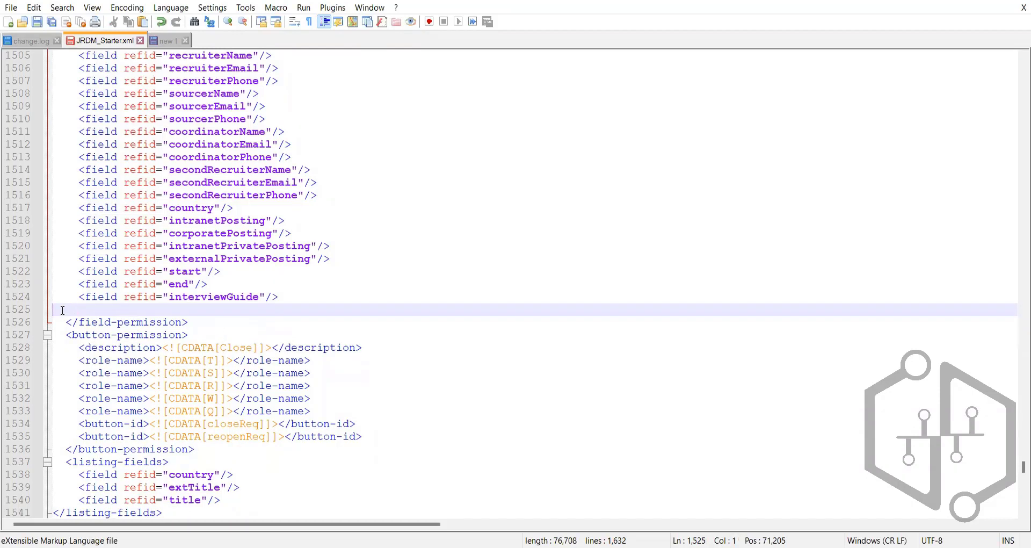
{"action": "key", "text": "BackSpace"}
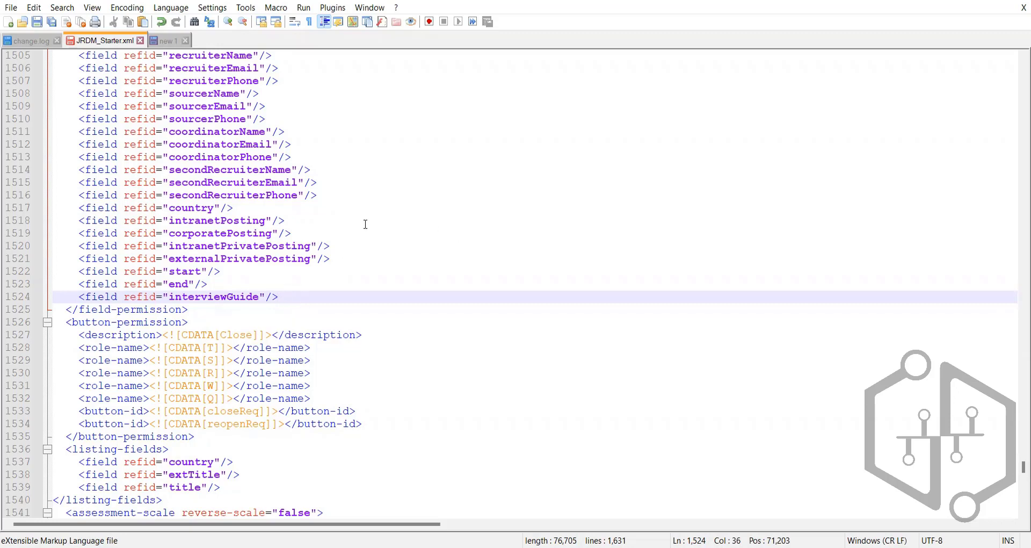
- Review the template backwards from the role J read blocks through the write permissions to the field definitions near the file's beginning
{"action": "scroll", "coordinate": [331, 246], "scroll_direction": "up", "scroll_amount": 9}
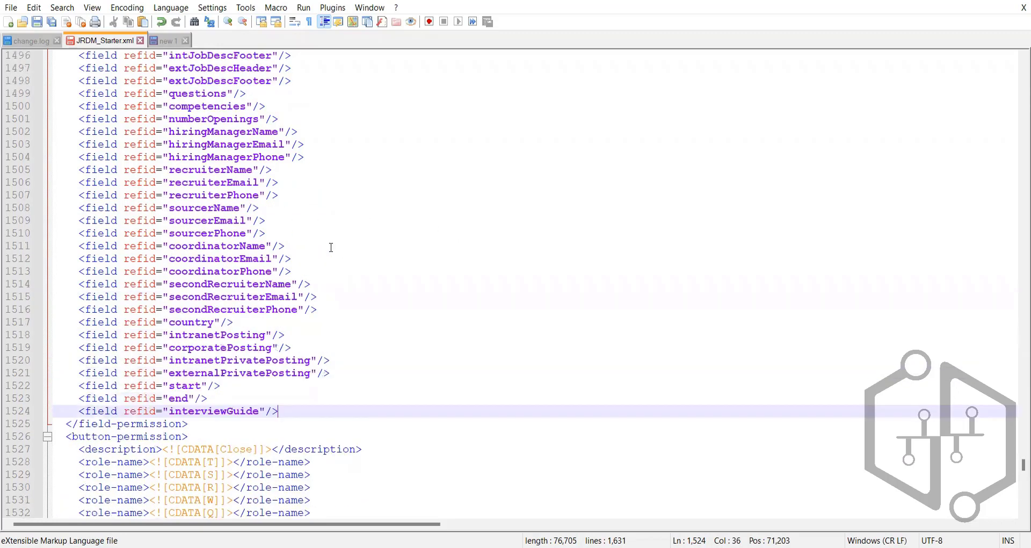
{"action": "scroll", "coordinate": [332, 247], "scroll_direction": "up", "scroll_amount": 20}
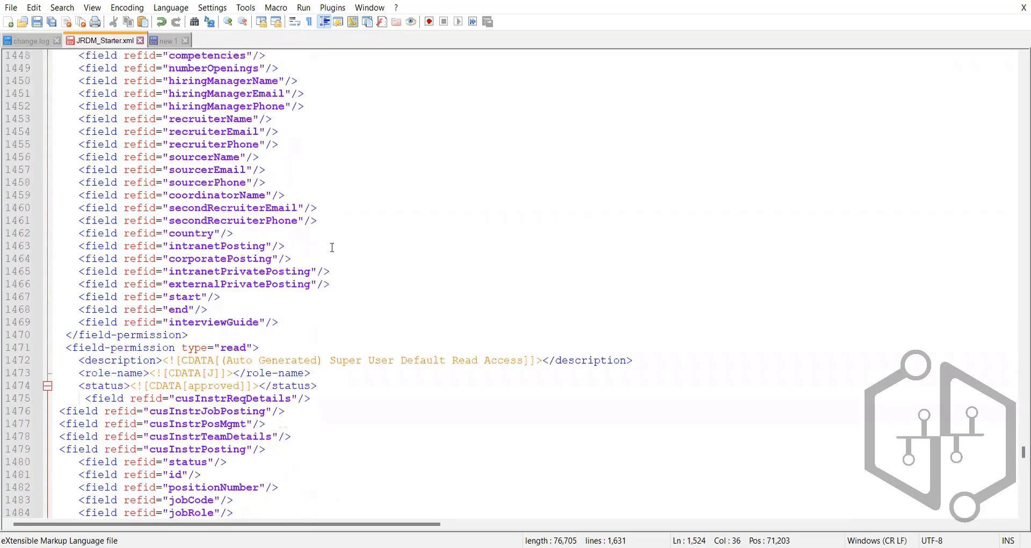
{"action": "scroll", "coordinate": [332, 248], "scroll_direction": "up", "scroll_amount": 6}
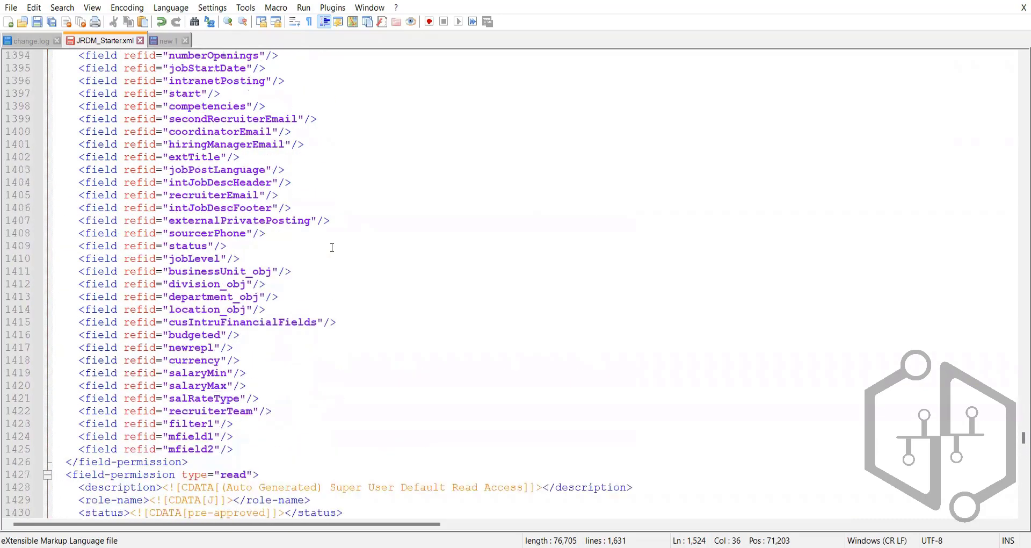
{"action": "scroll", "coordinate": [332, 247], "scroll_direction": "up", "scroll_amount": 20}
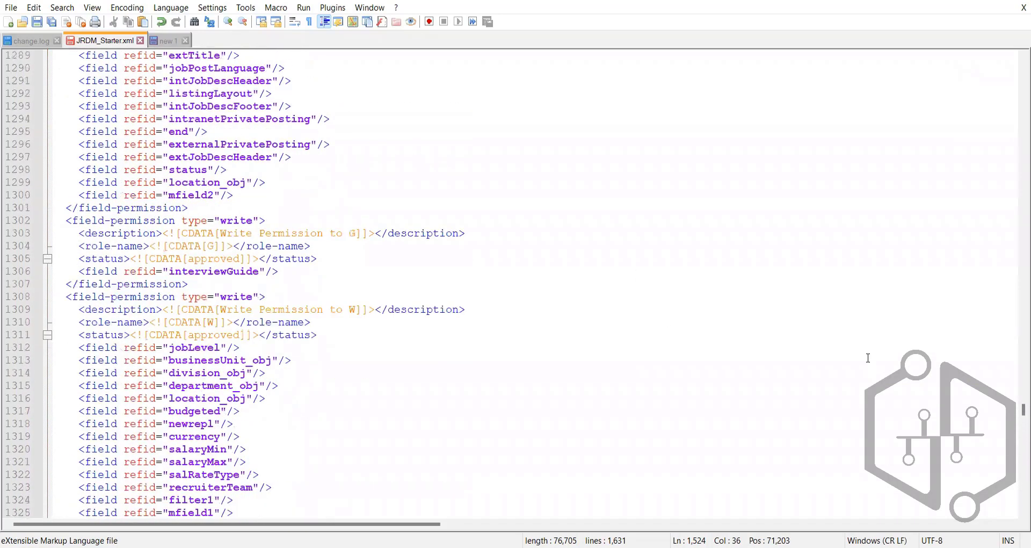
{"action": "scroll", "coordinate": [869, 358], "scroll_direction": "up", "scroll_amount": 14}
{"action": "scroll", "coordinate": [1013, 404], "scroll_direction": "up", "scroll_amount": 1}
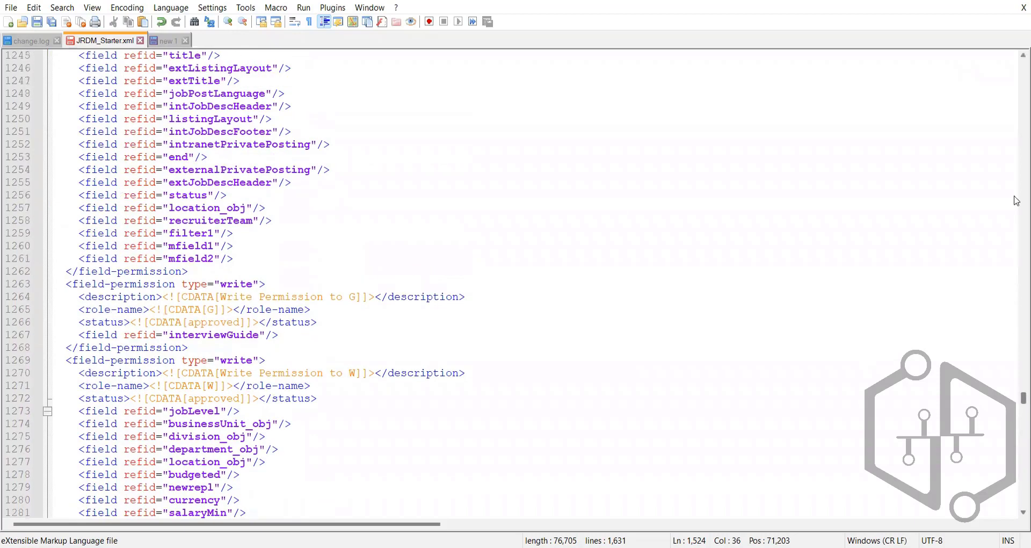
{"action": "scroll", "coordinate": [1017, 201], "scroll_direction": "up", "scroll_amount": 20}
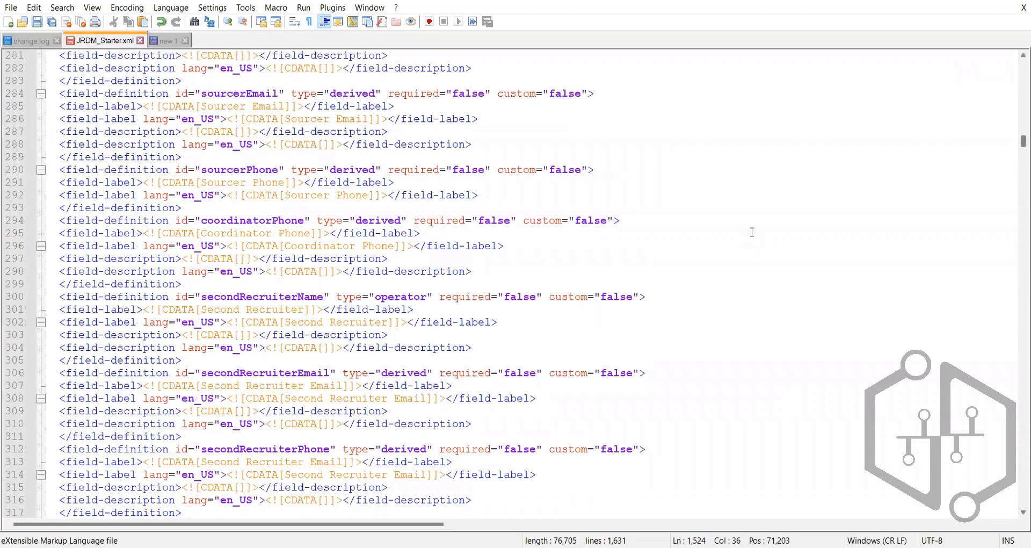
{"action": "scroll", "coordinate": [751, 232], "scroll_direction": "up", "scroll_amount": 20}
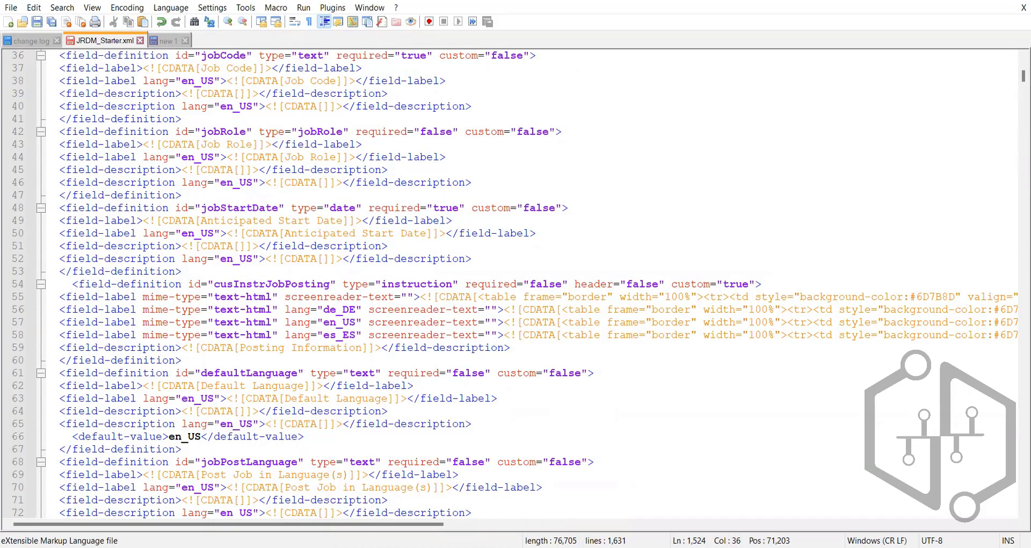
- Switch to the Notepad notes and add the line "SuccessFactors RCM ( accomodate with in those roles)" below the Permission entry
{"action": "key", "text": "alt+Tab"}
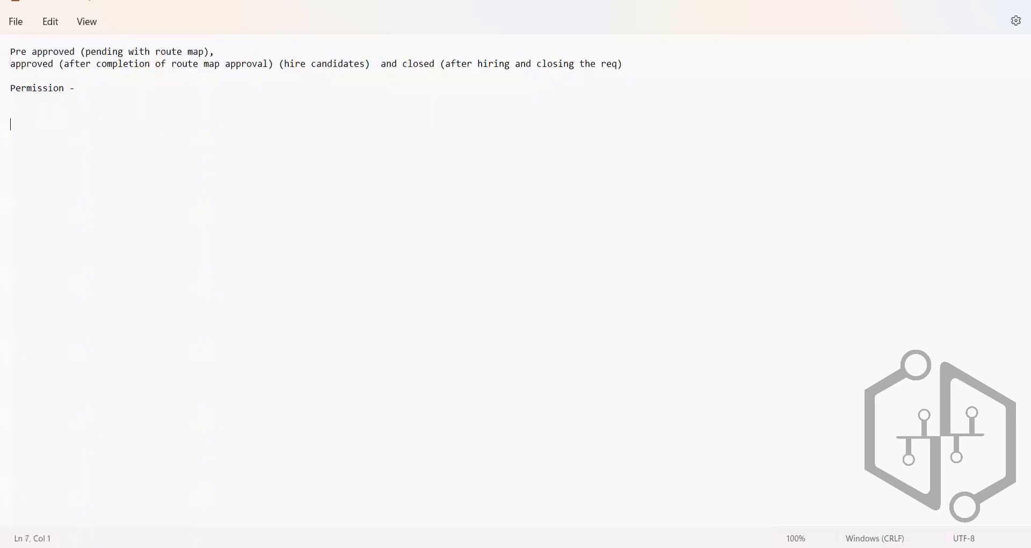
{"action": "type", "text": "SuccessFactors RCM "}
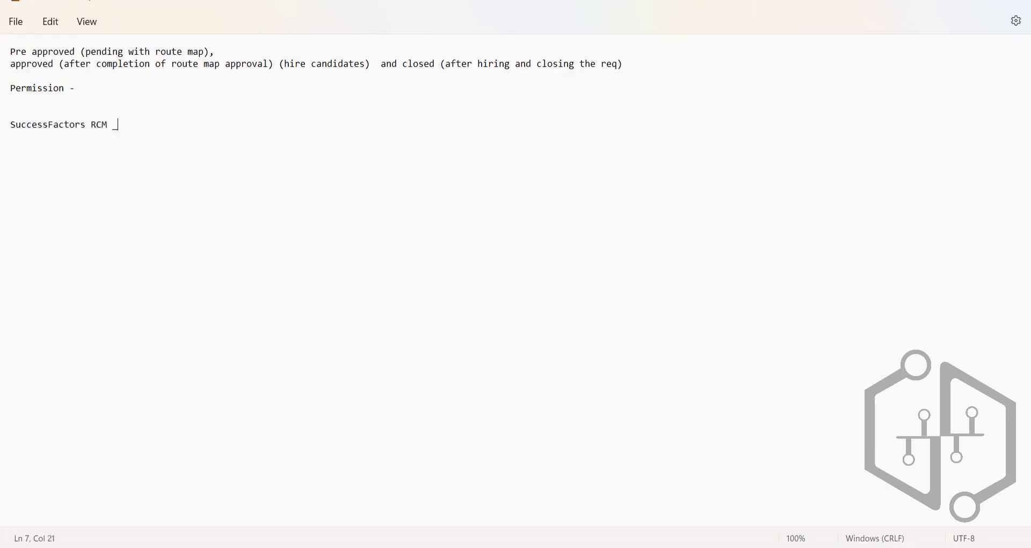
{"action": "type", "text": "( accomodate with in those"}
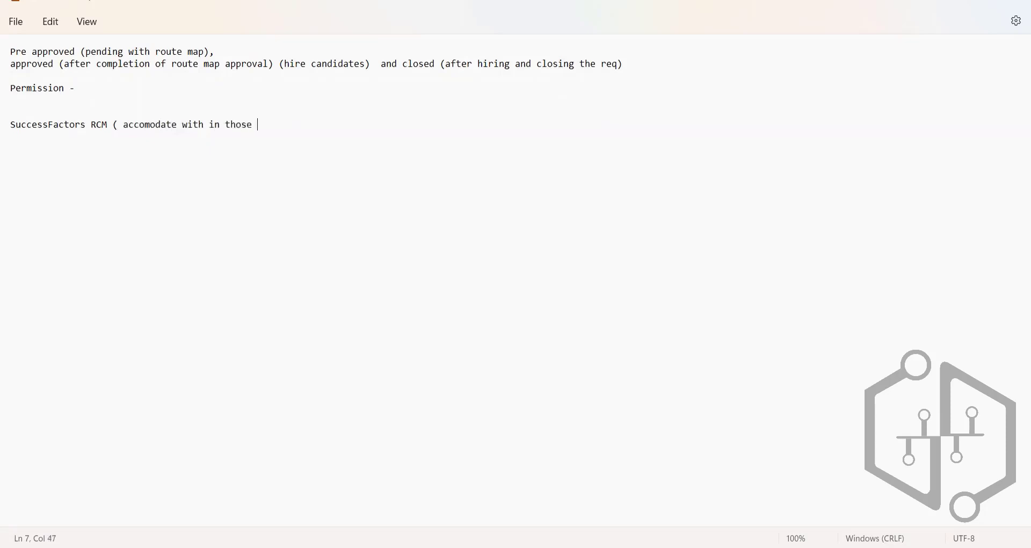
{"action": "type", "text": " roles"}
- Highlight the SuccessFactors RCM note line to emphasize it, and clear the selection
{"action": "left_click_drag", "start_coordinate": [302, 128], "coordinate": [8, 126]}
{"action": "key", "text": "Down"}
{"action": "triple_click", "coordinate": [121, 123]}
{"action": "left_click", "coordinate": [236, 127]}
{"action": "left_click_drag", "start_coordinate": [290, 124], "coordinate": [32, 122]}
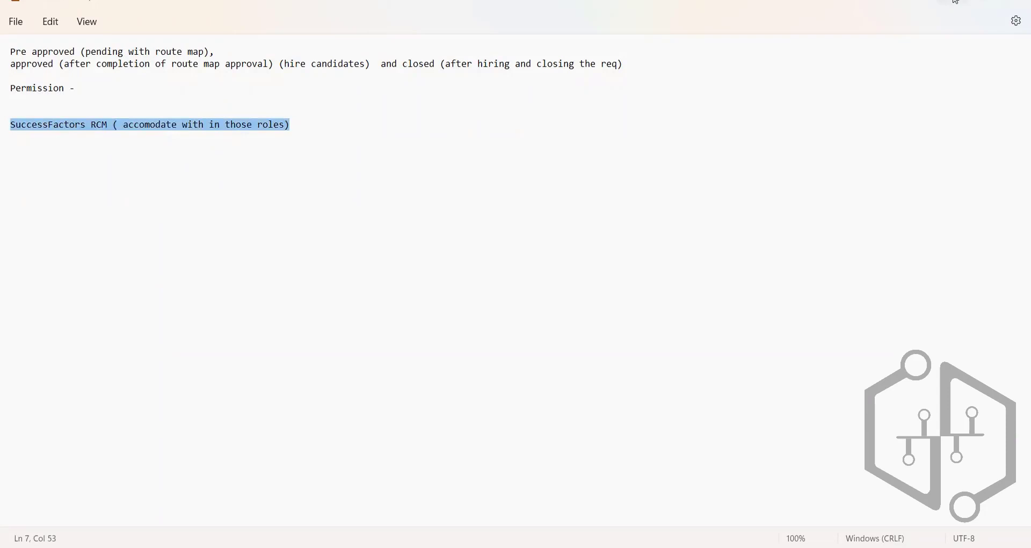
{"action": "left_click", "coordinate": [317, 137]}
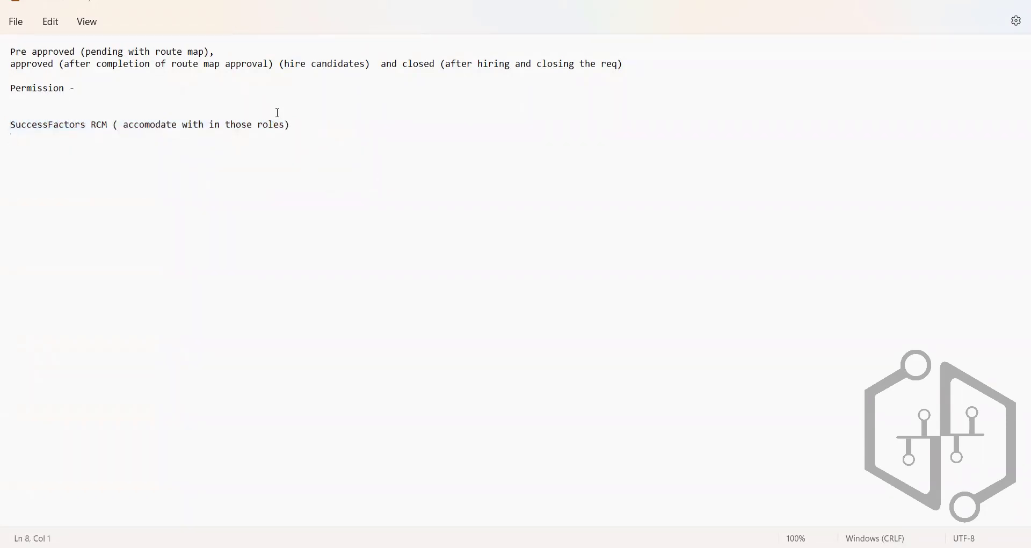
{"action": "left_click_drag", "start_coordinate": [298, 127], "coordinate": [8, 124]}
{"action": "left_click", "coordinate": [340, 148]}
- Switch to the SAP SuccessFactors Recruiting guide in Acrobat Reader, maximize it, and find the recruiting operator designator table on page 84
{"action": "key", "text": "alt+Tab"}
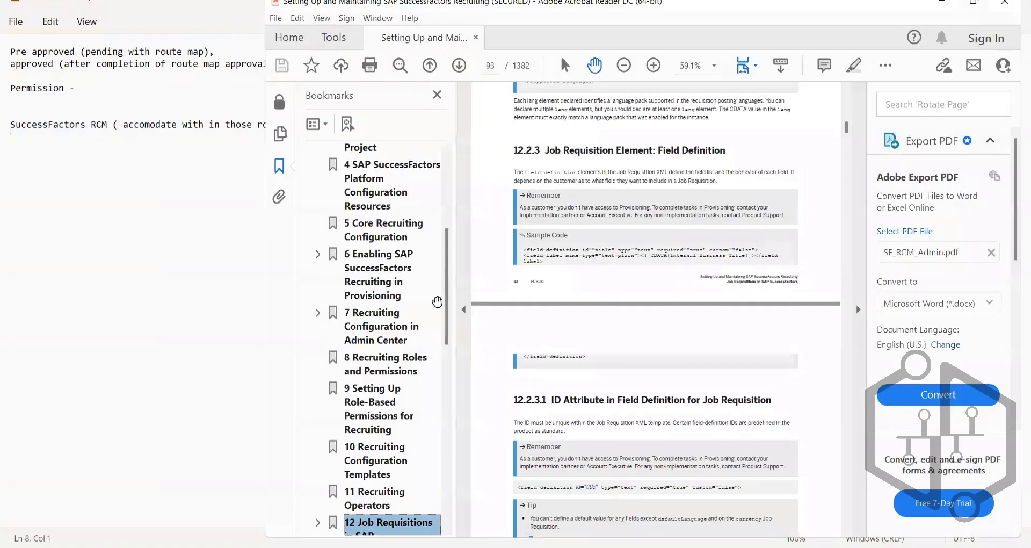
{"action": "key", "text": "super+Up"}
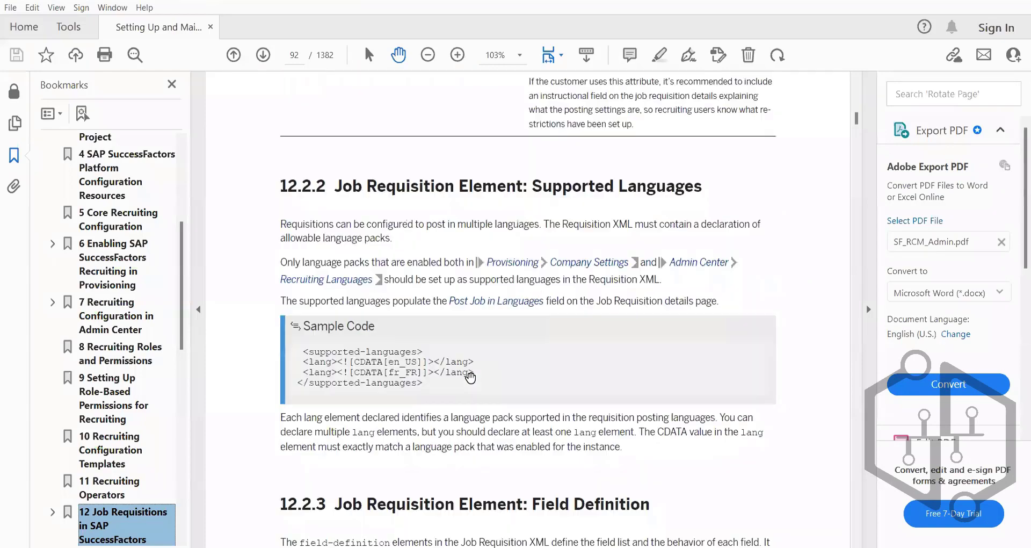
{"action": "scroll", "coordinate": [471, 378], "scroll_direction": "up", "scroll_amount": 15}
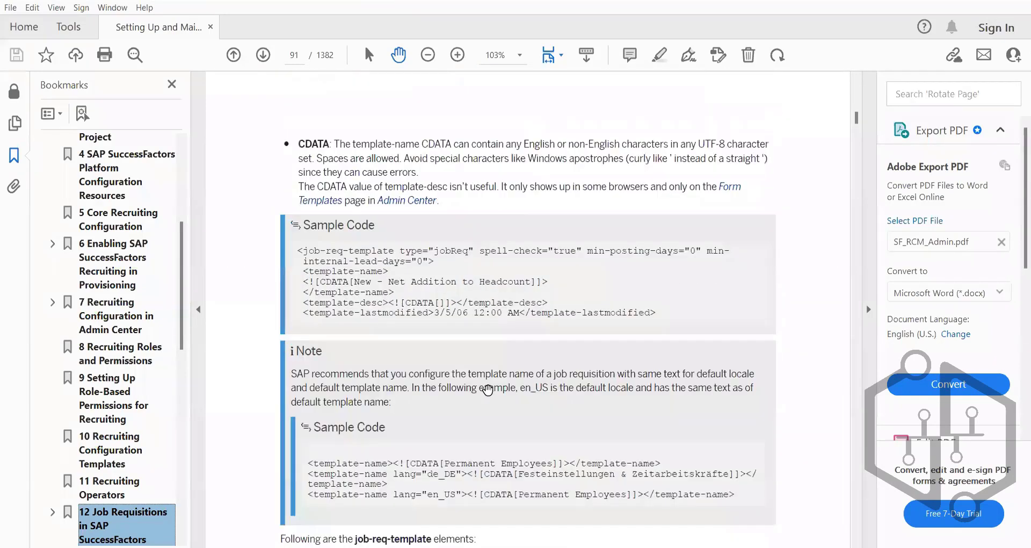
{"action": "scroll", "coordinate": [487, 389], "scroll_direction": "up", "scroll_amount": 15}
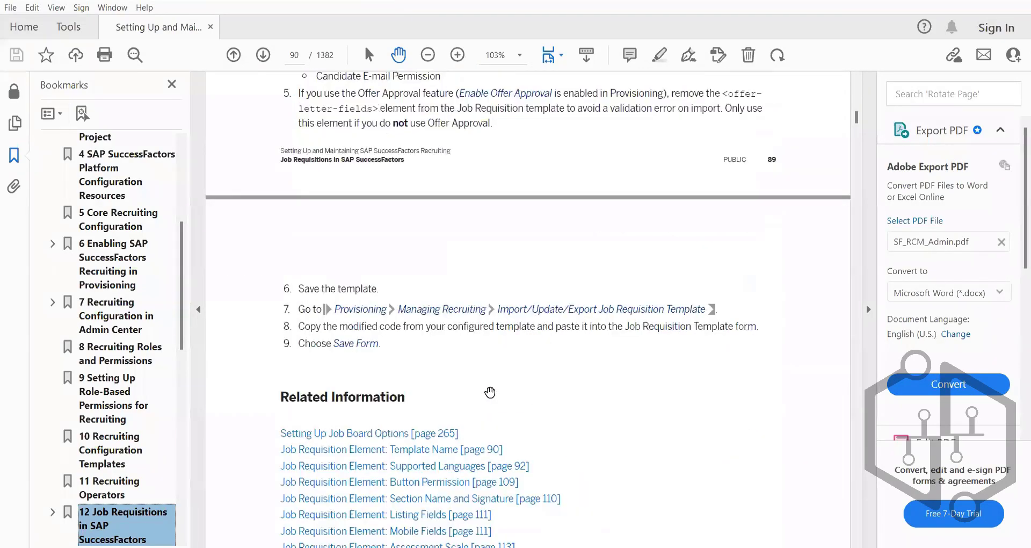
{"action": "scroll", "coordinate": [490, 393], "scroll_direction": "up", "scroll_amount": 15}
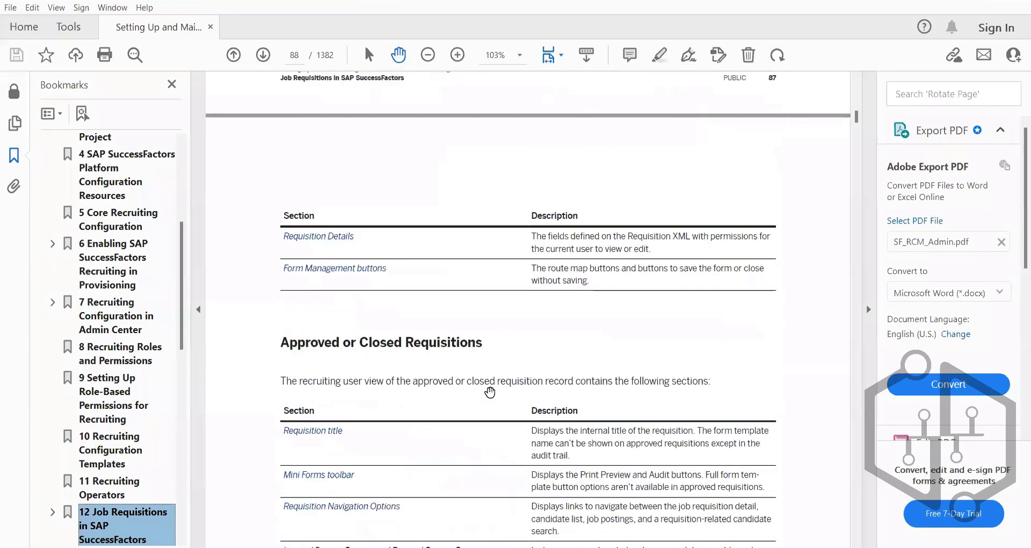
{"action": "scroll", "coordinate": [490, 393], "scroll_direction": "up", "scroll_amount": 10}
{"action": "scroll", "coordinate": [466, 463], "scroll_direction": "up", "scroll_amount": 5}
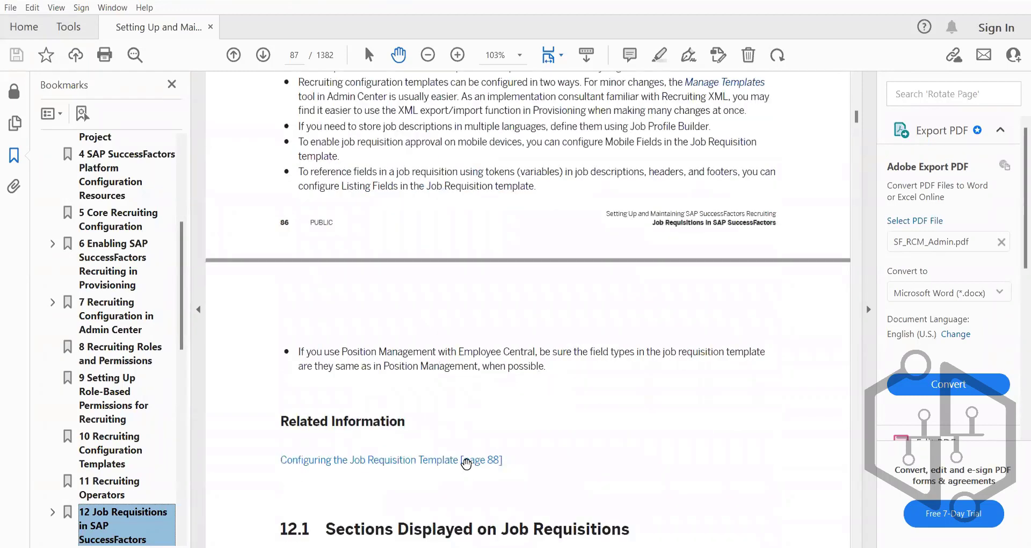
{"action": "scroll", "coordinate": [466, 463], "scroll_direction": "up", "scroll_amount": 15}
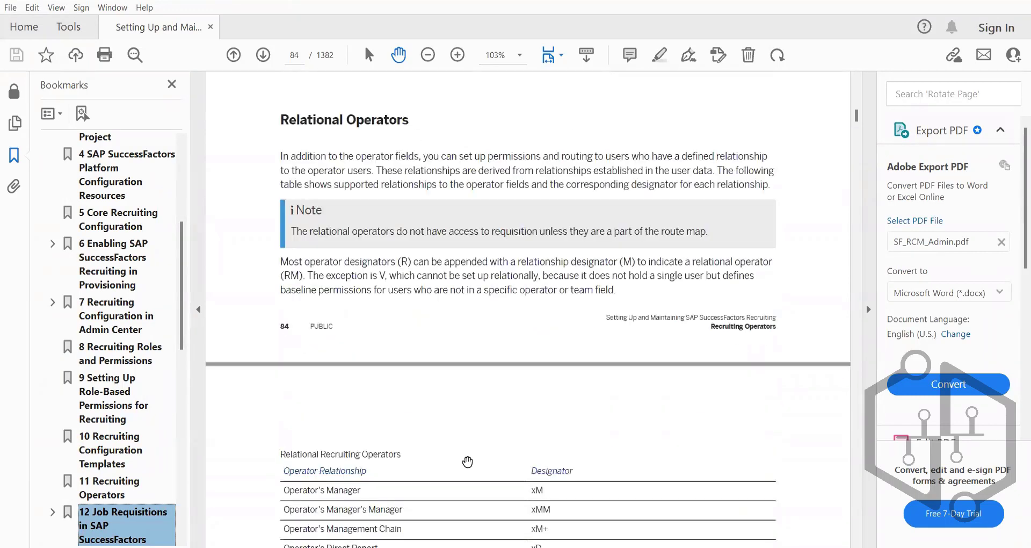
{"action": "scroll", "coordinate": [467, 462], "scroll_direction": "up", "scroll_amount": 10}
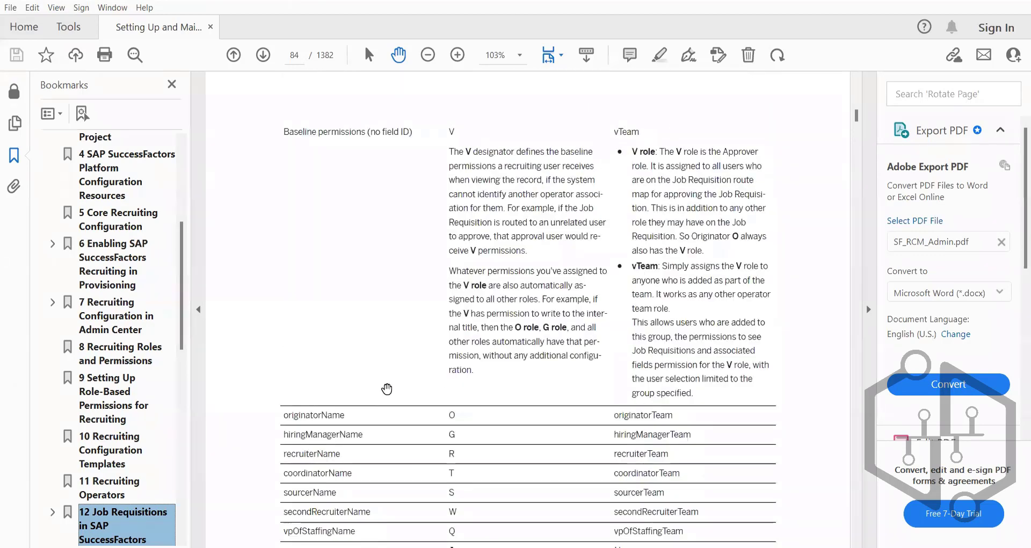
{"action": "scroll", "coordinate": [403, 371], "scroll_direction": "down", "scroll_amount": 3}
{"action": "scroll", "coordinate": [414, 410], "scroll_direction": "up", "scroll_amount": 3}
{"action": "scroll", "coordinate": [470, 460], "scroll_direction": "down", "scroll_amount": 3}
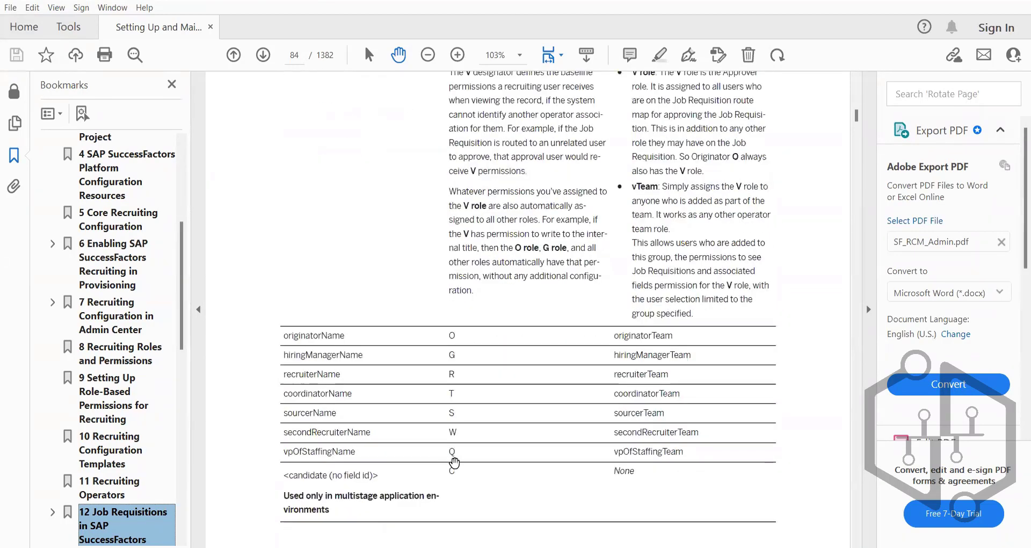
- Highlight the operator rows between originatorName and vpOfStaffingName along with their role designators
{"action": "left_click_drag", "start_coordinate": [455, 463], "coordinate": [466, 445]}
{"action": "left_click", "coordinate": [394, 403]}
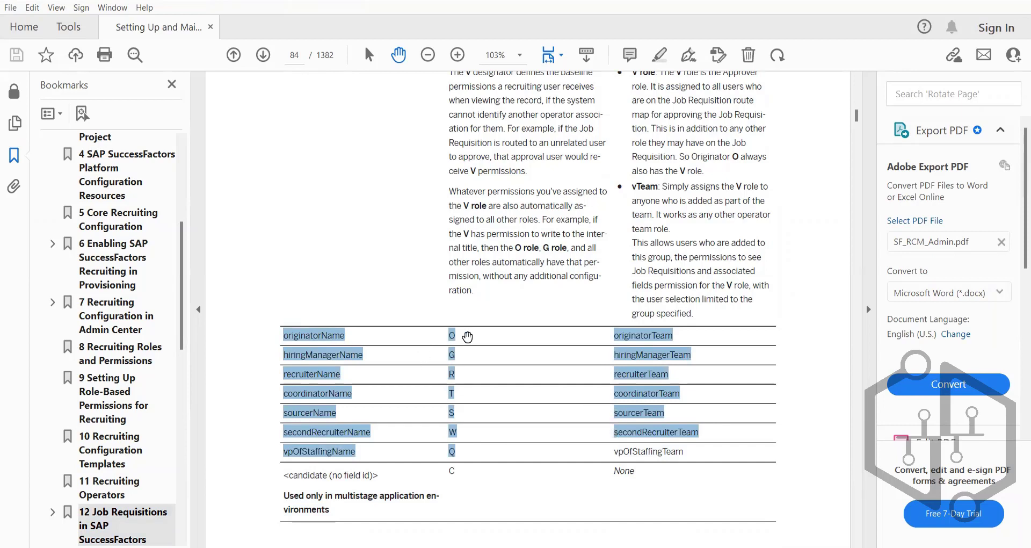
{"action": "left_click", "coordinate": [469, 456]}
{"action": "left_click_drag", "start_coordinate": [436, 508], "coordinate": [296, 374]}
{"action": "left_click", "coordinate": [468, 455]}
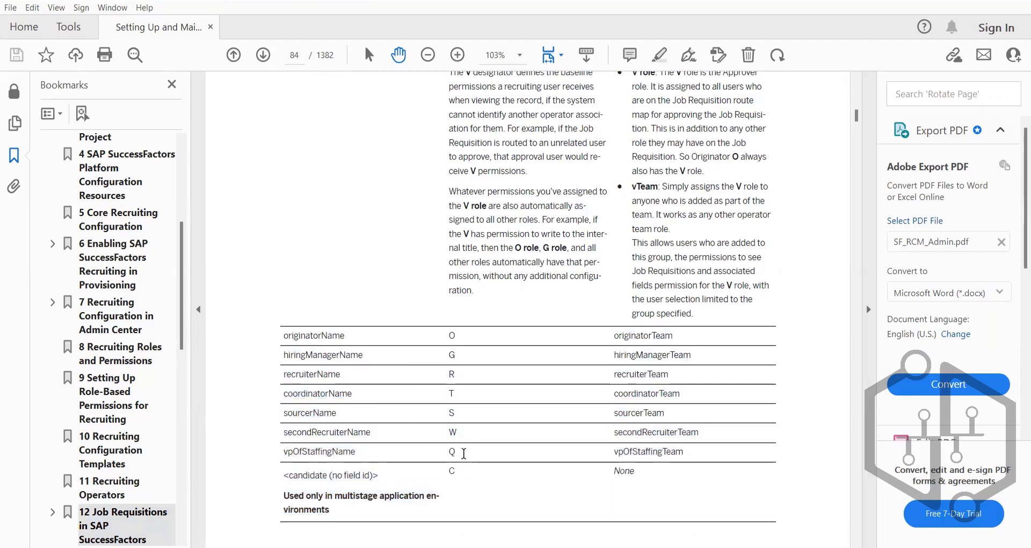
{"action": "left_click_drag", "start_coordinate": [439, 507], "coordinate": [464, 413]}
{"action": "left_click", "coordinate": [295, 342]}
{"action": "left_click_drag", "start_coordinate": [469, 372], "coordinate": [316, 368]}
{"action": "left_click_drag", "start_coordinate": [470, 444], "coordinate": [472, 374]}
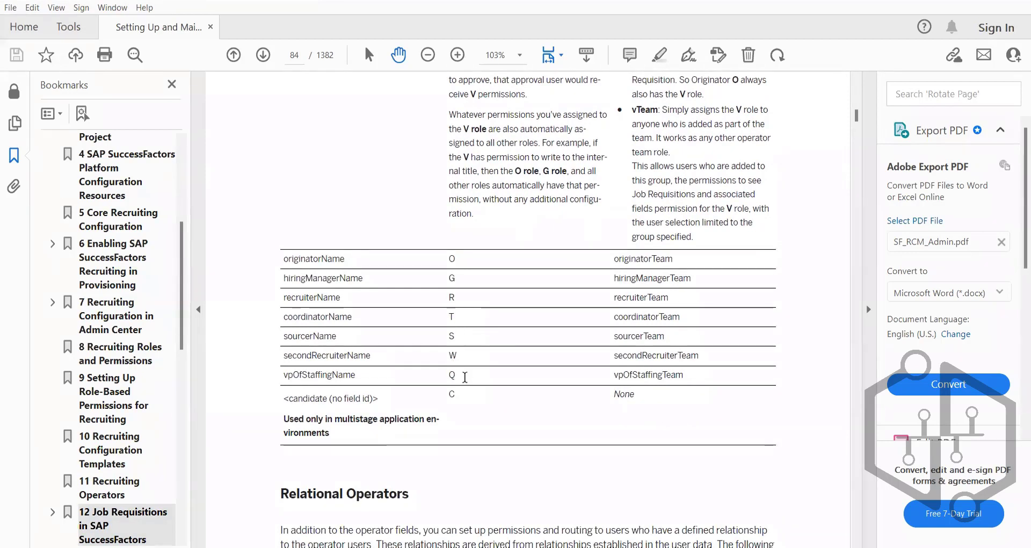
- Highlight designators O through Q in the operator table again, clear the selection, and switch back to the Notepad notes
{"action": "left_click_drag", "start_coordinate": [465, 377], "coordinate": [388, 365]}
{"action": "left_click_drag", "start_coordinate": [465, 377], "coordinate": [287, 264]}
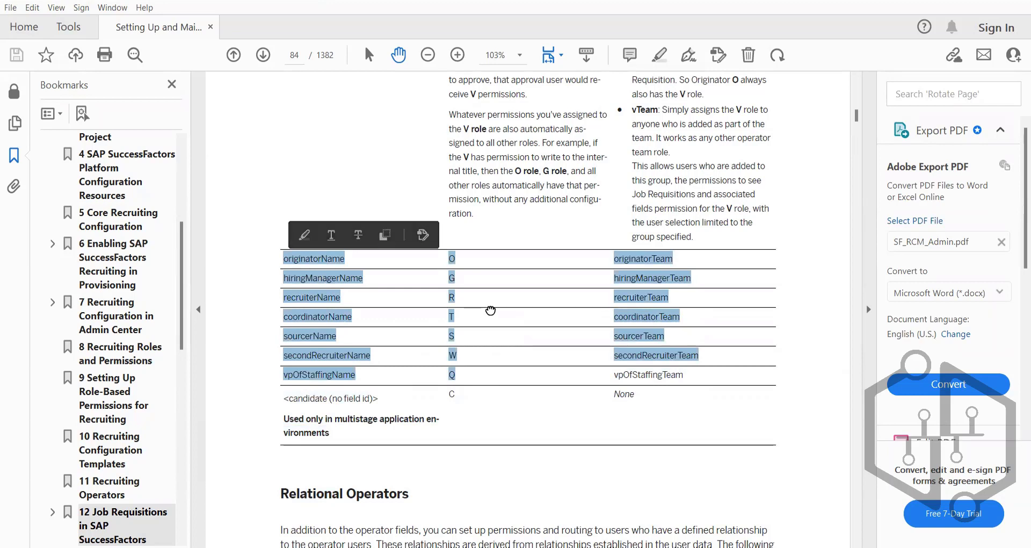
{"action": "left_click", "coordinate": [470, 368]}
{"action": "left_click_drag", "start_coordinate": [461, 376], "coordinate": [285, 262]}
{"action": "left_click", "coordinate": [475, 323]}
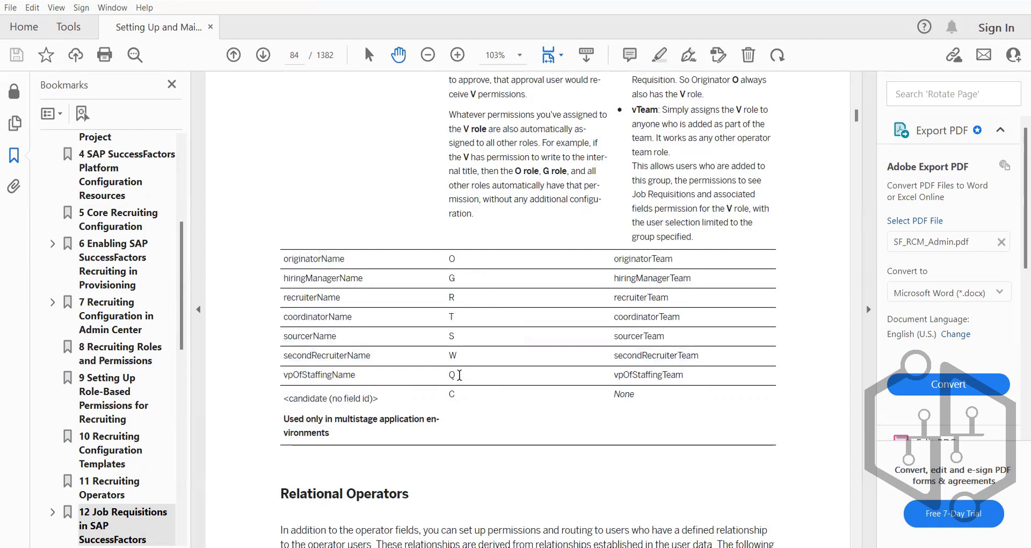
{"action": "left_click_drag", "start_coordinate": [459, 374], "coordinate": [458, 347]}
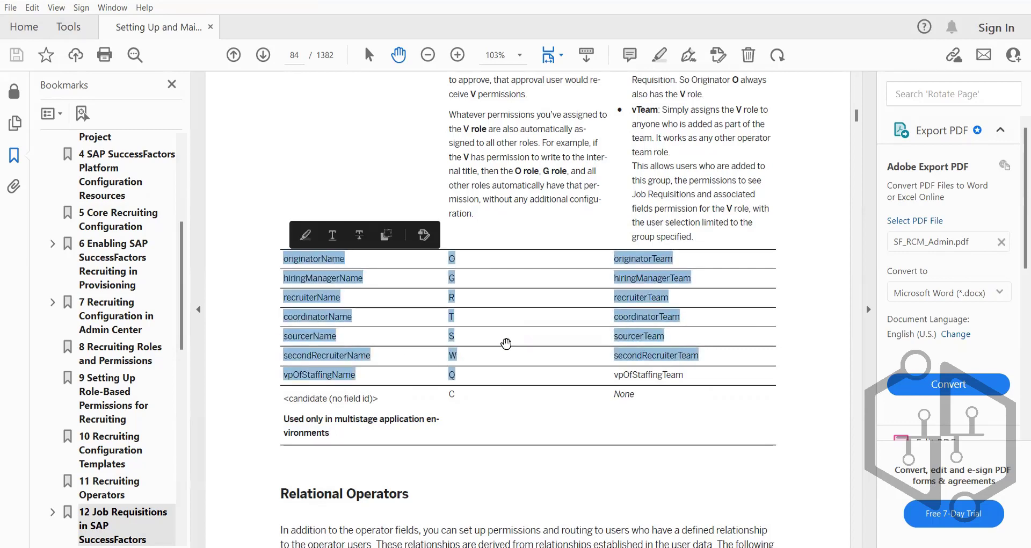
{"action": "left_click", "coordinate": [505, 343]}
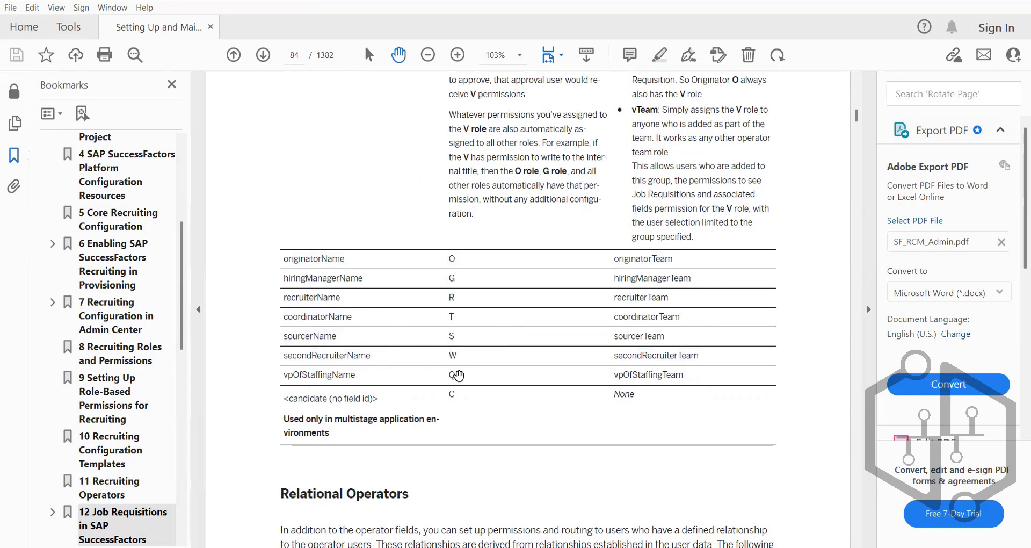
{"action": "left_click_drag", "start_coordinate": [454, 371], "coordinate": [448, 259]}
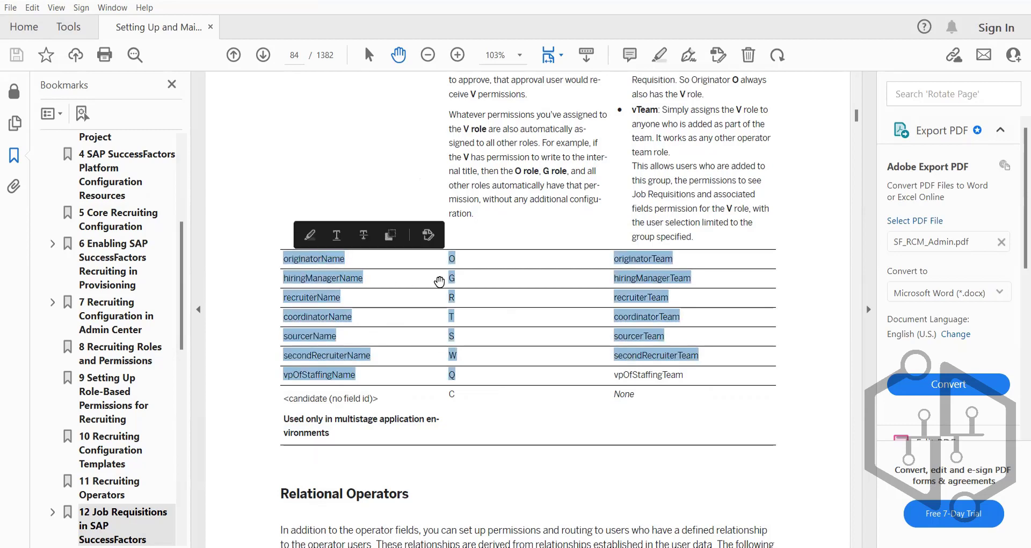
{"action": "left_click", "coordinate": [433, 290]}
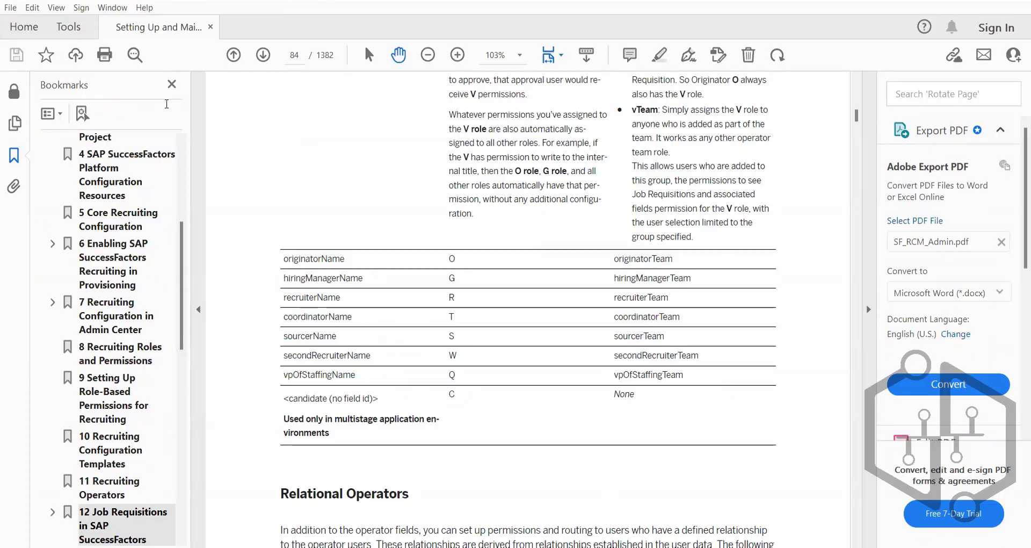
{"action": "key", "text": "alt+Tab"}
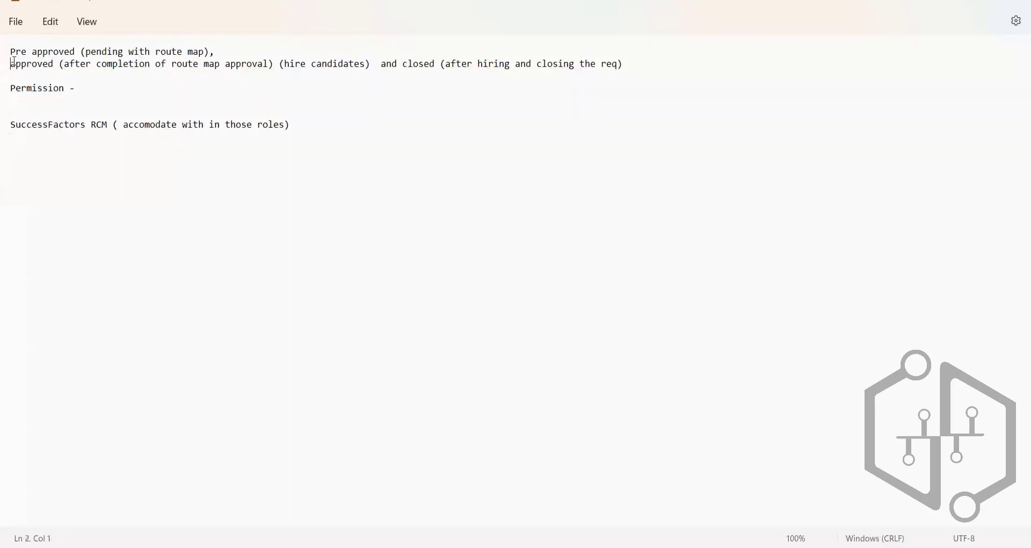
- Highlight the approved and closed status line in the notes, and place the cursor after "Permission -"
{"action": "left_click_drag", "start_coordinate": [14, 63], "coordinate": [86, 65]}
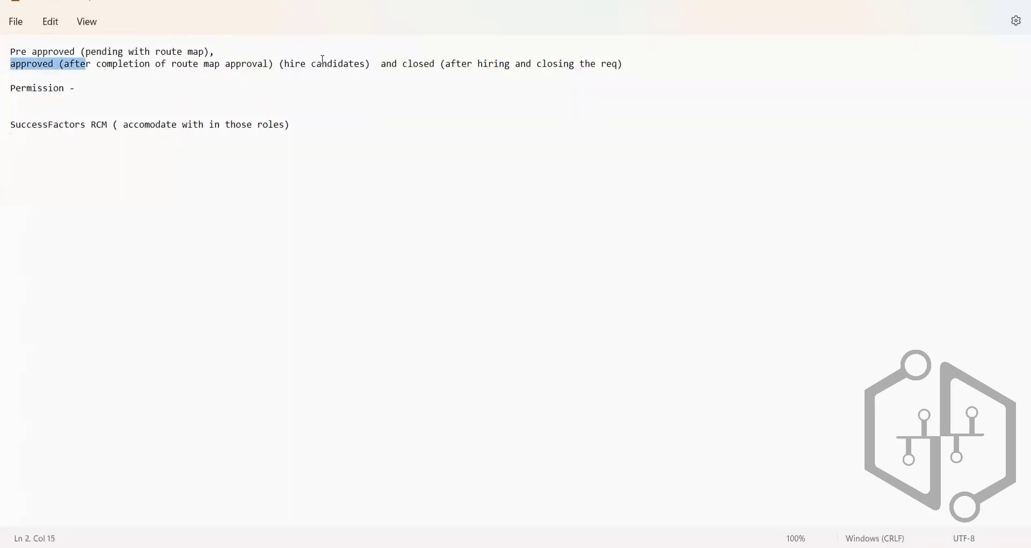
{"action": "left_click_drag", "start_coordinate": [257, 64], "coordinate": [625, 67]}
{"action": "left_click", "coordinate": [114, 94]}
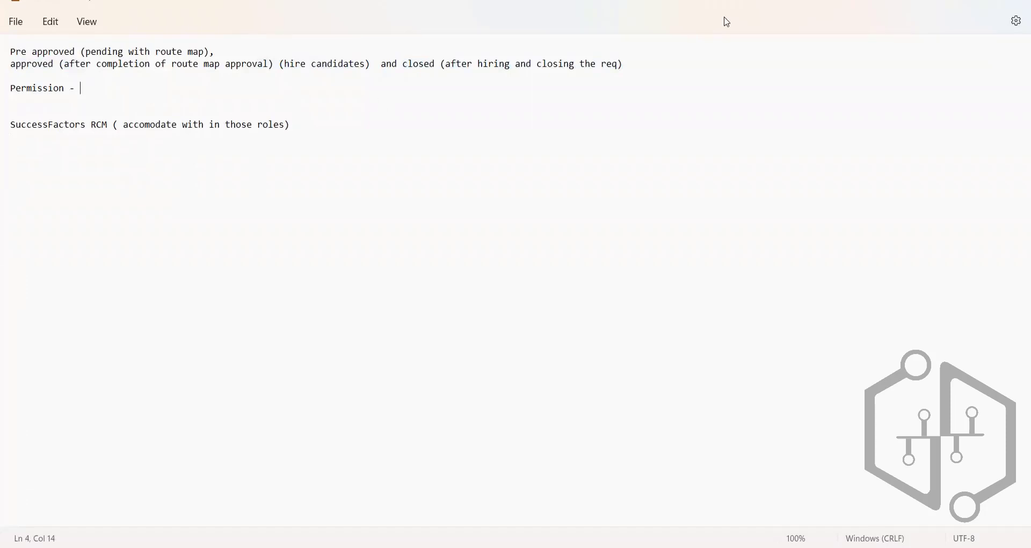
- Switch to JRDM_Starter.xml in Notepad++ and examine the field definitions and read/write field-permission blocks through the end of the file
{"action": "left_click", "coordinate": [957, 1]}
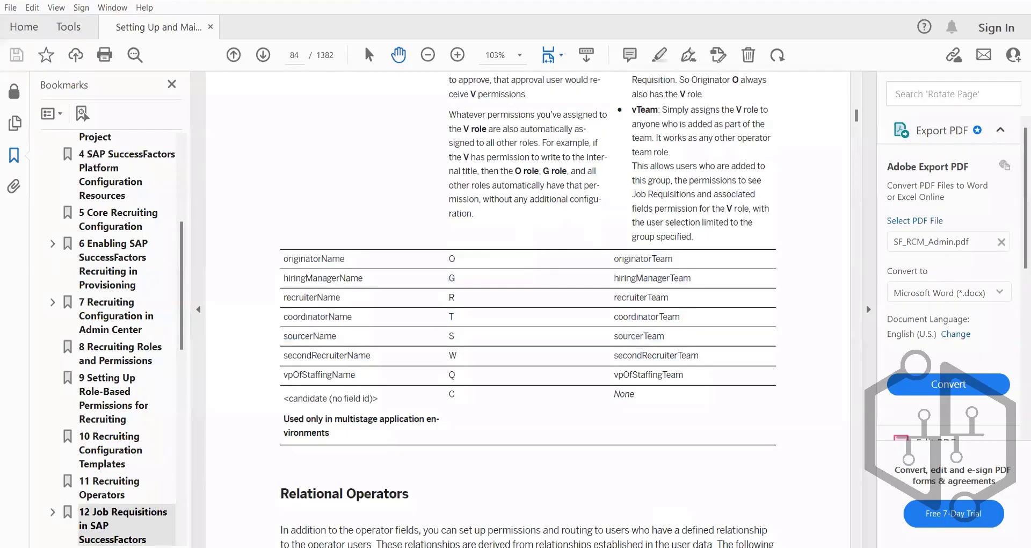
{"action": "key", "text": "alt+Tab"}
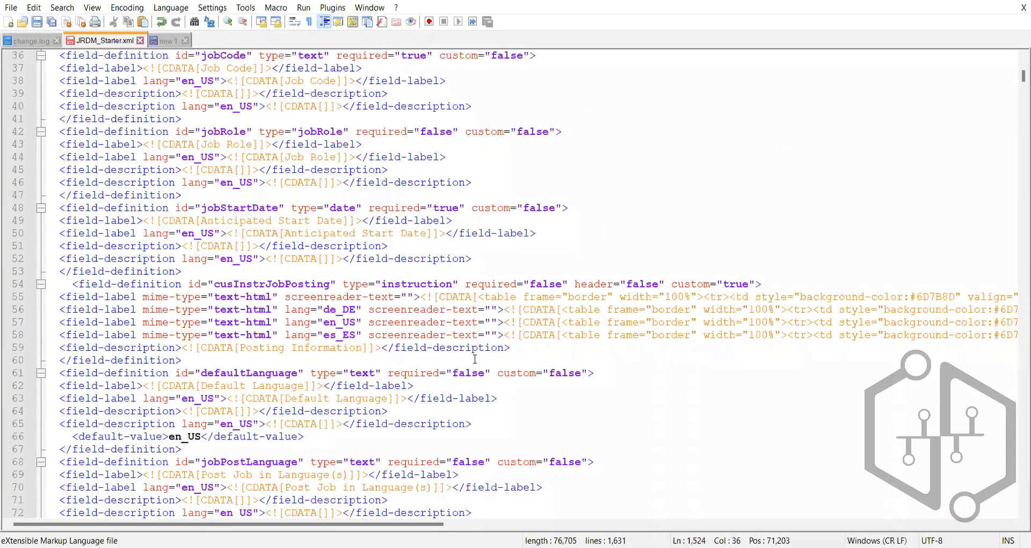
{"action": "scroll", "coordinate": [475, 359], "scroll_direction": "down", "scroll_amount": 9}
{"action": "scroll", "coordinate": [475, 359], "scroll_direction": "down", "scroll_amount": 20}
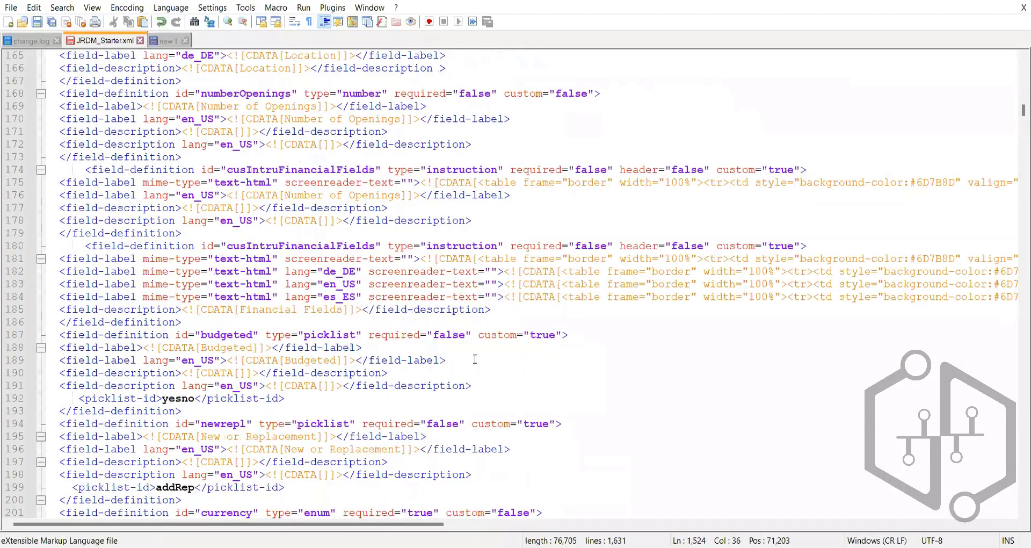
{"action": "scroll", "coordinate": [475, 358], "scroll_direction": "down", "scroll_amount": 20}
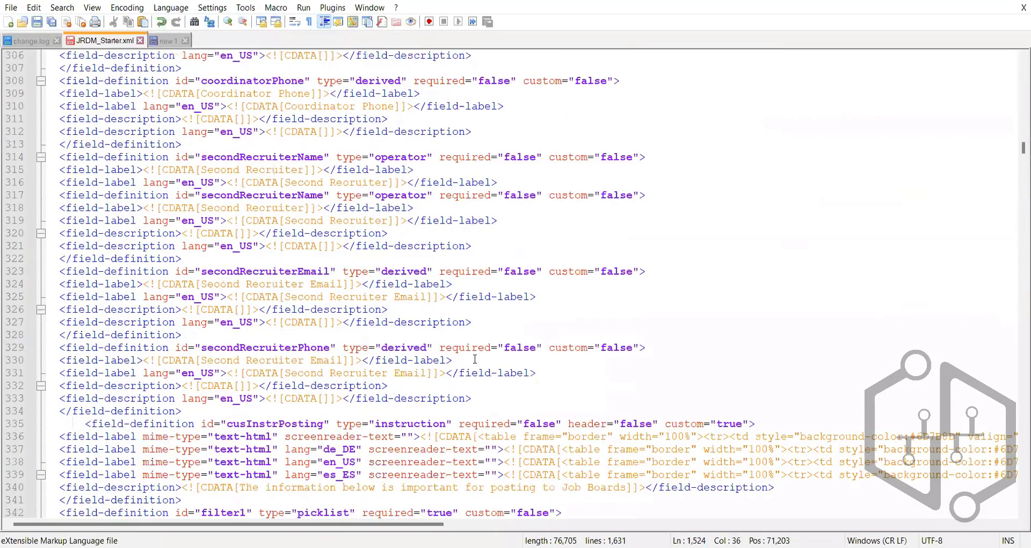
{"action": "scroll", "coordinate": [475, 360], "scroll_direction": "down", "scroll_amount": 20}
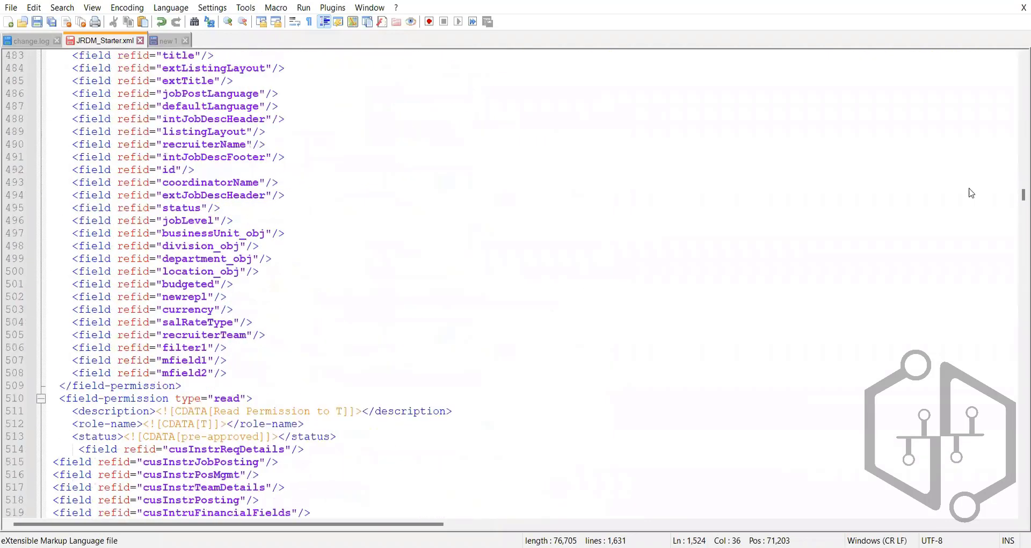
{"action": "scroll", "coordinate": [1015, 211], "scroll_direction": "down", "scroll_amount": 14}
{"action": "scroll", "coordinate": [488, 322], "scroll_direction": "down", "scroll_amount": 20}
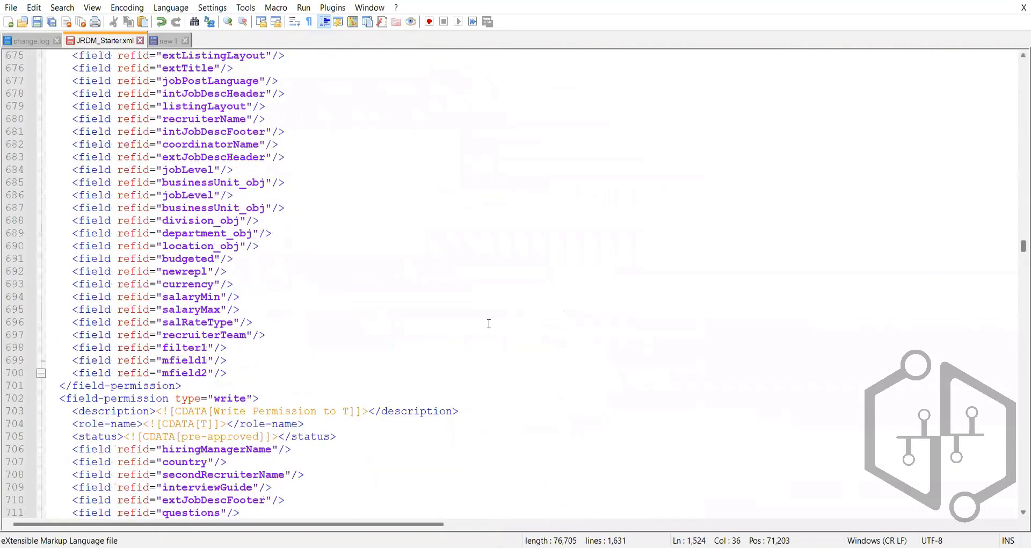
{"action": "scroll", "coordinate": [489, 323], "scroll_direction": "down", "scroll_amount": 20}
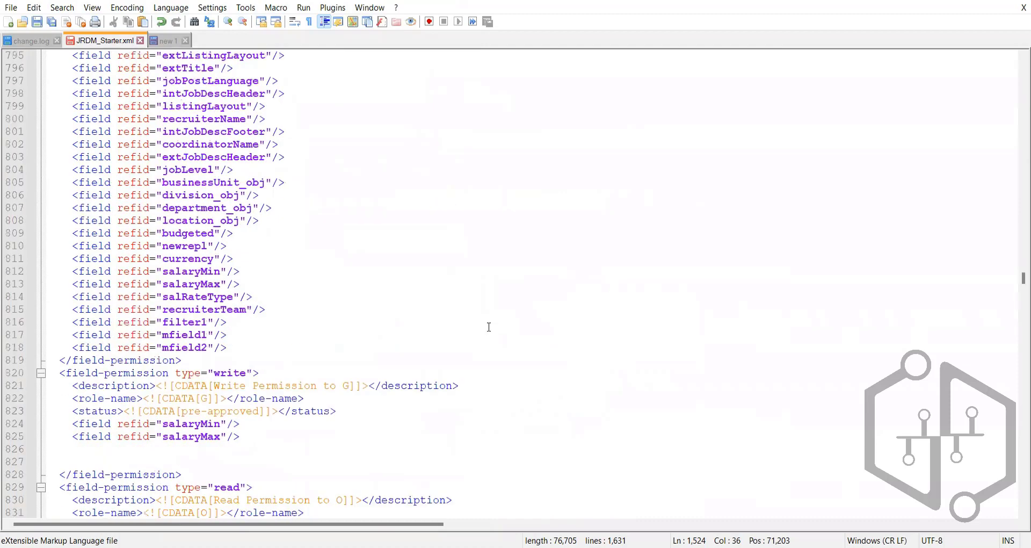
{"action": "scroll", "coordinate": [490, 326], "scroll_direction": "down", "scroll_amount": 20}
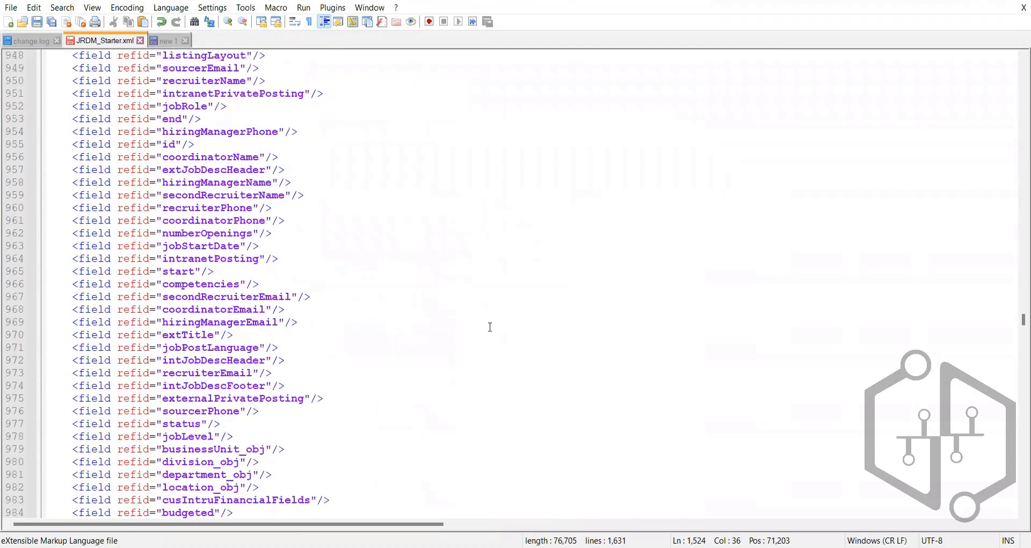
{"action": "scroll", "coordinate": [491, 326], "scroll_direction": "down", "scroll_amount": 20}
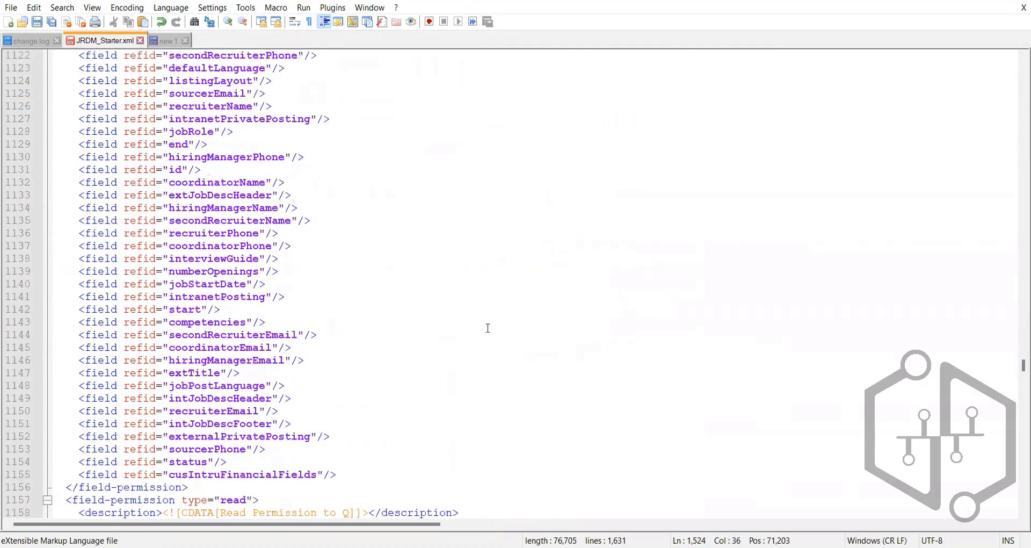
{"action": "scroll", "coordinate": [493, 330], "scroll_direction": "down", "scroll_amount": 20}
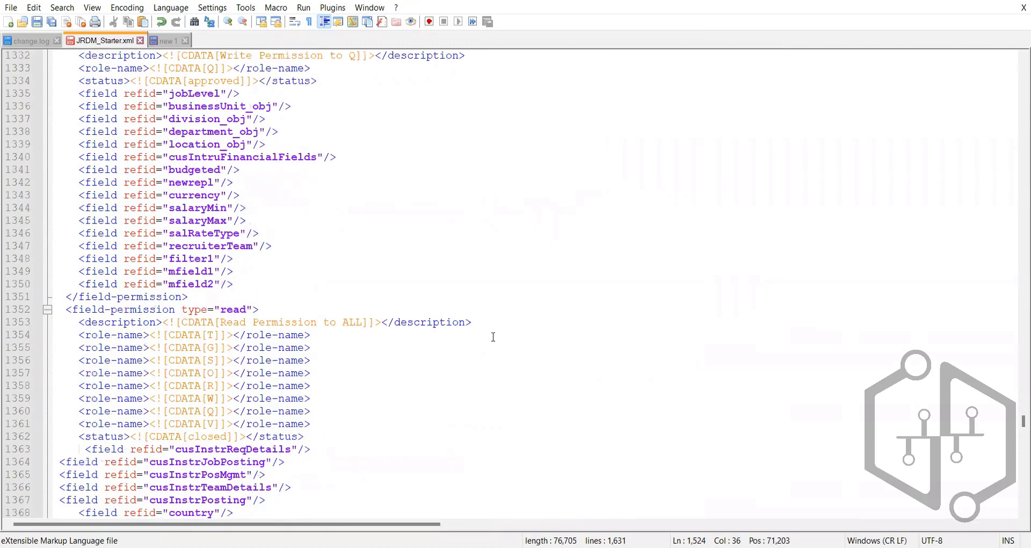
{"action": "scroll", "coordinate": [493, 337], "scroll_direction": "down", "scroll_amount": 20}
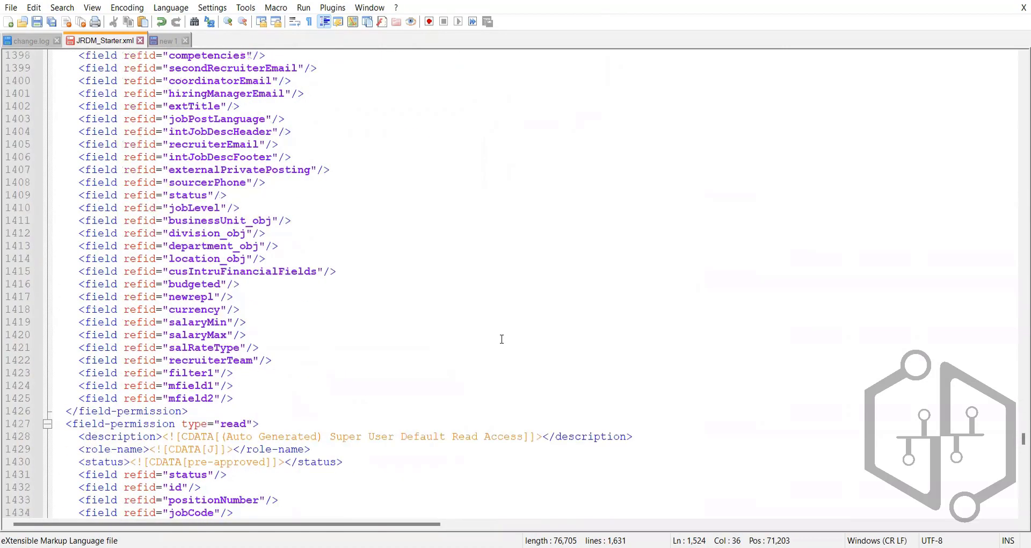
{"action": "scroll", "coordinate": [481, 408], "scroll_direction": "down", "scroll_amount": 20}
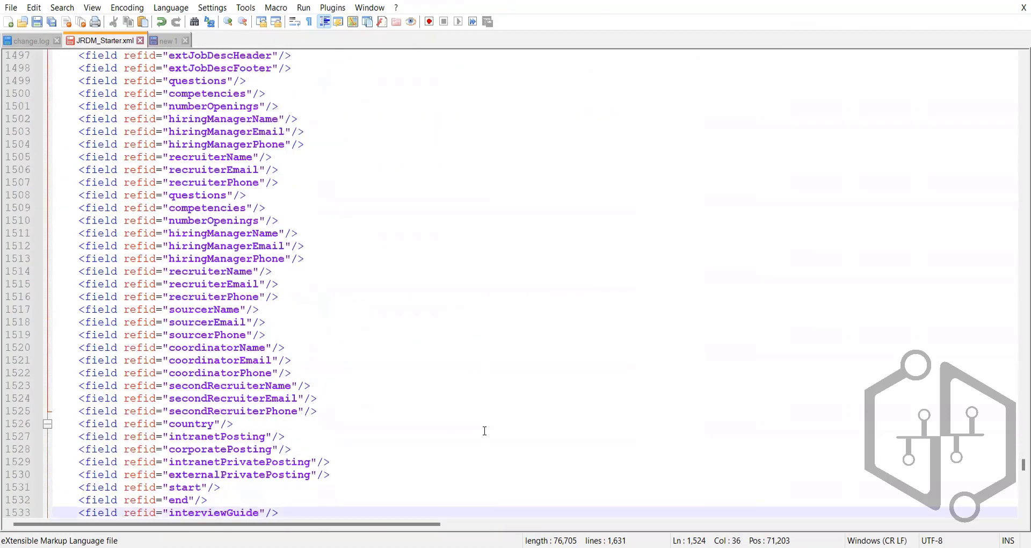
{"action": "scroll", "coordinate": [485, 430], "scroll_direction": "down", "scroll_amount": 20}
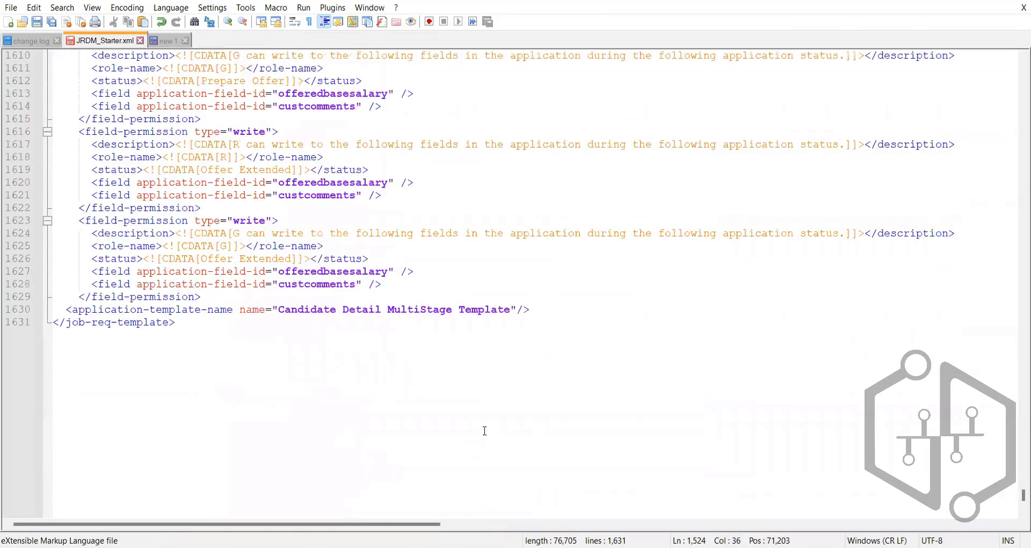
{"action": "scroll", "coordinate": [498, 423], "scroll_direction": "up", "scroll_amount": 18}
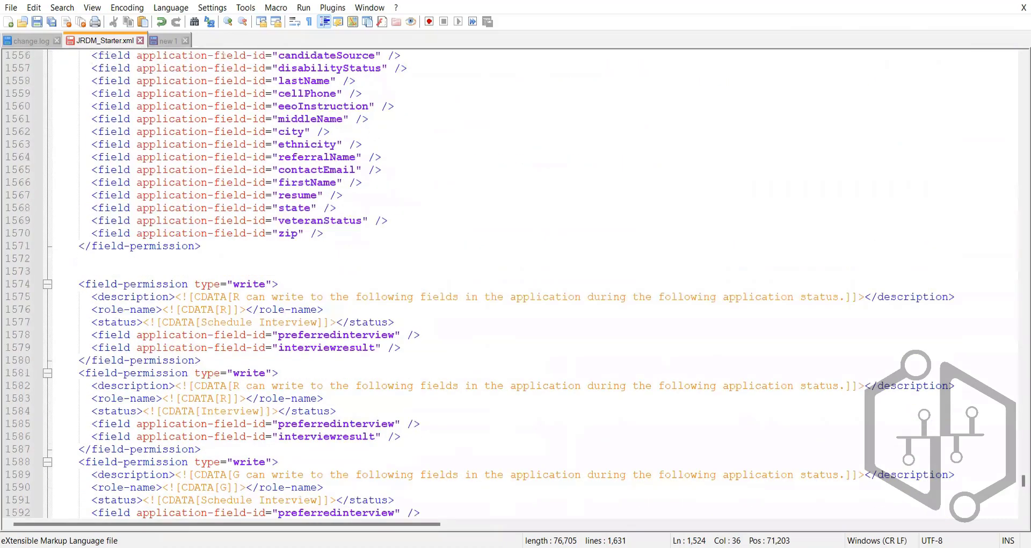
- Switch to the Notepad notes and complete the Permission line with "Button Permission - Close requisition, Reopen requisition"
{"action": "key", "text": "alt+Tab"}
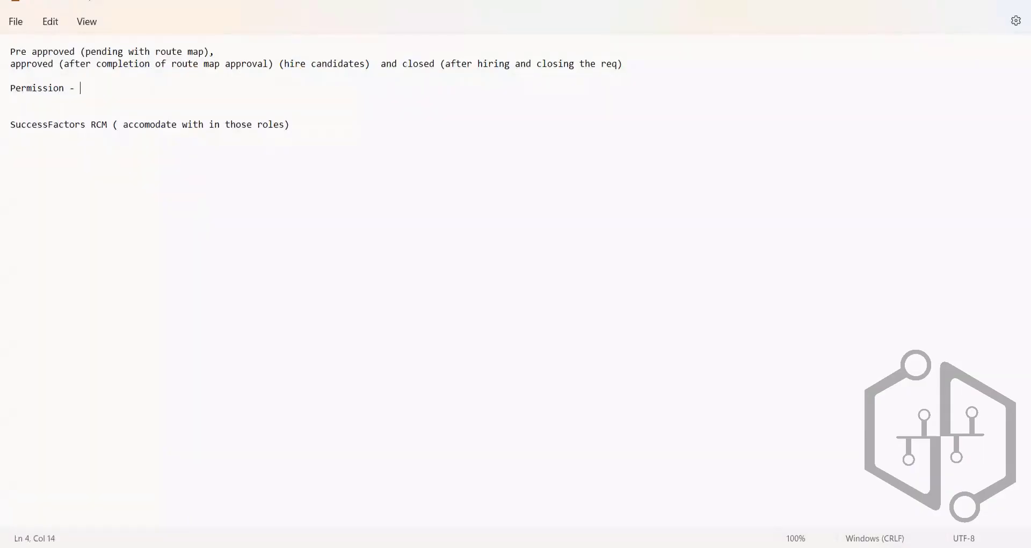
{"action": "type", "text": "Button Permissi"}
{"action": "type", "text": "on - Cl"}
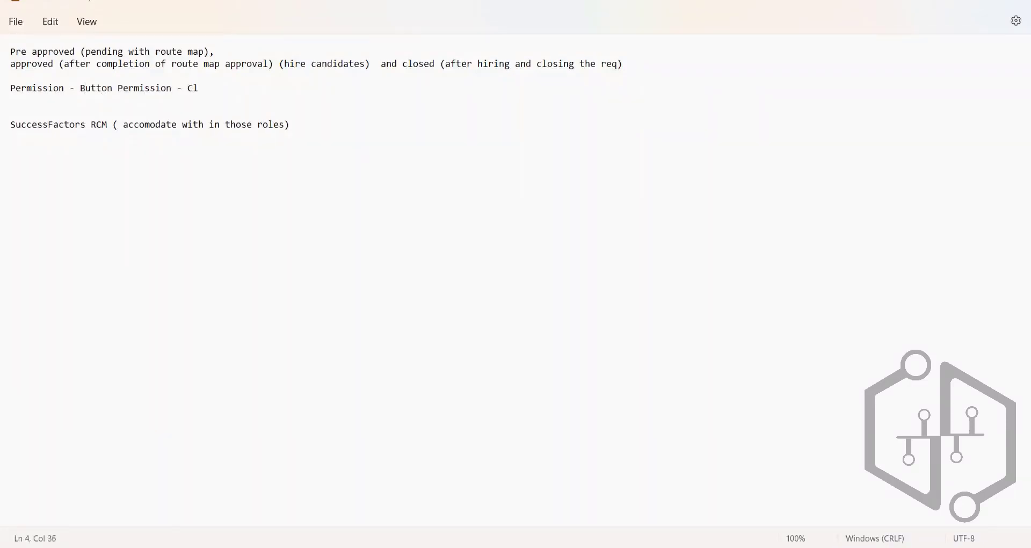
{"action": "type", "text": "ose requisition, REopen requ"}
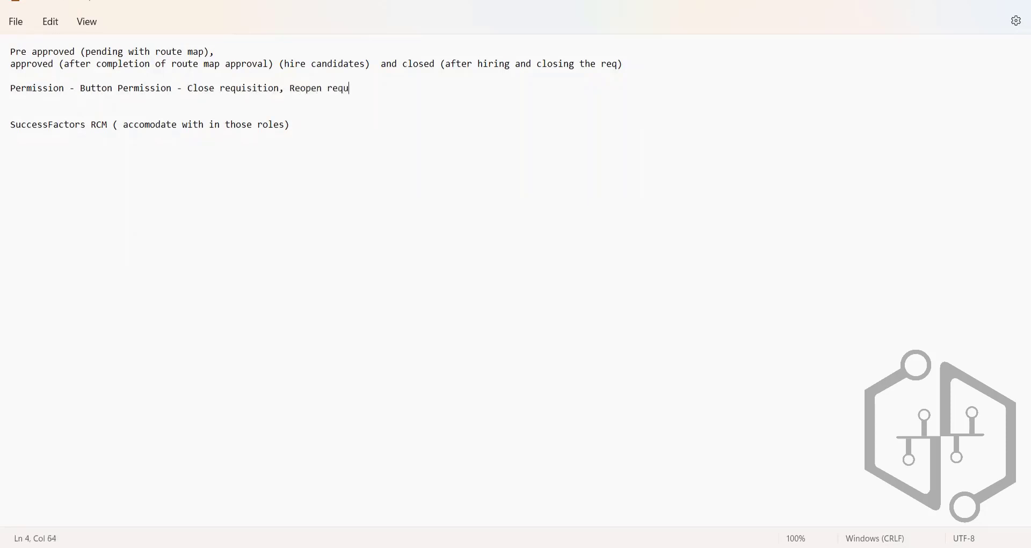
{"action": "type", "text": "isition"}
- Switch back to JRDM_Starter.xml, search for "button" to locate the button-permission block, and close the search
{"action": "key", "text": "alt+Tab"}
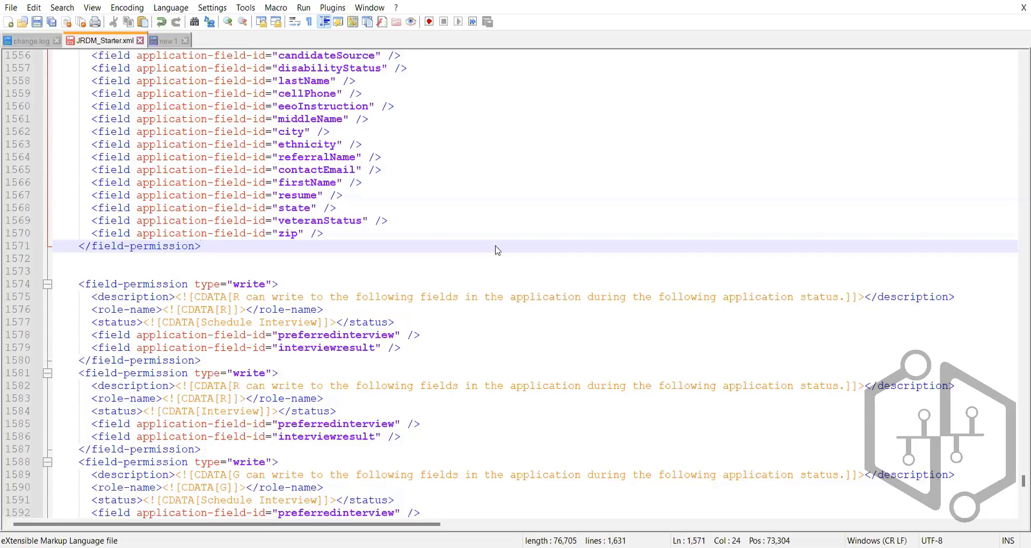
{"action": "key", "text": "ctrl+f"}
{"action": "type", "text": "button"}
{"action": "key", "text": "Return"}
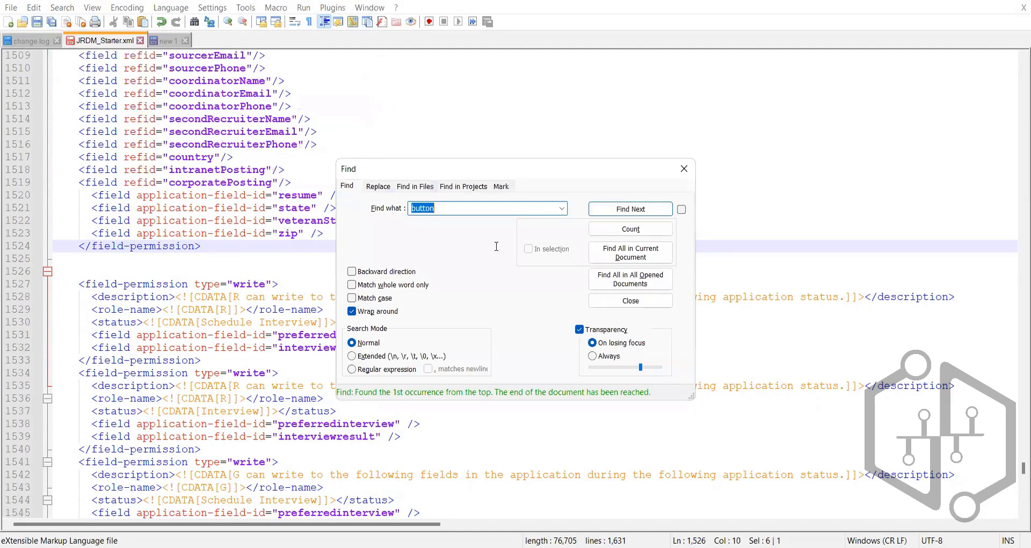
{"action": "key", "text": "Escape"}
{"action": "left_click", "coordinate": [182, 286]}
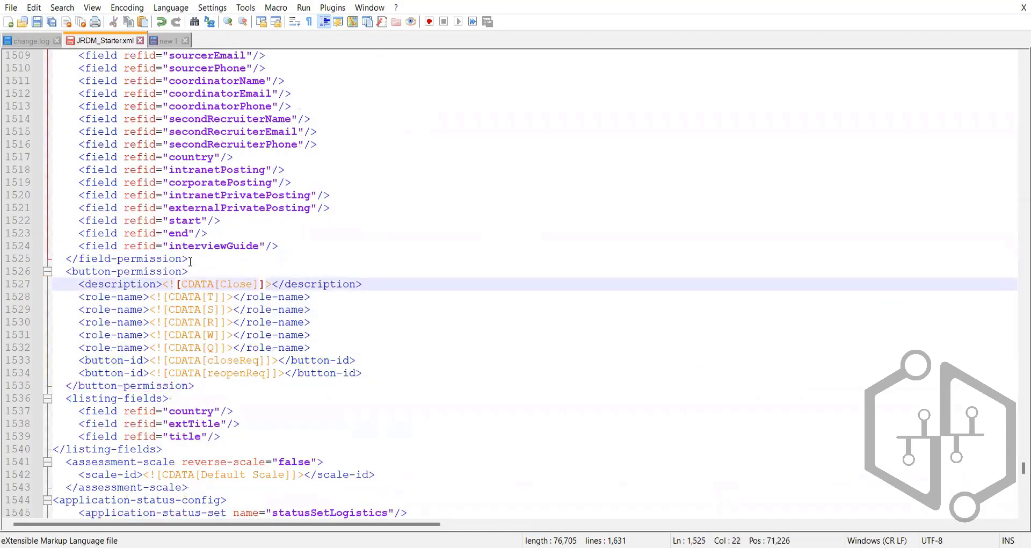
- Insert a blank line between the closing field-permission tag and the button-permission block
{"action": "left_click", "coordinate": [191, 263]}
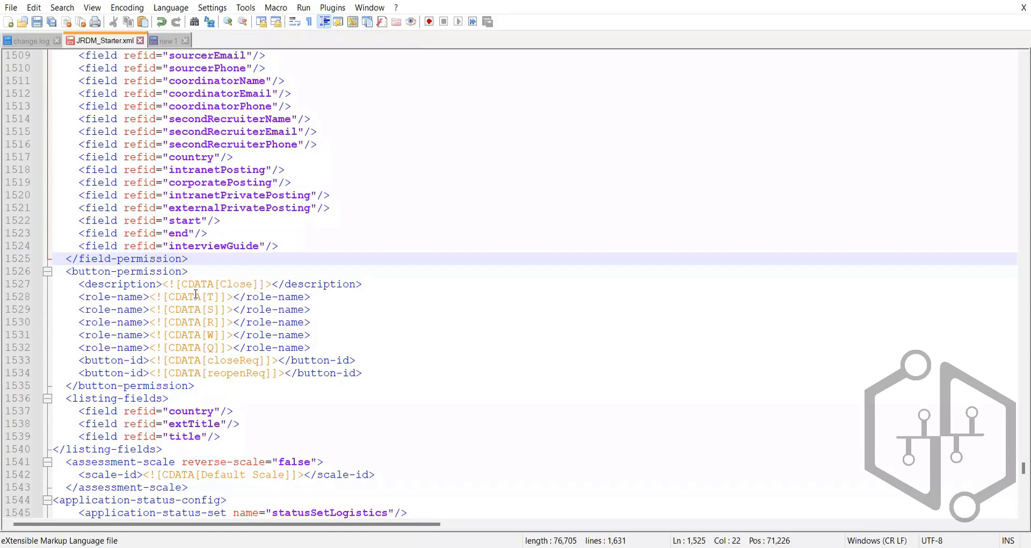
{"action": "key", "text": "Return"}
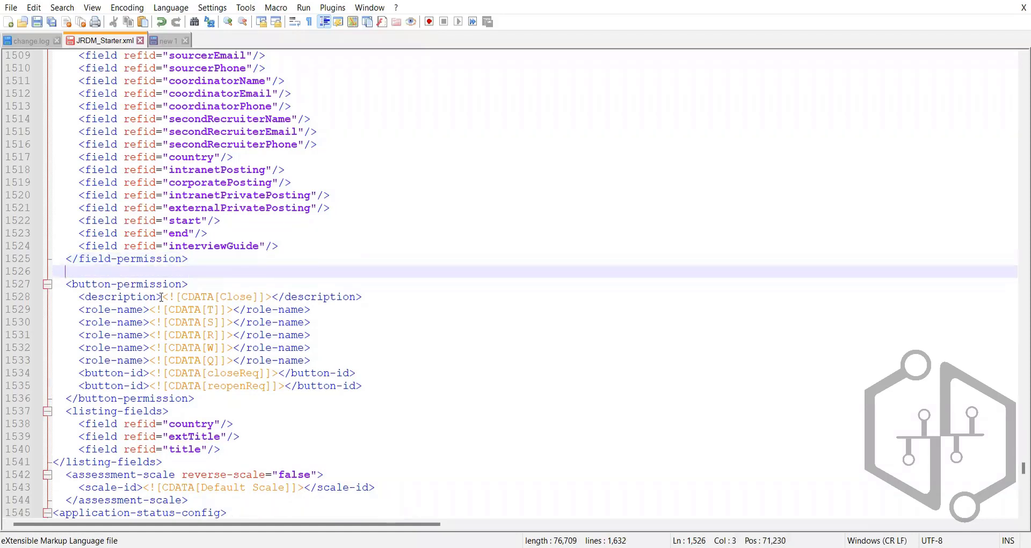
{"action": "left_click", "coordinate": [59, 271]}
{"action": "scroll", "coordinate": [134, 321], "scroll_direction": "down", "scroll_amount": 1}
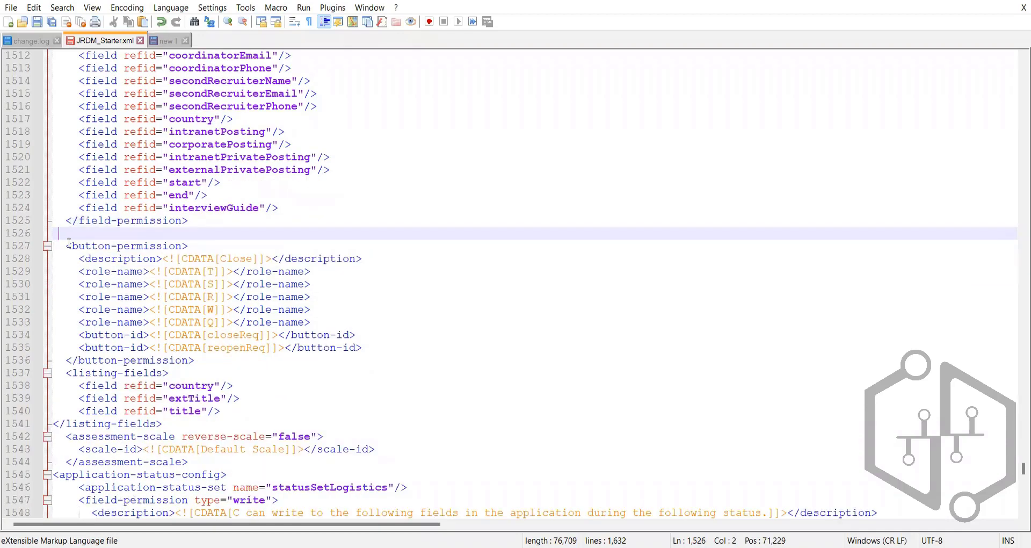
- Highlight the button-permission tag, its Close description and the roles T through Q, and point out the closeReq button ID
{"action": "left_click_drag", "start_coordinate": [66, 245], "coordinate": [188, 246]}
{"action": "double_click", "coordinate": [232, 259]}
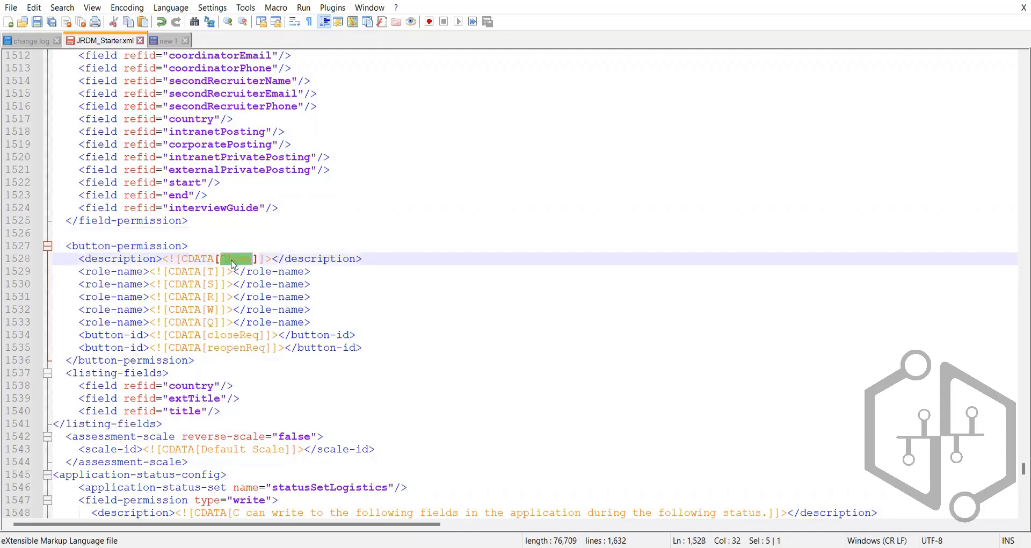
{"action": "left_click_drag", "start_coordinate": [219, 324], "coordinate": [207, 271]}
{"action": "left_click", "coordinate": [229, 359]}
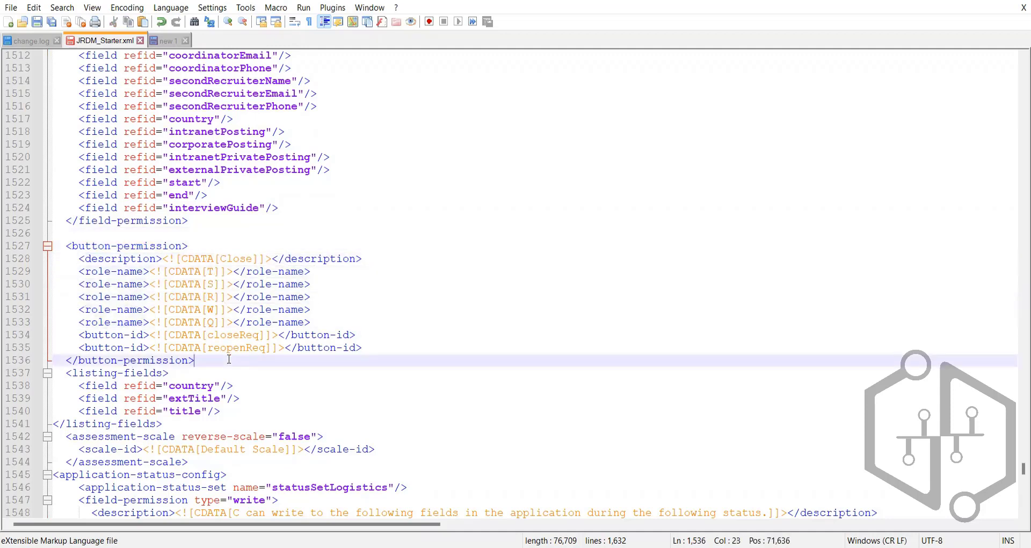
{"action": "left_click", "coordinate": [221, 335]}
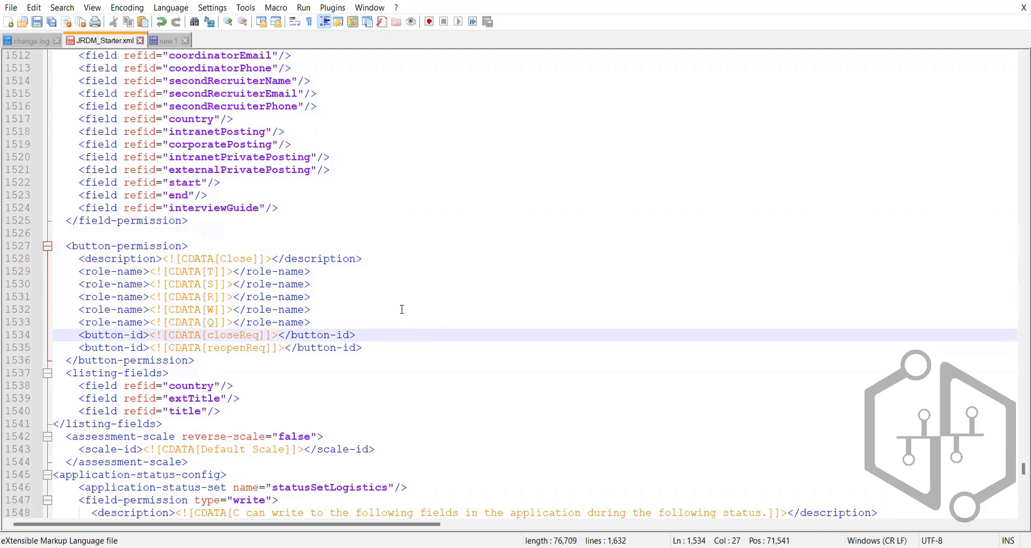
{"action": "scroll", "coordinate": [401, 308], "scroll_direction": "down", "scroll_amount": 3}
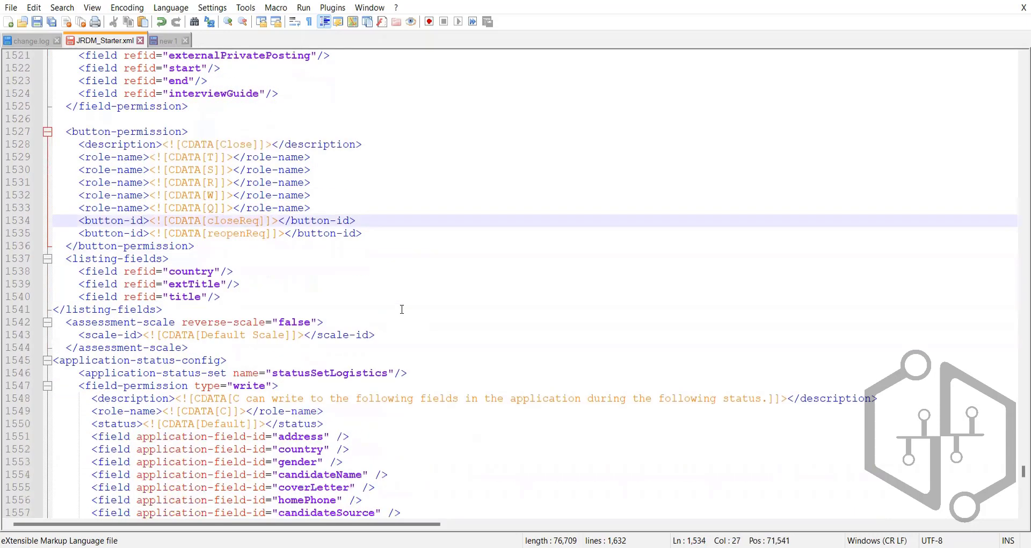
{"action": "scroll", "coordinate": [401, 308], "scroll_direction": "up", "scroll_amount": 9}
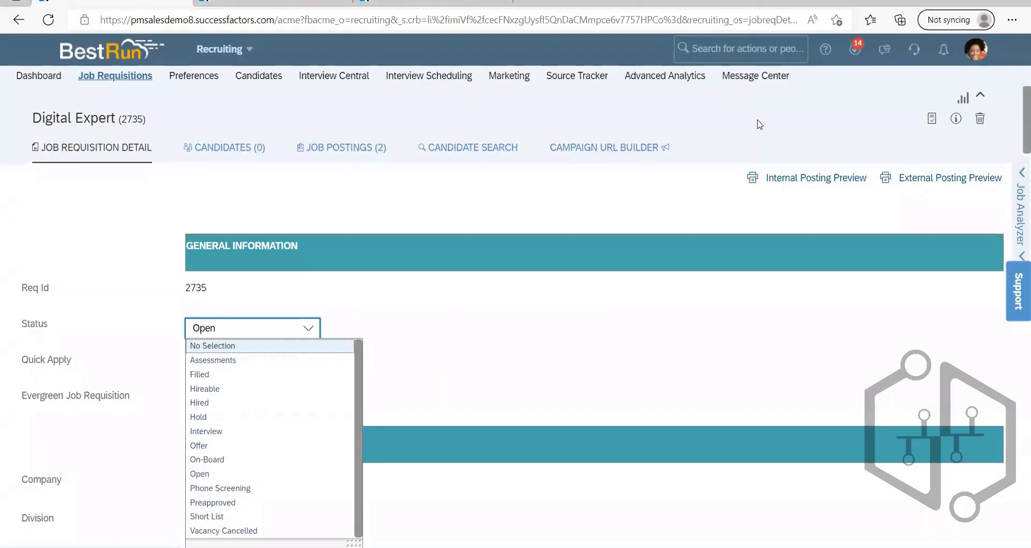
- Switch to Manage Templates in the browser, open the Basic Job Requisition template's button permissions, and highlight the permission description
{"action": "left_click", "coordinate": [760, 124]}
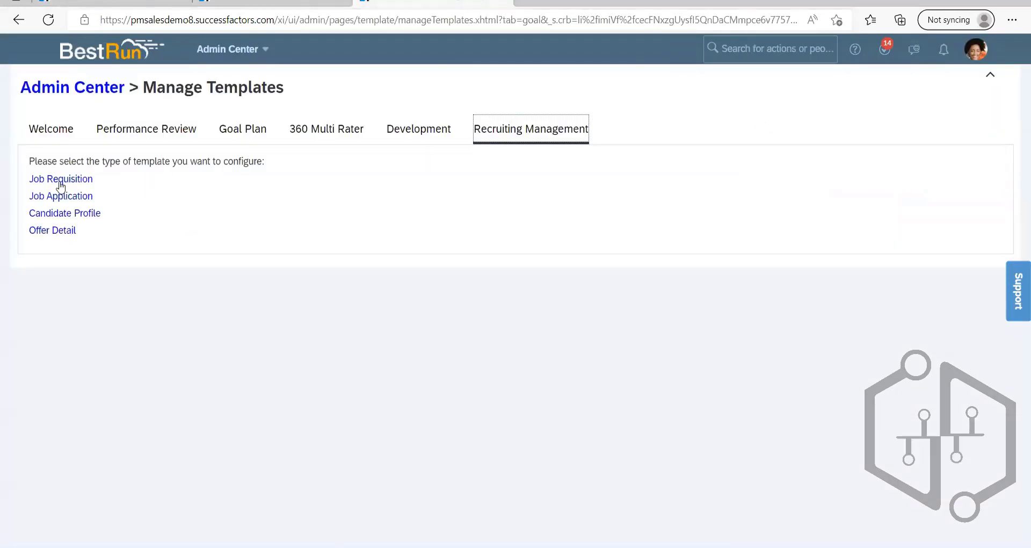
{"action": "left_click", "coordinate": [56, 179]}
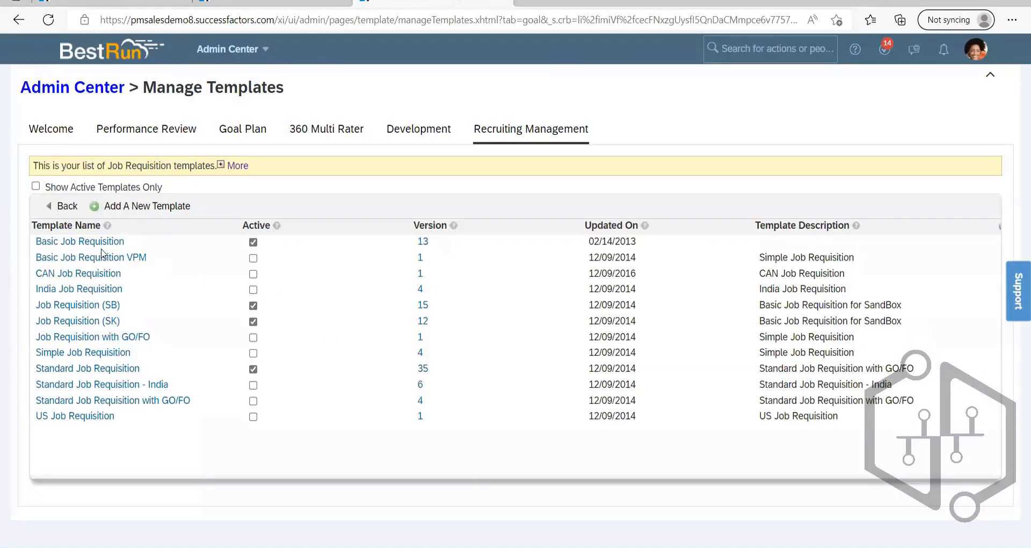
{"action": "left_click", "coordinate": [102, 243]}
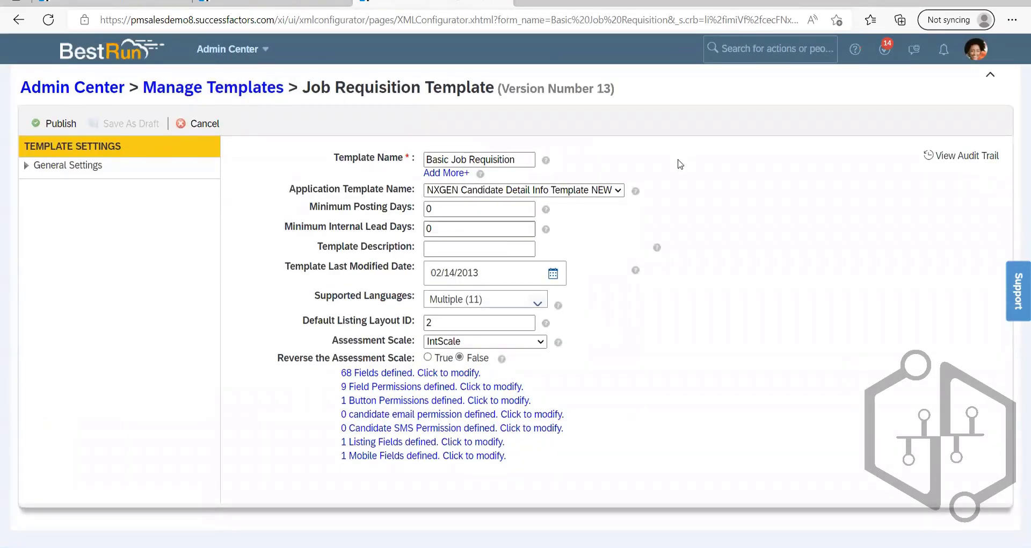
{"action": "left_click", "coordinate": [382, 404]}
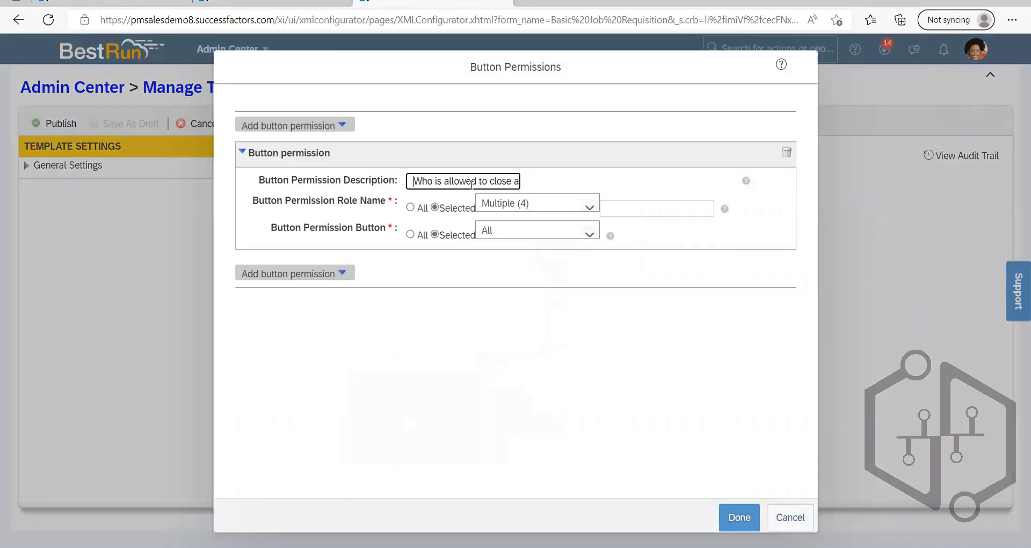
{"action": "left_click_drag", "start_coordinate": [471, 186], "coordinate": [528, 183]}
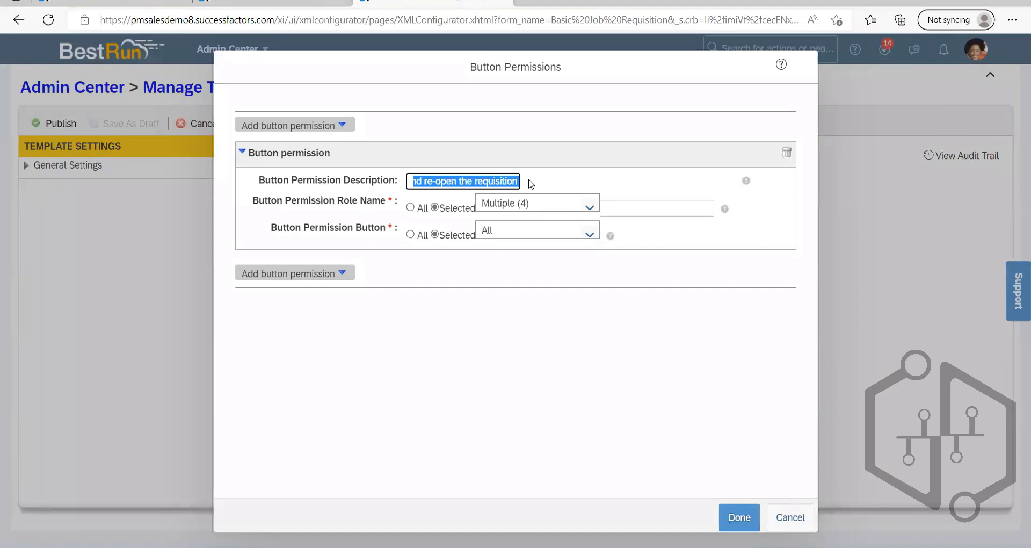
- Examine the selected role names and button options of the button permission, and leave the Button Permissions dialog without saving
{"action": "left_click", "coordinate": [587, 205]}
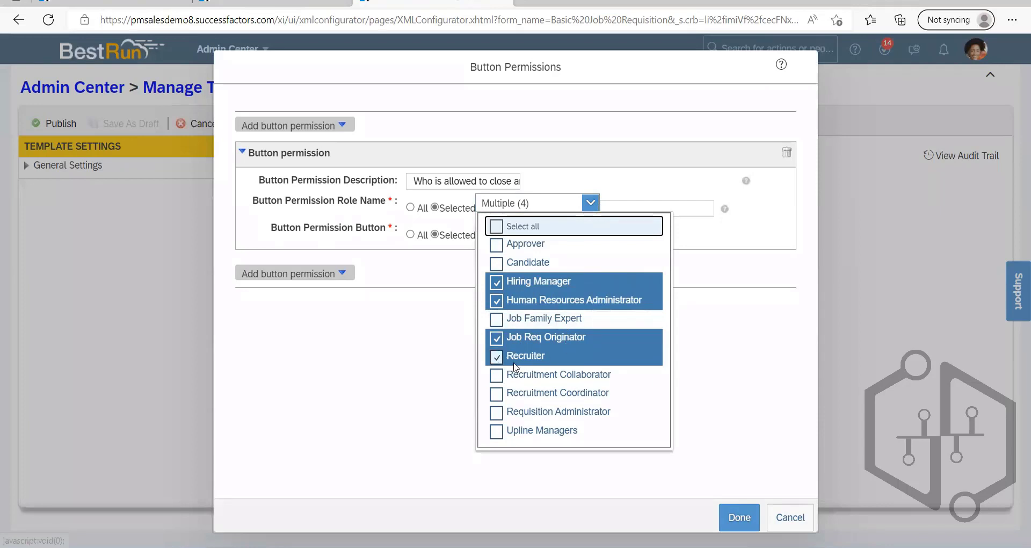
{"action": "left_click", "coordinate": [405, 345]}
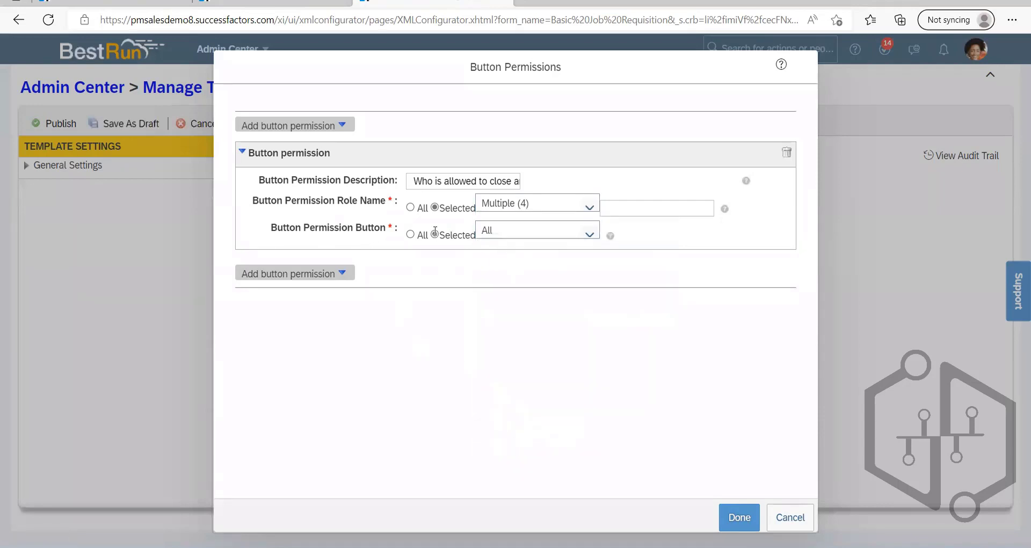
{"action": "left_click", "coordinate": [582, 237]}
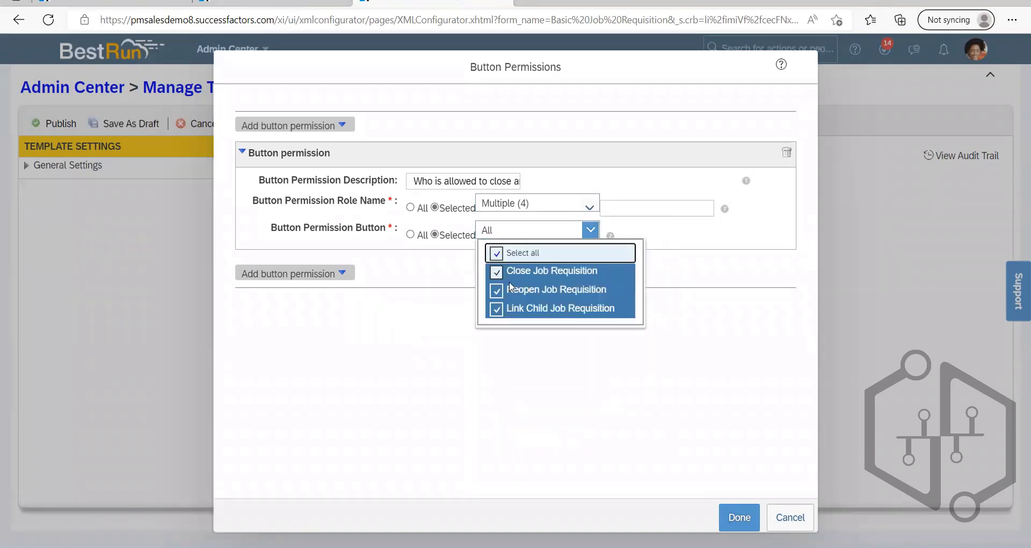
{"action": "left_click", "coordinate": [491, 363]}
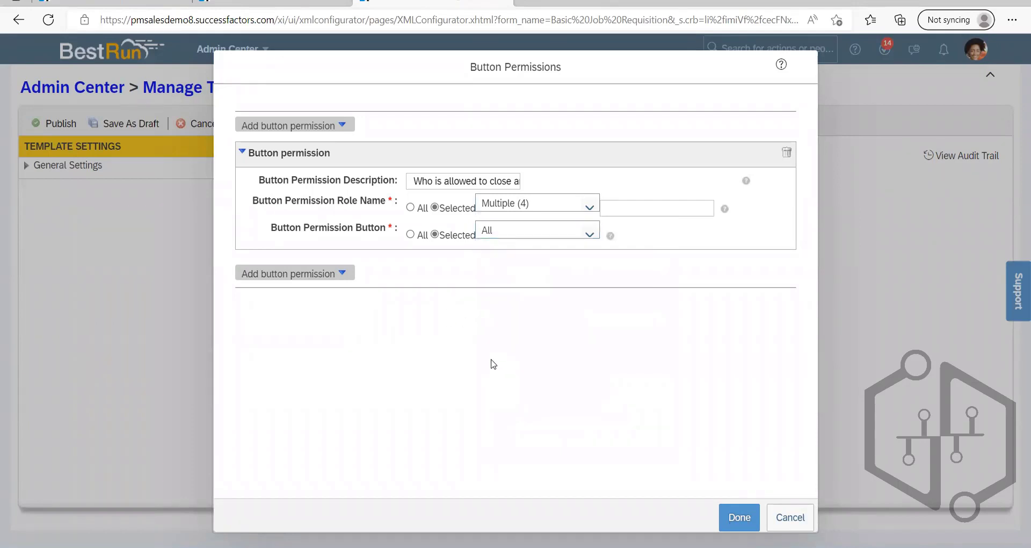
{"action": "left_click", "coordinate": [789, 523]}
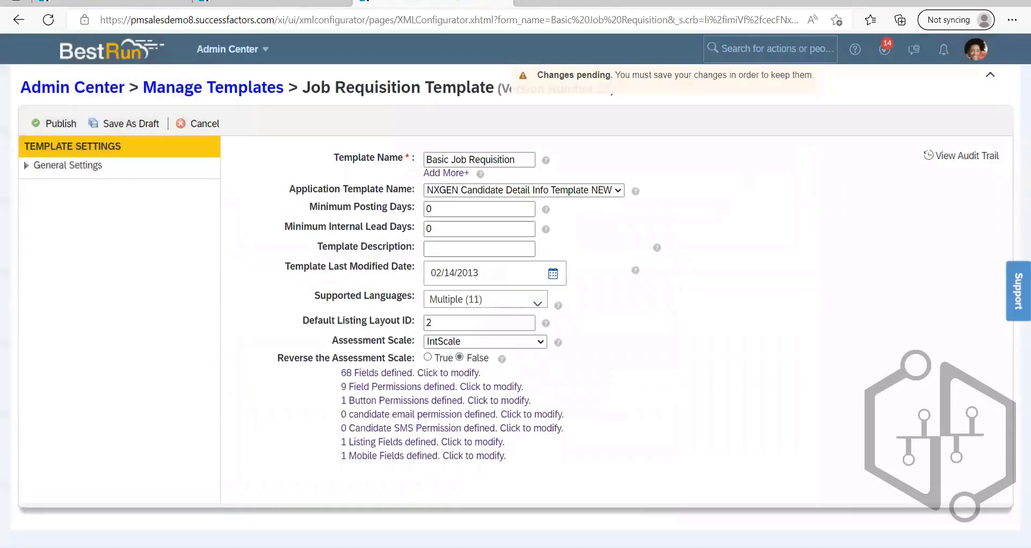
- Switch to the Notepad notes, add the line "Permission part with in the requsition" below the button-permission line, and highlight the notes down to it
{"action": "key", "text": "alt+Tab"}
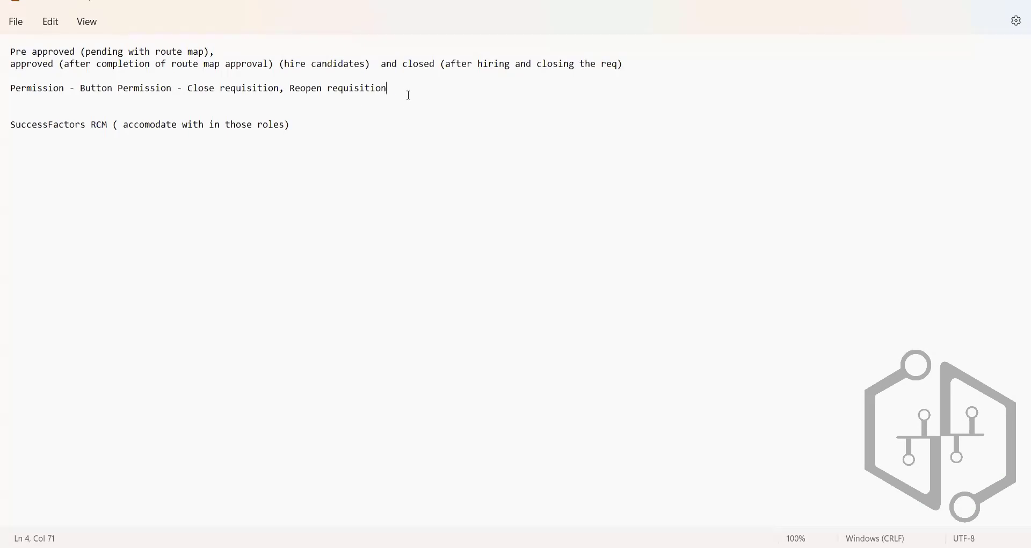
{"action": "key", "text": "Return"}
{"action": "key", "text": "Return"}
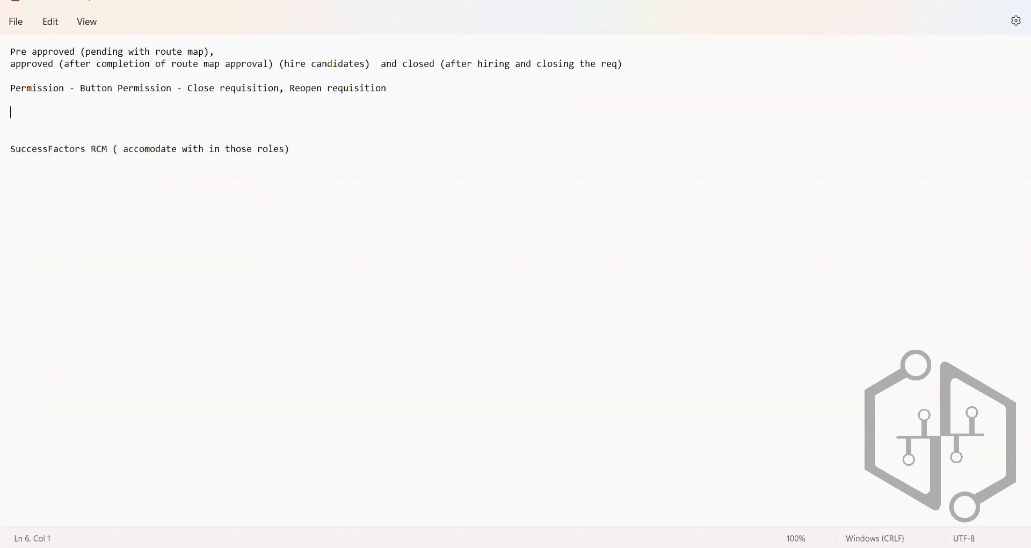
{"action": "type", "text": "Permission part with in the req"}
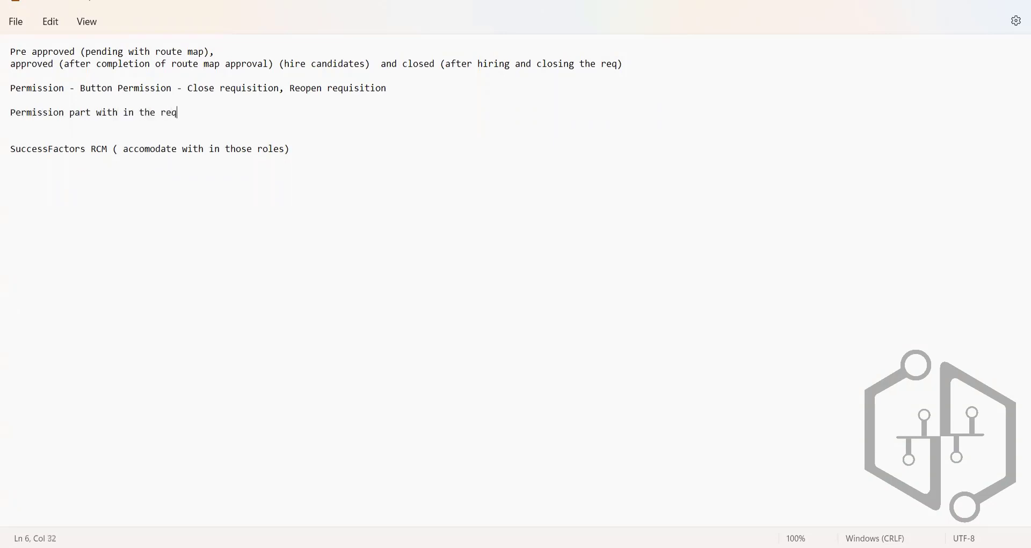
{"action": "type", "text": "usition"}
{"action": "left_click", "coordinate": [453, 229]}
{"action": "left_click_drag", "start_coordinate": [218, 113], "coordinate": [6, 52]}
{"action": "left_click", "coordinate": [387, 124]}
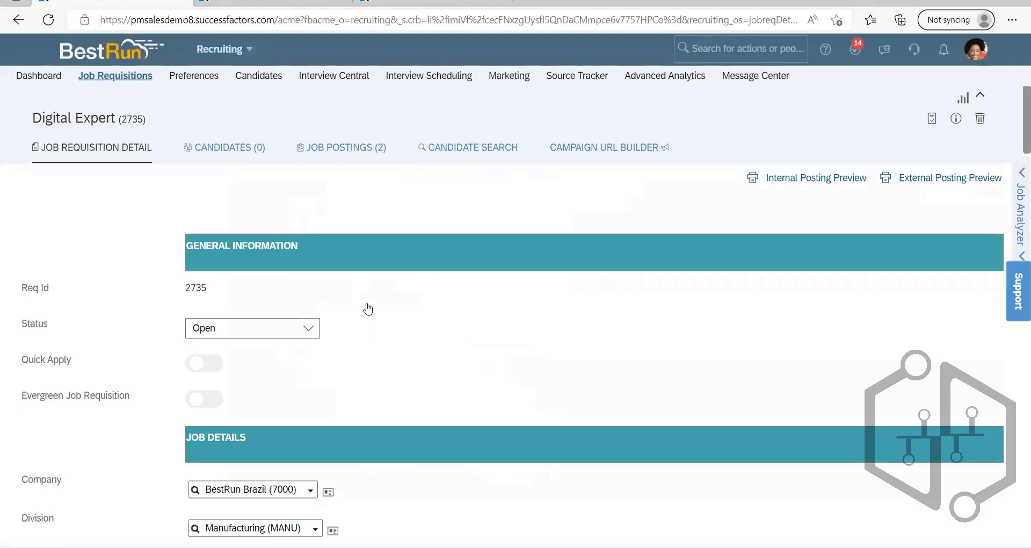
- Highlight the General Information section header in the Digital Expert job requisition
{"action": "left_click_drag", "start_coordinate": [308, 252], "coordinate": [187, 245]}
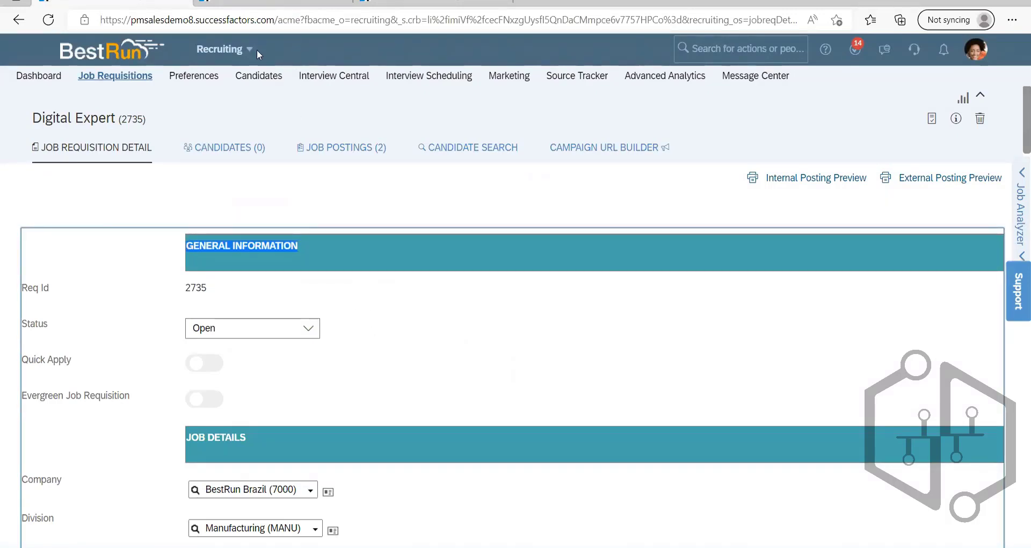
{"action": "left_click", "coordinate": [321, 253]}
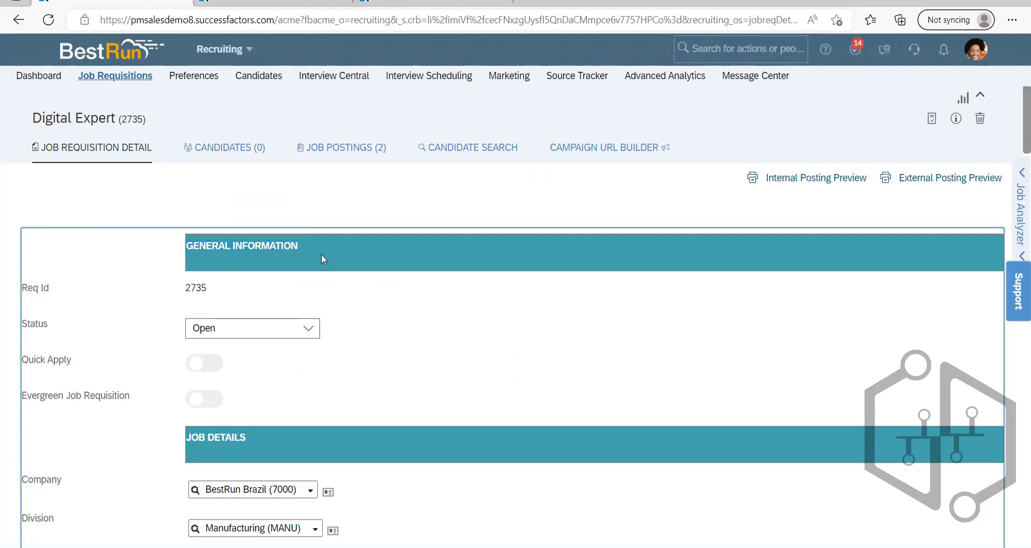
{"action": "left_click_drag", "start_coordinate": [299, 247], "coordinate": [185, 246]}
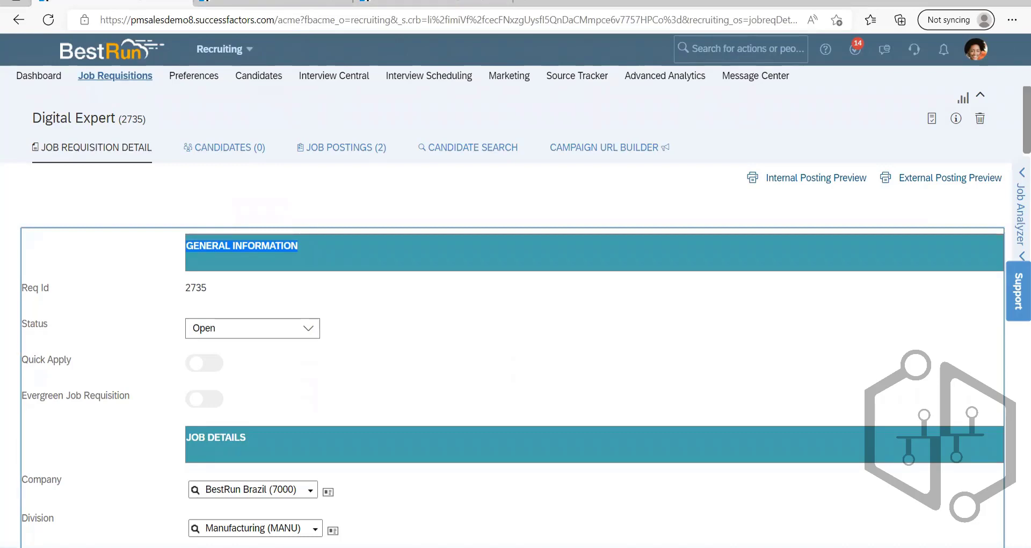
- Switch to JRDM_Starter.xml and search for "instruction", stepping through the matching field definitions to cusInstrPosting
{"action": "key", "text": "alt+Tab"}
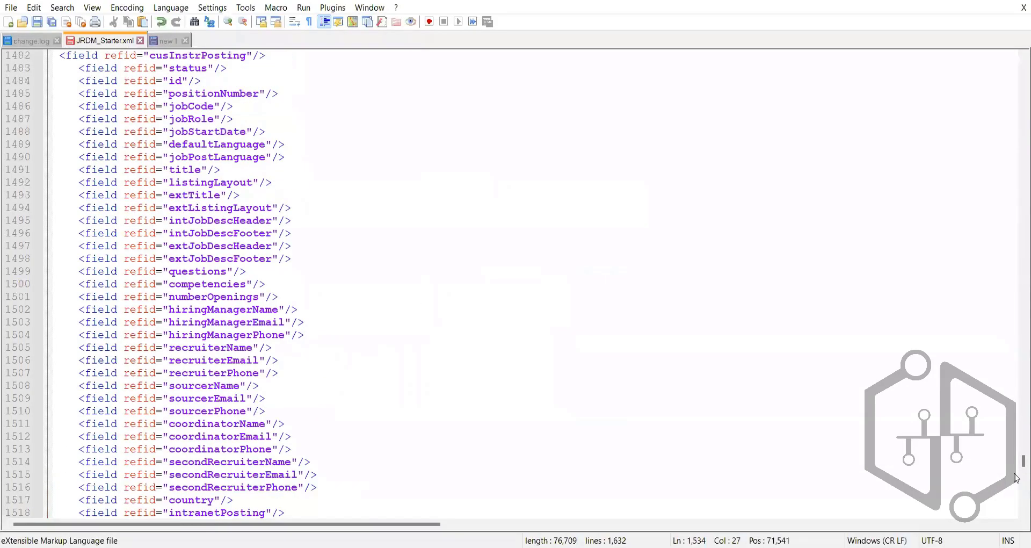
{"action": "left_click_drag", "start_coordinate": [1021, 465], "coordinate": [1014, 95]}
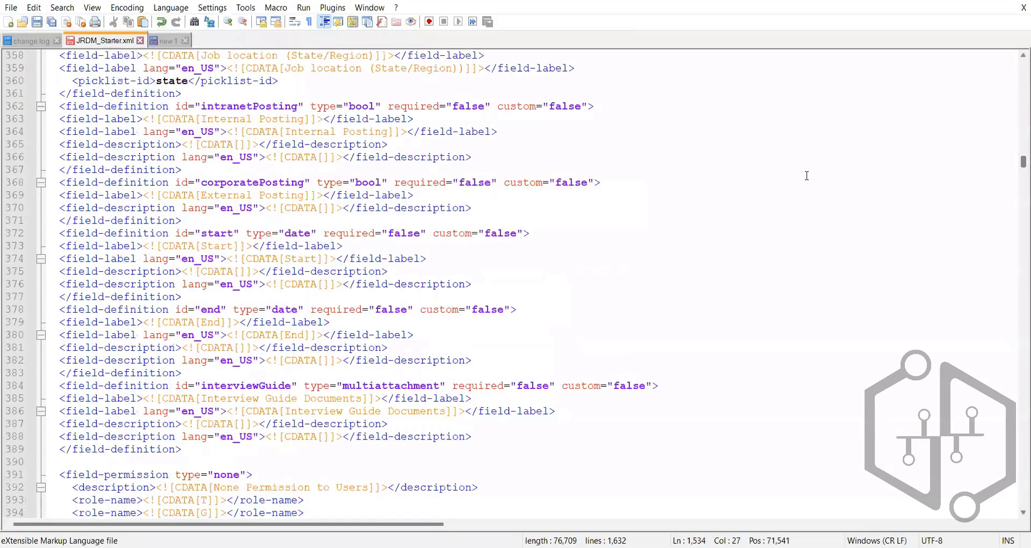
{"action": "left_click", "coordinate": [807, 175]}
{"action": "key", "text": "ctrl+f"}
{"action": "type", "text": "instru"}
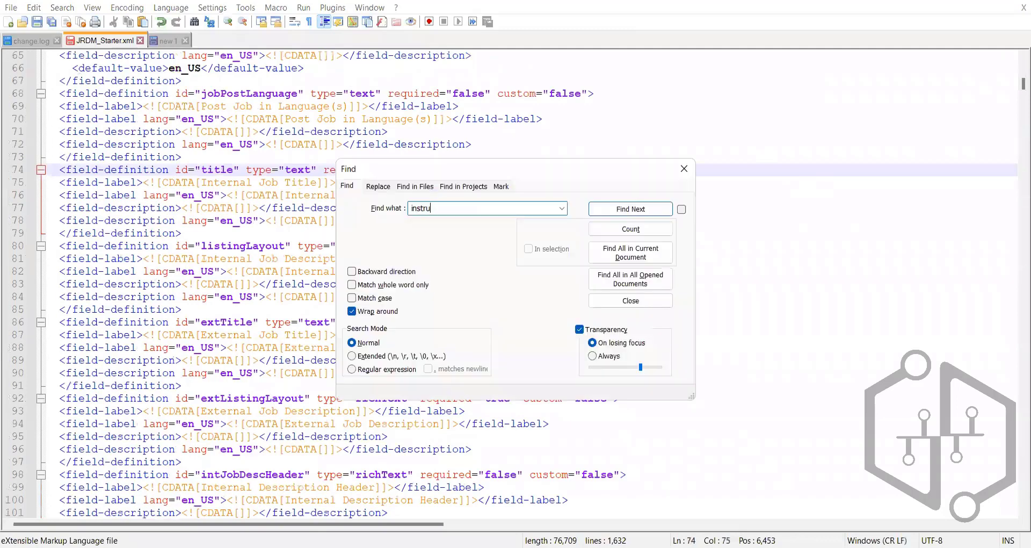
{"action": "type", "text": "ct"}
{"action": "key", "text": "BackSpace"}
{"action": "type", "text": "ct"}
{"action": "type", "text": "ion"}
{"action": "key", "text": "Return"}
{"action": "key", "text": "Return"}
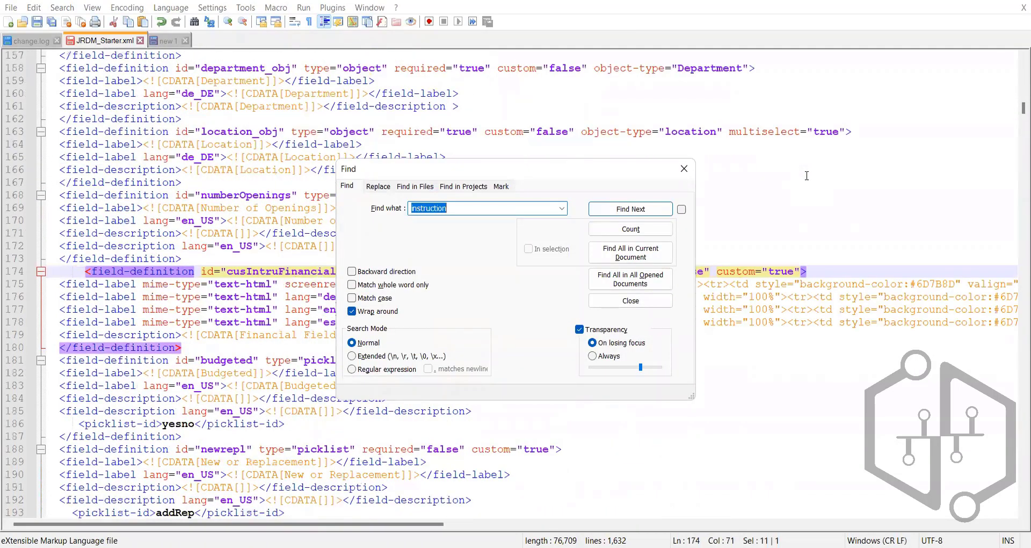
{"action": "key", "text": "Return"}
{"action": "key", "text": "Return"}
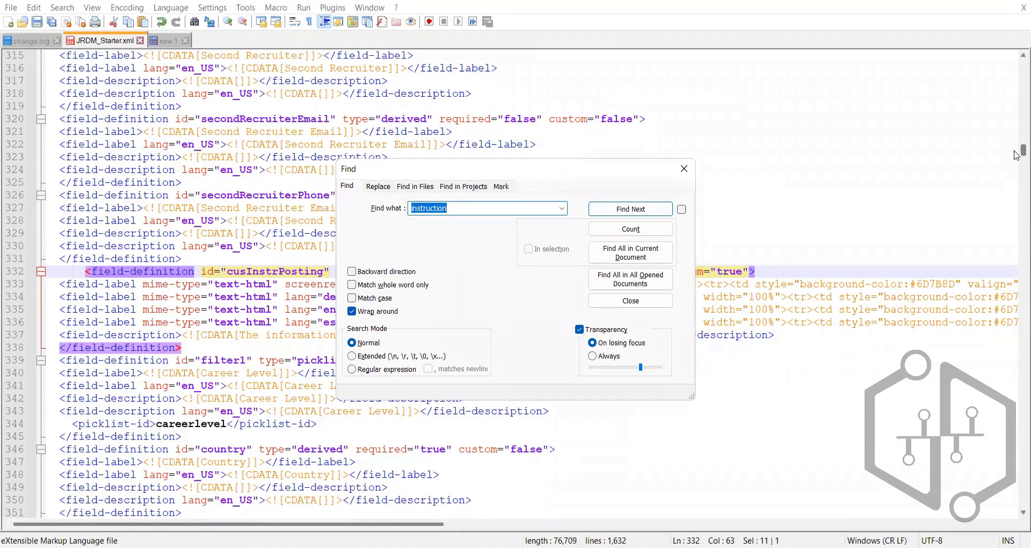
- Return to the cusInstrReqDetails instruction field at the start of the XML file and close the search
{"action": "left_click_drag", "start_coordinate": [1016, 155], "coordinate": [1017, 57]}
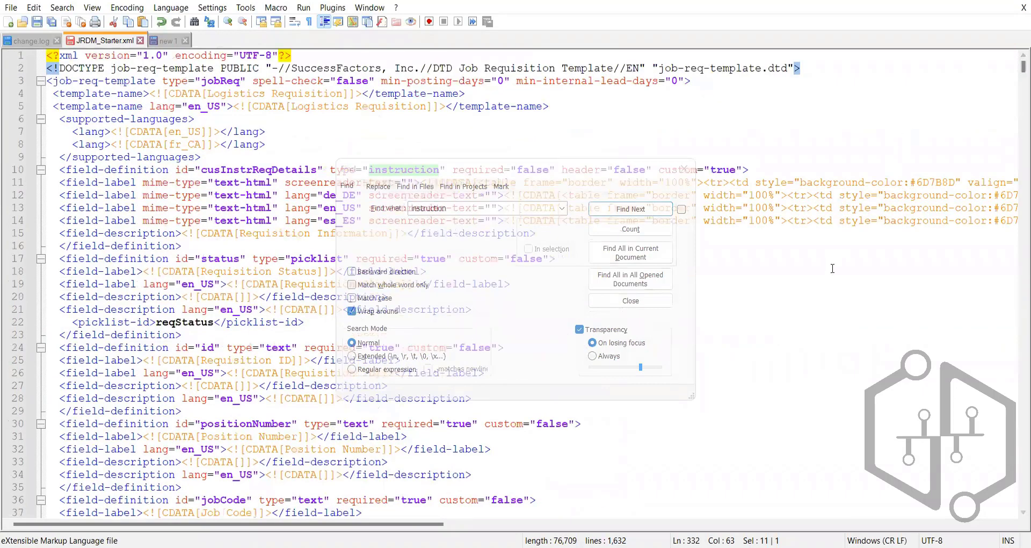
{"action": "left_click", "coordinate": [831, 272]}
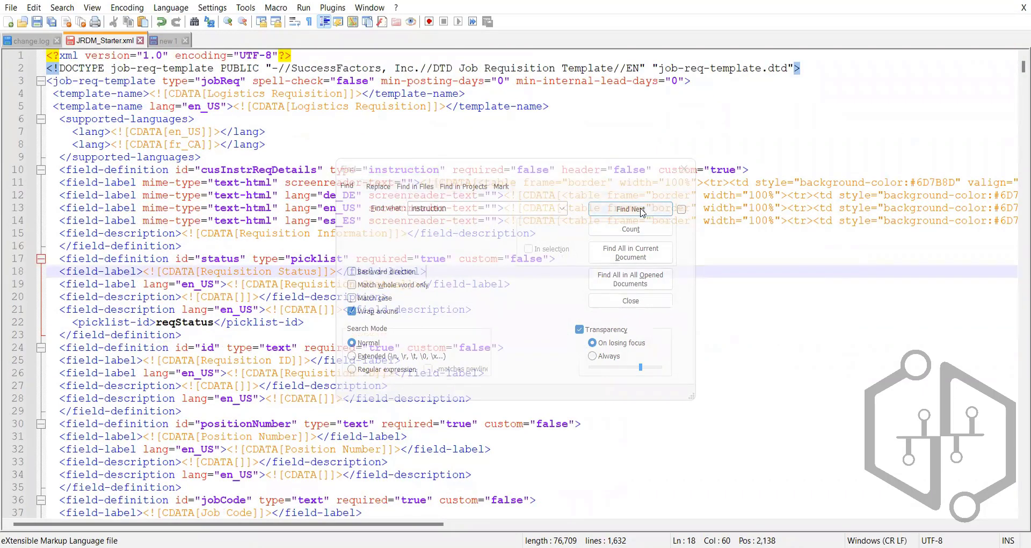
{"action": "left_click", "coordinate": [685, 180]}
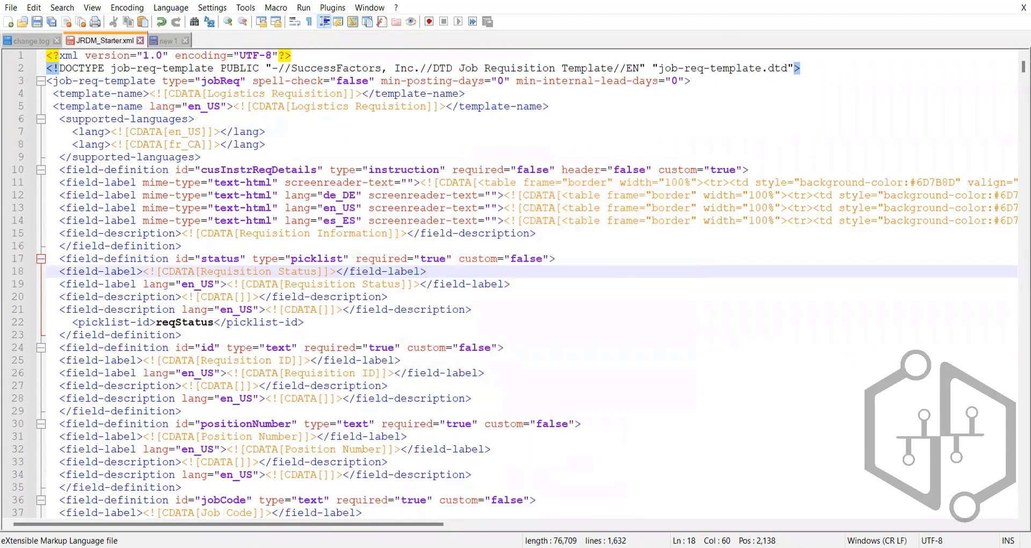
- Switch back to the Digital Expert requisition in the browser and look through its sections from General Information to Additional Comments
{"action": "key", "text": "alt+Tab"}
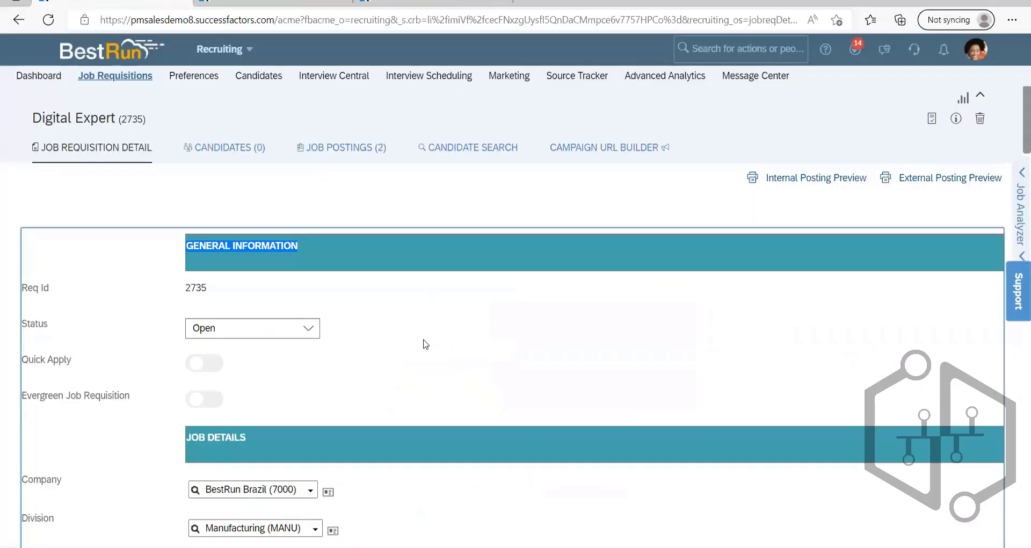
{"action": "left_click", "coordinate": [416, 338]}
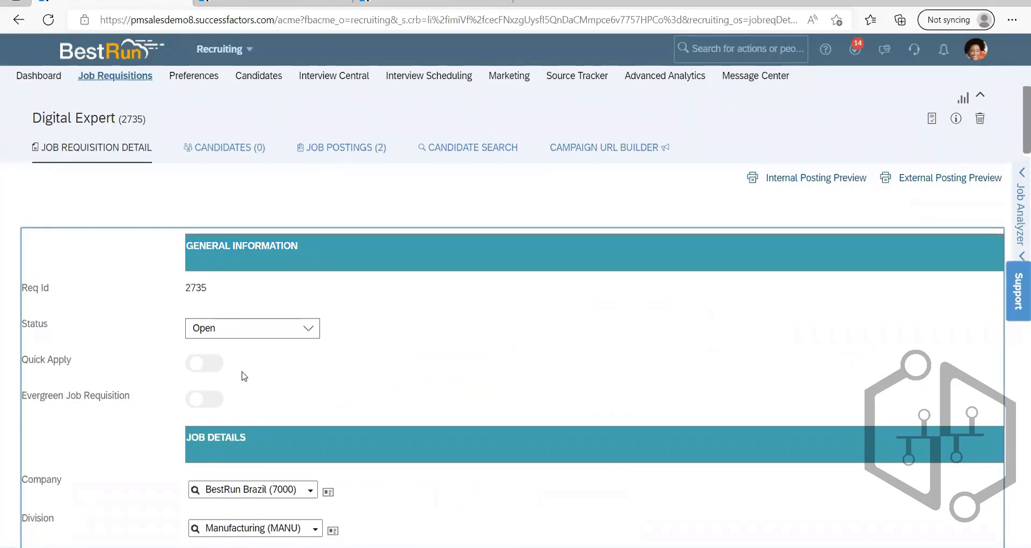
{"action": "scroll", "coordinate": [510, 373], "scroll_direction": "down", "scroll_amount": 20}
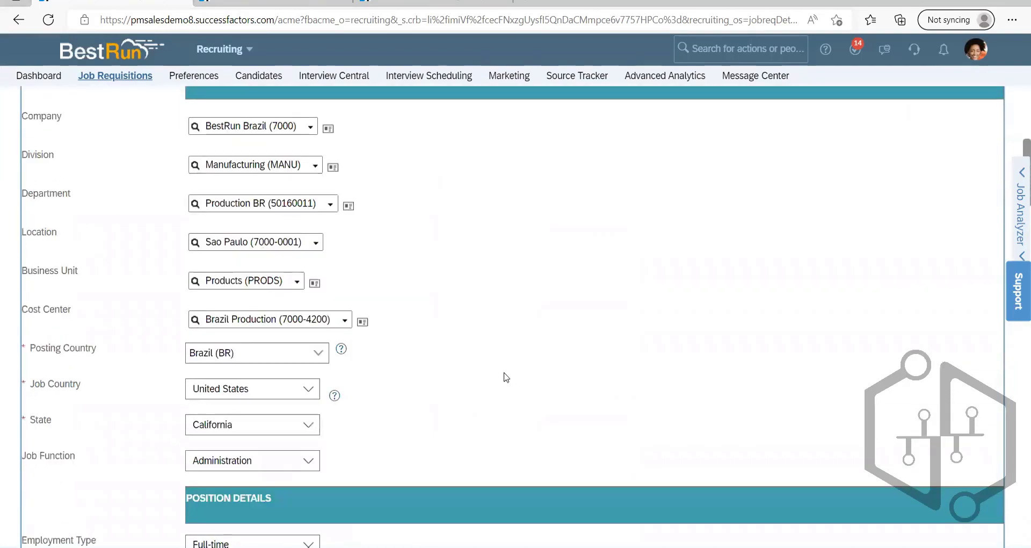
{"action": "scroll", "coordinate": [504, 373], "scroll_direction": "down", "scroll_amount": 15}
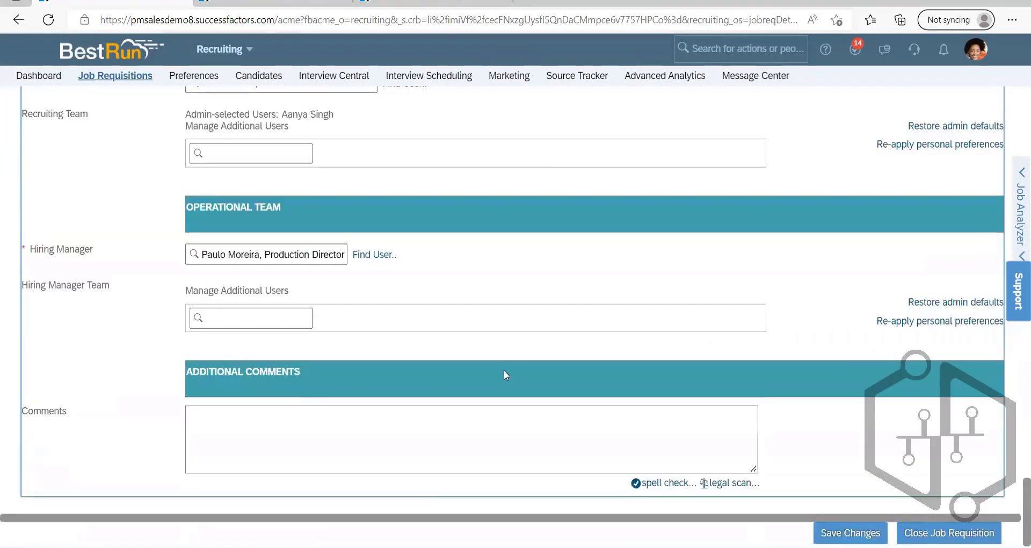
{"action": "scroll", "coordinate": [510, 371], "scroll_direction": "up", "scroll_amount": 20}
{"action": "scroll", "coordinate": [711, 496], "scroll_direction": "up", "scroll_amount": 7}
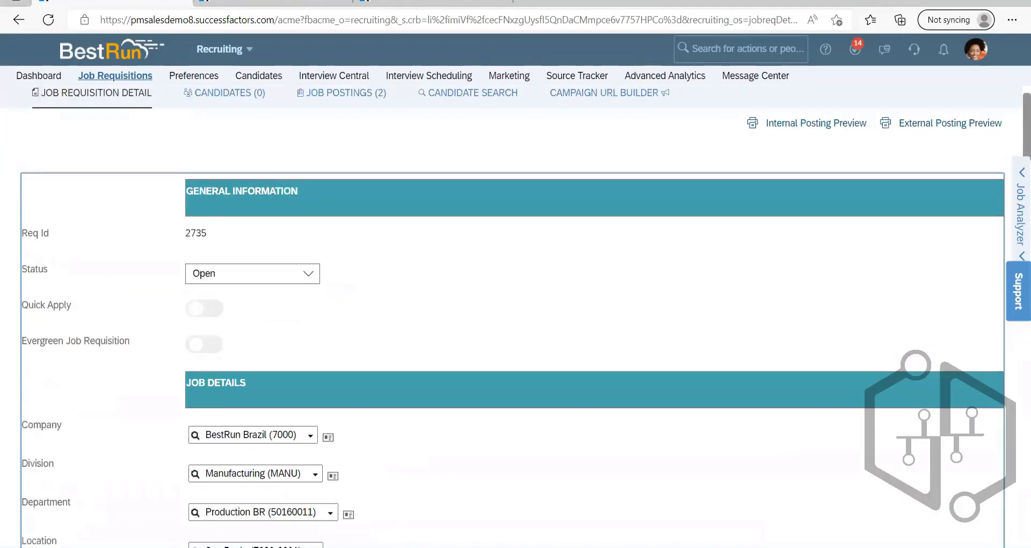
- Check the notes briefly, return to the requisition, and highlight the General Information and Job Details section headers
{"action": "key", "text": "alt+Tab"}
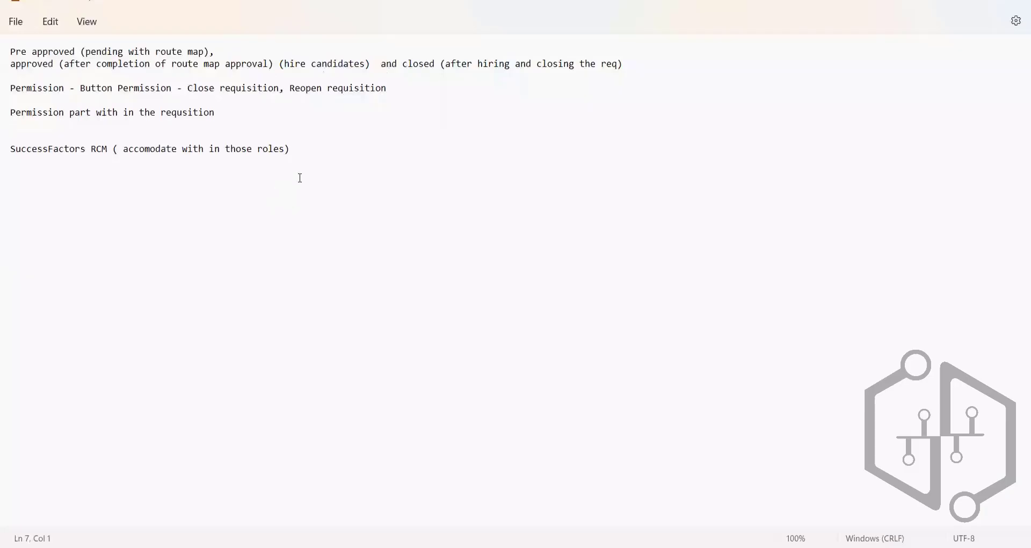
{"action": "left_click", "coordinate": [948, 3]}
{"action": "left_click_drag", "start_coordinate": [300, 192], "coordinate": [190, 186]}
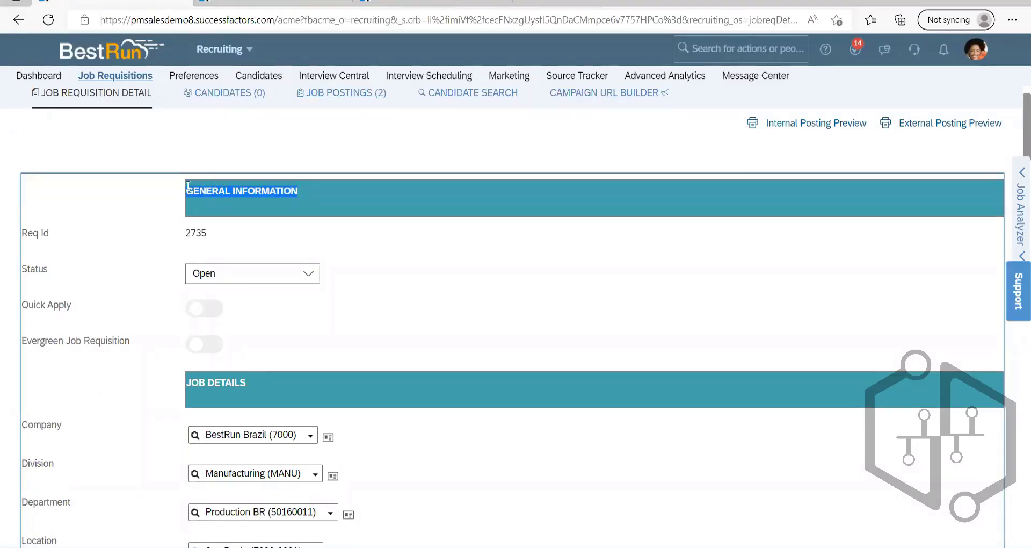
{"action": "left_click", "coordinate": [313, 196]}
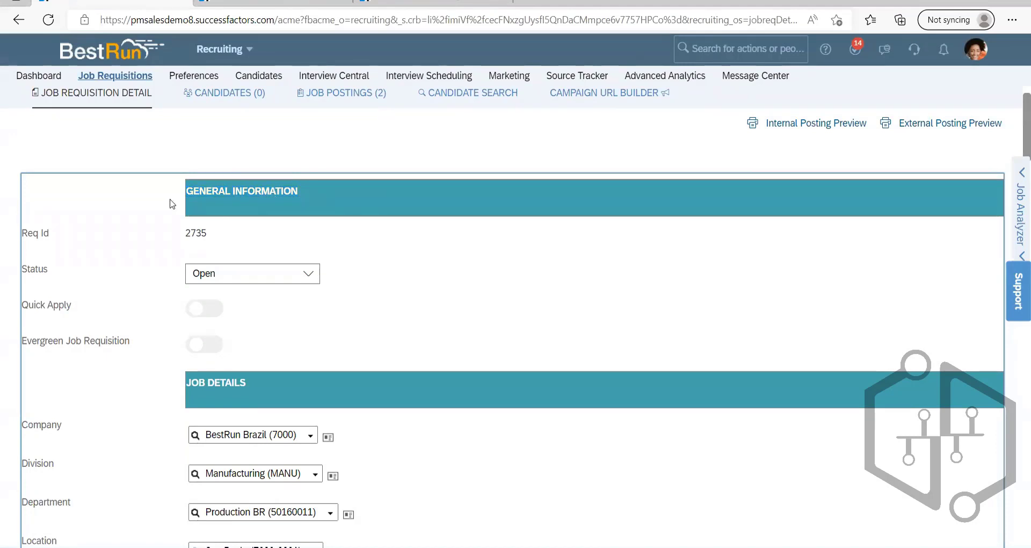
{"action": "left_click_drag", "start_coordinate": [328, 192], "coordinate": [186, 183]}
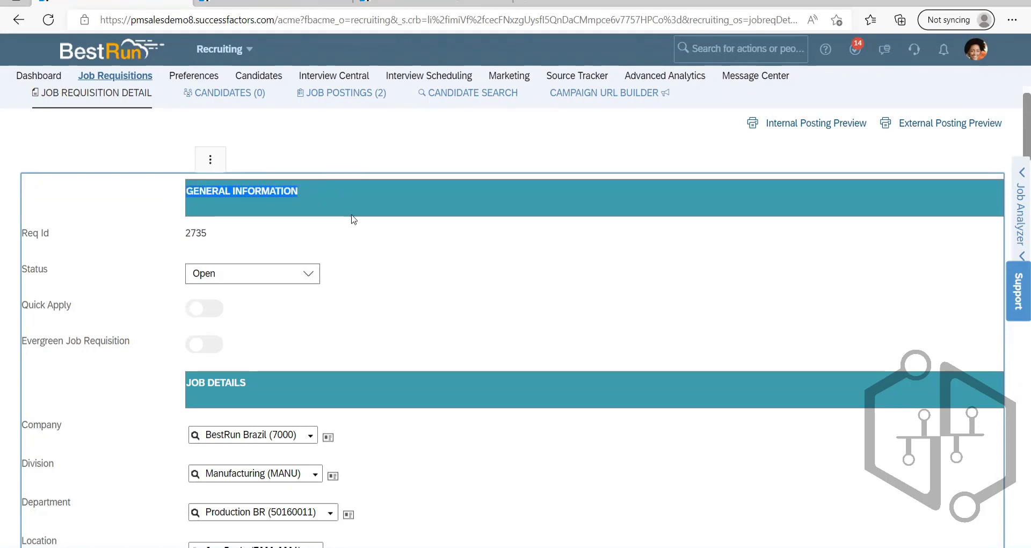
{"action": "scroll", "coordinate": [236, 295], "scroll_direction": "down", "scroll_amount": 1}
{"action": "left_click_drag", "start_coordinate": [258, 317], "coordinate": [151, 312]}
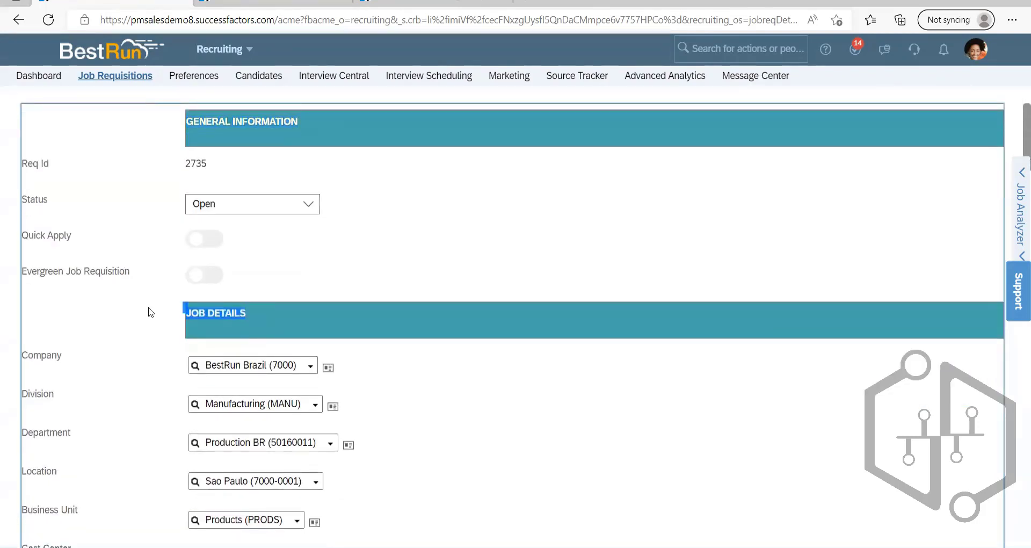
- Go through the Job Details and Position Details fields, and highlight the "Replacement for" label and the Salary & Benefits section header
{"action": "scroll", "coordinate": [123, 429], "scroll_direction": "down", "scroll_amount": 5}
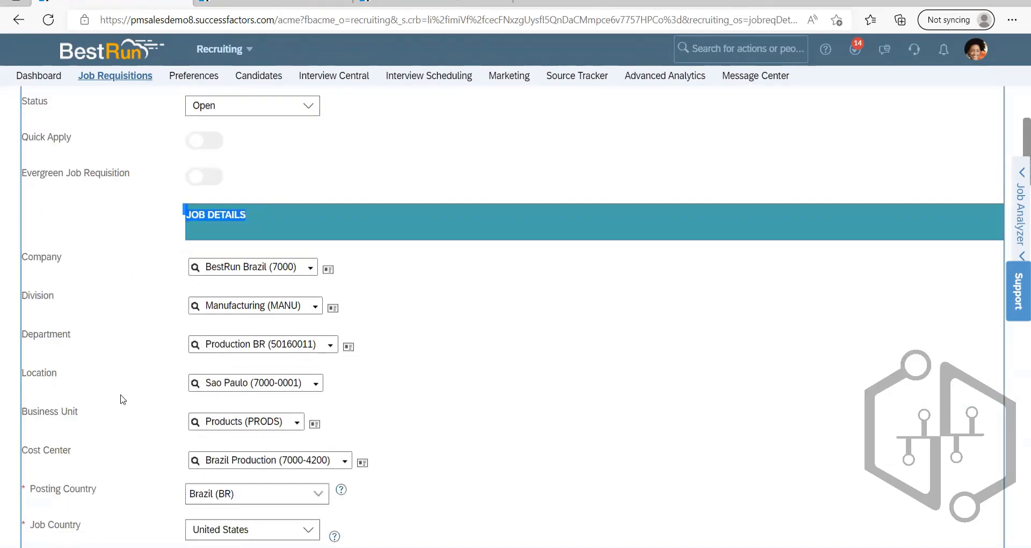
{"action": "scroll", "coordinate": [308, 316], "scroll_direction": "down", "scroll_amount": 2}
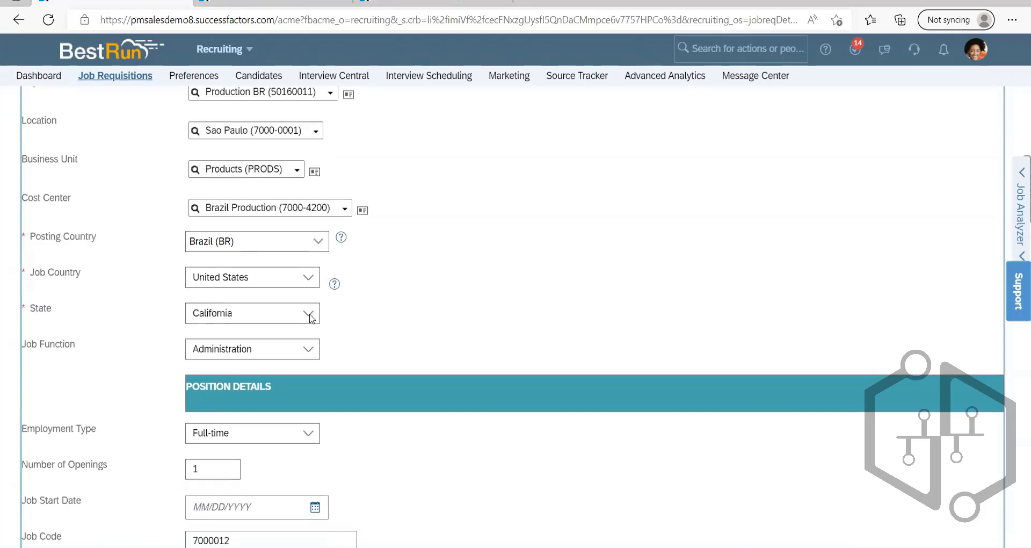
{"action": "scroll", "coordinate": [161, 290], "scroll_direction": "down", "scroll_amount": 6}
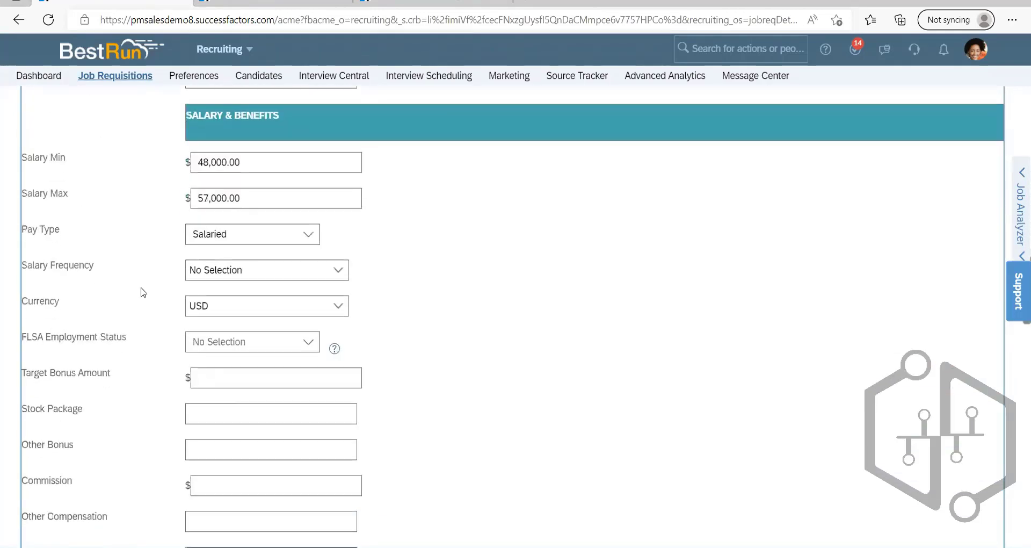
{"action": "scroll", "coordinate": [140, 291], "scroll_direction": "up", "scroll_amount": 3}
{"action": "left_click_drag", "start_coordinate": [89, 285], "coordinate": [46, 286]}
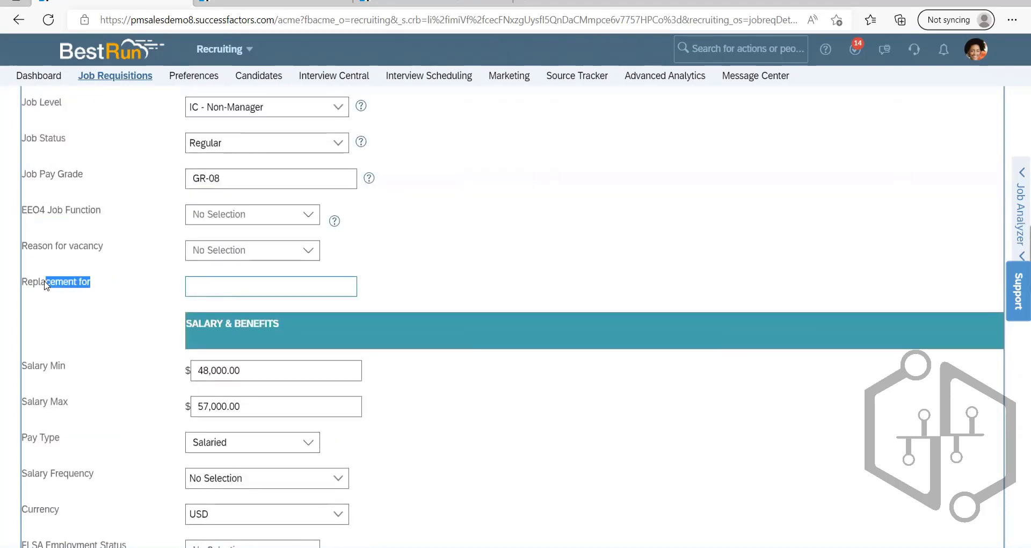
{"action": "left_click", "coordinate": [92, 317]}
{"action": "left_click_drag", "start_coordinate": [293, 319], "coordinate": [169, 317]}
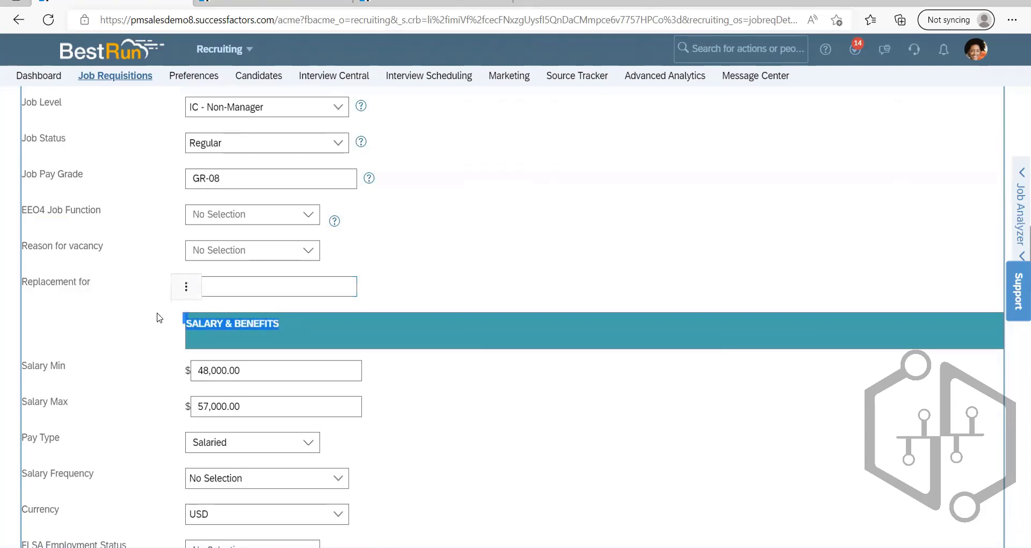
- Look through the Digital Expert requisition's sections, from General Information down to the Job Ad section
{"action": "scroll", "coordinate": [154, 326], "scroll_direction": "down", "scroll_amount": 7}
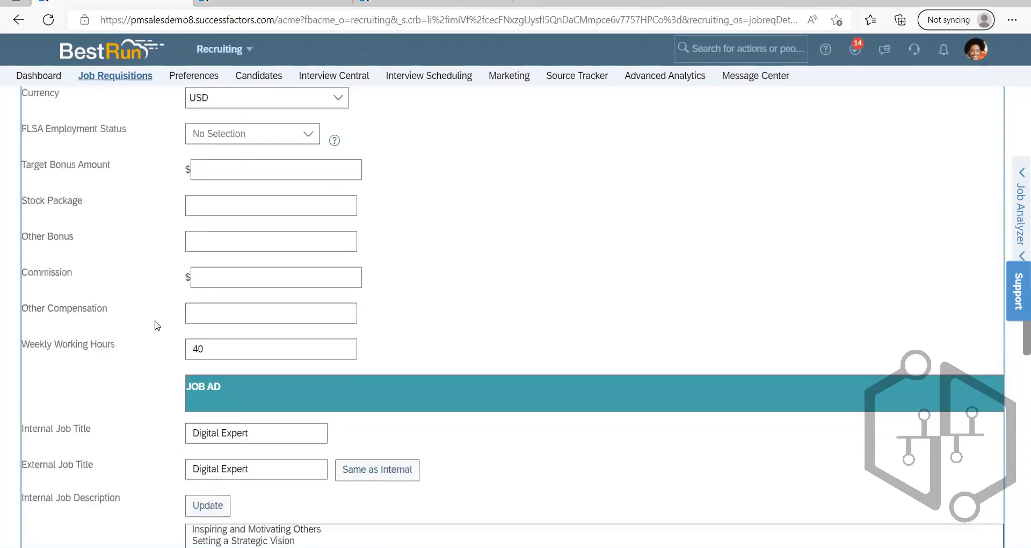
{"action": "scroll", "coordinate": [156, 323], "scroll_direction": "up", "scroll_amount": 12}
{"action": "scroll", "coordinate": [159, 324], "scroll_direction": "up", "scroll_amount": 10}
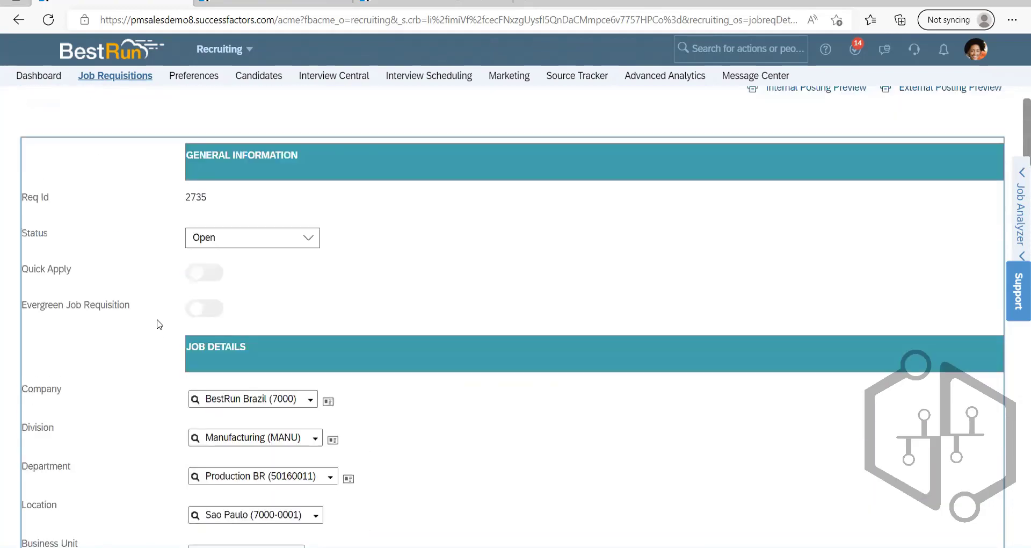
{"action": "scroll", "coordinate": [159, 323], "scroll_direction": "down", "scroll_amount": 15}
{"action": "scroll", "coordinate": [159, 324], "scroll_direction": "down", "scroll_amount": 15}
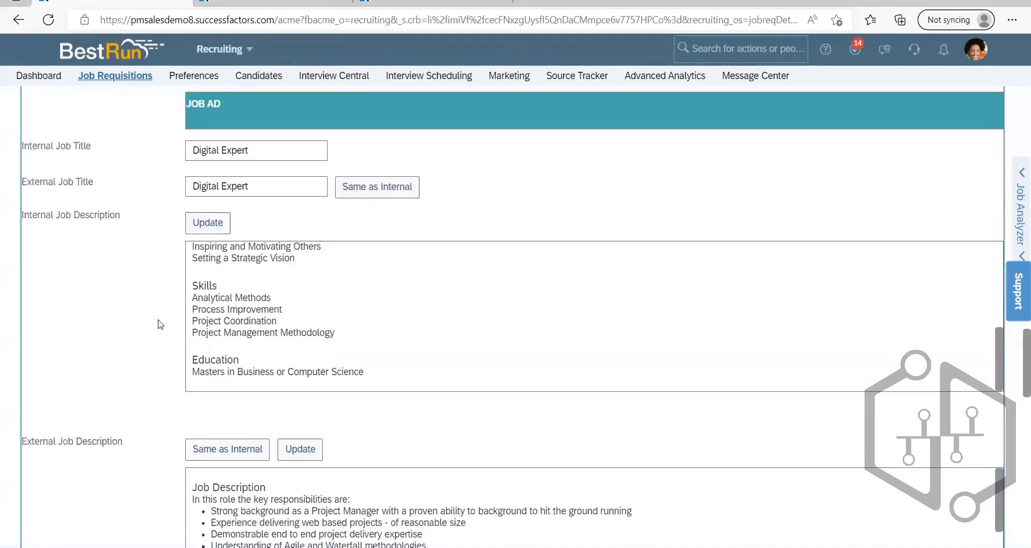
{"action": "scroll", "coordinate": [159, 324], "scroll_direction": "up", "scroll_amount": 1}
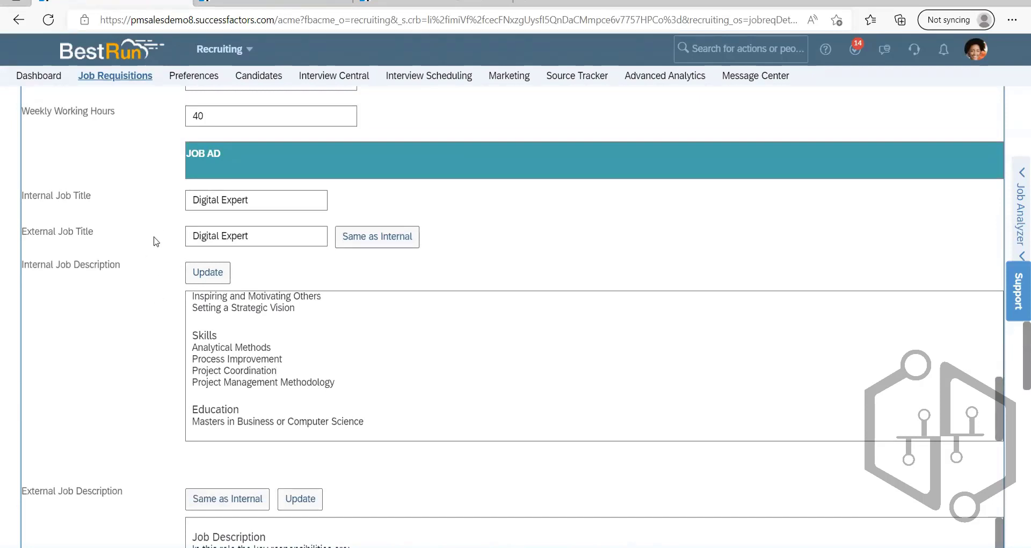
- Examine the Internal Job Title and External Job Title fields in the Job Ad section of the Digital Expert requisition
{"action": "left_click_drag", "start_coordinate": [101, 196], "coordinate": [20, 190]}
{"action": "left_click", "coordinate": [123, 224]}
{"action": "left_click_drag", "start_coordinate": [94, 233], "coordinate": [27, 228]}
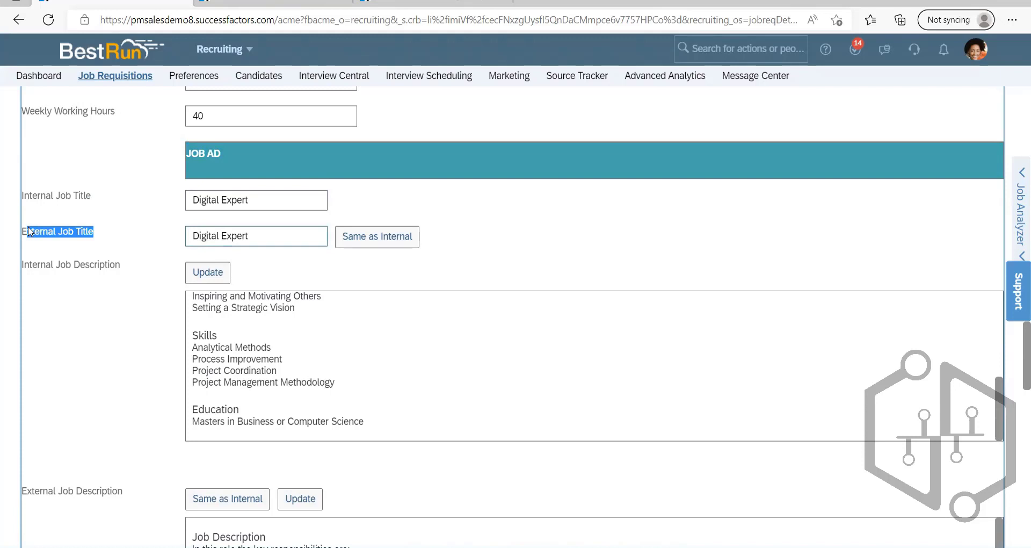
{"action": "left_click", "coordinate": [125, 212]}
{"action": "left_click_drag", "start_coordinate": [101, 196], "coordinate": [29, 196]}
{"action": "left_click", "coordinate": [234, 198]}
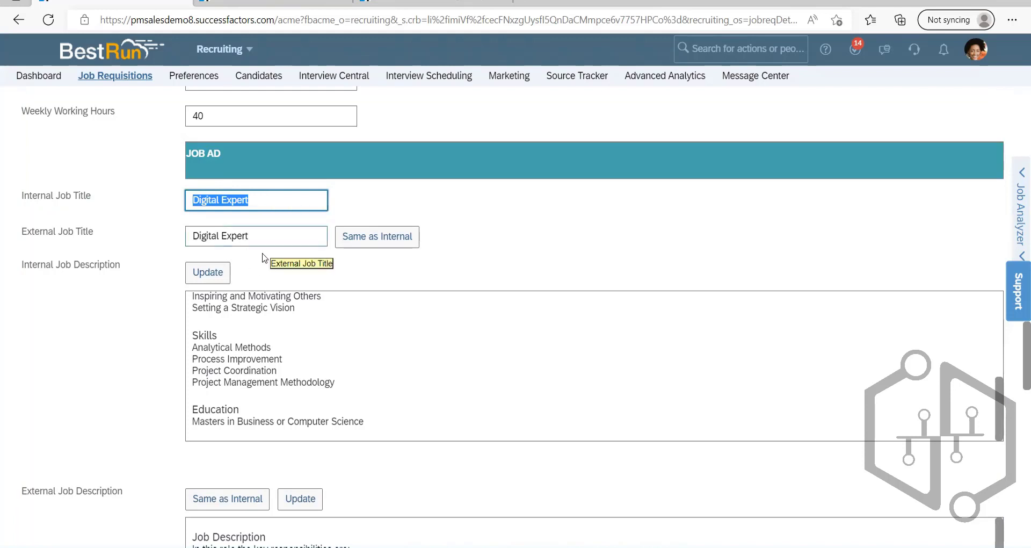
{"action": "left_click", "coordinate": [358, 203]}
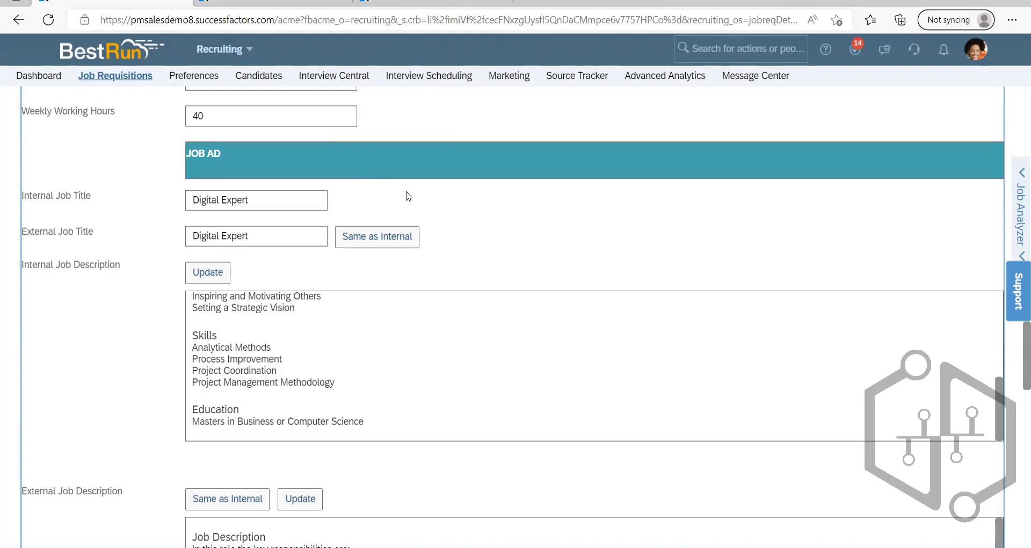
- Duplicate the Associate HR Professional requisition's browser tab, place the copy second, and open the Careers module in it
{"action": "left_click", "coordinate": [306, 3]}
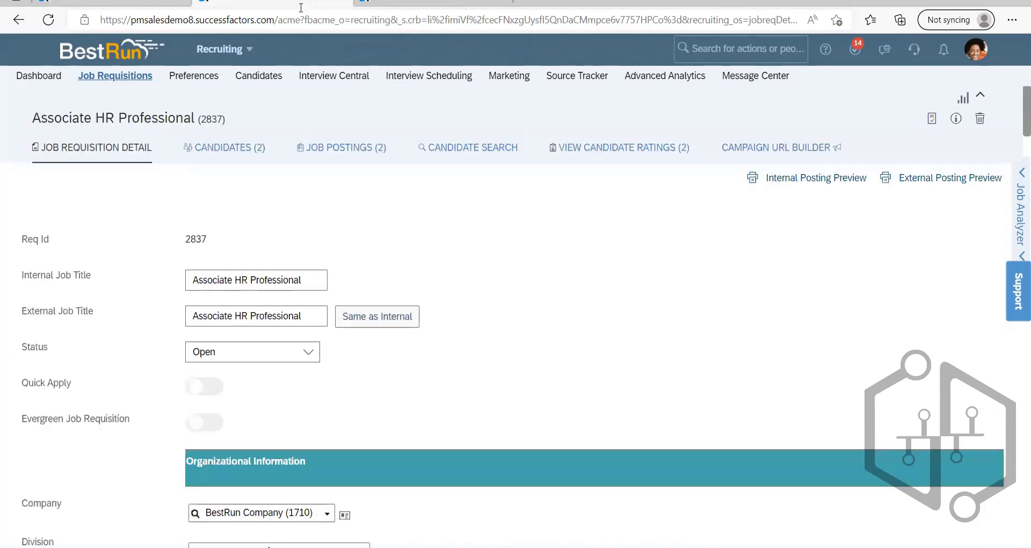
{"action": "right_click", "coordinate": [305, 4]}
{"action": "left_click", "coordinate": [356, 82]}
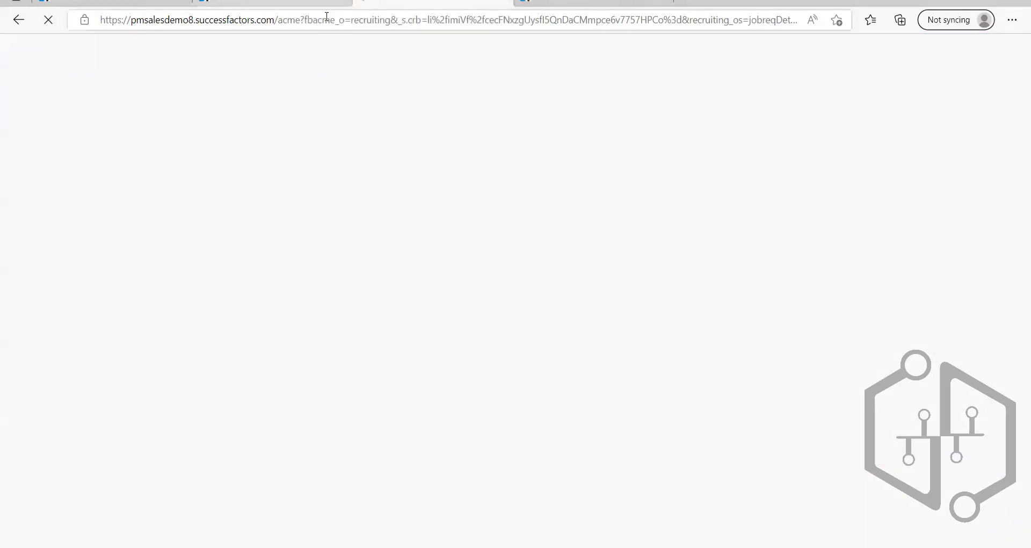
{"action": "left_click_drag", "start_coordinate": [378, 7], "coordinate": [196, 6]}
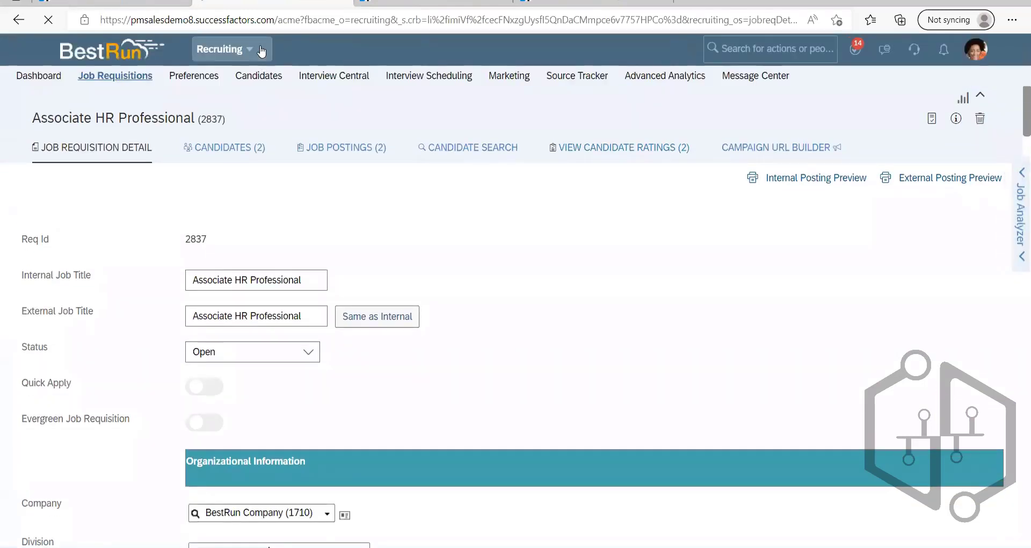
{"action": "left_click", "coordinate": [244, 49]}
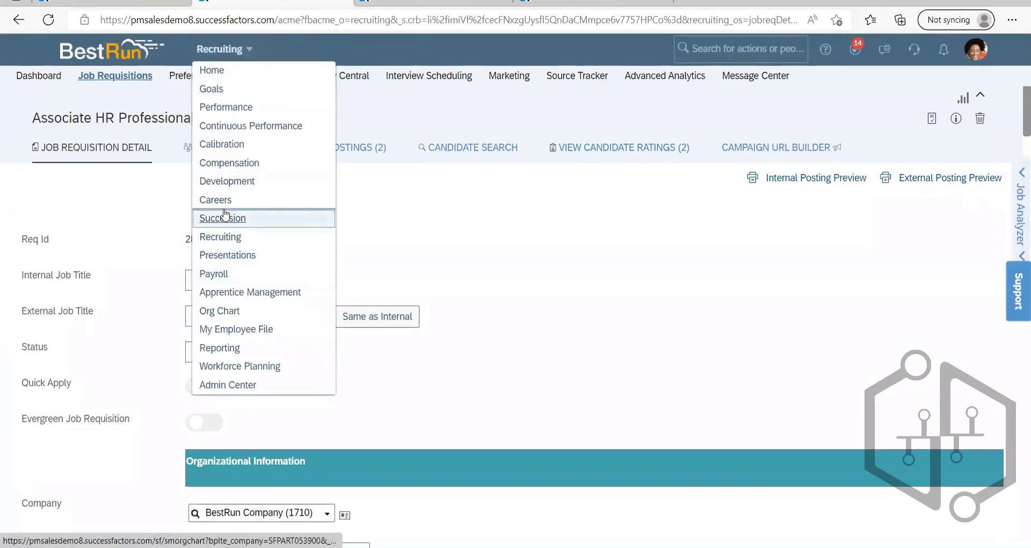
{"action": "left_click", "coordinate": [271, 200]}
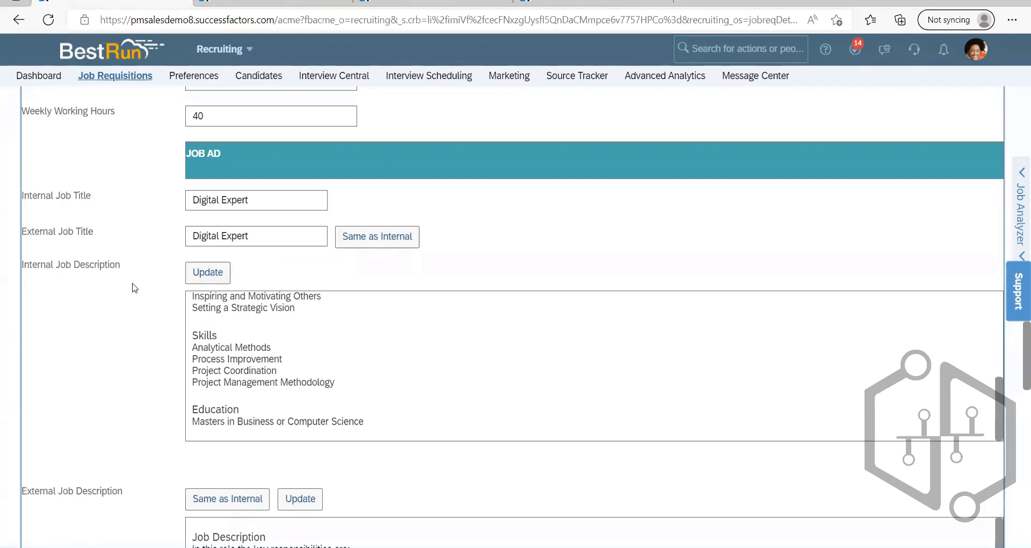
- Review the Digital Expert requisition form from General Information through Salary & Benefits and Job Ad to Additional Comments
{"action": "scroll", "coordinate": [101, 325], "scroll_direction": "down", "scroll_amount": 15}
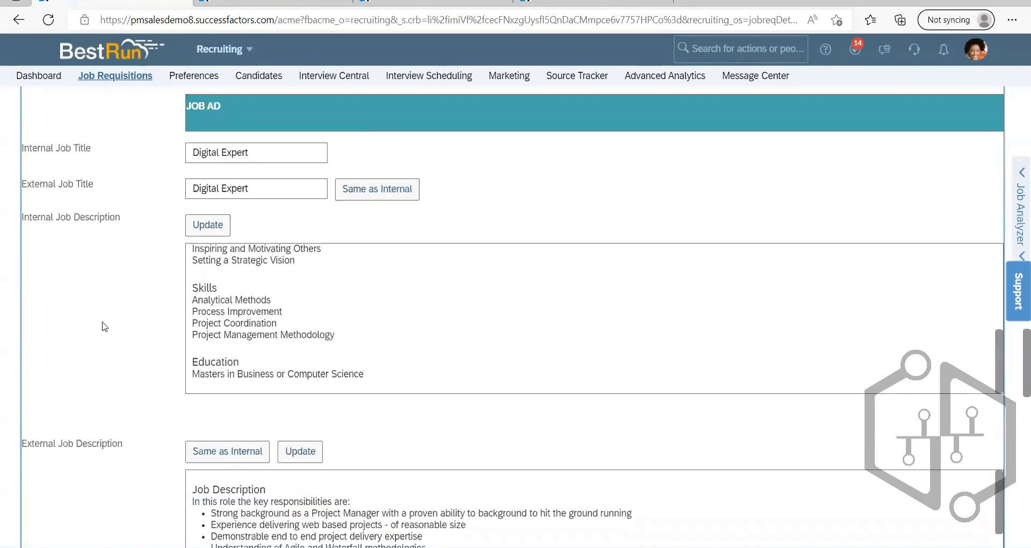
{"action": "scroll", "coordinate": [118, 259], "scroll_direction": "up", "scroll_amount": 7}
{"action": "scroll", "coordinate": [118, 259], "scroll_direction": "up", "scroll_amount": 10}
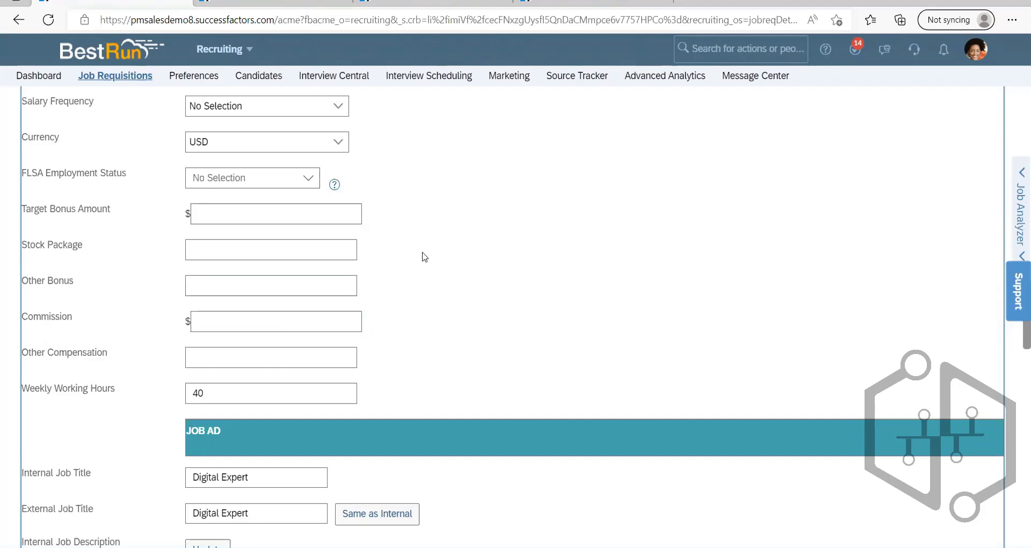
{"action": "scroll", "coordinate": [423, 255], "scroll_direction": "up", "scroll_amount": 8}
{"action": "scroll", "coordinate": [423, 254], "scroll_direction": "up", "scroll_amount": 16}
{"action": "scroll", "coordinate": [350, 338], "scroll_direction": "down", "scroll_amount": 11}
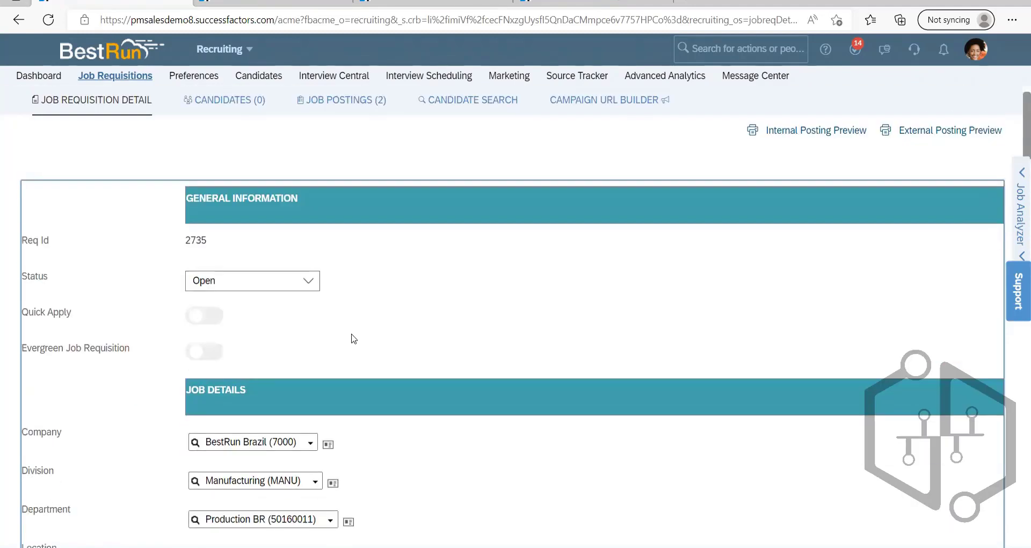
{"action": "scroll", "coordinate": [354, 340], "scroll_direction": "down", "scroll_amount": 6}
{"action": "scroll", "coordinate": [161, 414], "scroll_direction": "down", "scroll_amount": 1}
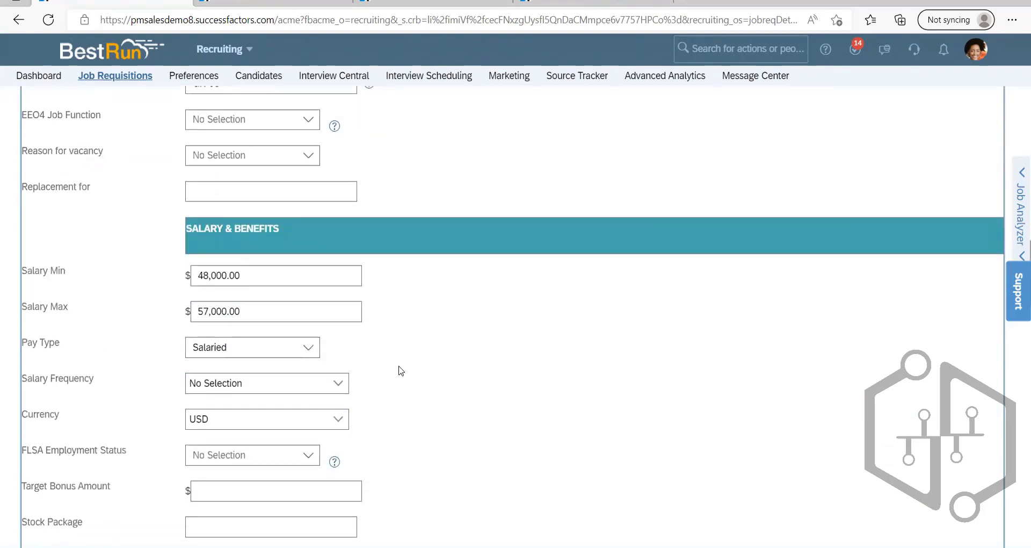
{"action": "scroll", "coordinate": [401, 368], "scroll_direction": "down", "scroll_amount": 7}
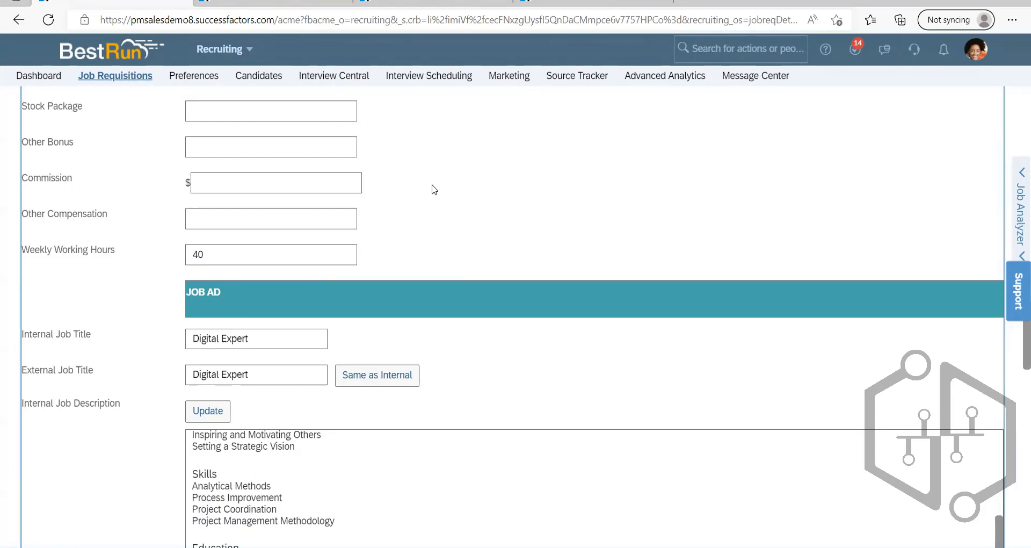
{"action": "scroll", "coordinate": [434, 189], "scroll_direction": "down", "scroll_amount": 20}
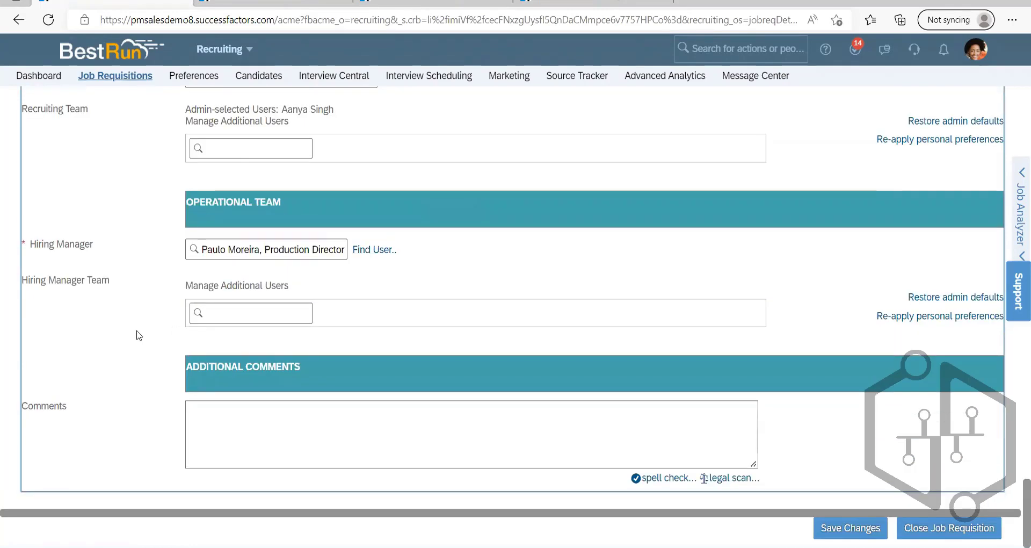
{"action": "scroll", "coordinate": [168, 338], "scroll_direction": "up", "scroll_amount": 10}
{"action": "scroll", "coordinate": [422, 289], "scroll_direction": "up", "scroll_amount": 20}
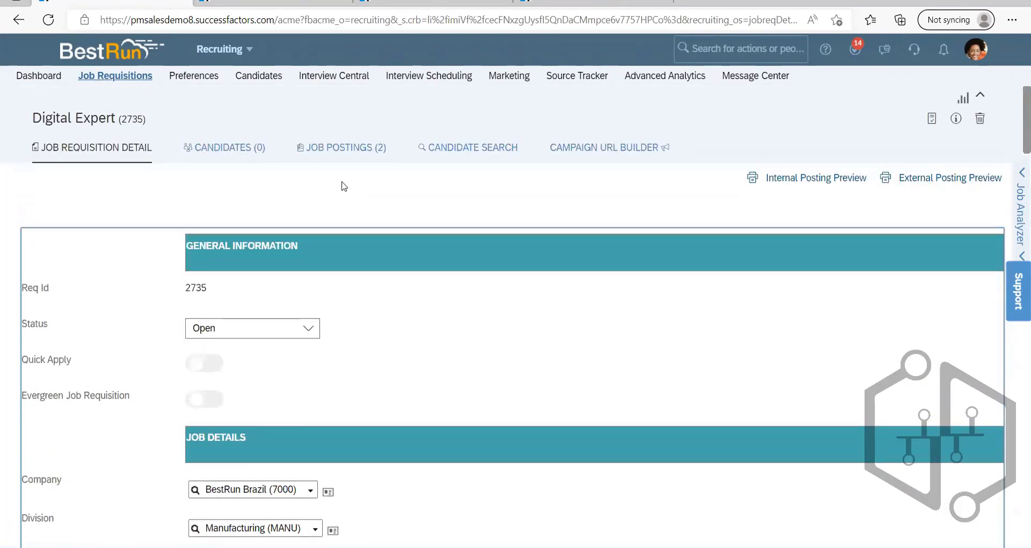
- Switch the Careers page to the Recruiting module and open the Production Director requisition from the job requisitions list
{"action": "left_click", "coordinate": [229, 3]}
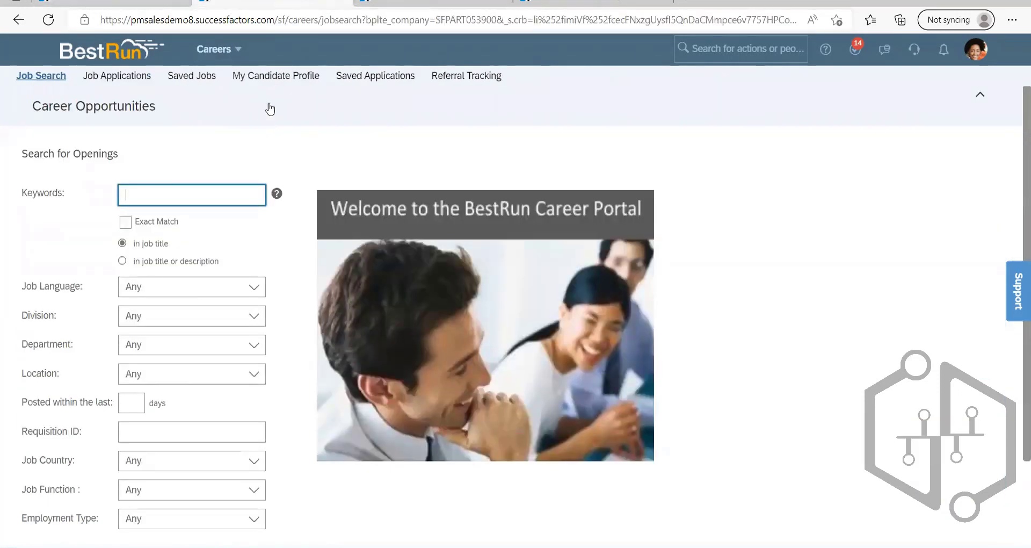
{"action": "left_click", "coordinate": [134, 4]}
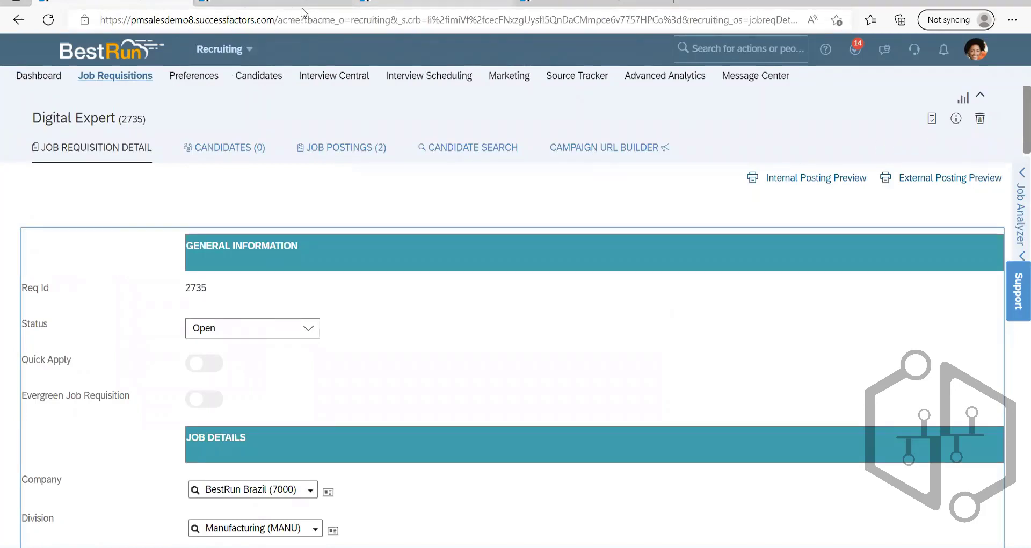
{"action": "left_click", "coordinate": [434, 3]}
{"action": "left_click", "coordinate": [107, 5]}
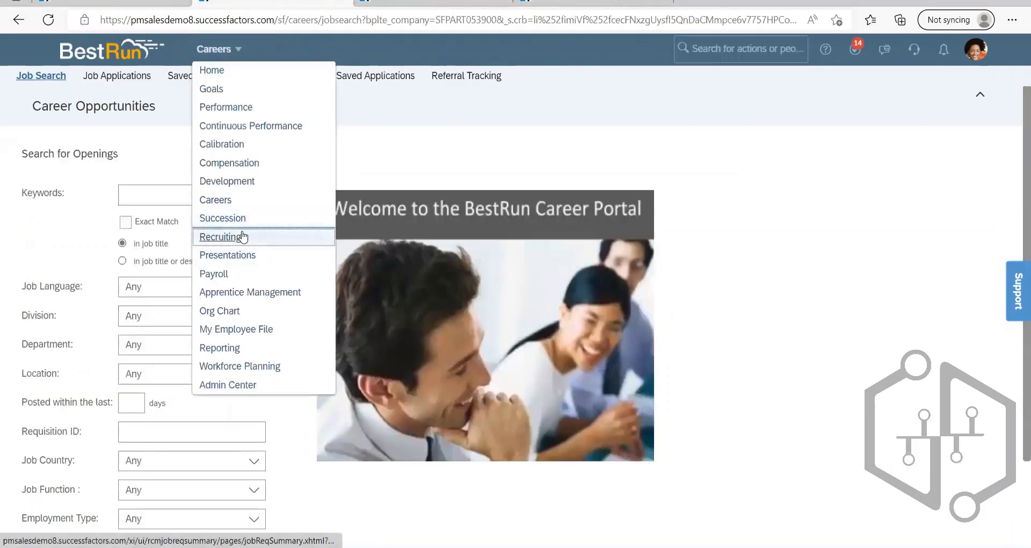
{"action": "left_click", "coordinate": [599, 154]}
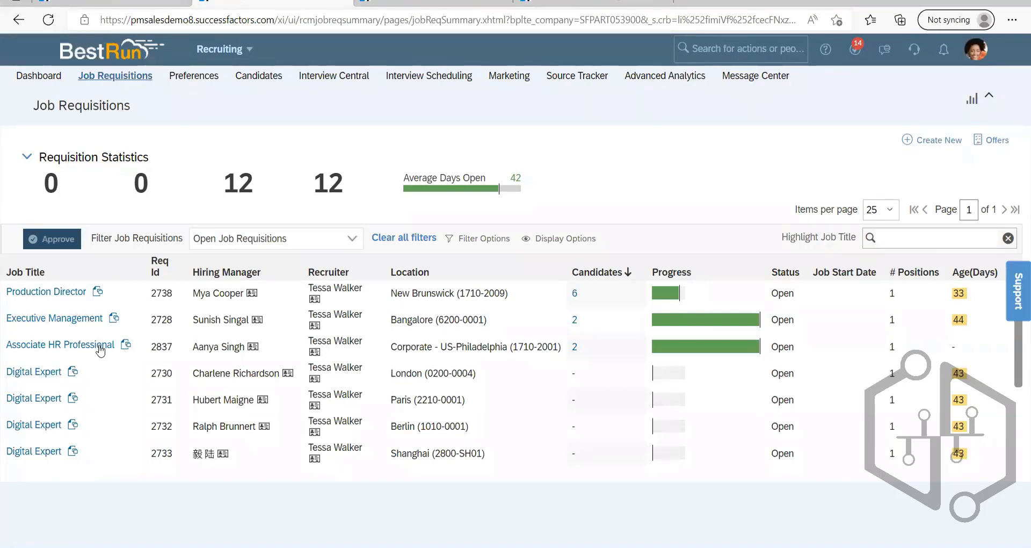
{"action": "left_click", "coordinate": [80, 292]}
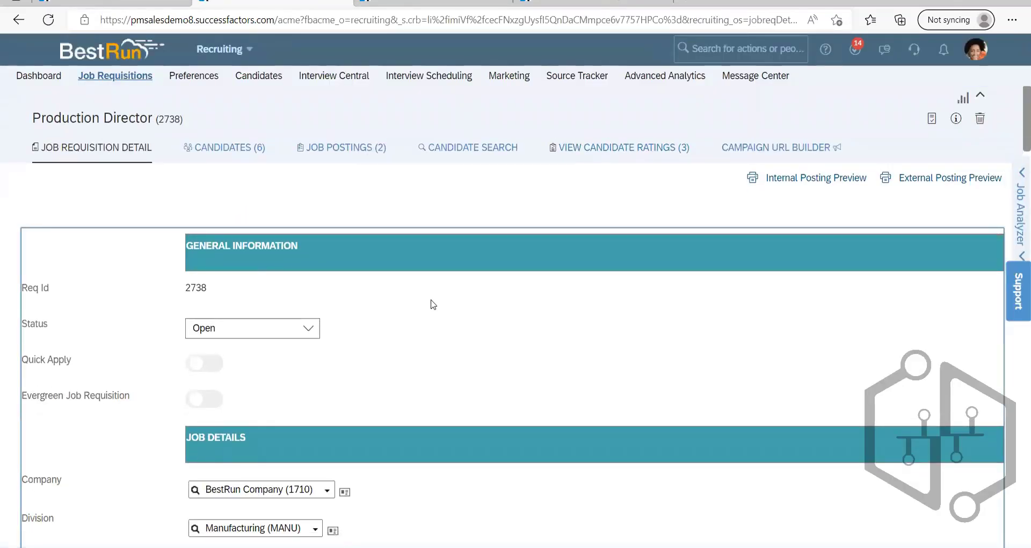
- Look over the Production Director requisition's external description, languages, questionnaire and operational team, and save the requisition
{"action": "scroll", "coordinate": [425, 288], "scroll_direction": "down", "scroll_amount": 20}
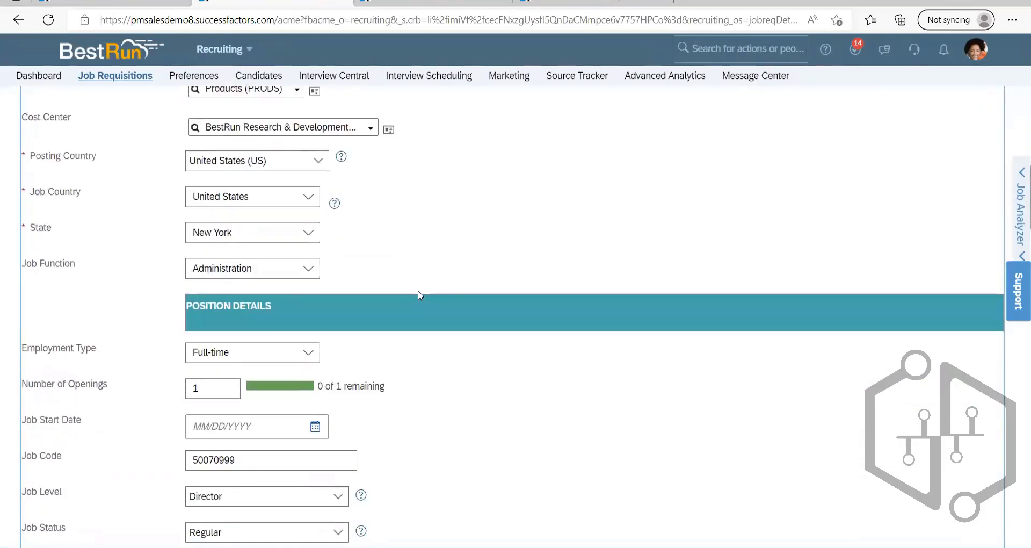
{"action": "scroll", "coordinate": [415, 311], "scroll_direction": "down", "scroll_amount": 8}
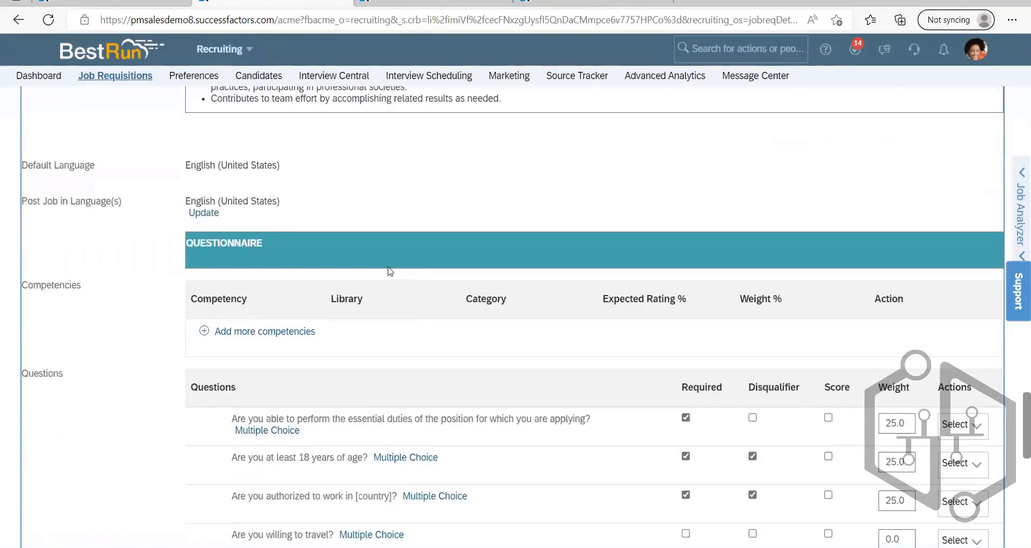
{"action": "scroll", "coordinate": [275, 203], "scroll_direction": "up", "scroll_amount": 1}
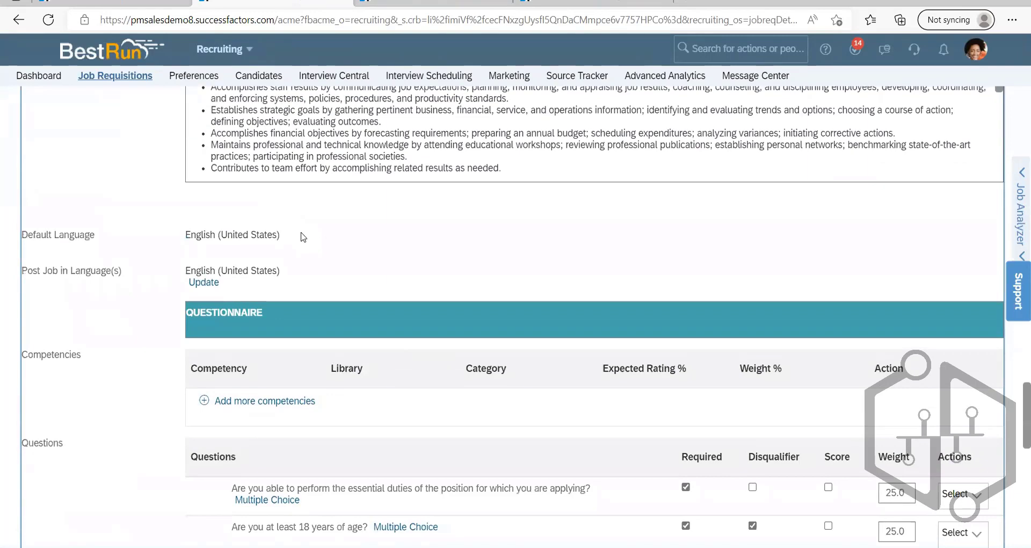
{"action": "scroll", "coordinate": [60, 323], "scroll_direction": "up", "scroll_amount": 10}
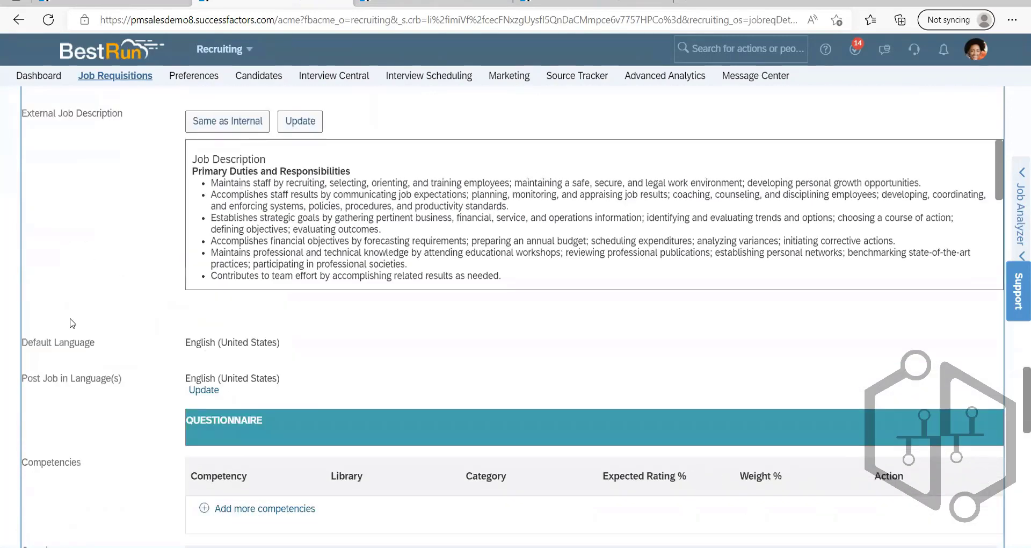
{"action": "scroll", "coordinate": [246, 317], "scroll_direction": "down", "scroll_amount": 15}
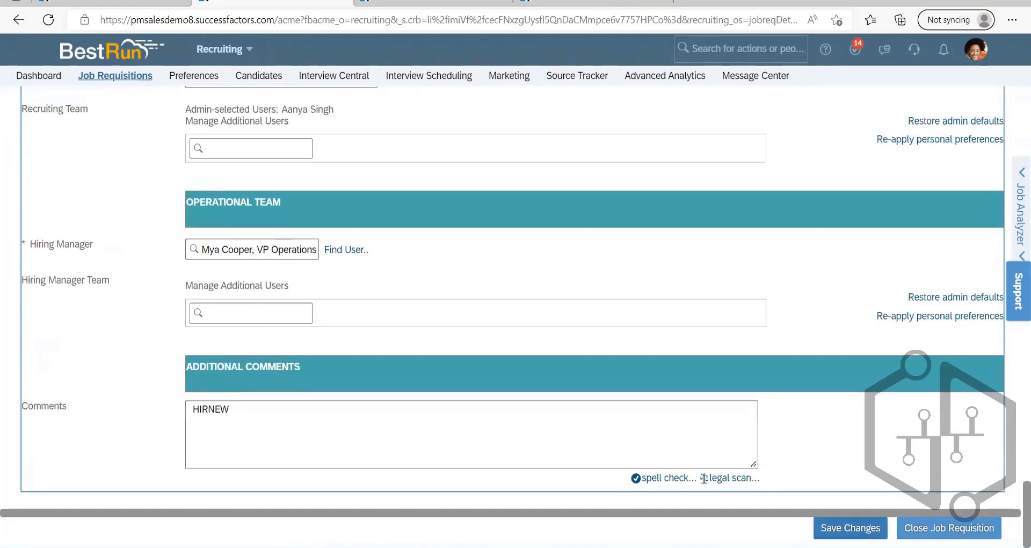
{"action": "left_click", "coordinate": [850, 528]}
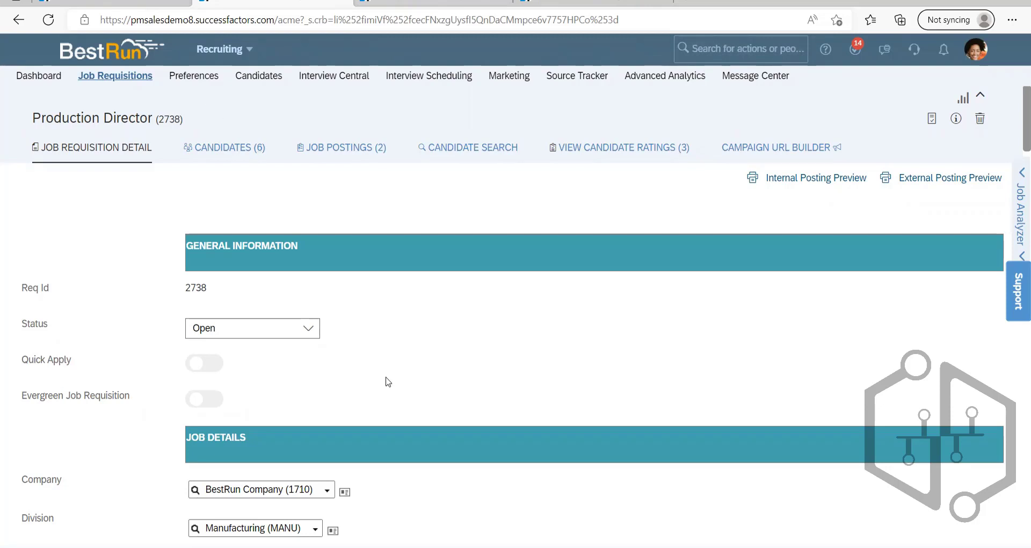
- Examine the Job Details and Position Details fields of the Production Director requisition
{"action": "scroll", "coordinate": [387, 382], "scroll_direction": "down", "scroll_amount": 8}
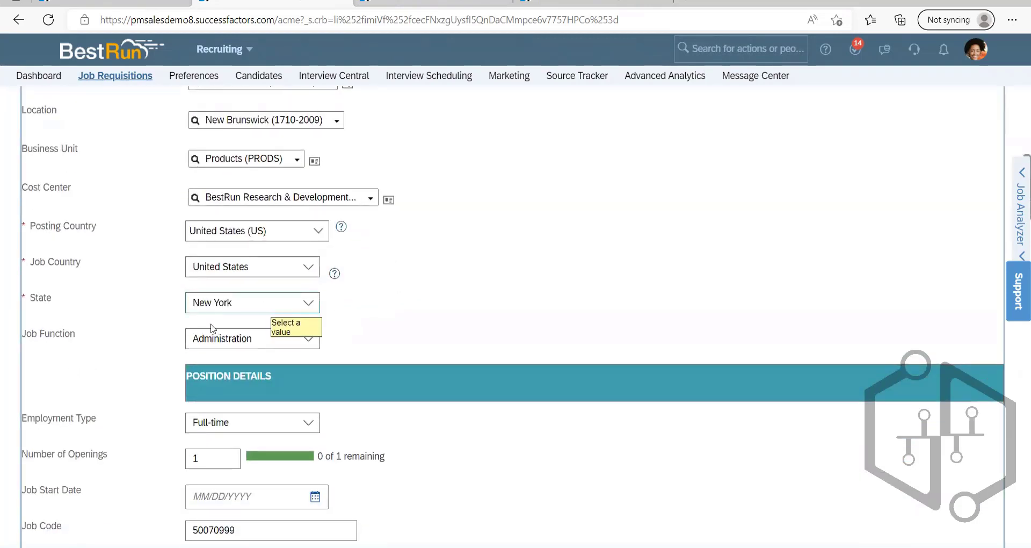
{"action": "scroll", "coordinate": [446, 282], "scroll_direction": "down", "scroll_amount": 1}
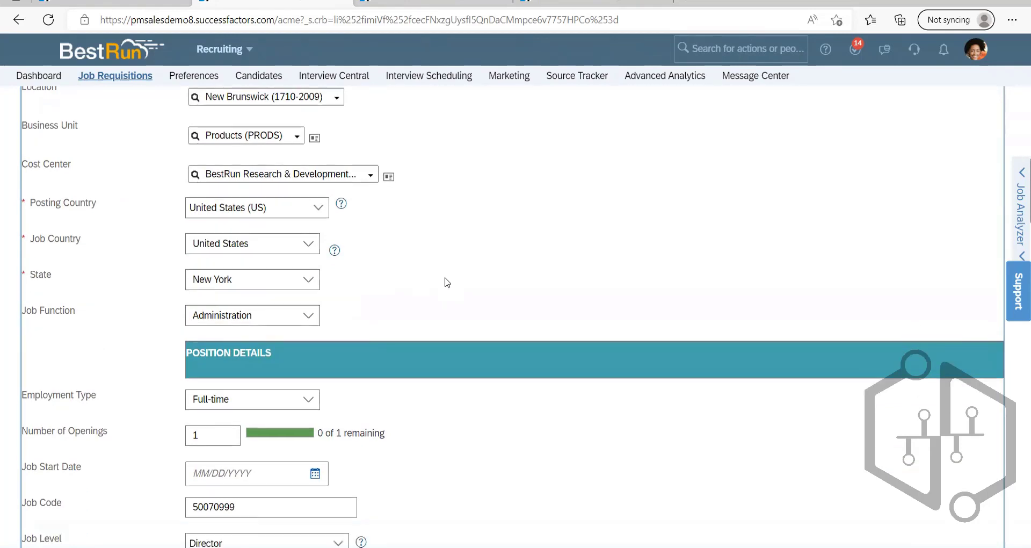
{"action": "scroll", "coordinate": [447, 283], "scroll_direction": "down", "scroll_amount": 5}
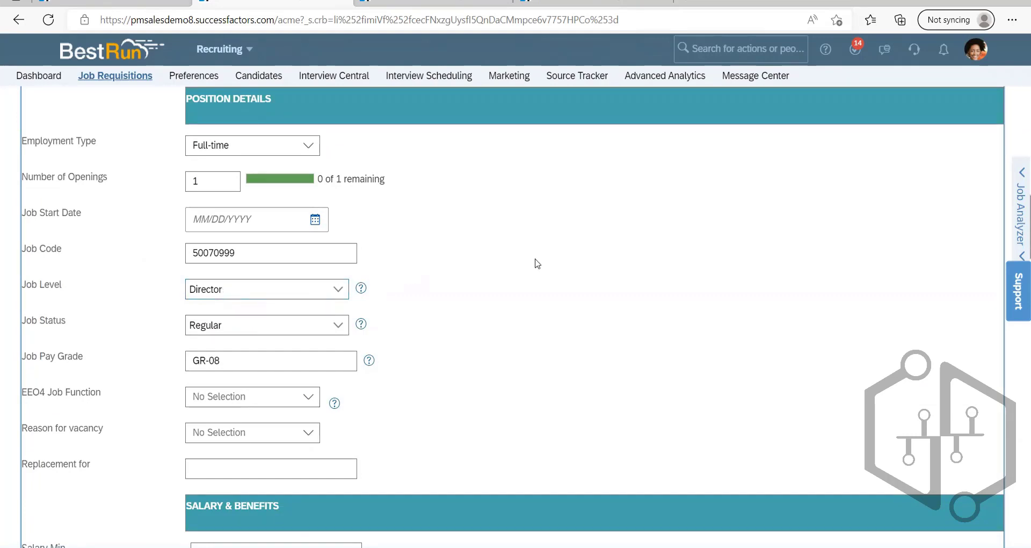
{"action": "scroll", "coordinate": [536, 260], "scroll_direction": "up", "scroll_amount": 15}
{"action": "scroll", "coordinate": [329, 334], "scroll_direction": "down", "scroll_amount": 4}
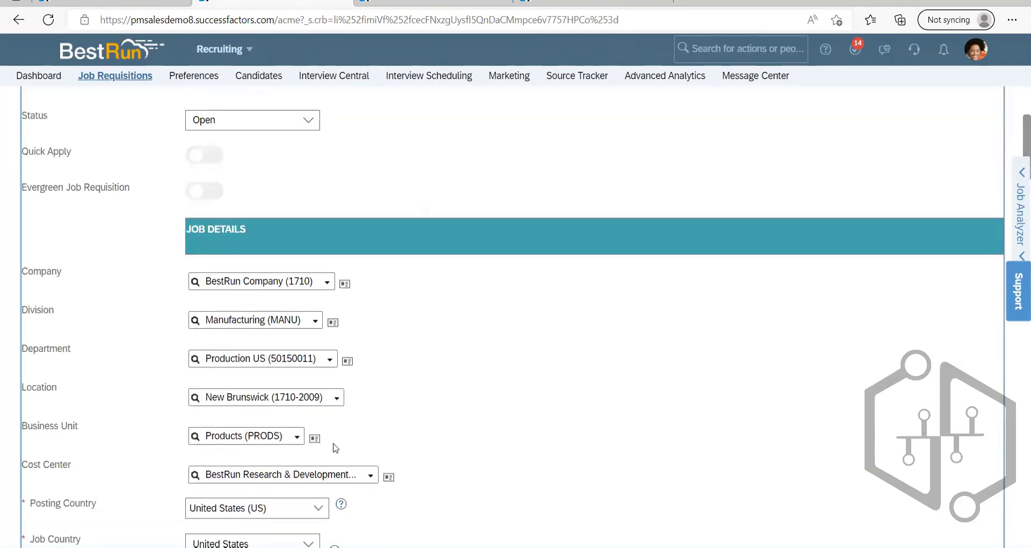
{"action": "scroll", "coordinate": [335, 447], "scroll_direction": "down", "scroll_amount": 4}
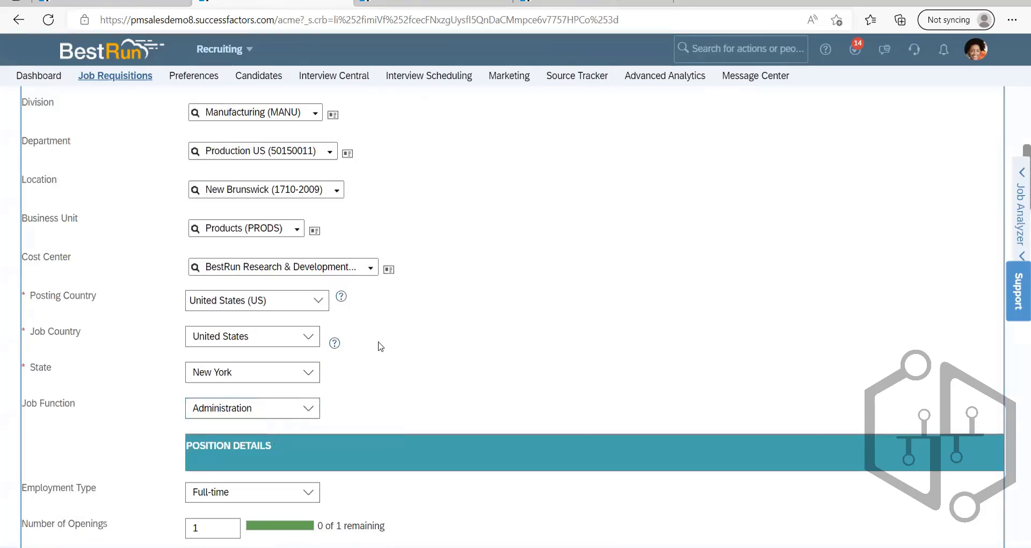
- Review the Production Director requisition from Position Details through Salary & Benefits and Job Ad to the Questionnaire section
{"action": "scroll", "coordinate": [249, 437], "scroll_direction": "down", "scroll_amount": 1}
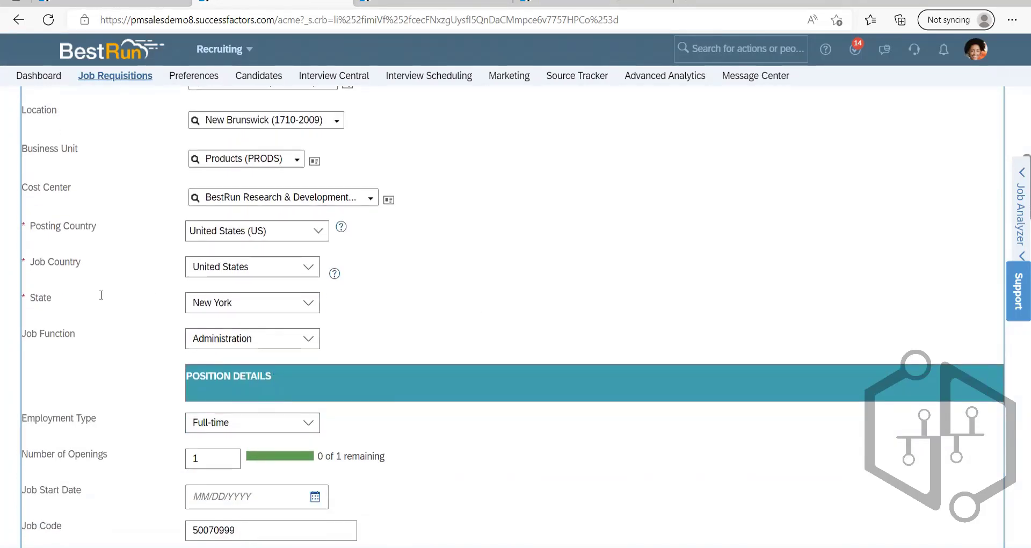
{"action": "scroll", "coordinate": [152, 365], "scroll_direction": "down", "scroll_amount": 1}
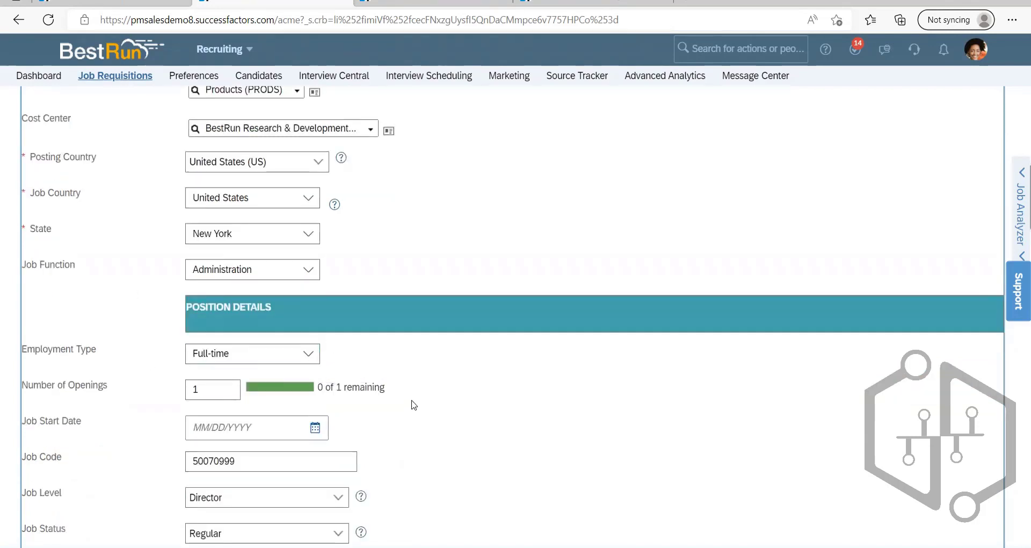
{"action": "scroll", "coordinate": [362, 250], "scroll_direction": "up", "scroll_amount": 9}
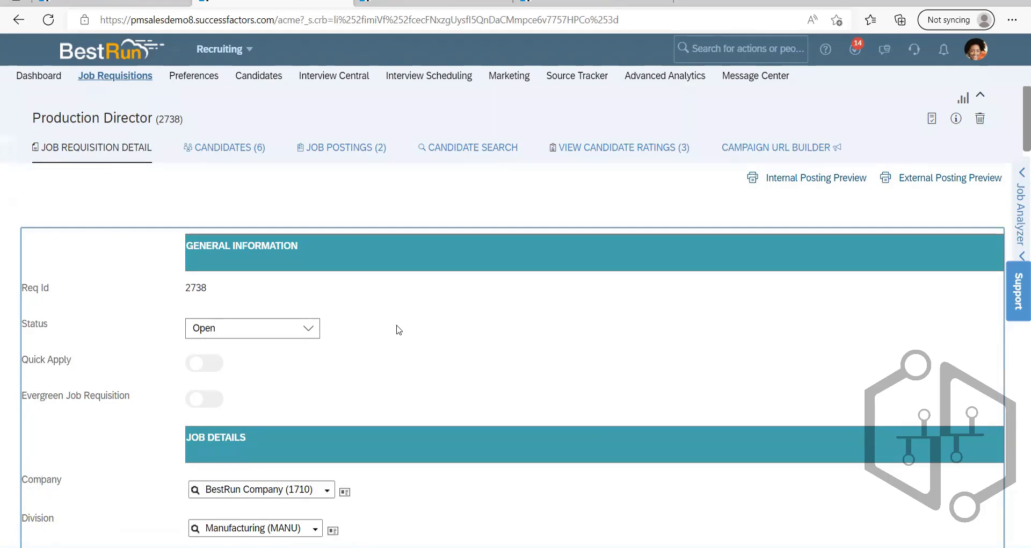
{"action": "scroll", "coordinate": [399, 330], "scroll_direction": "down", "scroll_amount": 15}
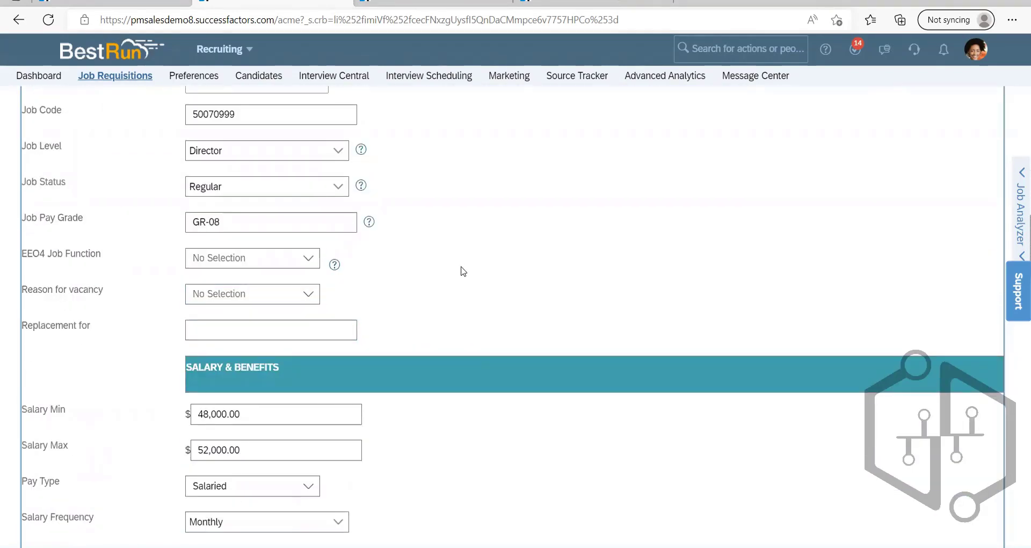
{"action": "scroll", "coordinate": [464, 271], "scroll_direction": "down", "scroll_amount": 20}
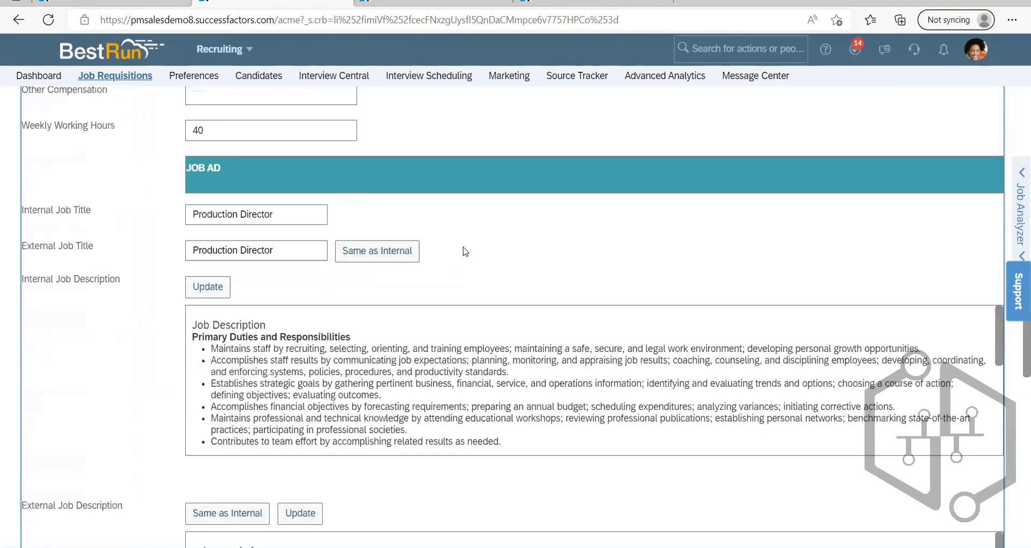
{"action": "scroll", "coordinate": [464, 253], "scroll_direction": "down", "scroll_amount": 5}
{"action": "scroll", "coordinate": [467, 255], "scroll_direction": "up", "scroll_amount": 20}
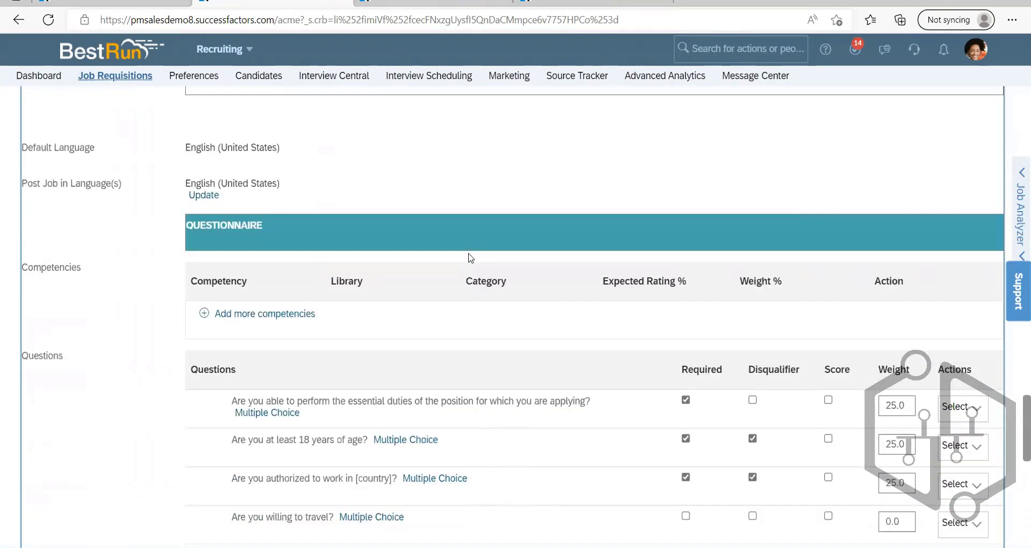
{"action": "scroll", "coordinate": [471, 258], "scroll_direction": "up", "scroll_amount": 10}
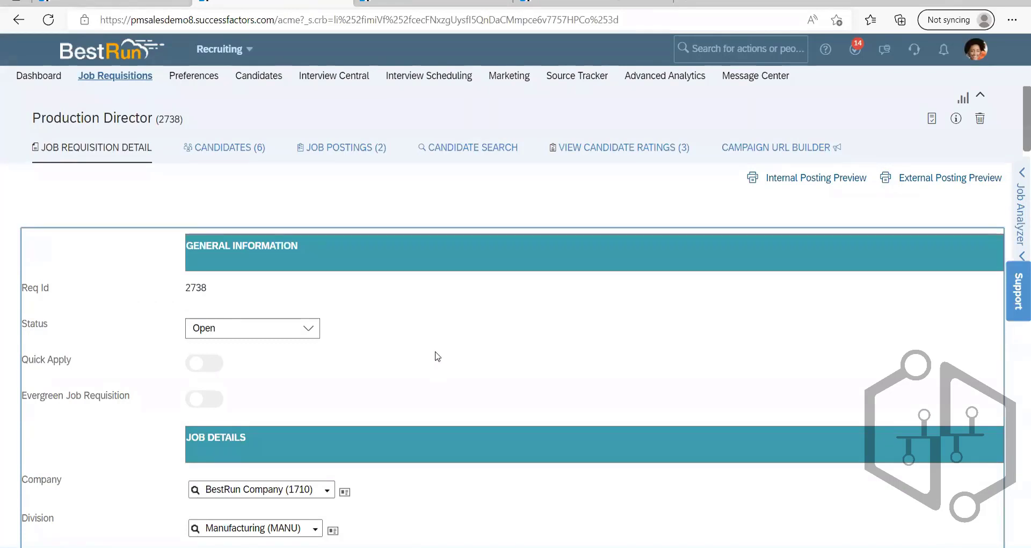
- Look over the requisition's compensation fields, external job description and posting languages again, ending back at General Information
{"action": "scroll", "coordinate": [140, 385], "scroll_direction": "down", "scroll_amount": 15}
{"action": "scroll", "coordinate": [147, 371], "scroll_direction": "down", "scroll_amount": 10}
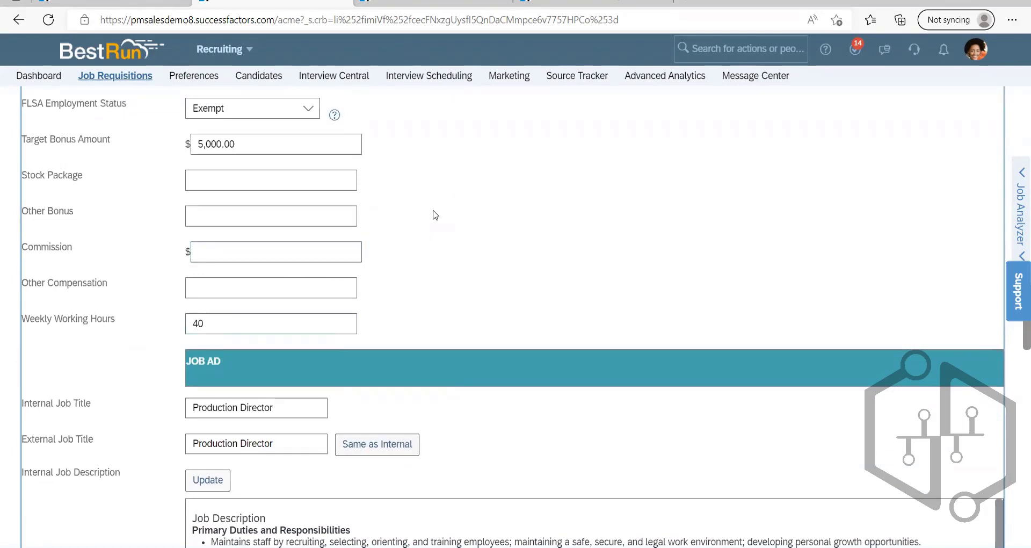
{"action": "scroll", "coordinate": [436, 215], "scroll_direction": "down", "scroll_amount": 6}
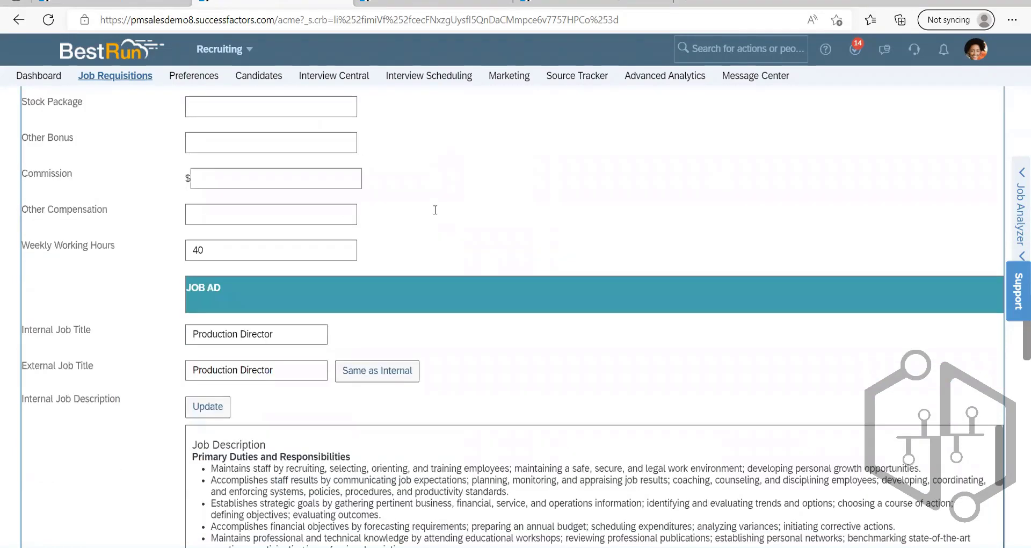
{"action": "scroll", "coordinate": [436, 210], "scroll_direction": "up", "scroll_amount": 15}
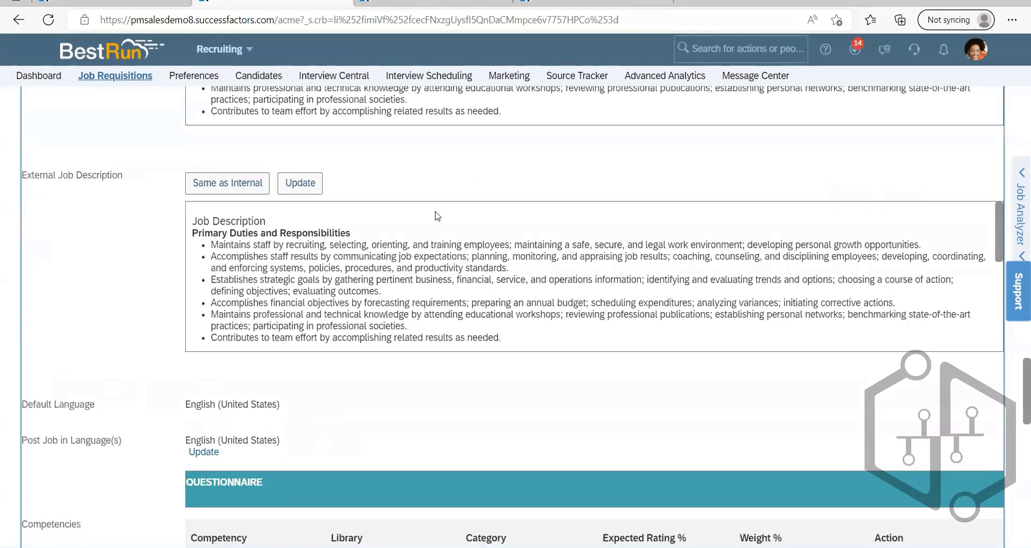
{"action": "scroll", "coordinate": [448, 344], "scroll_direction": "up", "scroll_amount": 2}
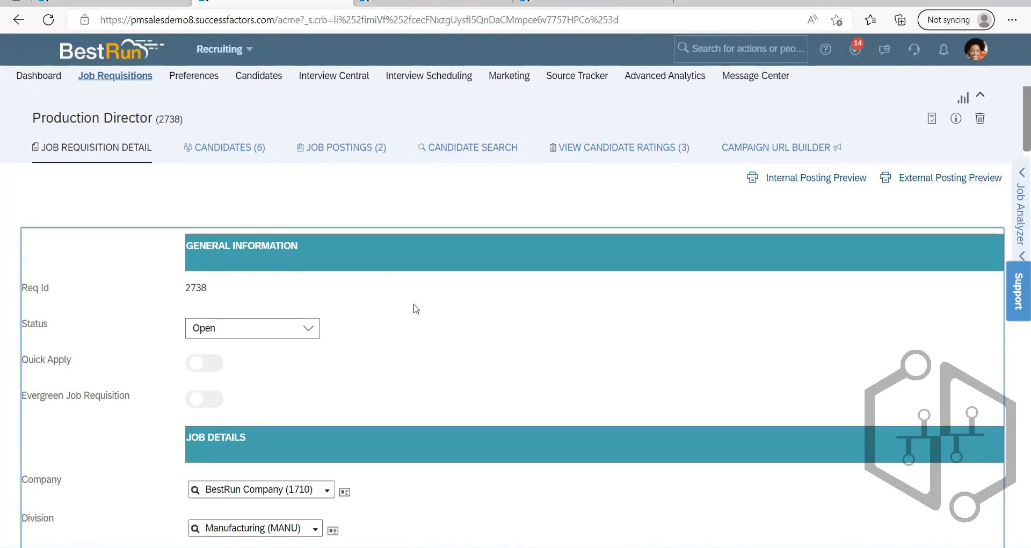
{"action": "scroll", "coordinate": [417, 315], "scroll_direction": "down", "scroll_amount": 20}
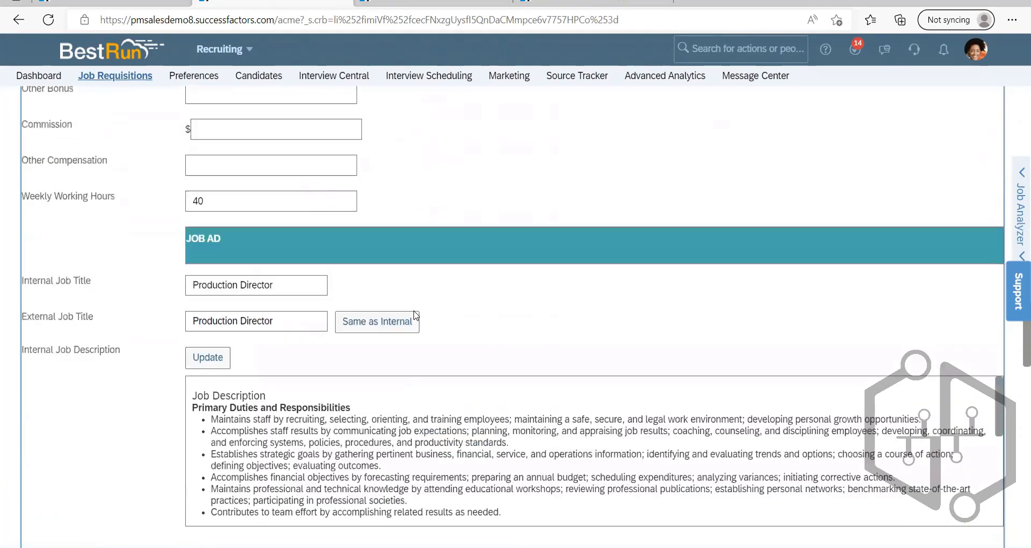
{"action": "scroll", "coordinate": [416, 315], "scroll_direction": "down", "scroll_amount": 6}
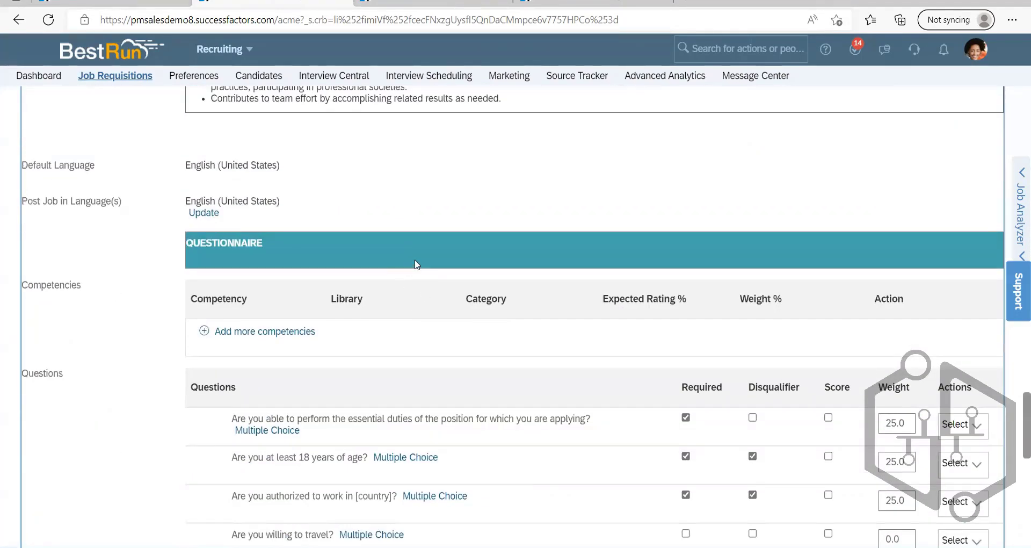
{"action": "scroll", "coordinate": [438, 217], "scroll_direction": "up", "scroll_amount": 15}
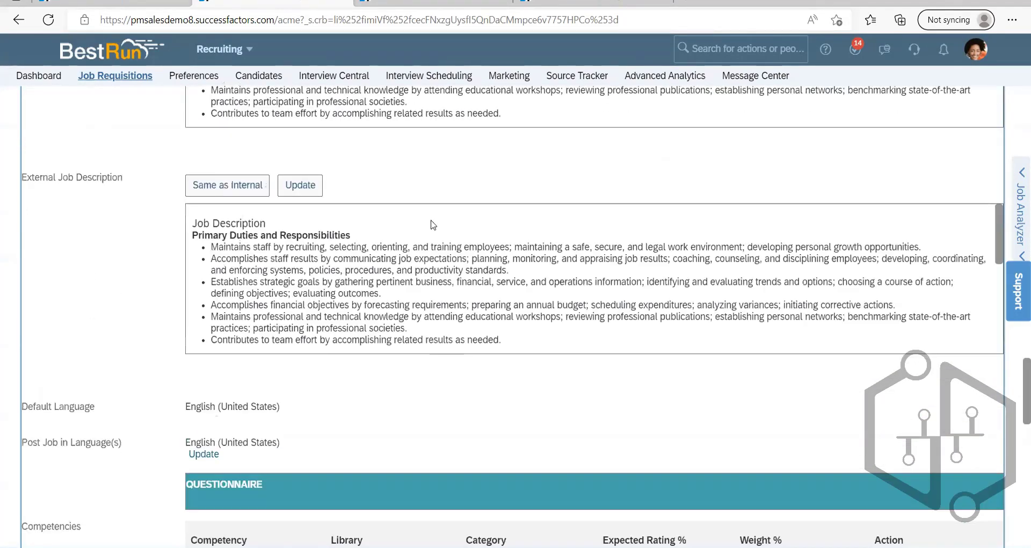
{"action": "scroll", "coordinate": [438, 220], "scroll_direction": "up", "scroll_amount": 8}
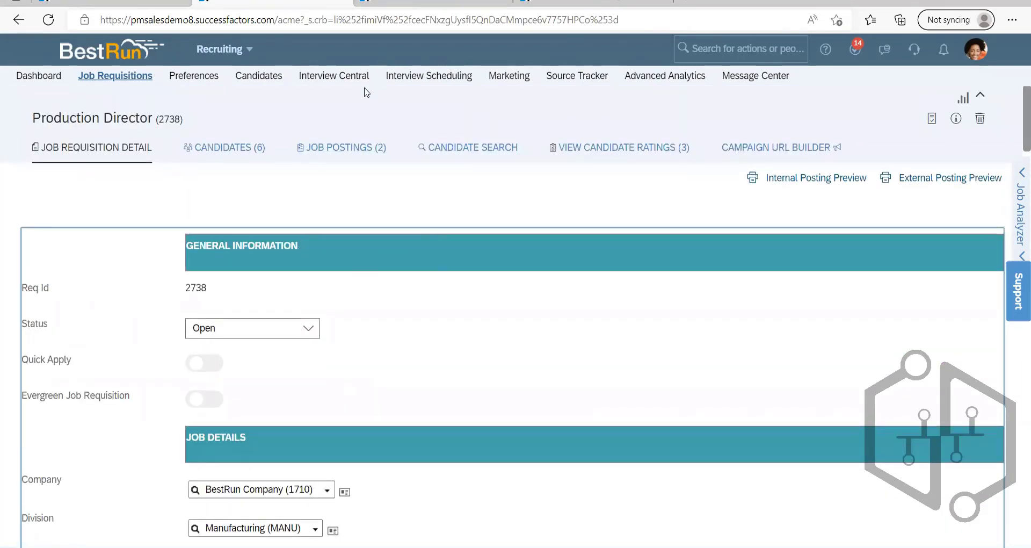
- Compare the internal and external job titles and job descriptions in the requisition's Job Ad section
{"action": "scroll", "coordinate": [375, 299], "scroll_direction": "down", "scroll_amount": 10}
{"action": "scroll", "coordinate": [308, 299], "scroll_direction": "down", "scroll_amount": 8}
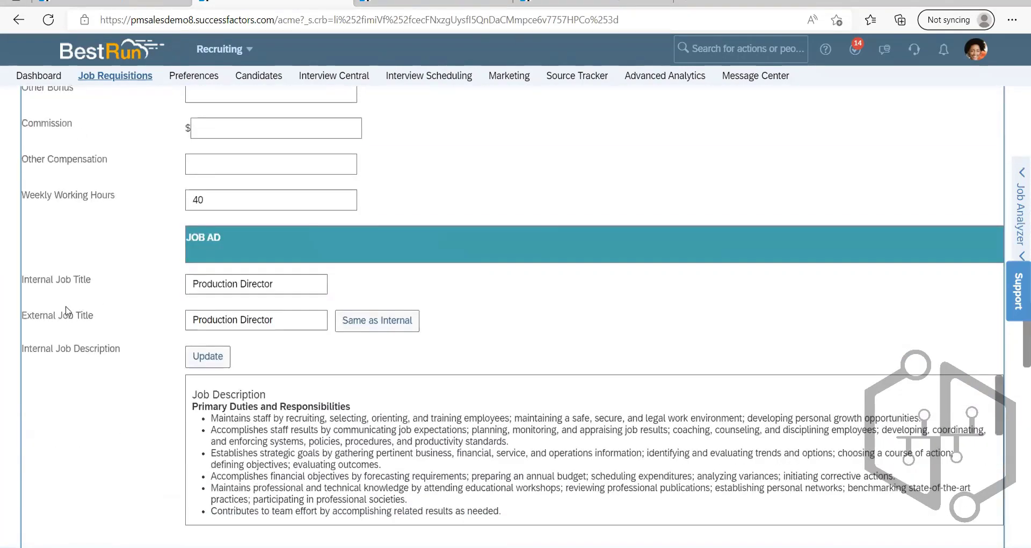
{"action": "scroll", "coordinate": [122, 306], "scroll_direction": "up", "scroll_amount": 5}
{"action": "scroll", "coordinate": [134, 302], "scroll_direction": "down", "scroll_amount": 12}
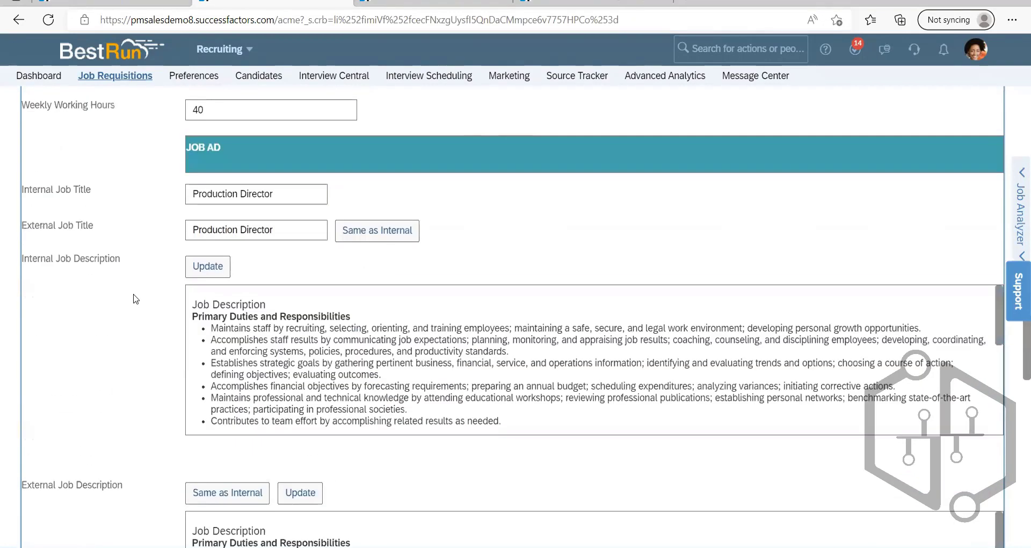
{"action": "scroll", "coordinate": [136, 299], "scroll_direction": "up", "scroll_amount": 2}
{"action": "scroll", "coordinate": [135, 298], "scroll_direction": "up", "scroll_amount": 6}
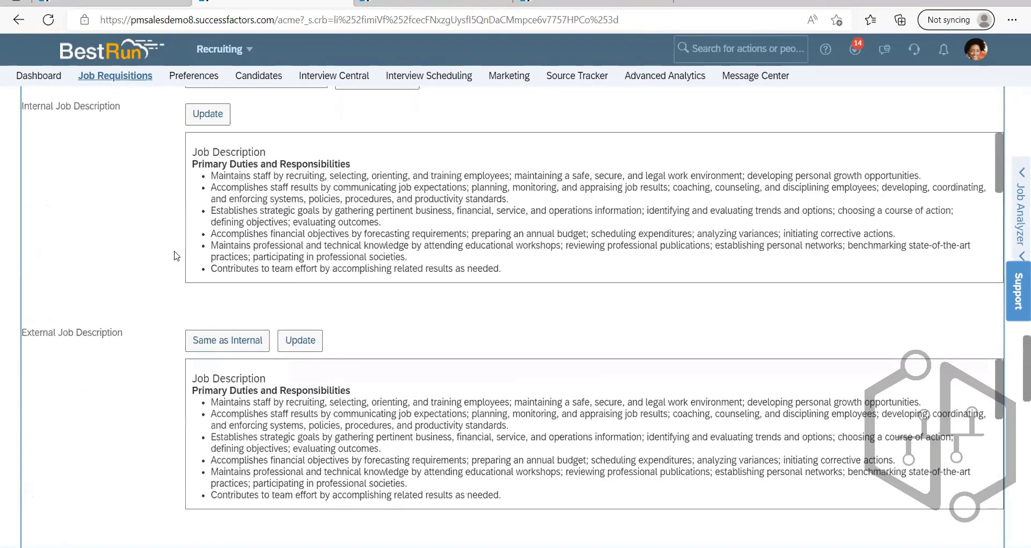
{"action": "scroll", "coordinate": [79, 232], "scroll_direction": "up", "scroll_amount": 3}
{"action": "scroll", "coordinate": [89, 284], "scroll_direction": "down", "scroll_amount": 3}
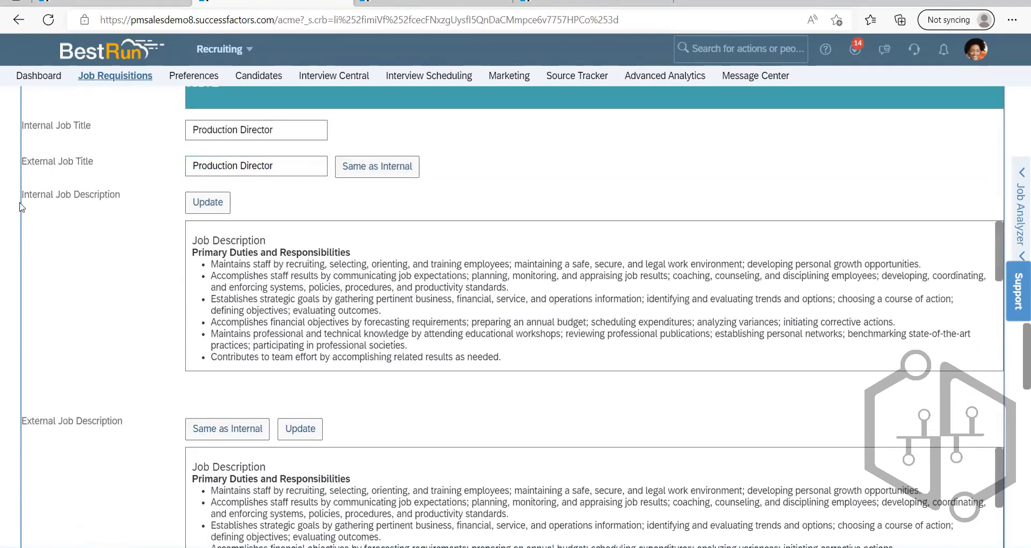
{"action": "scroll", "coordinate": [115, 520], "scroll_direction": "down", "scroll_amount": 1}
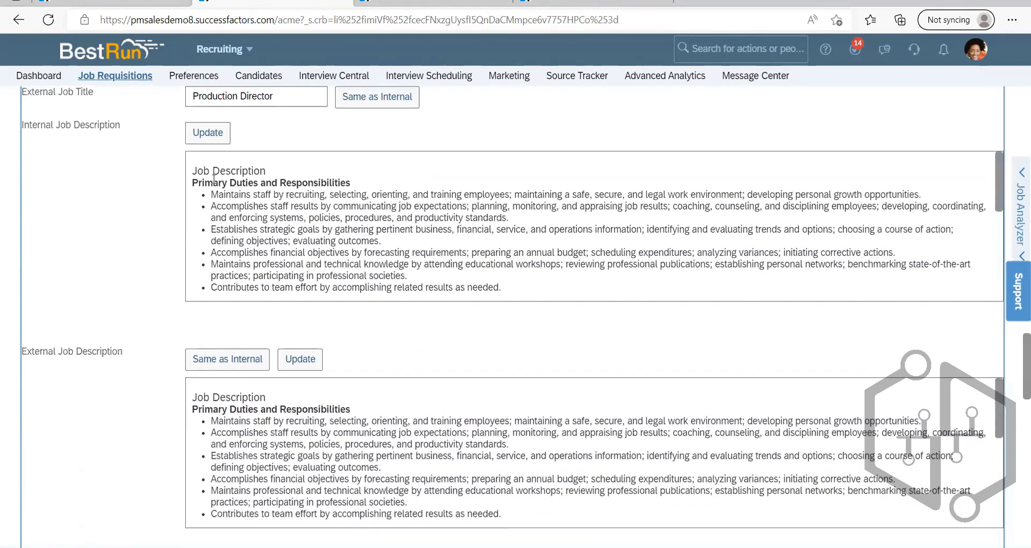
- Open the options for adding competencies in the Questionnaire section, then expand and collapse the SFPART053900 library
{"action": "scroll", "coordinate": [127, 397], "scroll_direction": "down", "scroll_amount": 6}
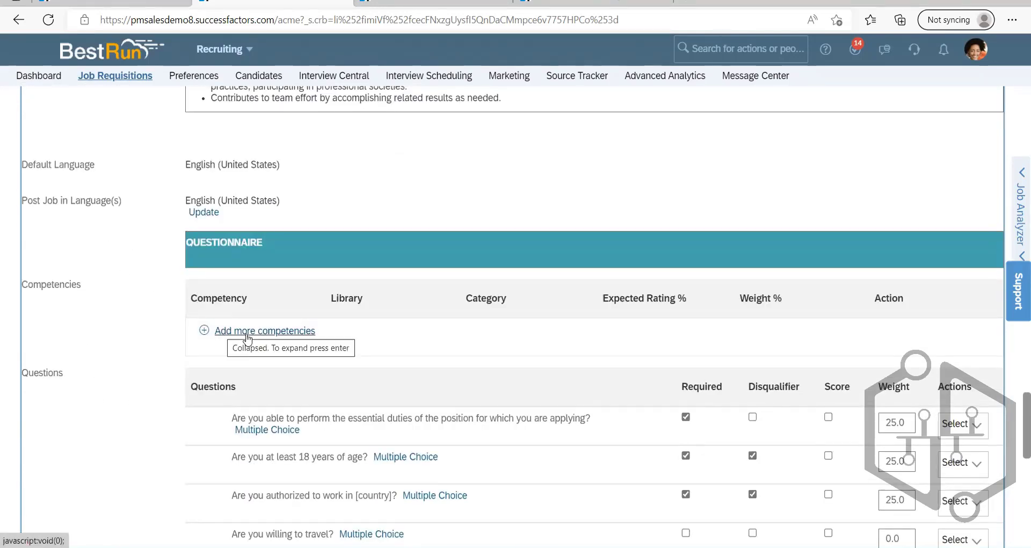
{"action": "left_click", "coordinate": [214, 332]}
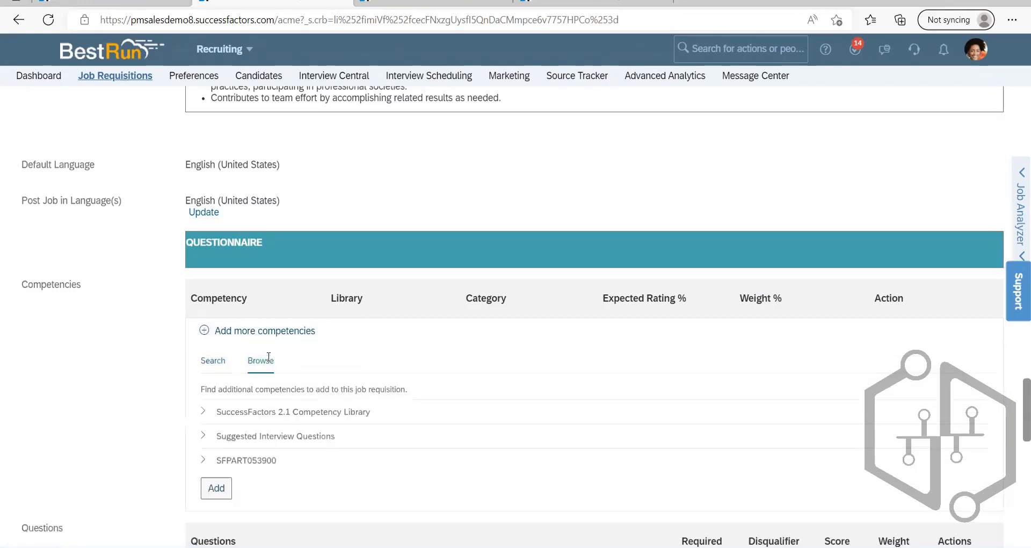
{"action": "scroll", "coordinate": [269, 357], "scroll_direction": "down", "scroll_amount": 1}
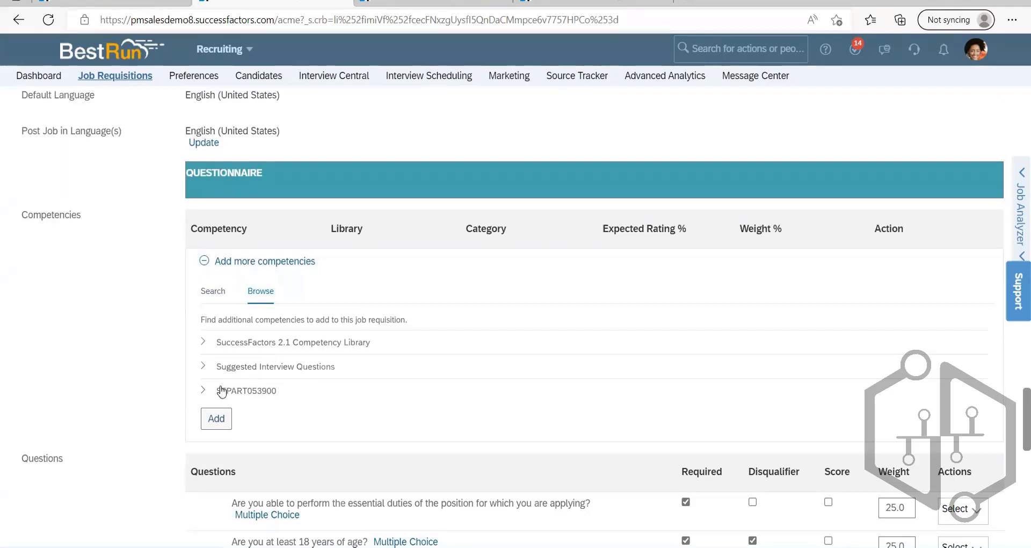
{"action": "left_click", "coordinate": [206, 390]}
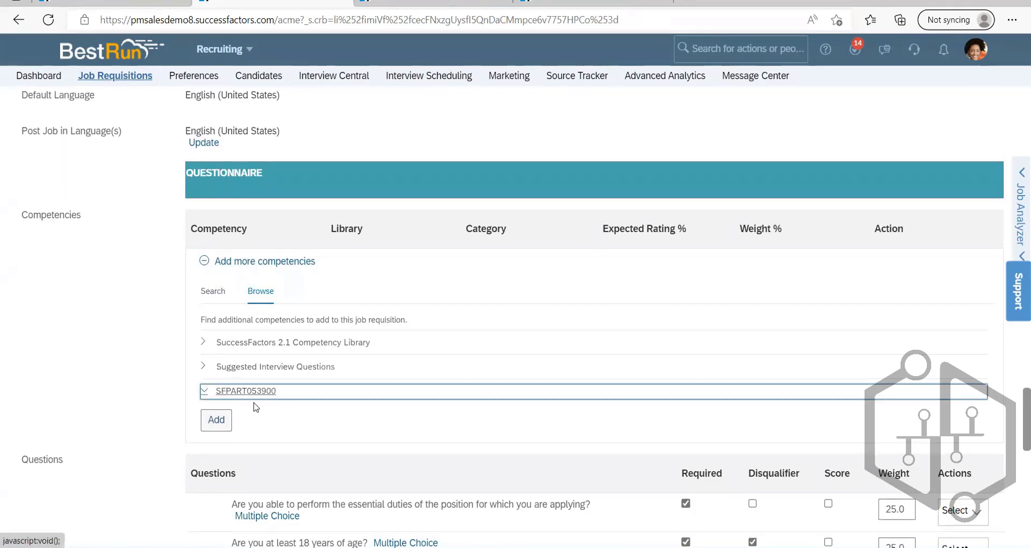
{"action": "left_click", "coordinate": [213, 395]}
{"action": "scroll", "coordinate": [347, 362], "scroll_direction": "up", "scroll_amount": 5}
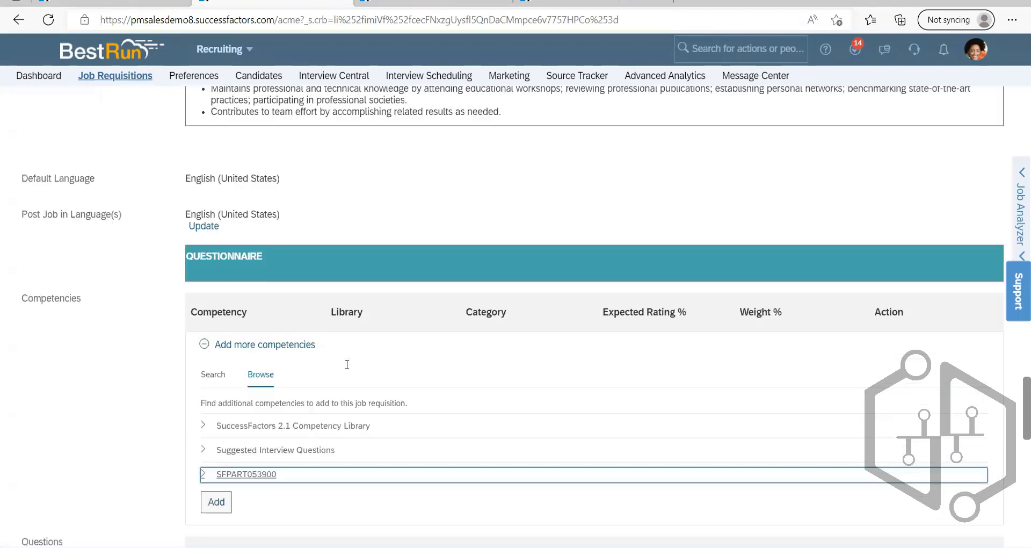
- Examine the Competencies area and the Questions table in the requisition's Questionnaire section, highlighting the Questions label
{"action": "scroll", "coordinate": [347, 362], "scroll_direction": "up", "scroll_amount": 15}
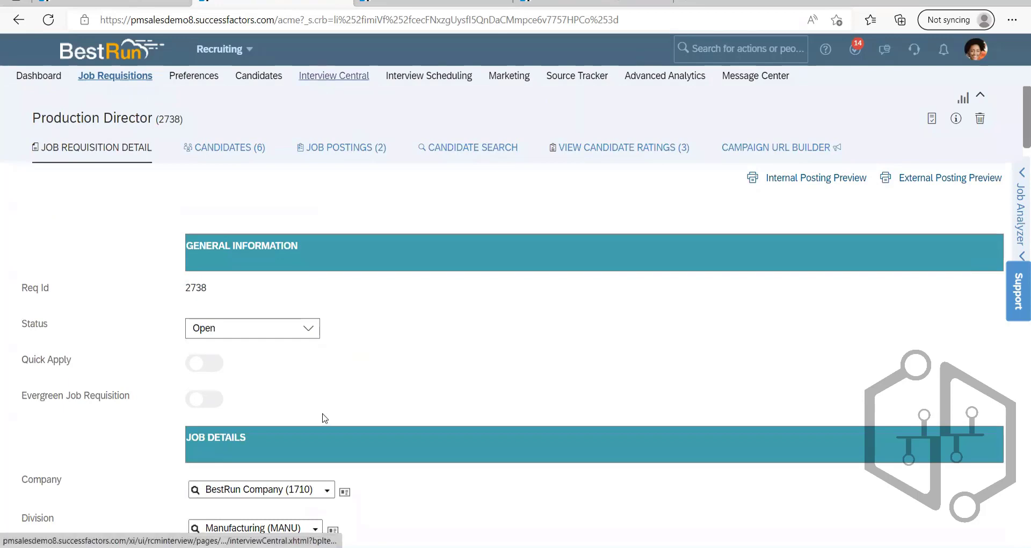
{"action": "scroll", "coordinate": [325, 418], "scroll_direction": "down", "scroll_amount": 20}
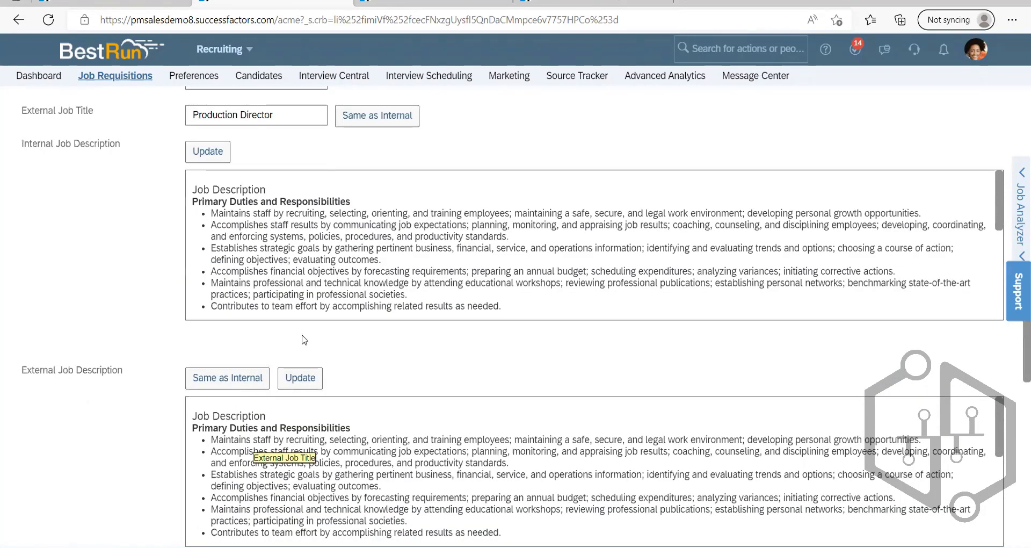
{"action": "scroll", "coordinate": [304, 339], "scroll_direction": "down", "scroll_amount": 12}
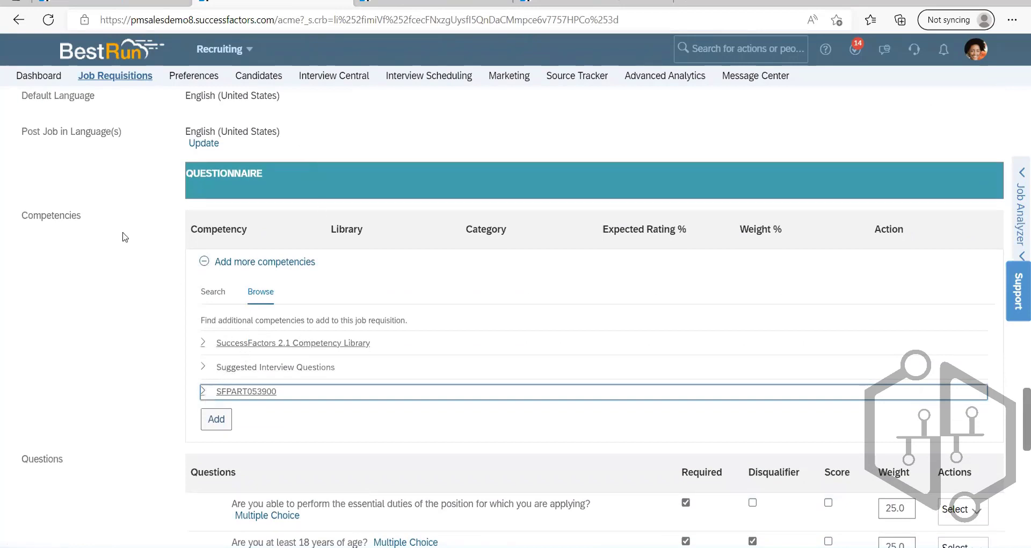
{"action": "scroll", "coordinate": [141, 372], "scroll_direction": "down", "scroll_amount": 3}
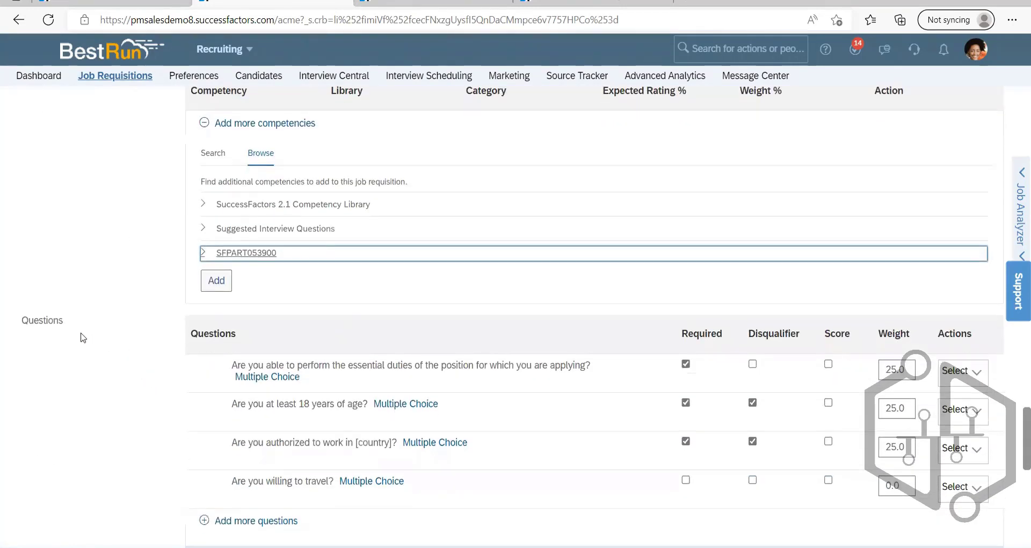
{"action": "left_click_drag", "start_coordinate": [72, 328], "coordinate": [22, 322]}
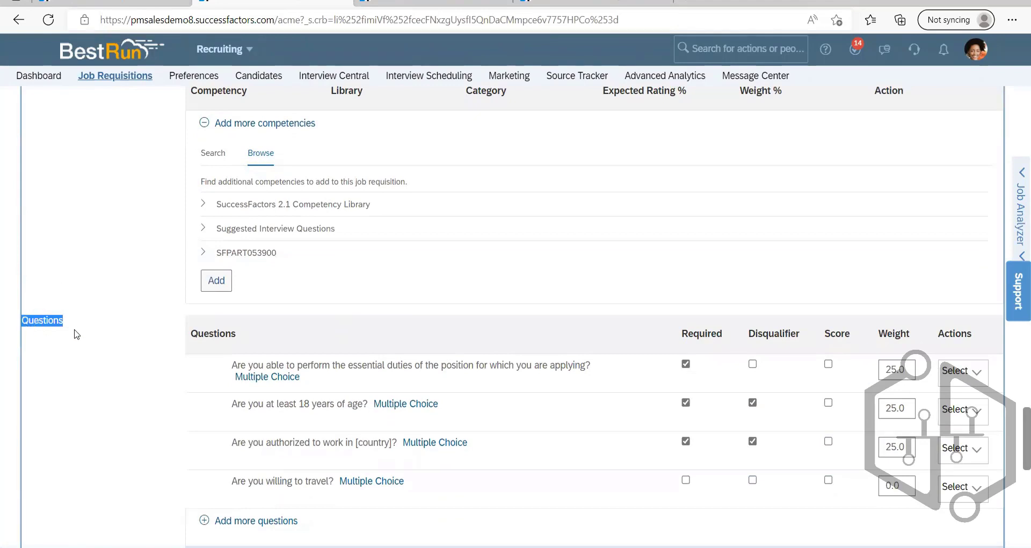
{"action": "scroll", "coordinate": [229, 363], "scroll_direction": "down", "scroll_amount": 1}
{"action": "scroll", "coordinate": [229, 357], "scroll_direction": "down", "scroll_amount": 2}
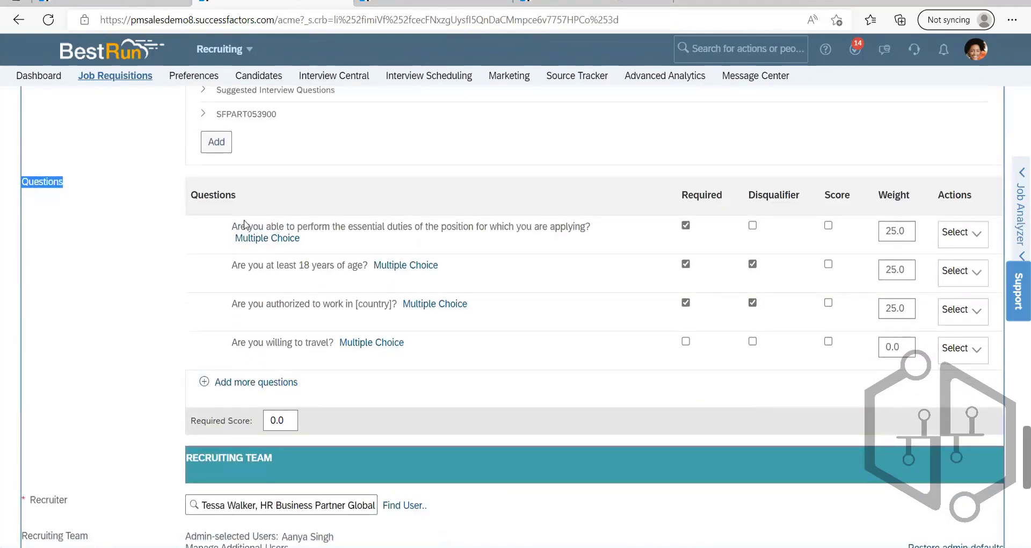
{"action": "scroll", "coordinate": [262, 231], "scroll_direction": "up", "scroll_amount": 4}
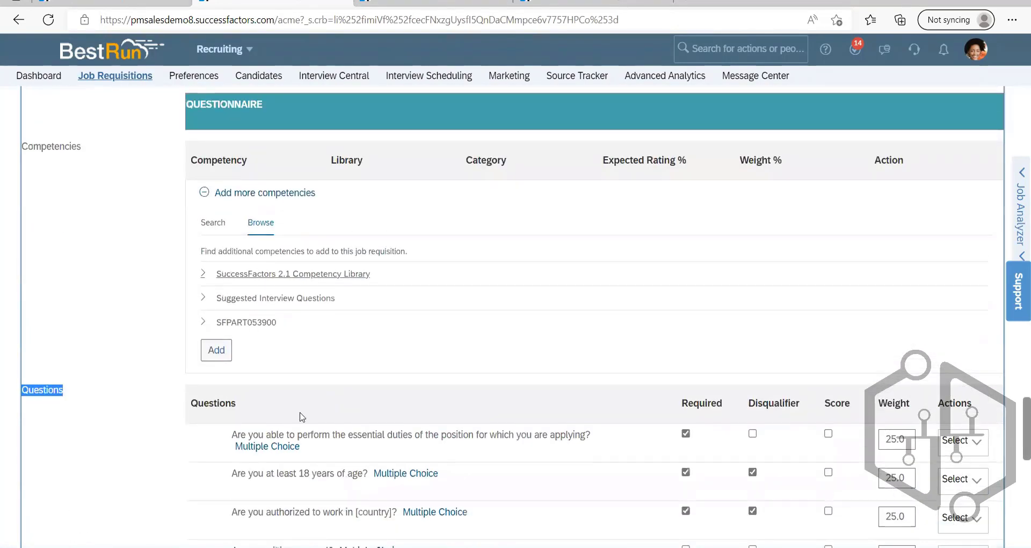
- Expand the options for adding more questions and view the Browse library and the Create form for custom questions
{"action": "scroll", "coordinate": [300, 417], "scroll_direction": "down", "scroll_amount": 4}
{"action": "left_click", "coordinate": [241, 382]}
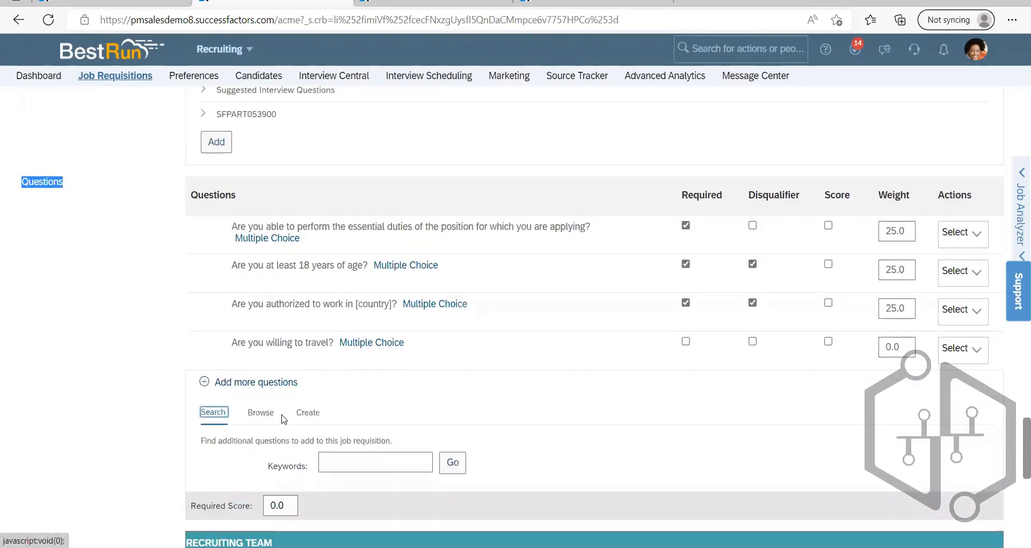
{"action": "left_click", "coordinate": [261, 413]}
{"action": "scroll", "coordinate": [280, 436], "scroll_direction": "down", "scroll_amount": 4}
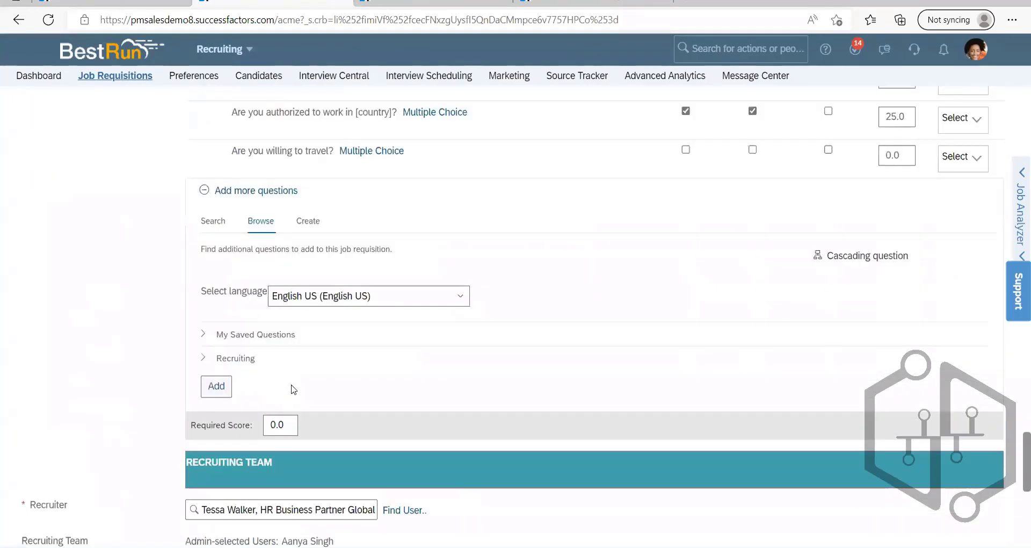
{"action": "left_click", "coordinate": [305, 212]}
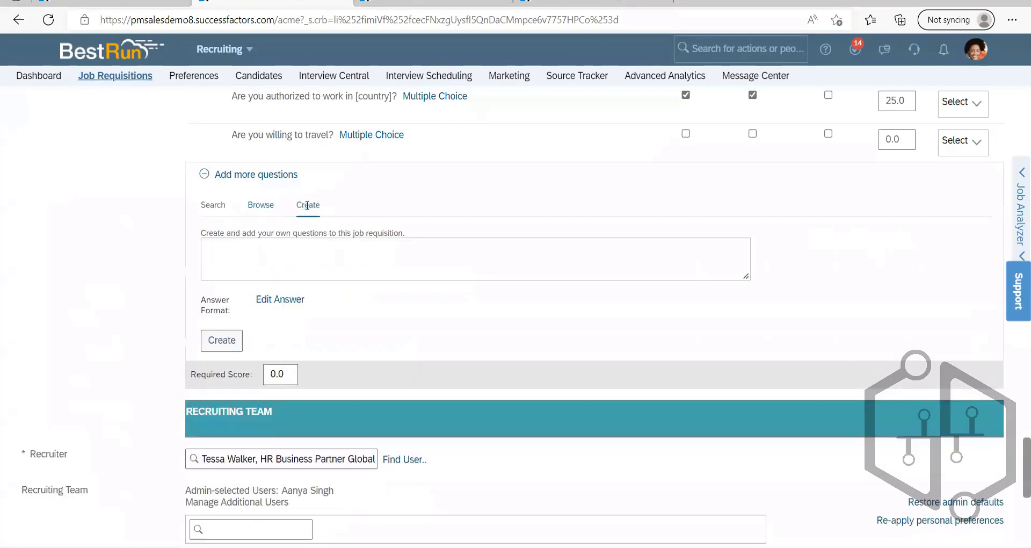
- Open the answer details of the question "Are you at least 18 years of age?" and examine its answer range and correct answer
{"action": "scroll", "coordinate": [320, 306], "scroll_direction": "up", "scroll_amount": 4}
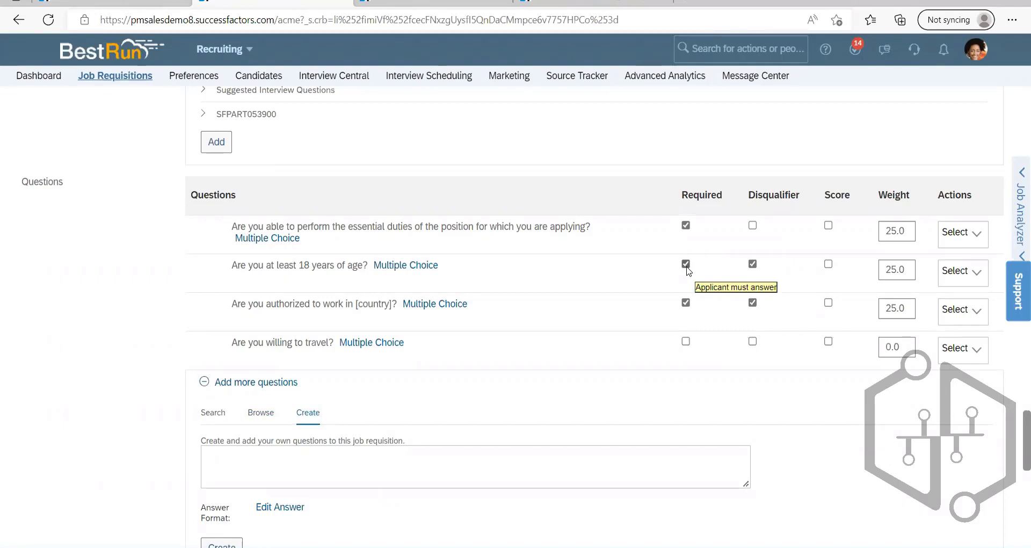
{"action": "left_click", "coordinate": [386, 272]}
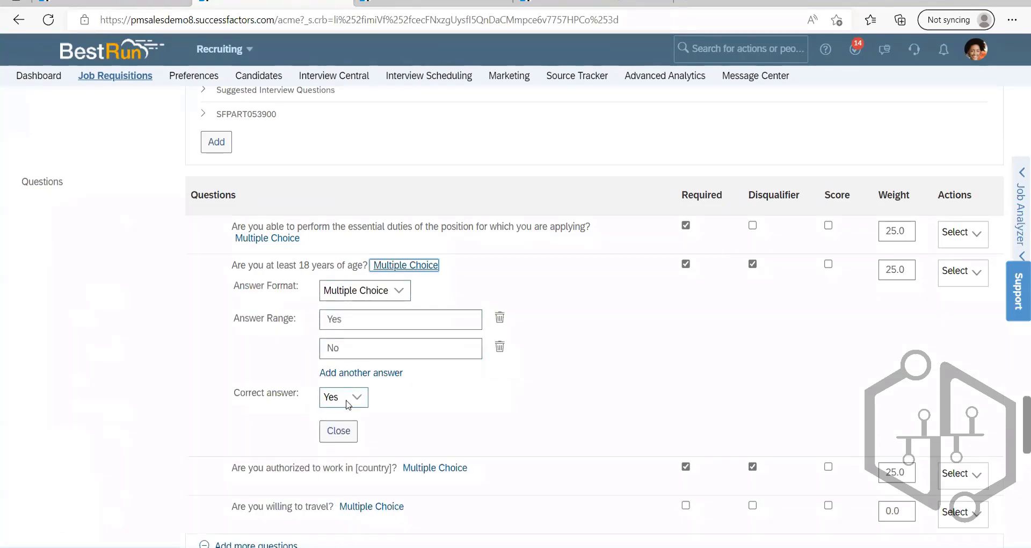
{"action": "left_click", "coordinate": [349, 353]}
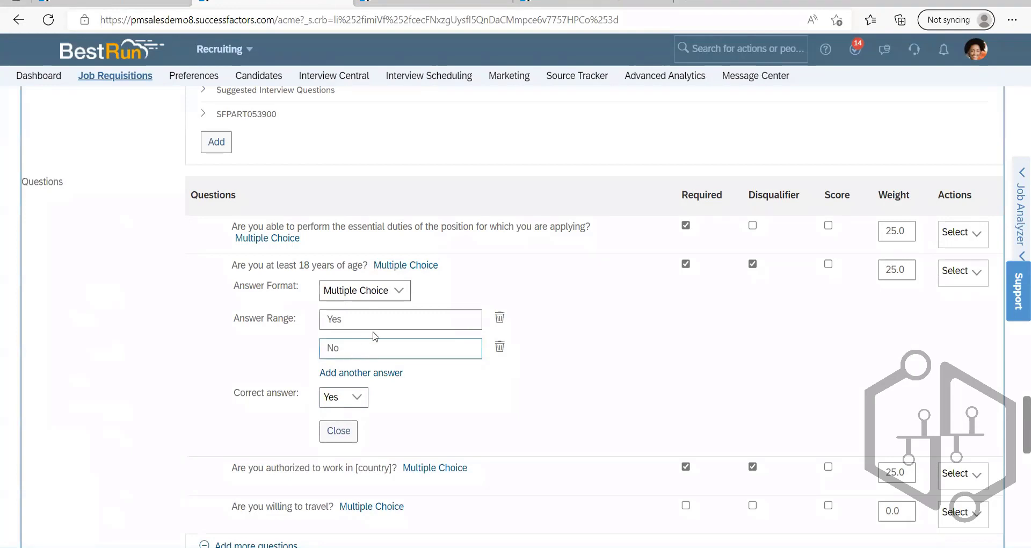
{"action": "left_click", "coordinate": [655, 329]}
{"action": "scroll", "coordinate": [699, 338], "scroll_direction": "up", "scroll_amount": 4}
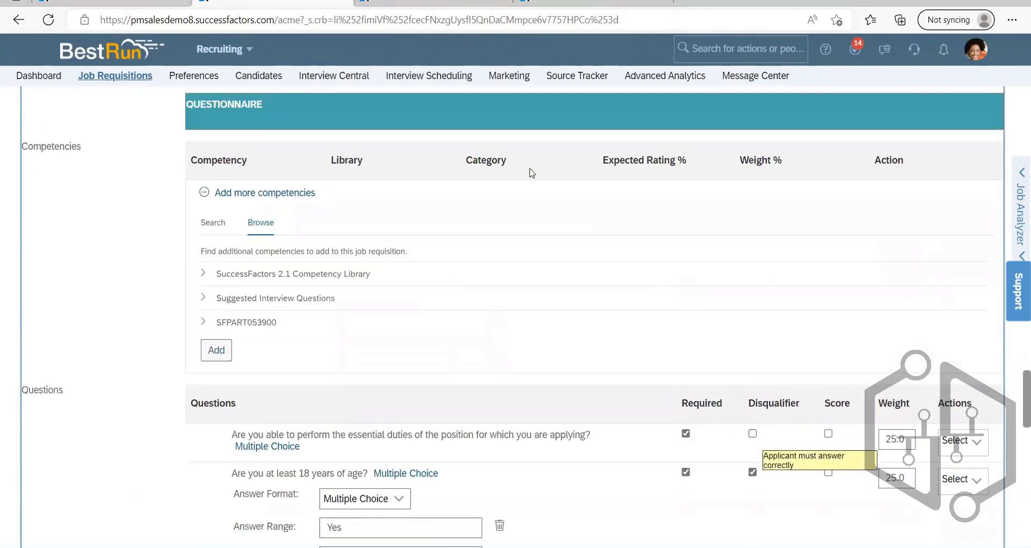
- View the candidates of the Associate HR Professional requisition (2837) and look through its talent pipeline stages
{"action": "left_click", "coordinate": [387, 10]}
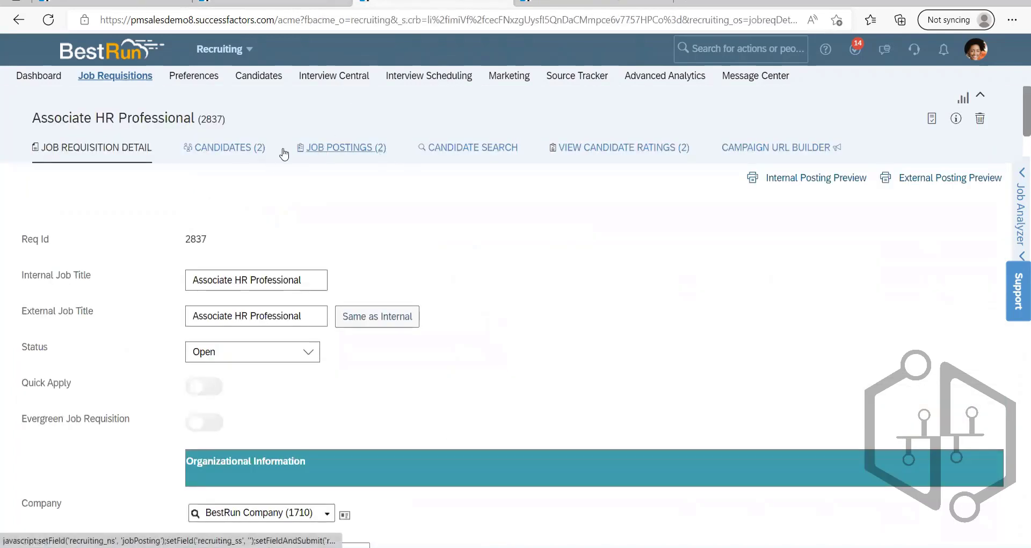
{"action": "left_click", "coordinate": [231, 147]}
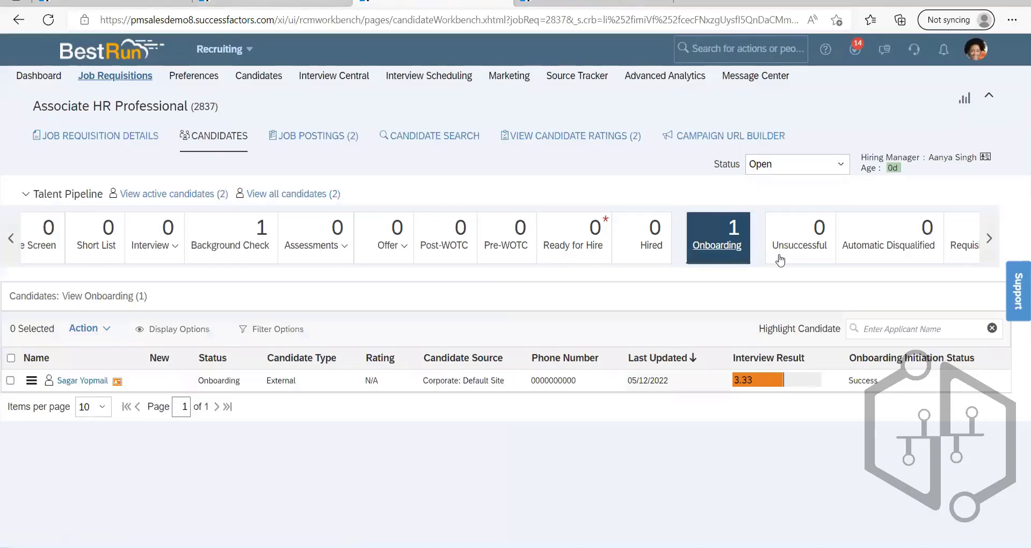
{"action": "left_click", "coordinate": [989, 238]}
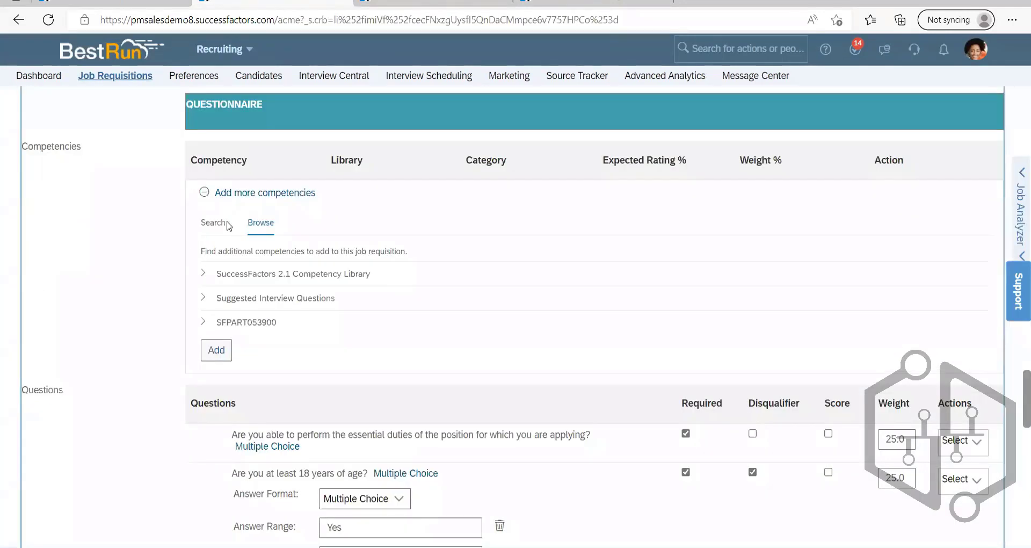
- Return to the Production Director requisition's Questionnaire section and review the correct-answer options of the age question
{"action": "scroll", "coordinate": [98, 201], "scroll_direction": "up", "scroll_amount": 1}
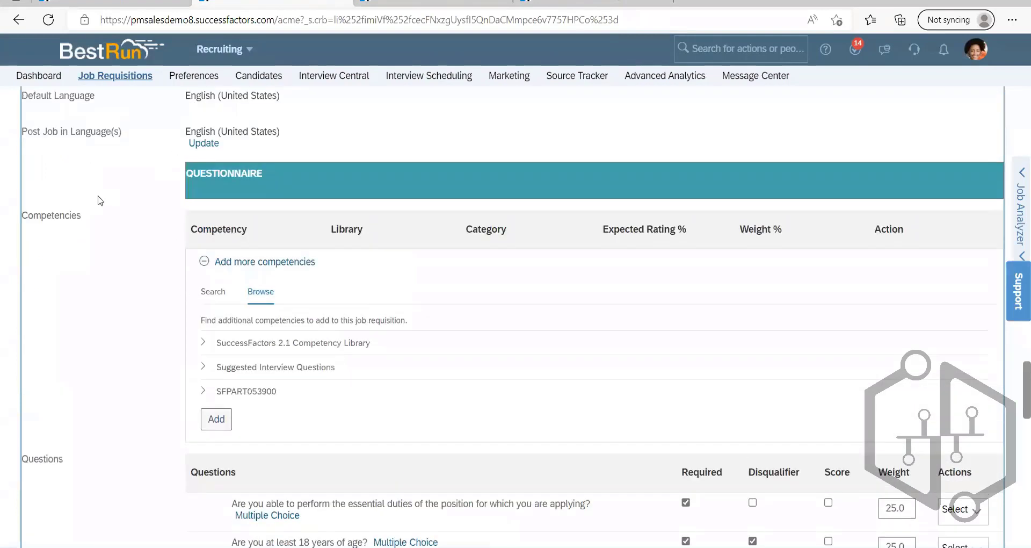
{"action": "scroll", "coordinate": [197, 391], "scroll_direction": "down", "scroll_amount": 4}
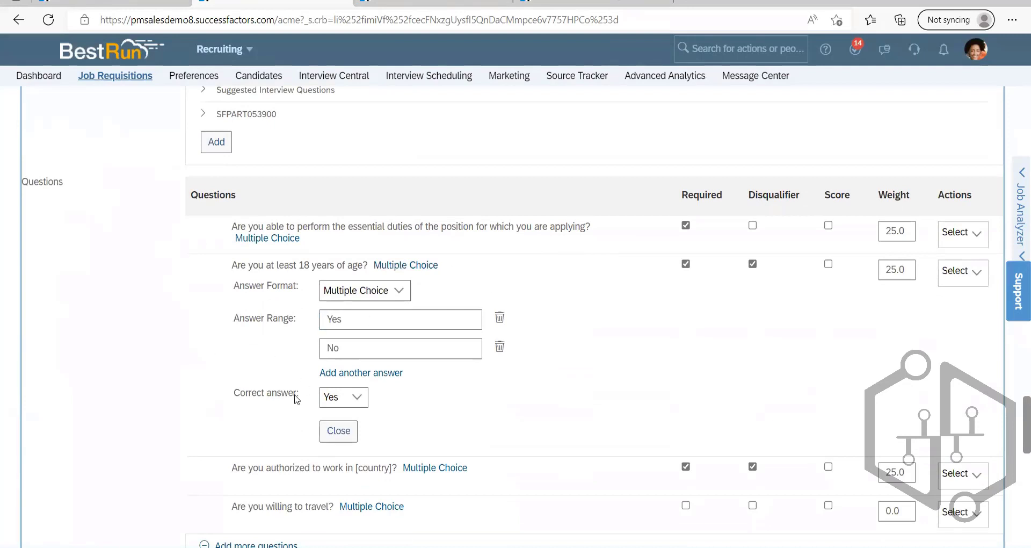
{"action": "left_click", "coordinate": [359, 401]}
{"action": "left_click", "coordinate": [300, 249]}
{"action": "scroll", "coordinate": [333, 386], "scroll_direction": "down", "scroll_amount": 1}
- Close the age question's answer details and clear the Disqualifier option for the age and work authorization questions
{"action": "left_click", "coordinate": [336, 362]}
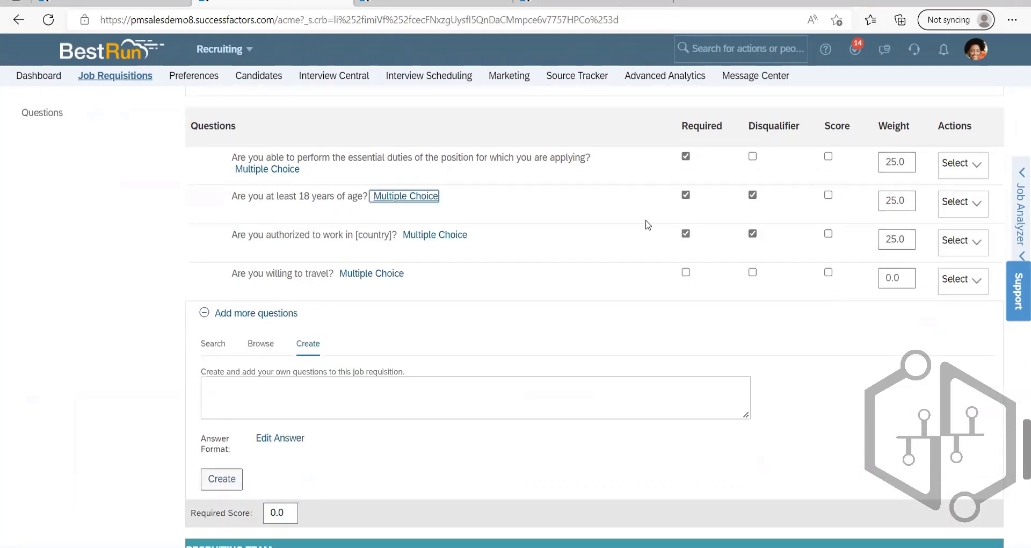
{"action": "left_click", "coordinate": [753, 194]}
{"action": "left_click", "coordinate": [754, 233]}
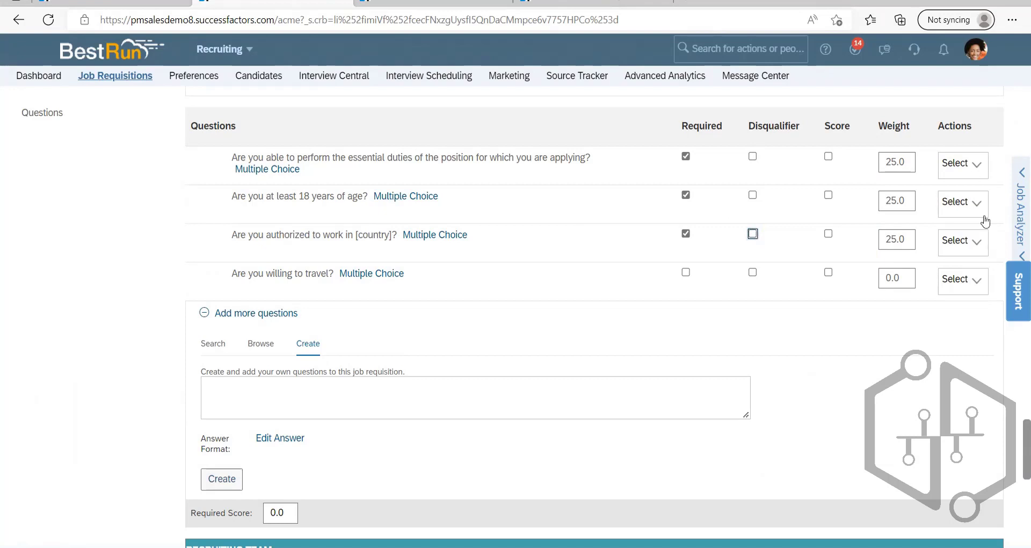
- Examine the Recruiting Team, Operational Team, Additional Comments, Job Ad and Questionnaire sections of the Production Director requisition
{"action": "scroll", "coordinate": [103, 319], "scroll_direction": "down", "scroll_amount": 10}
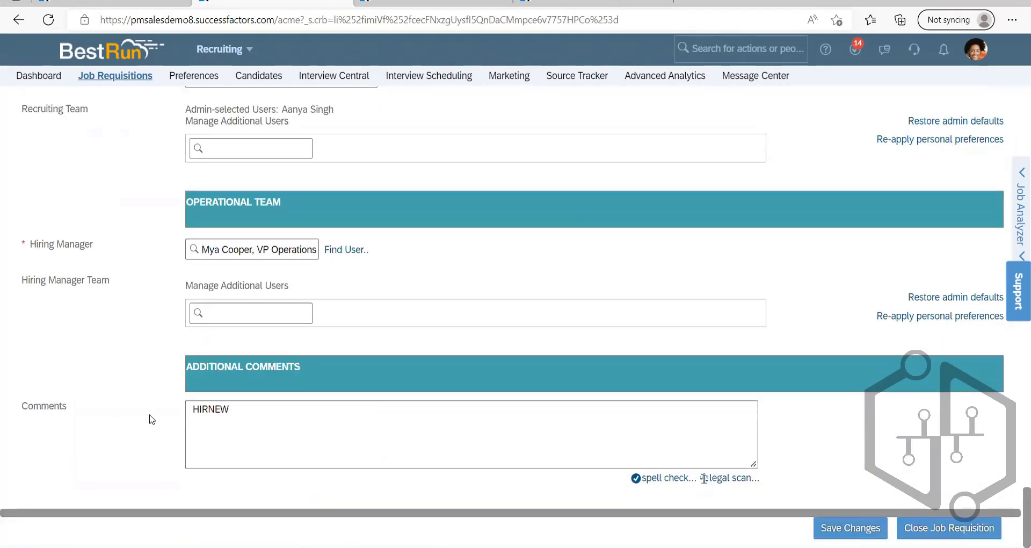
{"action": "scroll", "coordinate": [125, 363], "scroll_direction": "up", "scroll_amount": 10}
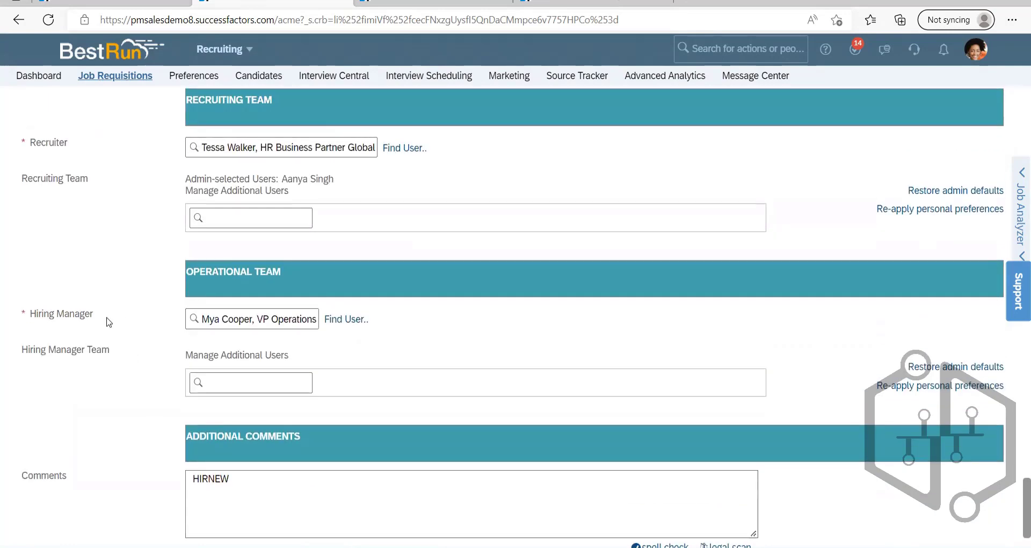
{"action": "scroll", "coordinate": [111, 321], "scroll_direction": "up", "scroll_amount": 10}
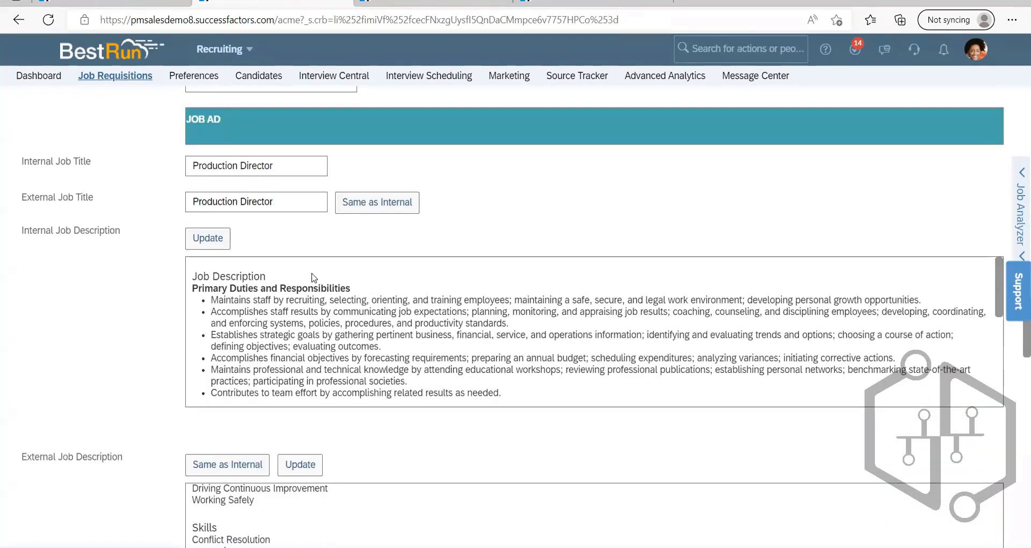
{"action": "scroll", "coordinate": [219, 262], "scroll_direction": "up", "scroll_amount": 3}
{"action": "scroll", "coordinate": [137, 262], "scroll_direction": "down", "scroll_amount": 5}
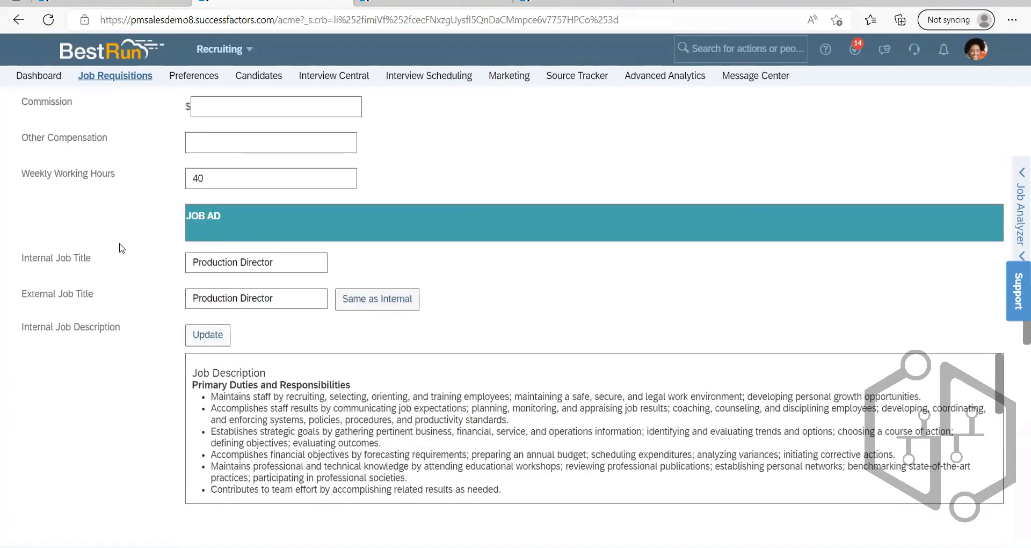
{"action": "scroll", "coordinate": [138, 262], "scroll_direction": "down", "scroll_amount": 15}
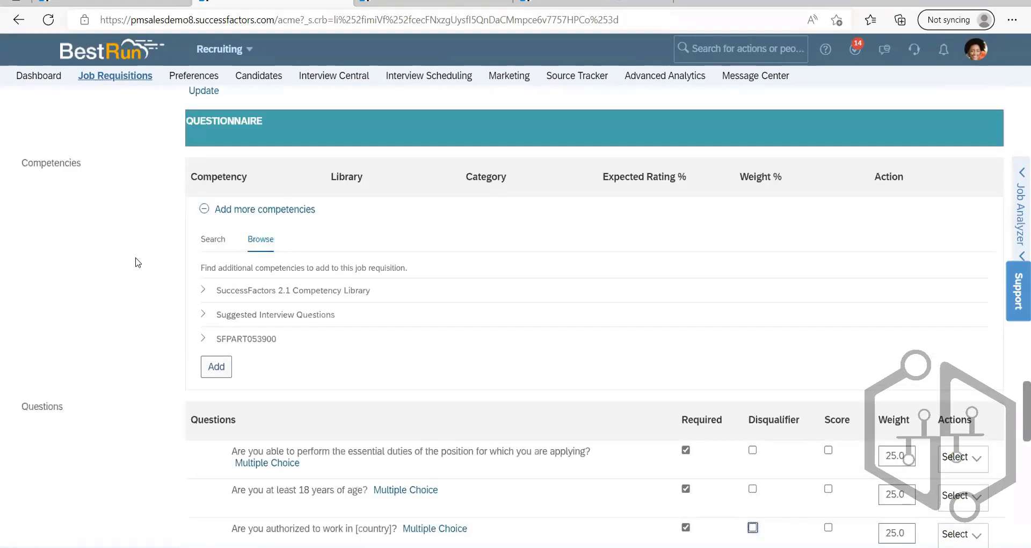
{"action": "scroll", "coordinate": [137, 262], "scroll_direction": "down", "scroll_amount": 5}
{"action": "scroll", "coordinate": [138, 262], "scroll_direction": "up", "scroll_amount": 10}
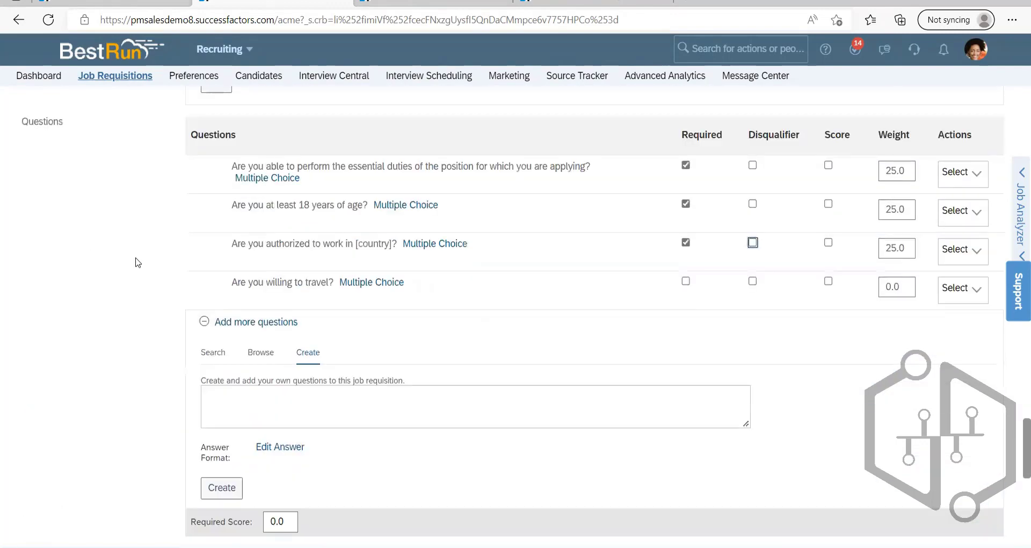
{"action": "scroll", "coordinate": [138, 263], "scroll_direction": "up", "scroll_amount": 8}
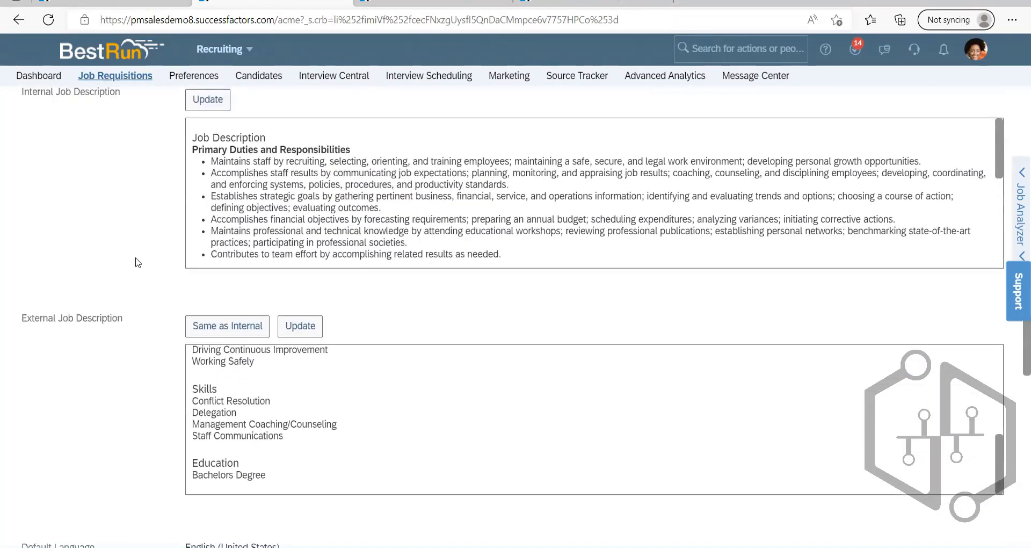
{"action": "scroll", "coordinate": [137, 262], "scroll_direction": "up", "scroll_amount": 4}
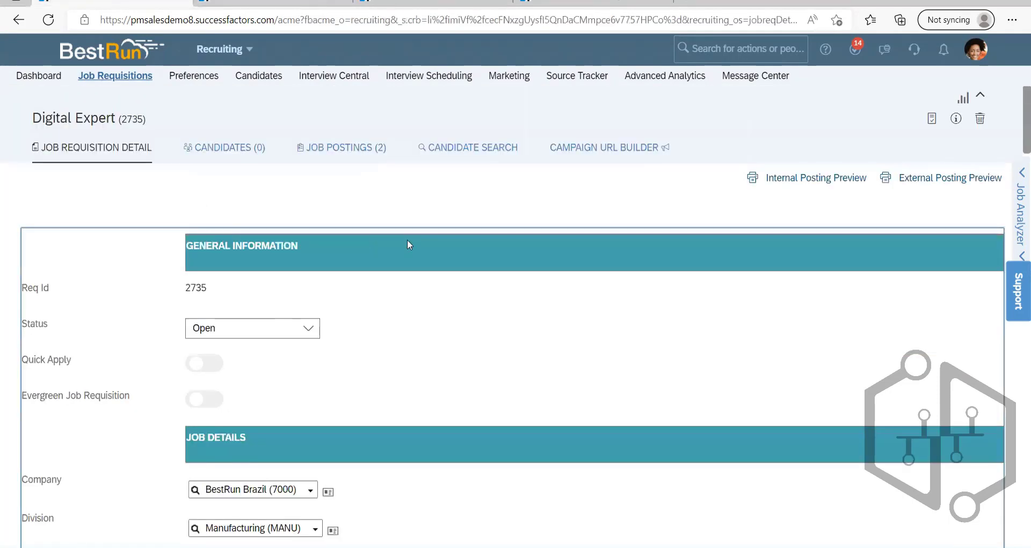
- Examine the Job Ad and Questionnaire sections of the Digital Expert requisition (2735)
{"action": "scroll", "coordinate": [397, 281], "scroll_direction": "down", "scroll_amount": 10}
{"action": "scroll", "coordinate": [398, 281], "scroll_direction": "down", "scroll_amount": 8}
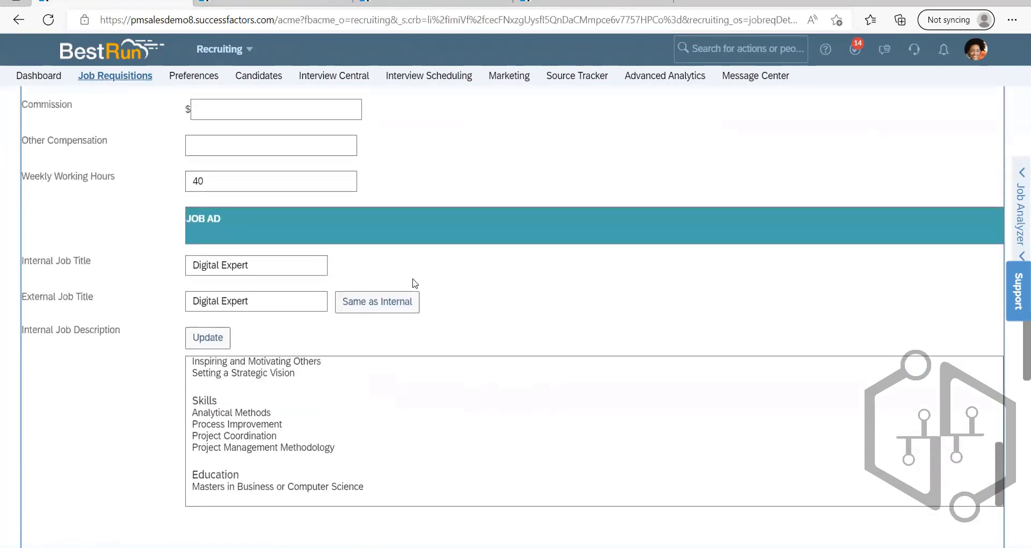
{"action": "scroll", "coordinate": [415, 283], "scroll_direction": "down", "scroll_amount": 6}
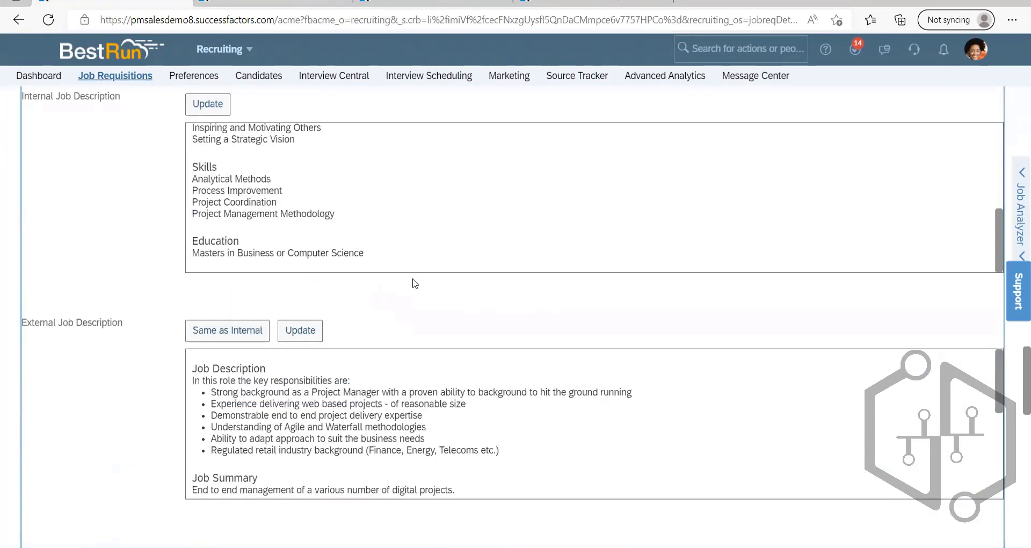
{"action": "scroll", "coordinate": [414, 283], "scroll_direction": "down", "scroll_amount": 10}
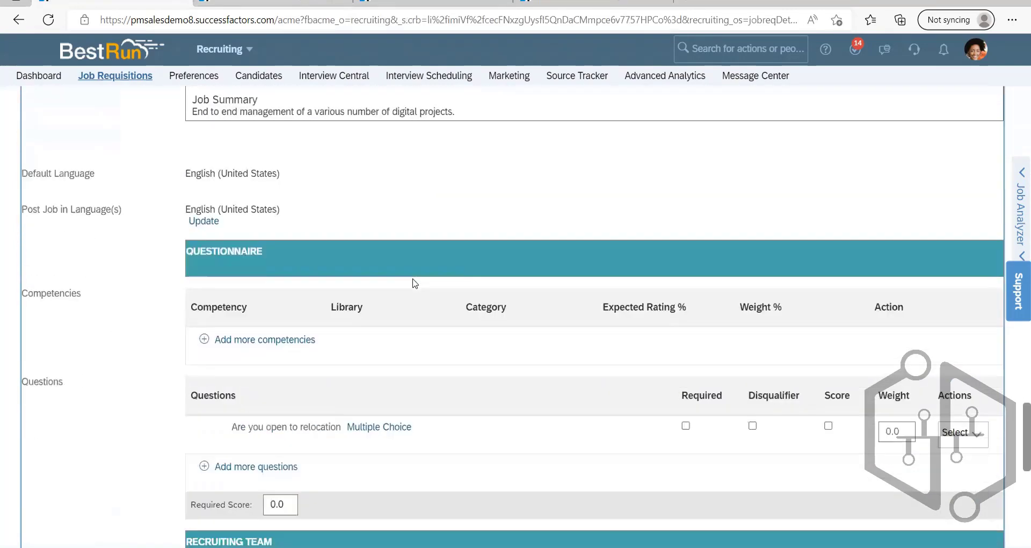
{"action": "scroll", "coordinate": [414, 283], "scroll_direction": "up", "scroll_amount": 12}
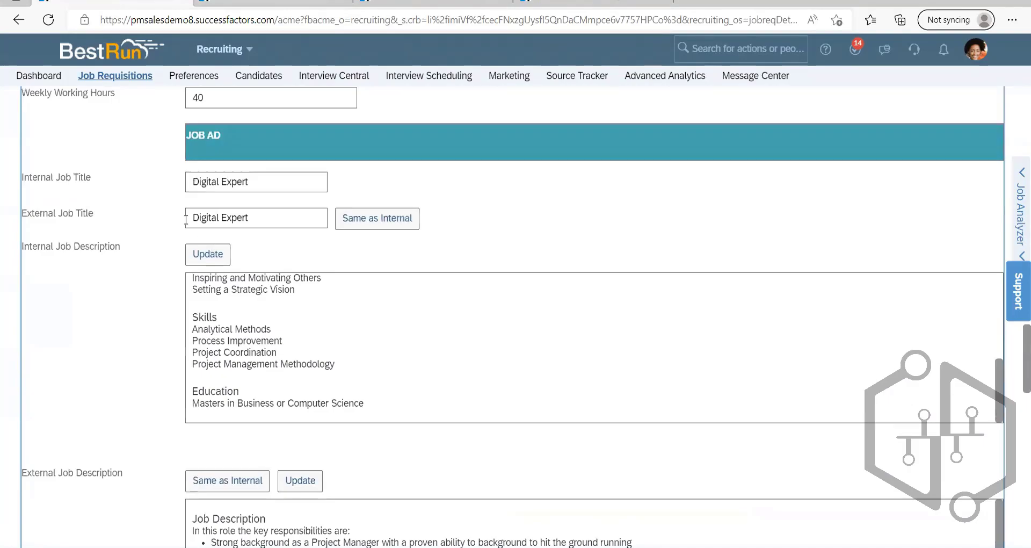
- Switch to Notepad and add the line "Header and Footer in JD" below the existing notes
{"action": "key", "text": "alt+Tab"}
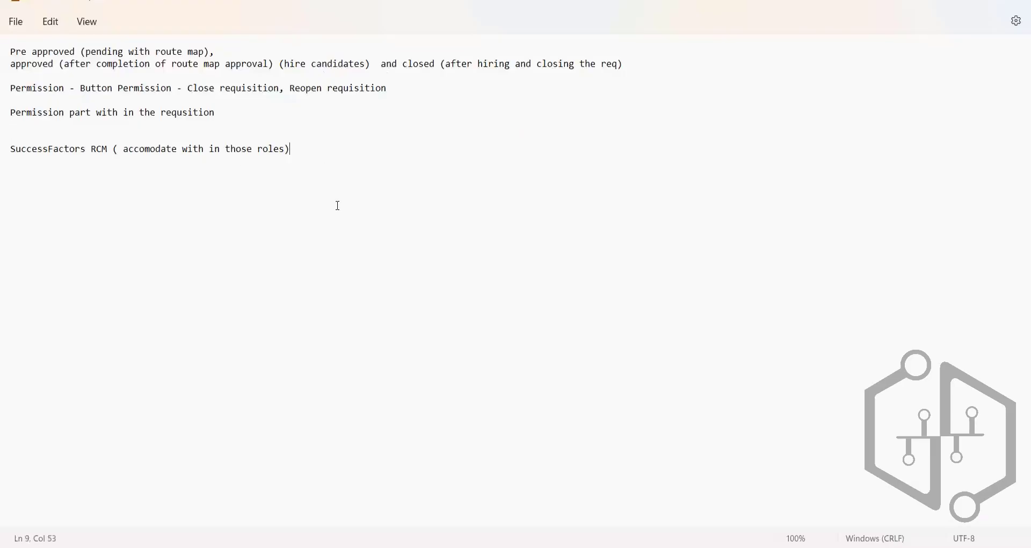
{"action": "key", "text": "Return"}
{"action": "type", "text": "Header and Footer in JD"}
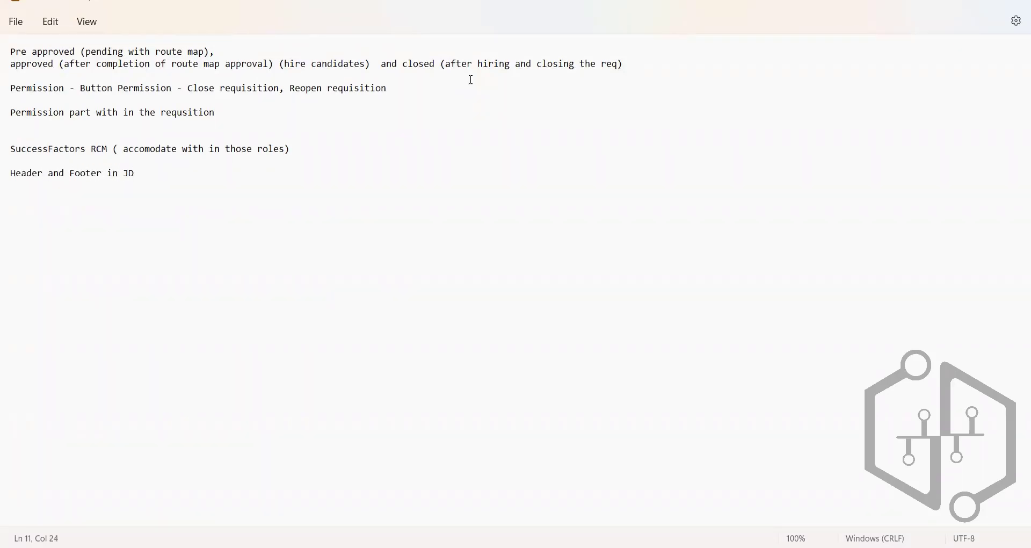
{"action": "key", "text": "Return"}
- Return to SuccessFactors, search the actions for "header and footer" and open Manage Job Posting Header and Footer, discarding the unsaved requisition changes
{"action": "key", "text": "alt+Tab"}
{"action": "left_click", "coordinate": [728, 50]}
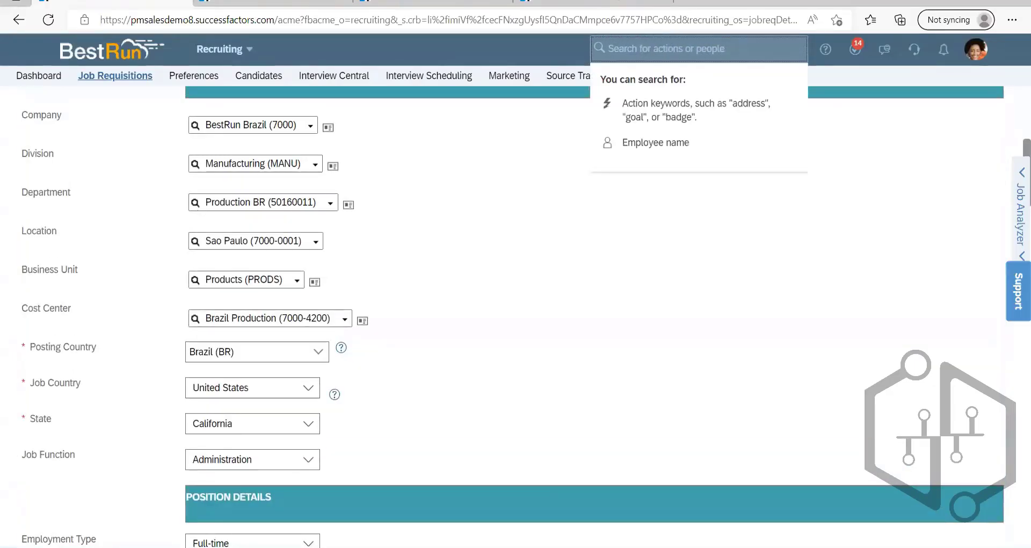
{"action": "left_click", "coordinate": [620, 312]}
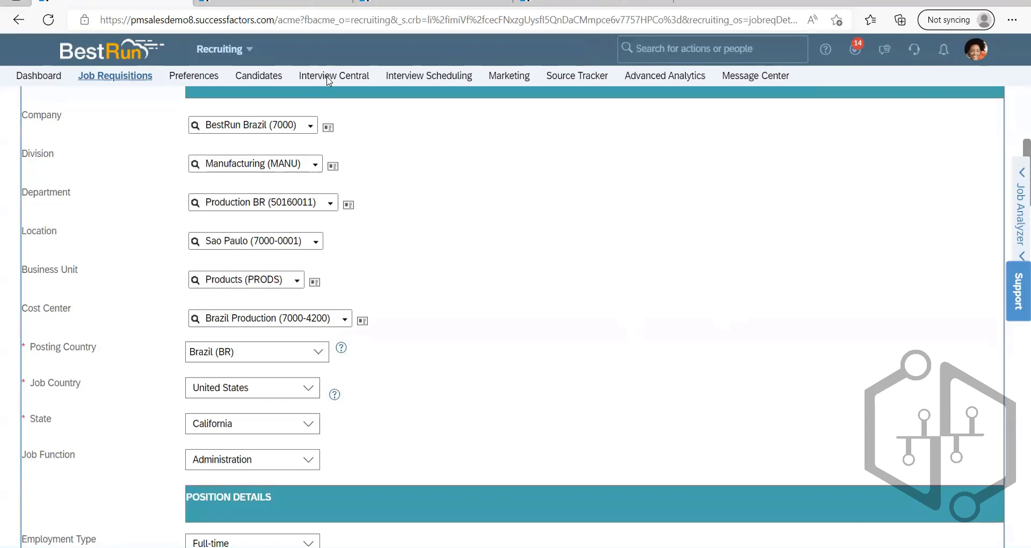
{"action": "left_click", "coordinate": [696, 48]}
{"action": "type", "text": "had"}
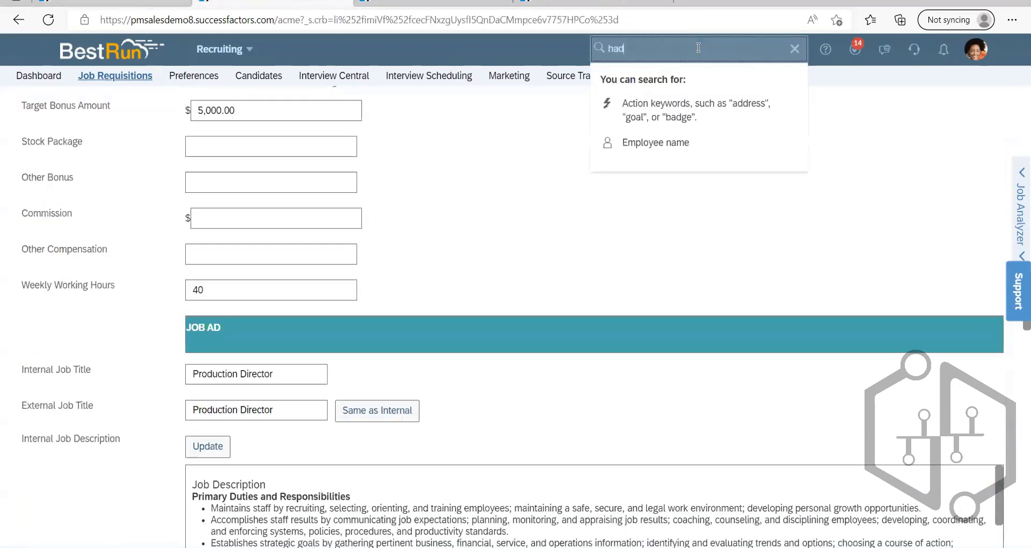
{"action": "type", "text": "eader and footer"}
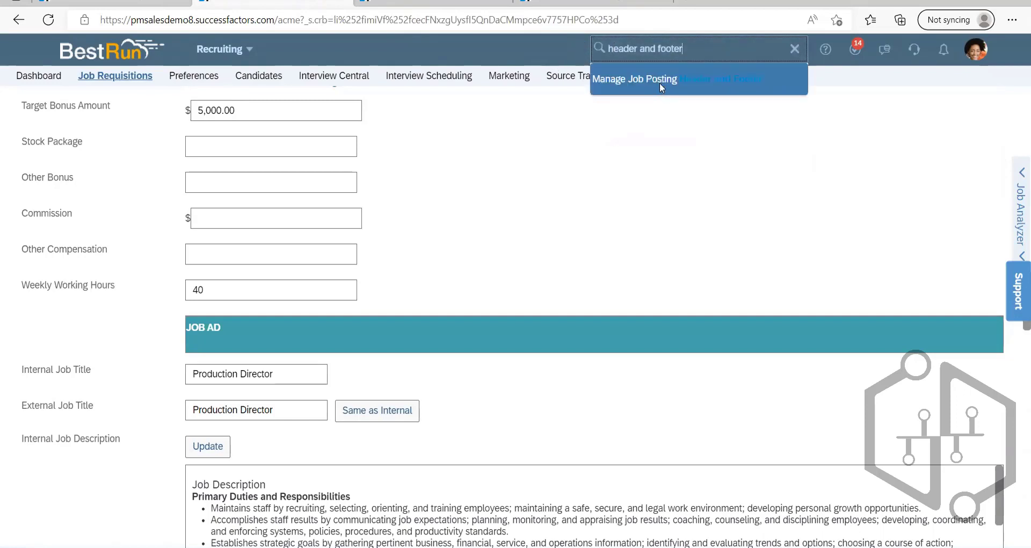
{"action": "left_click", "coordinate": [660, 85]}
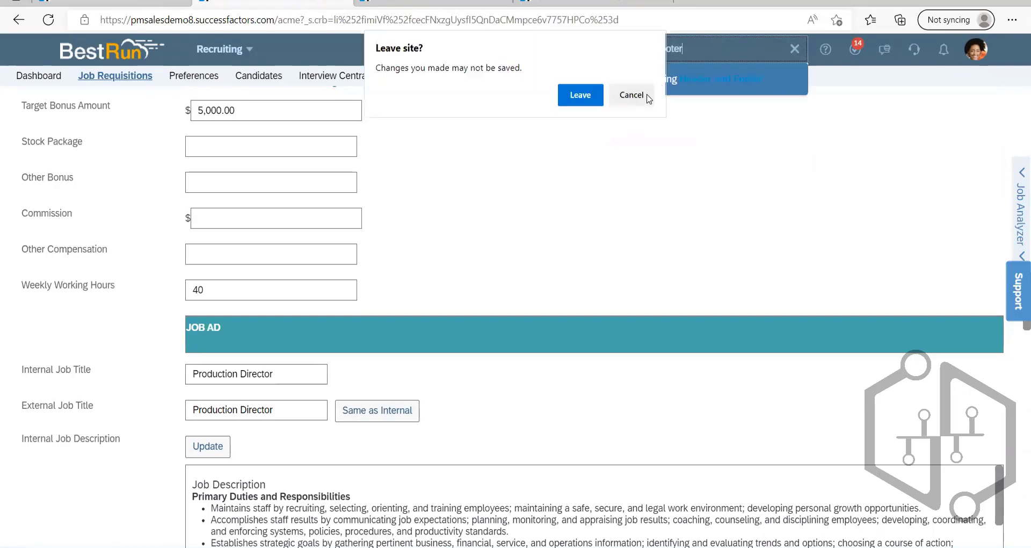
{"action": "left_click", "coordinate": [580, 95]}
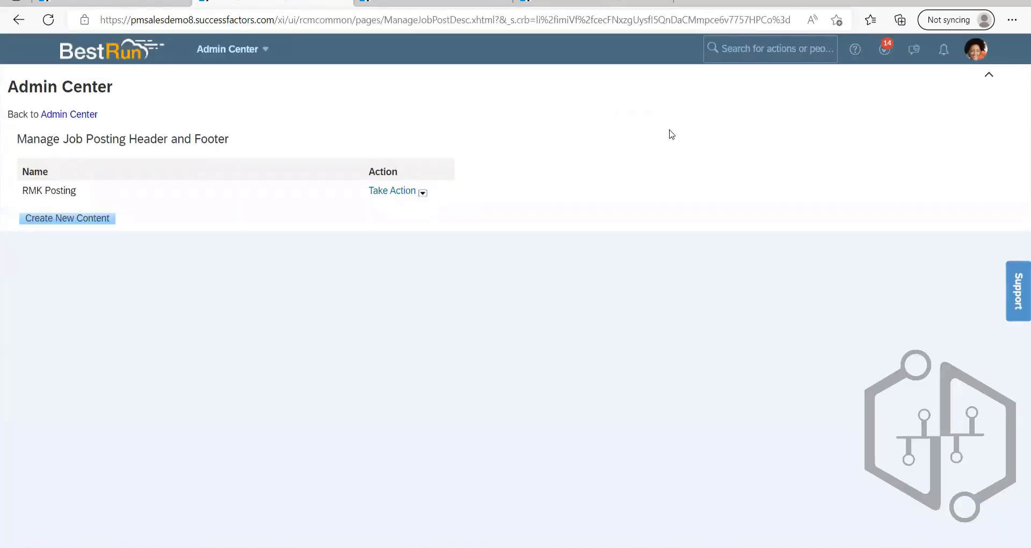
- Open the form for new header and footer content and examine its rules and the Internal Header and External Header editors
{"action": "left_click", "coordinate": [73, 225]}
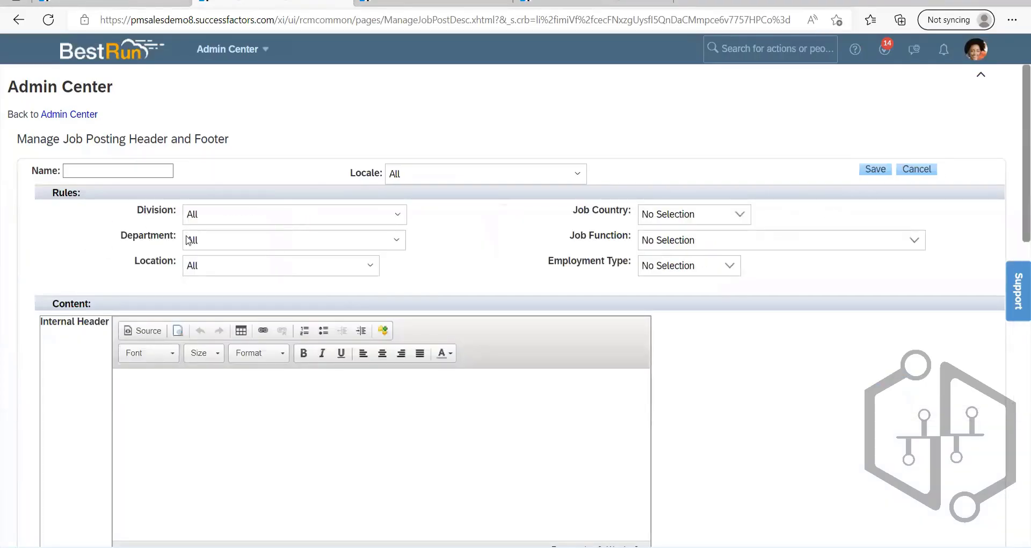
{"action": "scroll", "coordinate": [227, 252], "scroll_direction": "down", "scroll_amount": 4}
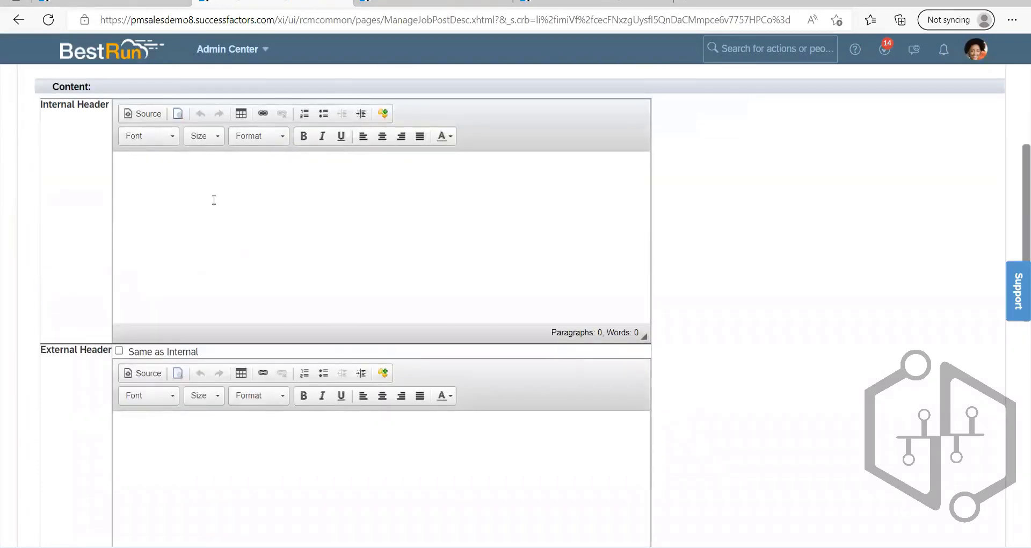
{"action": "left_click", "coordinate": [214, 200]}
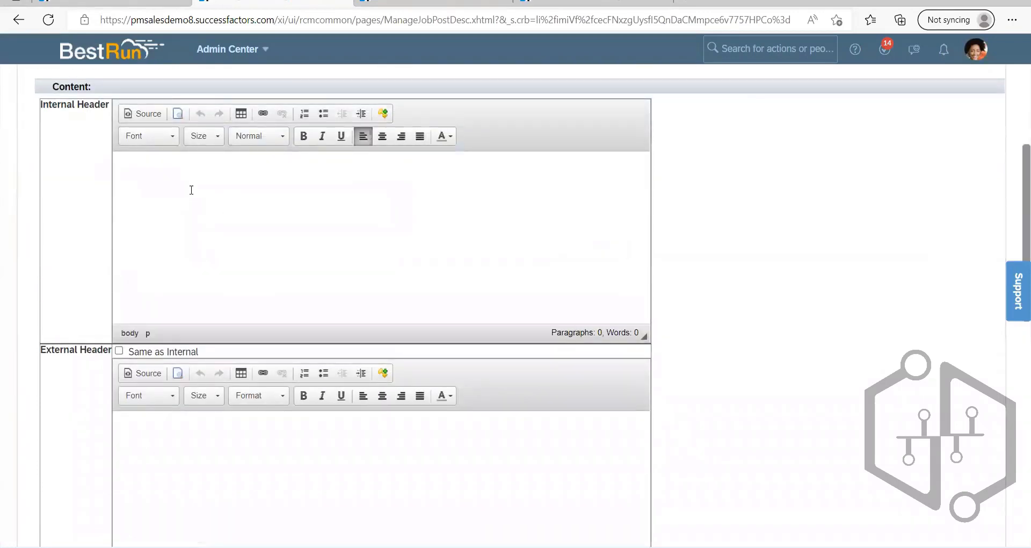
{"action": "left_click", "coordinate": [179, 472]}
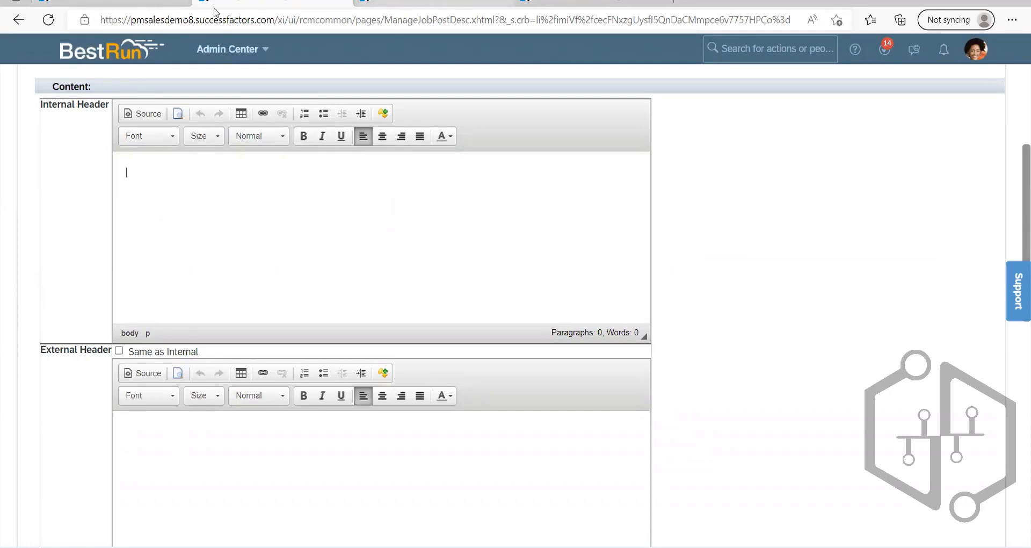
- Go to Careers, search for jobs with no filters and open the Project Manager listing (requisition 2700)
{"action": "left_click", "coordinate": [429, 3]}
{"action": "left_click", "coordinate": [220, 49]}
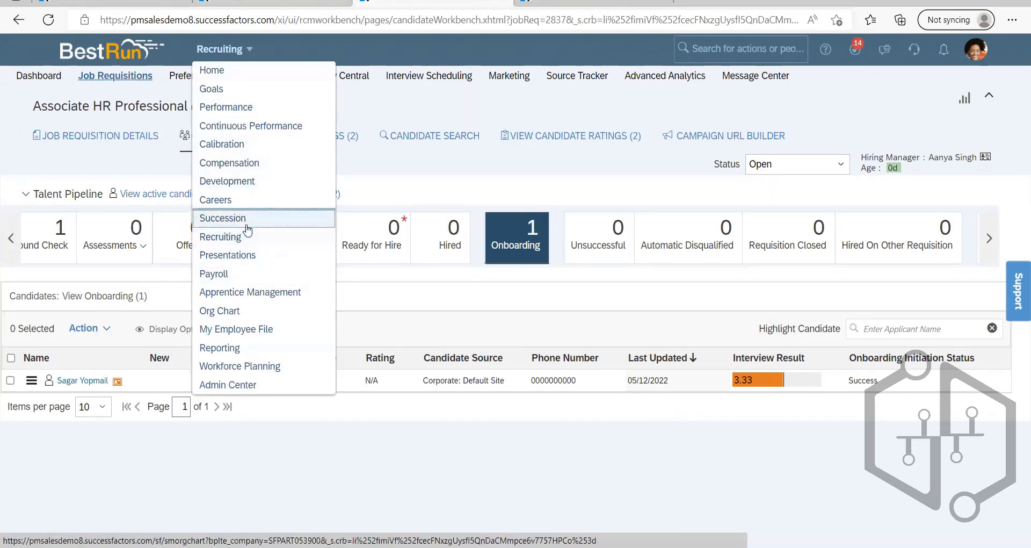
{"action": "key", "text": "Return"}
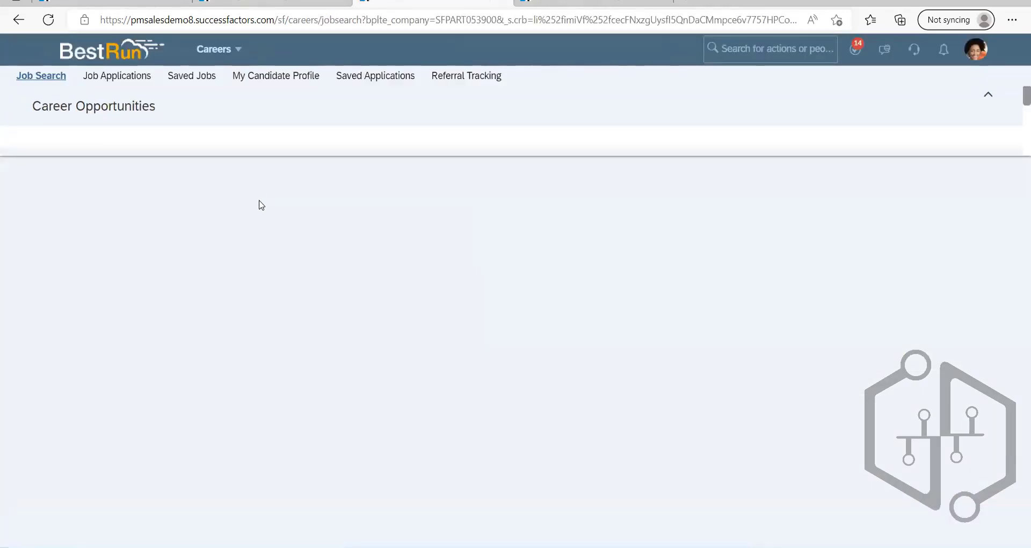
{"action": "scroll", "coordinate": [202, 375], "scroll_direction": "down", "scroll_amount": 2}
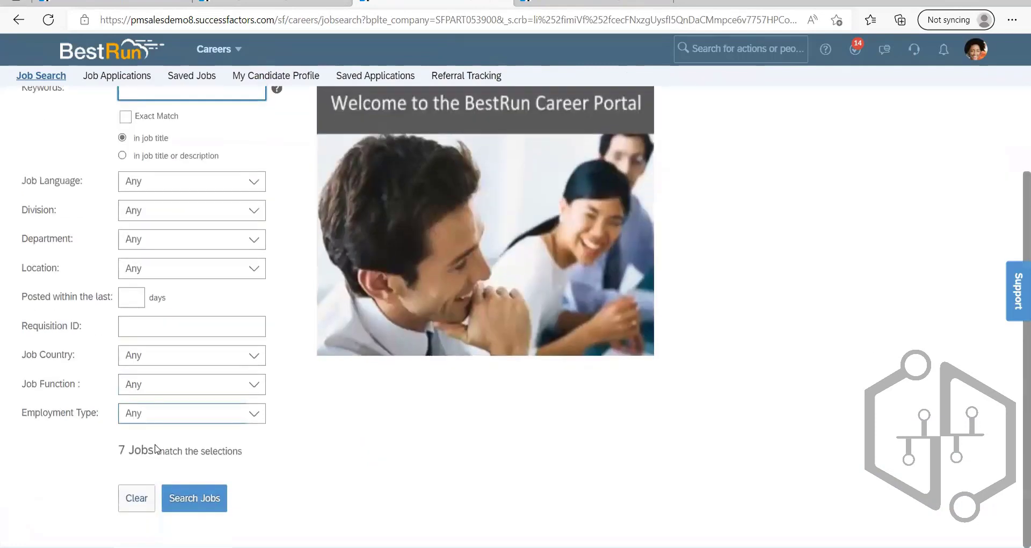
{"action": "left_click", "coordinate": [193, 499]}
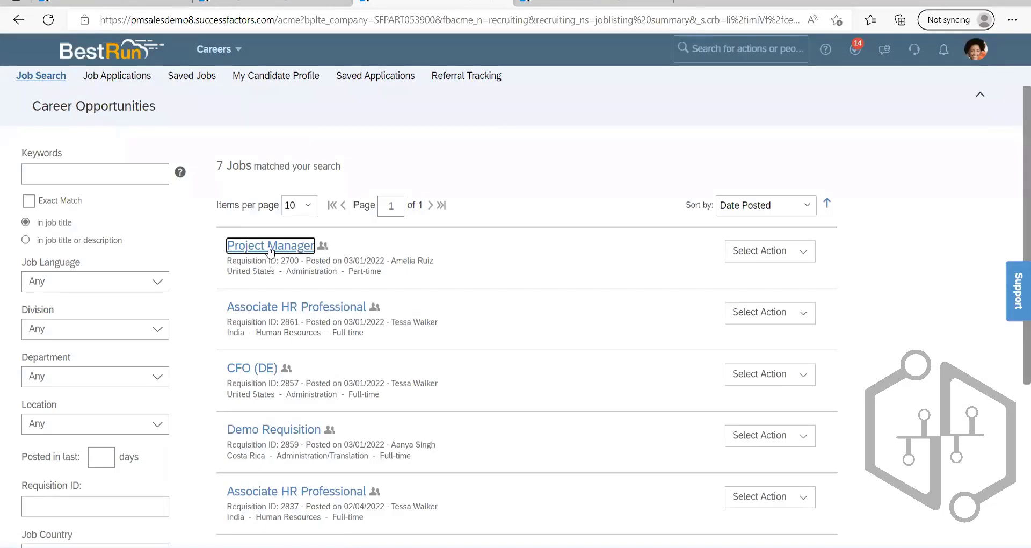
{"action": "key", "text": "Return"}
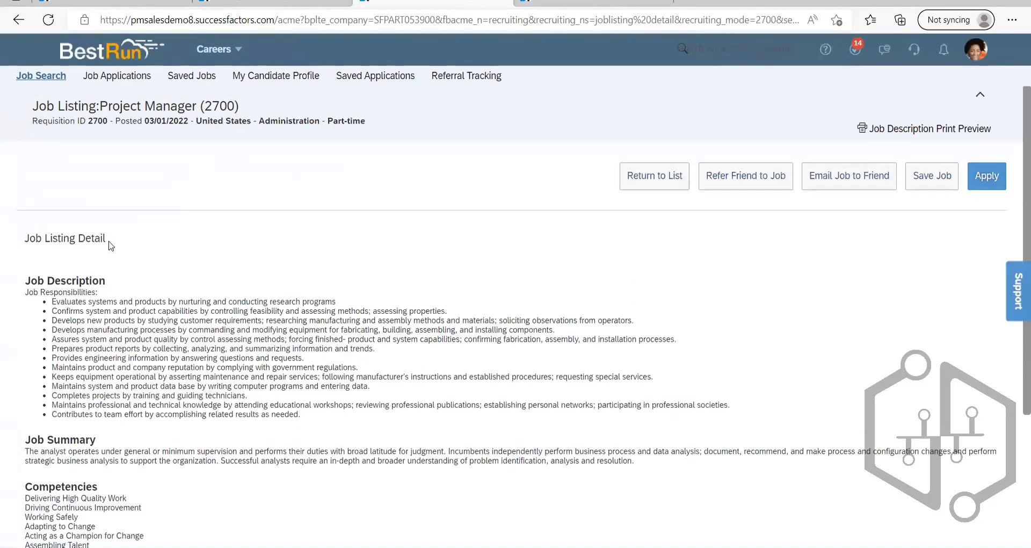
- Examine the Project Manager job listing from the area above the job description down to the Education section
{"action": "scroll", "coordinate": [108, 240], "scroll_direction": "down", "scroll_amount": 3}
{"action": "scroll", "coordinate": [23, 155], "scroll_direction": "up", "scroll_amount": 2}
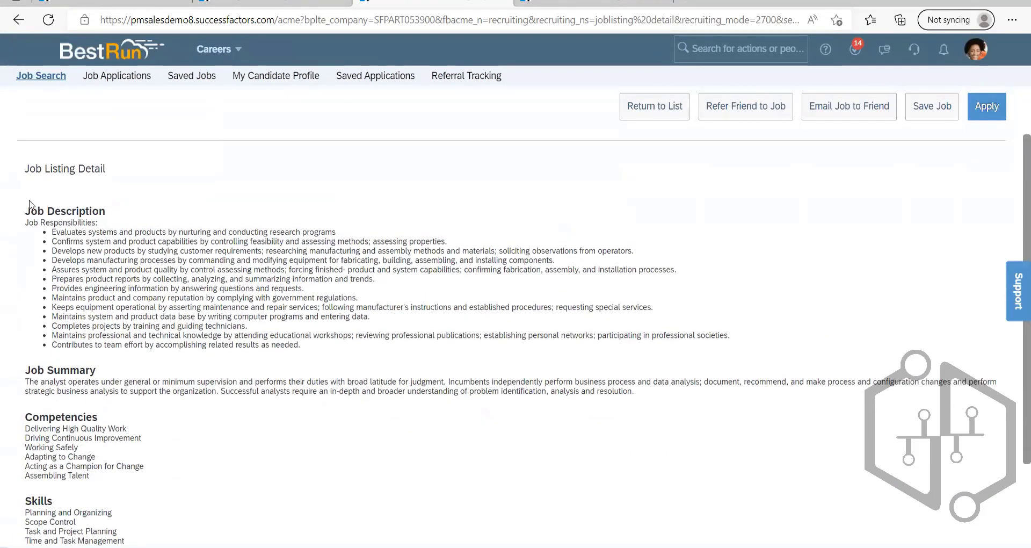
{"action": "left_click_drag", "start_coordinate": [23, 180], "coordinate": [26, 213]}
{"action": "scroll", "coordinate": [104, 361], "scroll_direction": "down", "scroll_amount": 2}
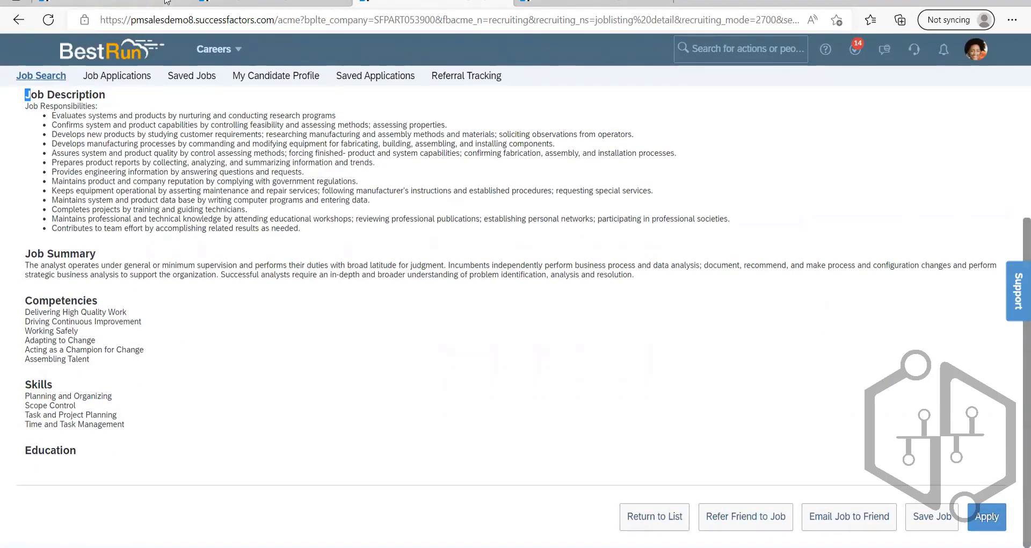
- Go back to the Digital Expert requisition (2735) and view the posting preview options at the start of its details
{"action": "key", "text": "alt+Tab"}
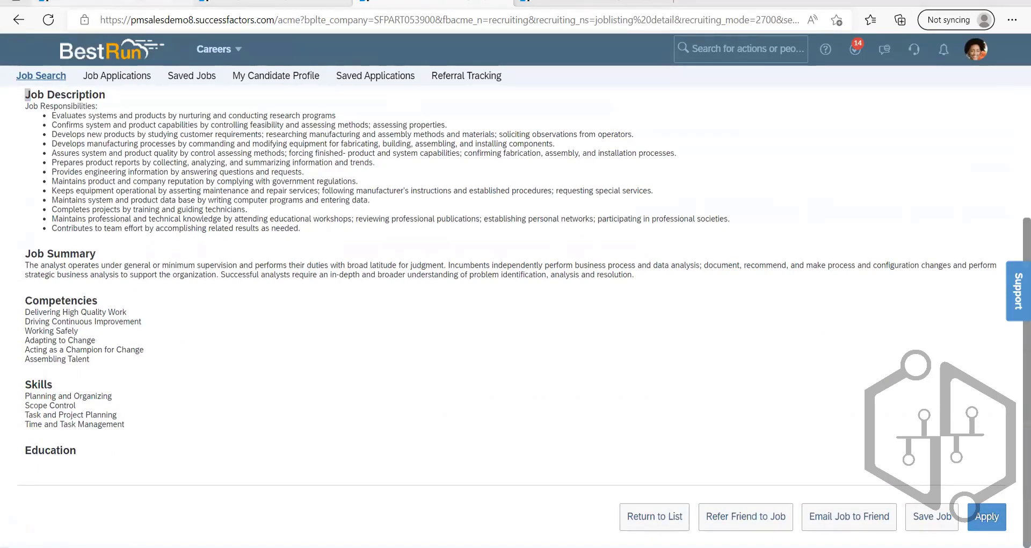
{"action": "left_click", "coordinate": [112, 2]}
{"action": "scroll", "coordinate": [670, 164], "scroll_direction": "up", "scroll_amount": 5}
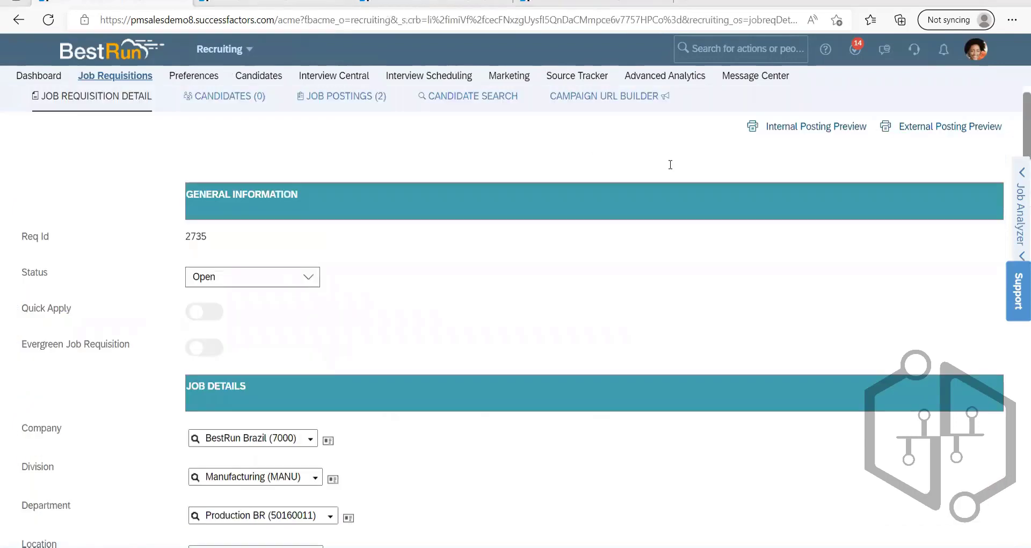
{"action": "scroll", "coordinate": [708, 126], "scroll_direction": "up", "scroll_amount": 1}
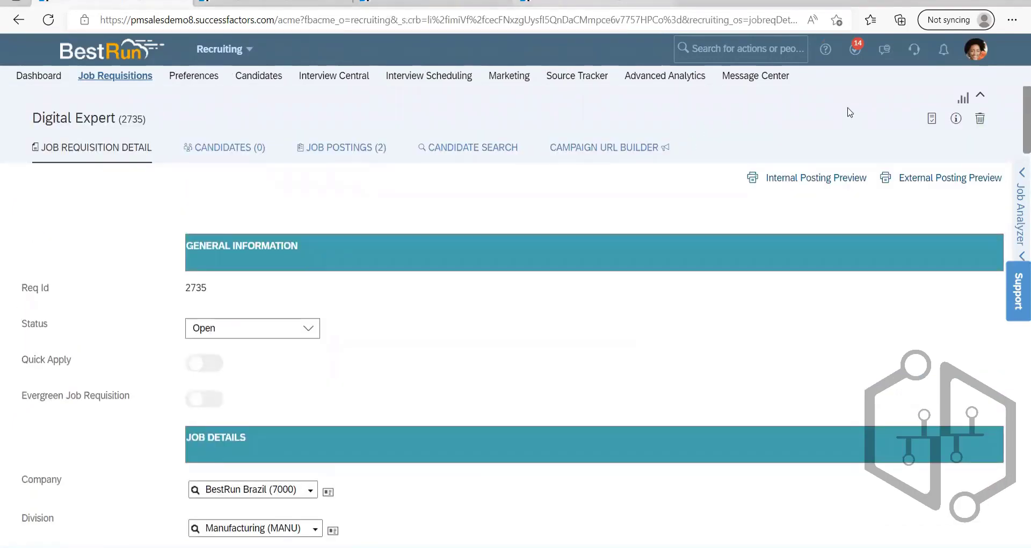
{"action": "left_click", "coordinate": [586, 2]}
{"action": "left_click", "coordinate": [402, 3]}
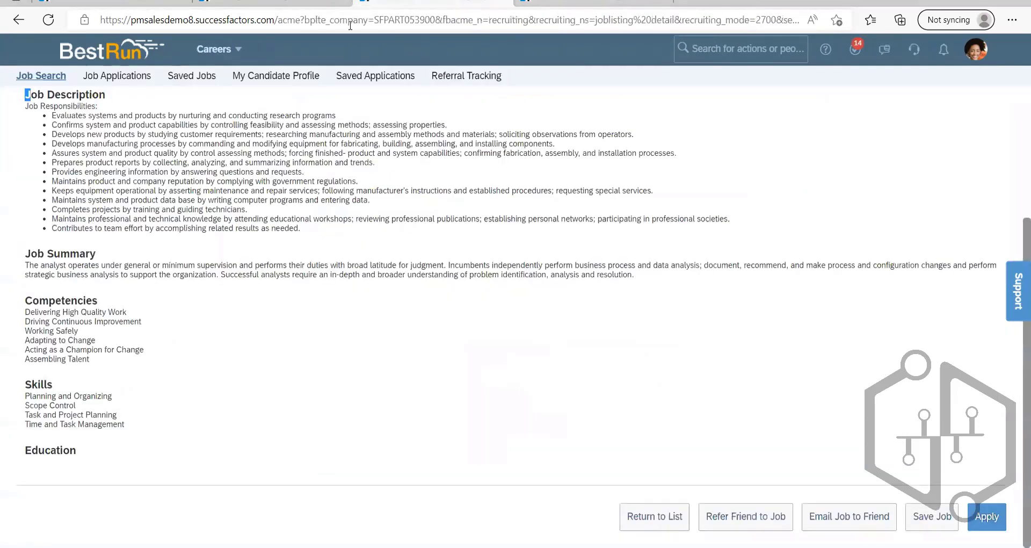
- Return to the job posting header and footer form and enter "Google -" as the Internal Header text
{"action": "left_click", "coordinate": [267, 3]}
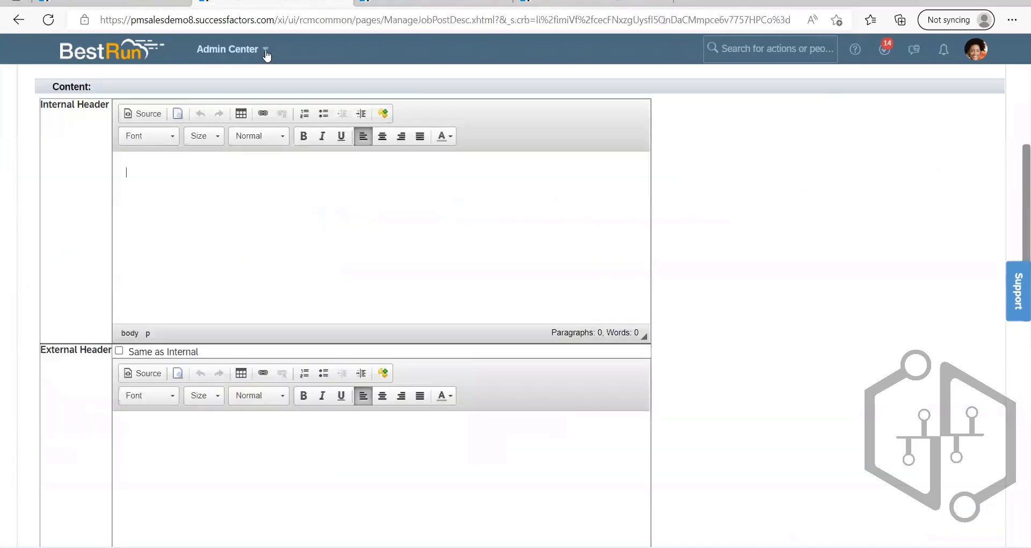
{"action": "left_click", "coordinate": [219, 175]}
{"action": "type", "text": "Googlke"}
{"action": "key", "text": "BackSpace"}
{"action": "key", "text": "BackSpace"}
{"action": "type", "text": "e"}
{"action": "left_click_drag", "start_coordinate": [220, 180], "coordinate": [110, 161]}
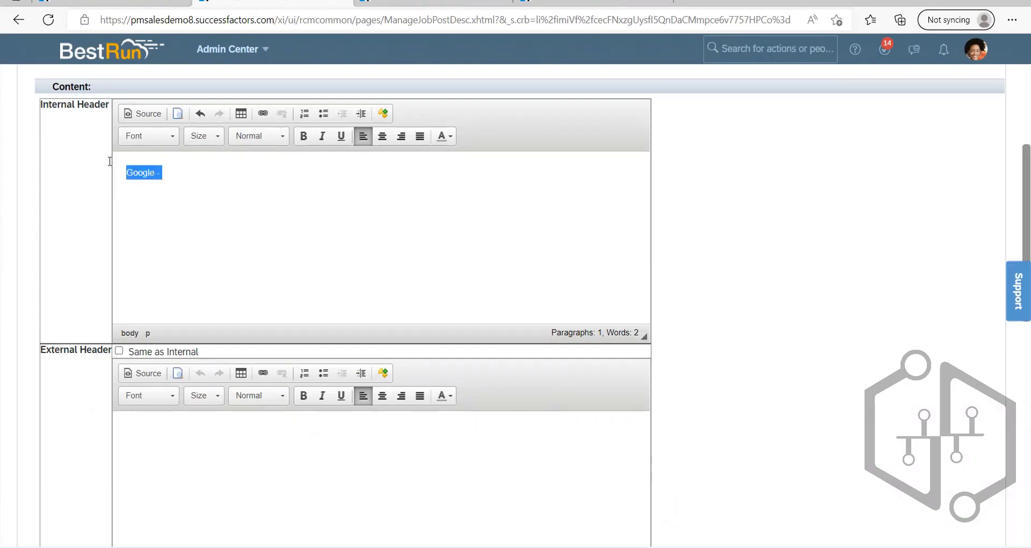
- Enter "Disclaimer -" as the Internal Footer text of the job posting form
{"action": "scroll", "coordinate": [223, 223], "scroll_direction": "down", "scroll_amount": 9}
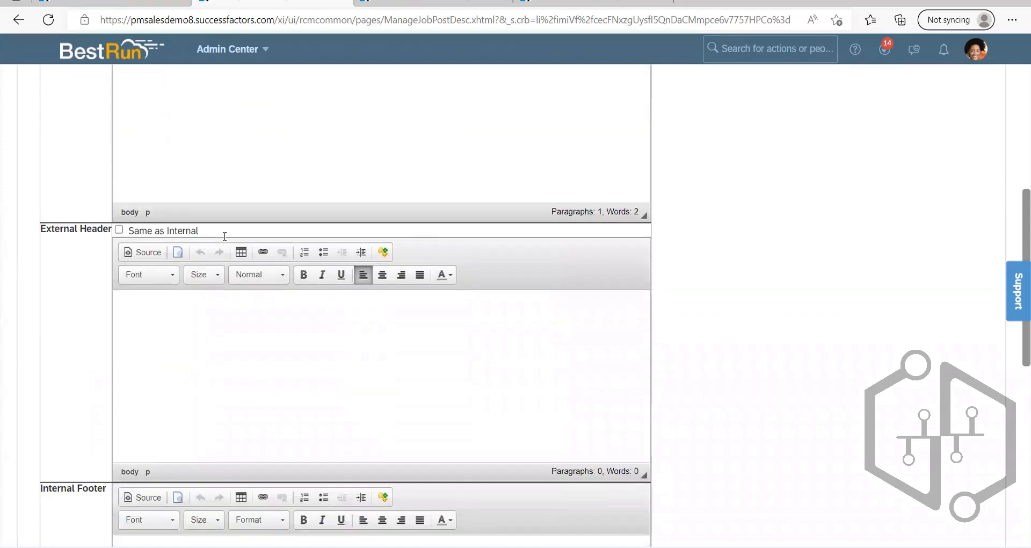
{"action": "left_click", "coordinate": [227, 225]}
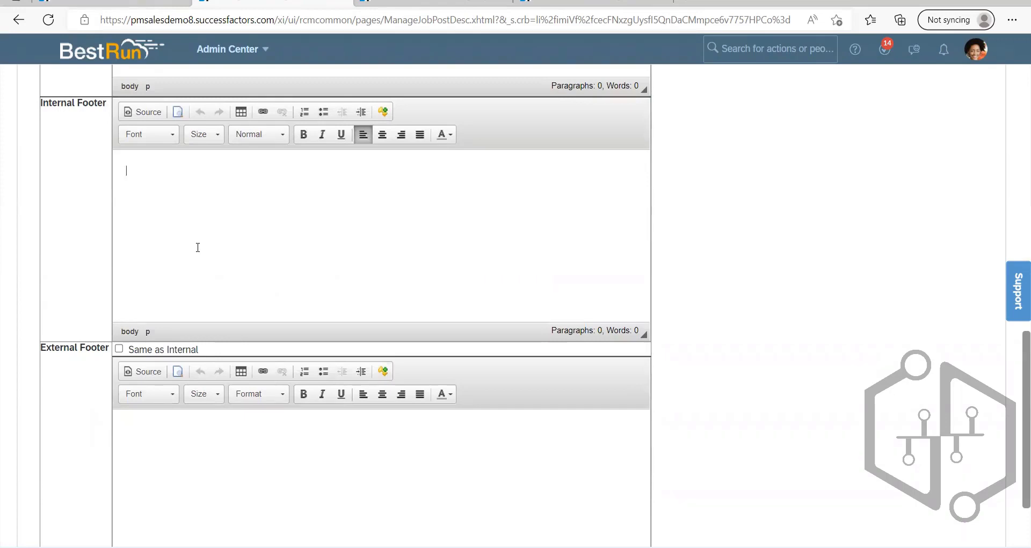
{"action": "type", "text": "Disclaimer"}
{"action": "type", "text": ":"}
- Review the header and footer form, from its name and rules through the Internal Header to the External Footer
{"action": "scroll", "coordinate": [210, 236], "scroll_direction": "up", "scroll_amount": 4}
{"action": "scroll", "coordinate": [214, 229], "scroll_direction": "up", "scroll_amount": 6}
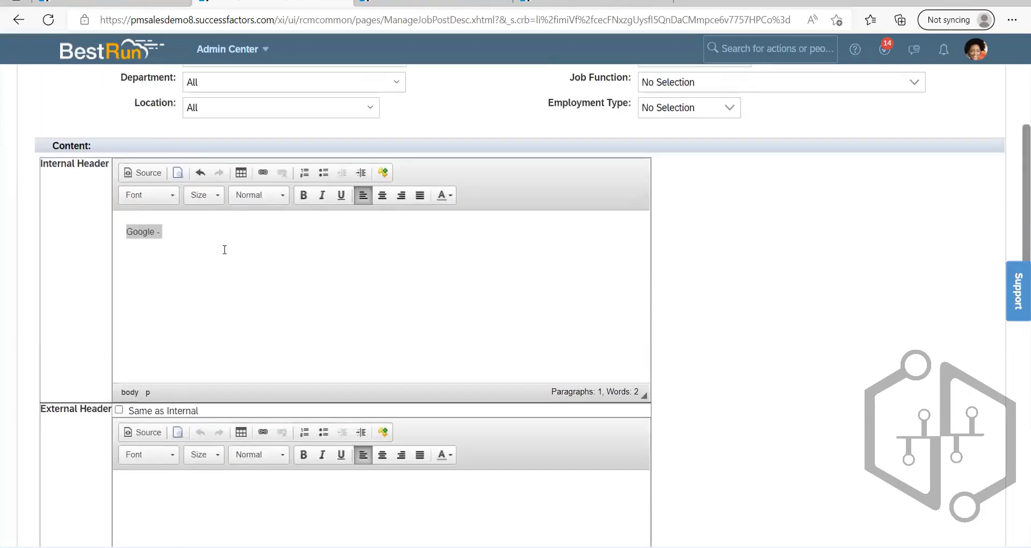
{"action": "triple_click", "coordinate": [183, 259]}
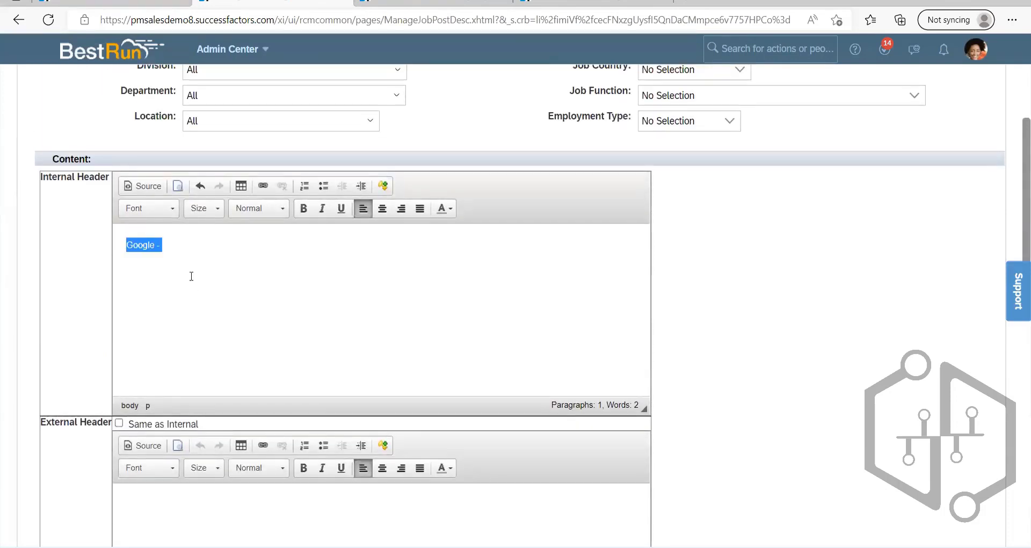
{"action": "scroll", "coordinate": [191, 276], "scroll_direction": "down", "scroll_amount": 12}
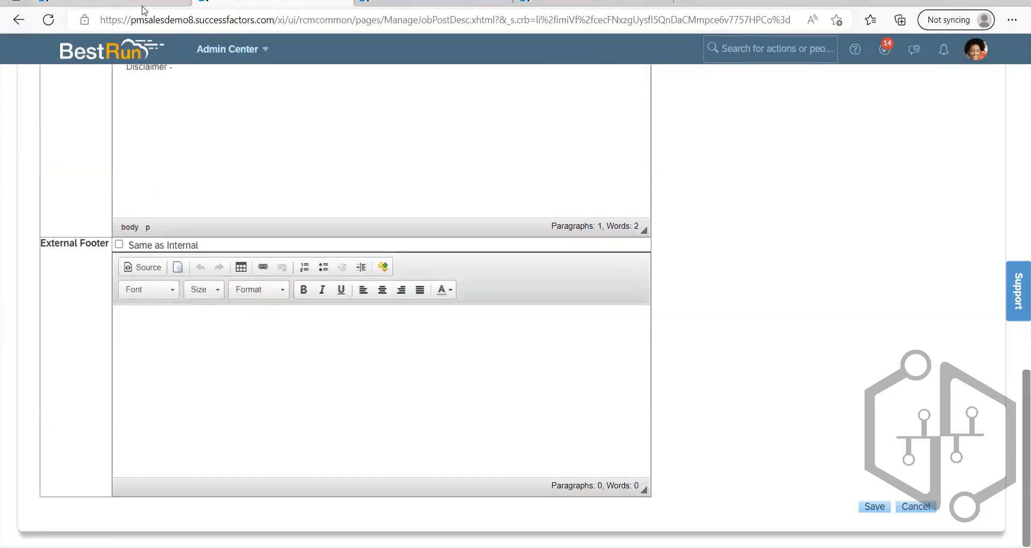
{"action": "scroll", "coordinate": [215, 295], "scroll_direction": "up", "scroll_amount": 13}
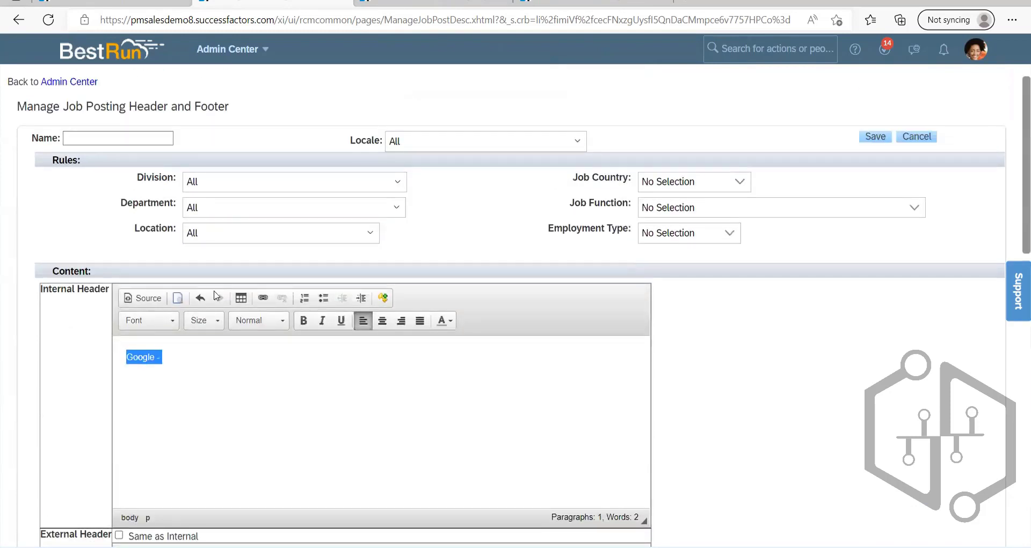
{"action": "scroll", "coordinate": [214, 295], "scroll_direction": "down", "scroll_amount": 12}
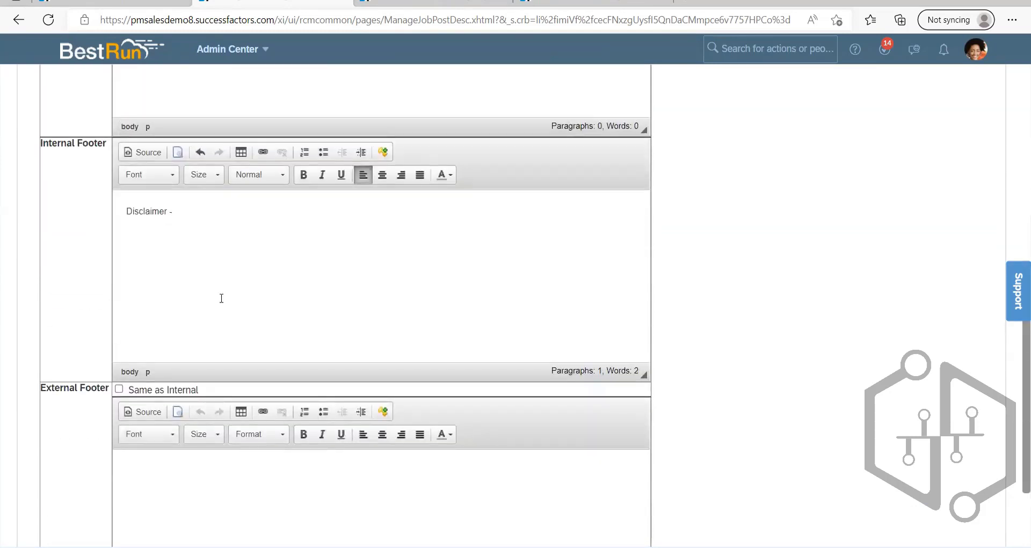
{"action": "scroll", "coordinate": [222, 298], "scroll_direction": "down", "scroll_amount": 3}
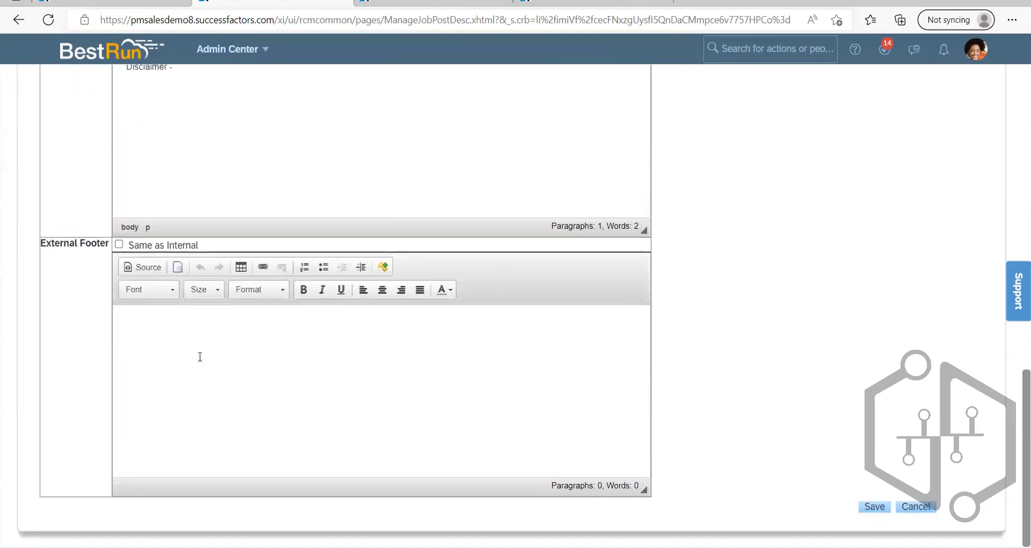
- Examine the internal and external job titles and descriptions in the Job Ad section of the Digital Expert requisition
{"action": "left_click", "coordinate": [150, 2]}
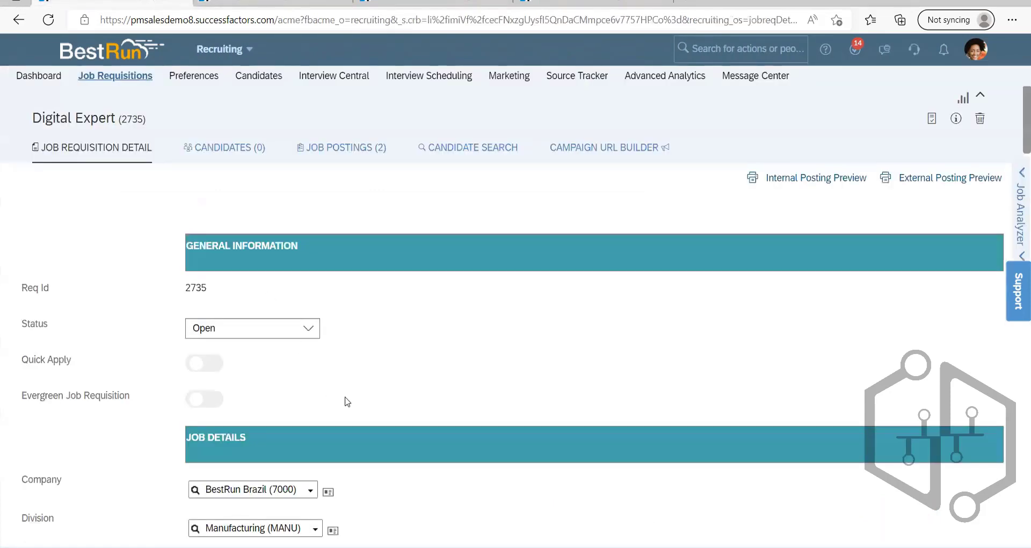
{"action": "scroll", "coordinate": [344, 399], "scroll_direction": "down", "scroll_amount": 15}
{"action": "scroll", "coordinate": [339, 397], "scroll_direction": "down", "scroll_amount": 14}
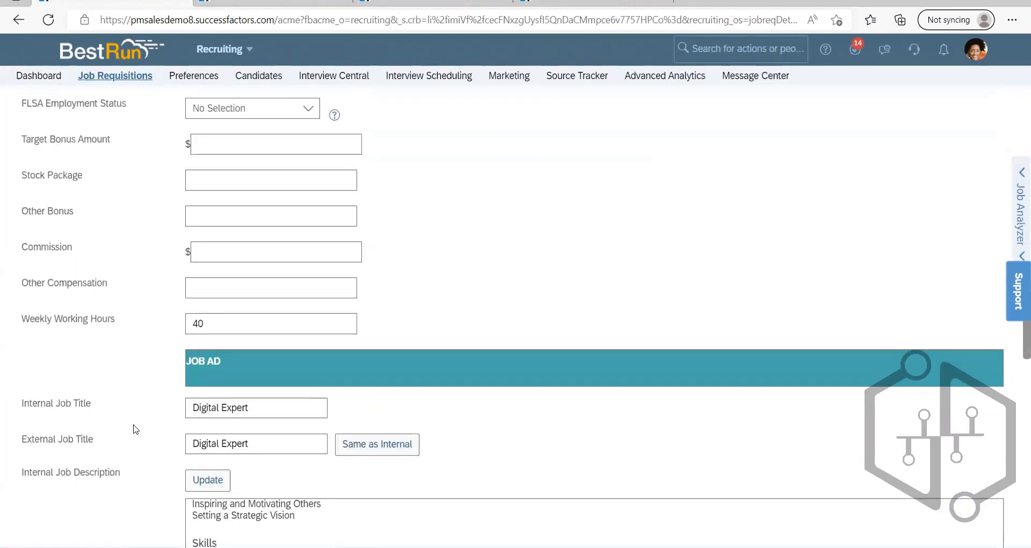
{"action": "scroll", "coordinate": [174, 357], "scroll_direction": "up", "scroll_amount": 1}
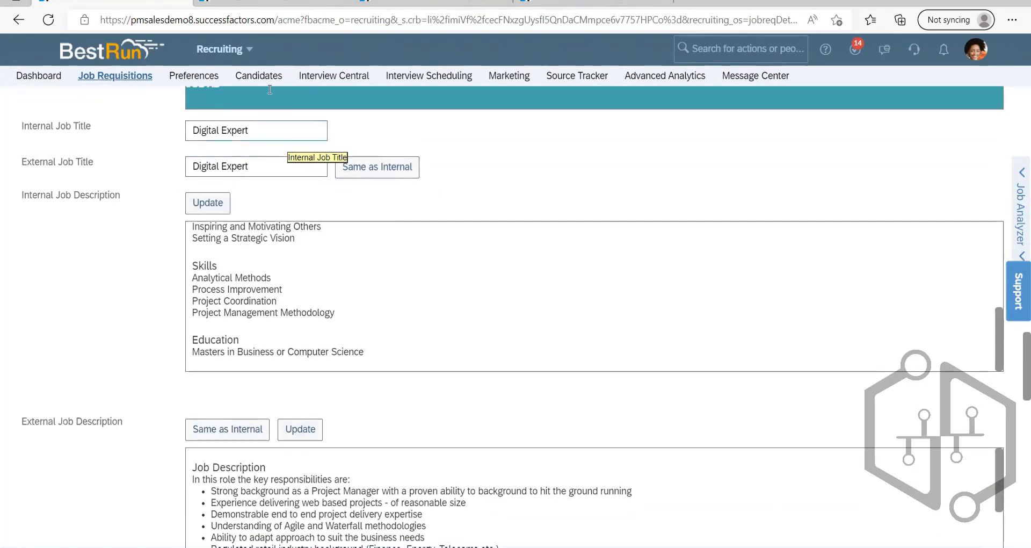
- Leave the header and footer form without saving and return to the Production Director requisition (2738)
{"action": "left_click", "coordinate": [269, 3]}
{"action": "scroll", "coordinate": [269, 171], "scroll_direction": "up", "scroll_amount": 15}
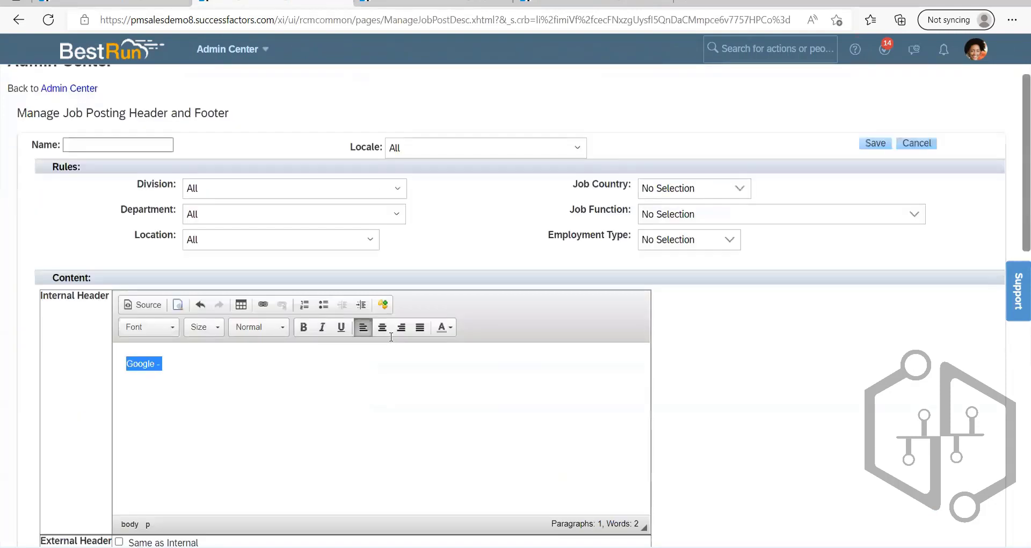
{"action": "left_click", "coordinate": [19, 21]}
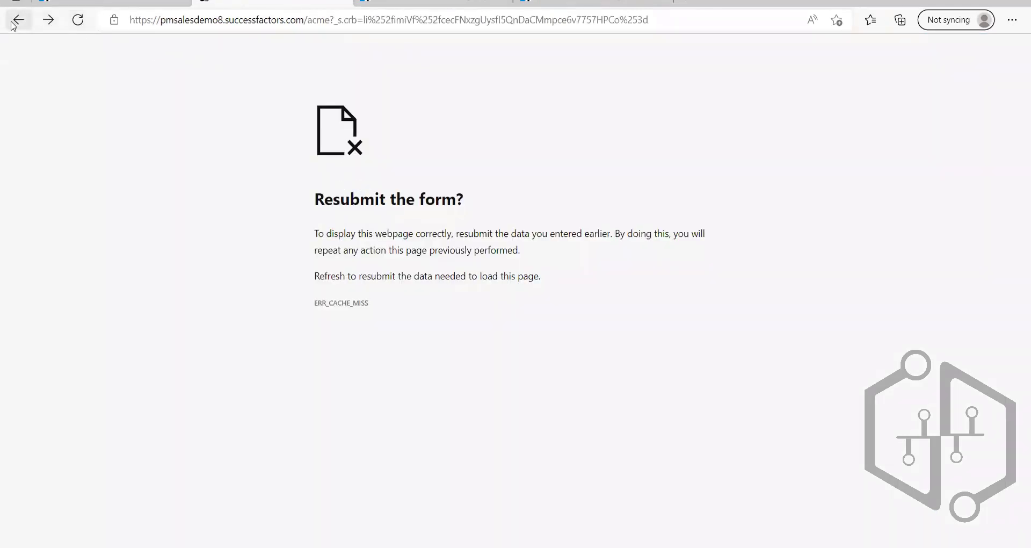
{"action": "key", "text": "F5"}
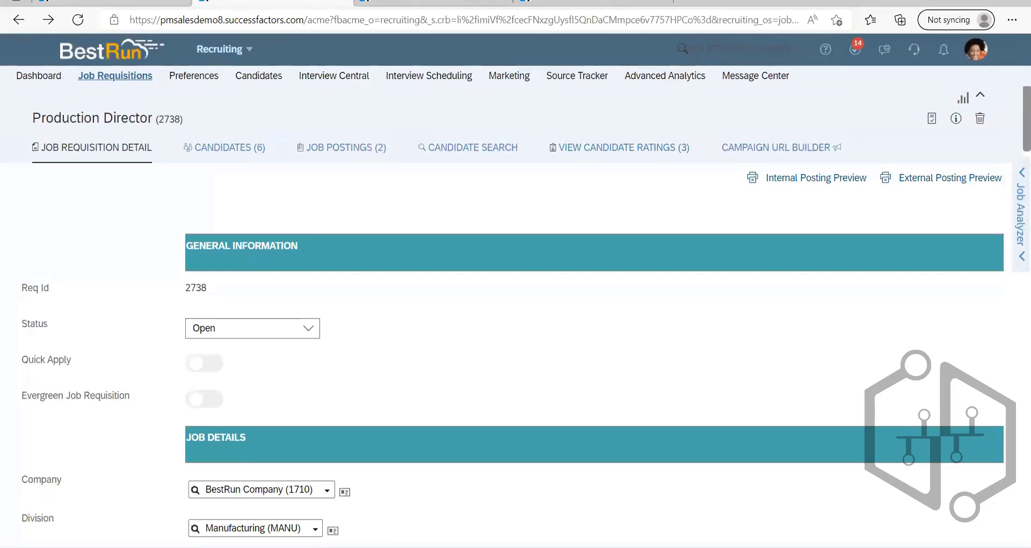
- Switch to Notepad and review the notes on requisition states, permissions and the job description header and footer
{"action": "key", "text": "alt+Tab"}
{"action": "key", "text": "ctrl+a"}
{"action": "key", "text": "Right"}
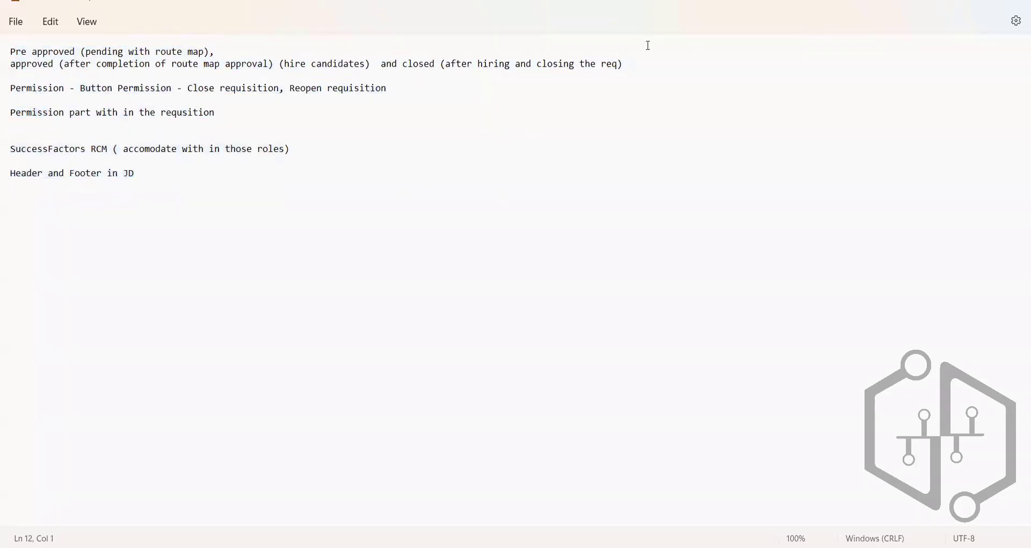
{"action": "key", "text": "alt+Tab"}
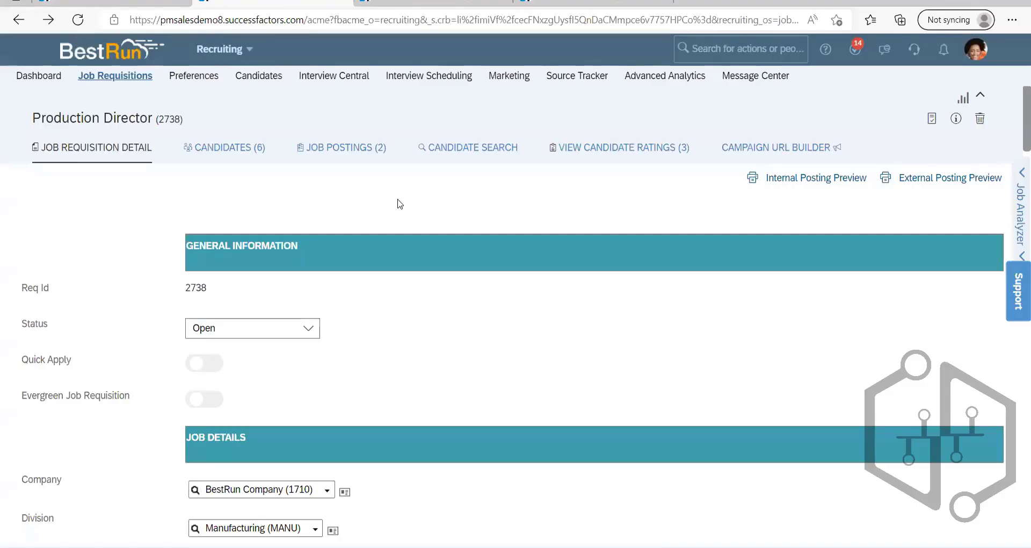
- Return to the Project Manager listing in Careers and go from there to the Recruiting module
{"action": "left_click", "coordinate": [386, 11]}
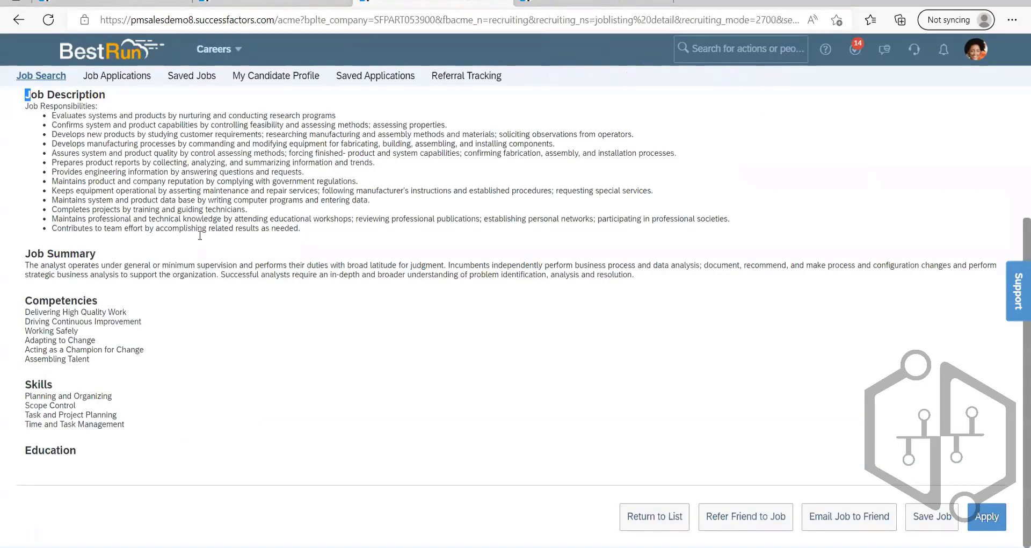
{"action": "scroll", "coordinate": [241, 70], "scroll_direction": "up", "scroll_amount": 4}
{"action": "left_click", "coordinate": [232, 56]}
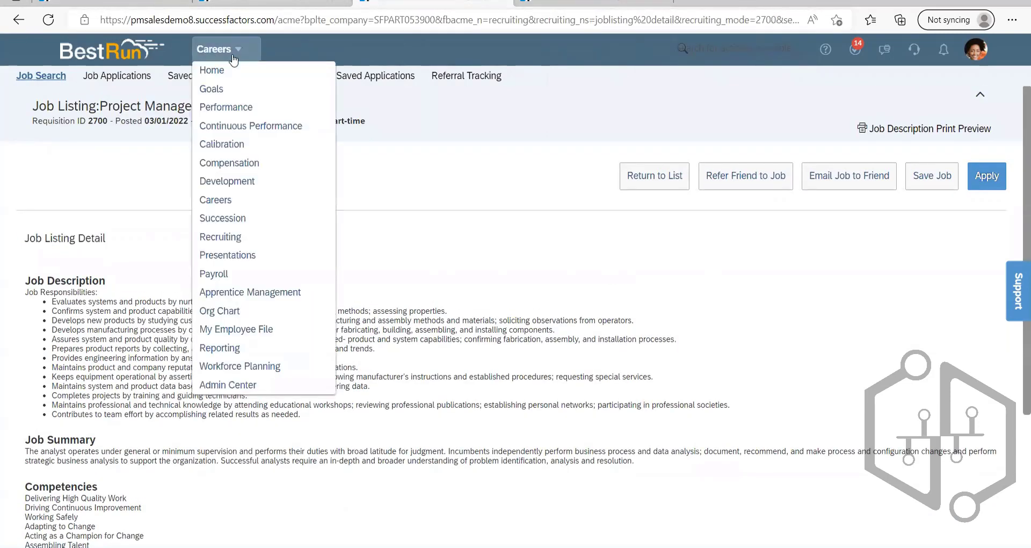
{"action": "left_click", "coordinate": [221, 237]}
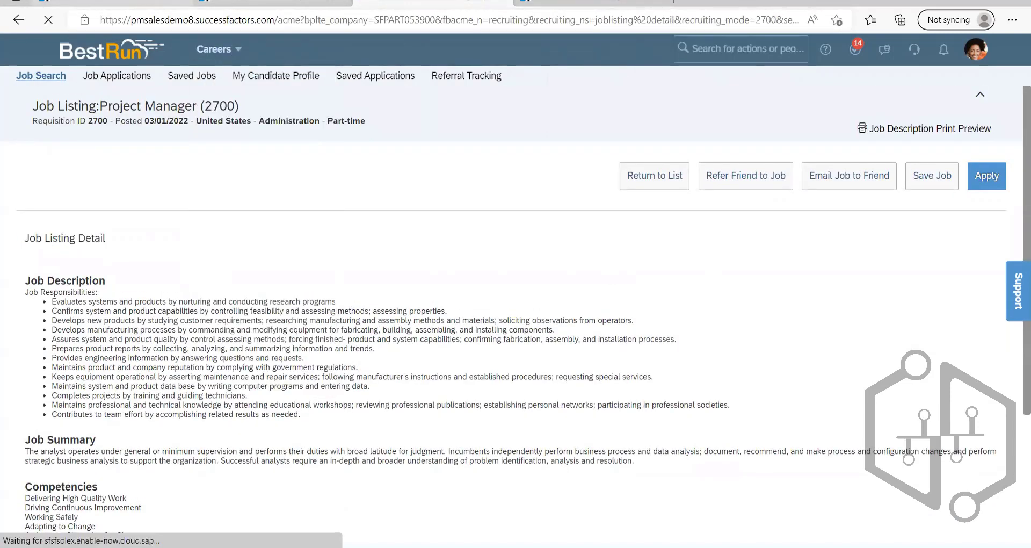
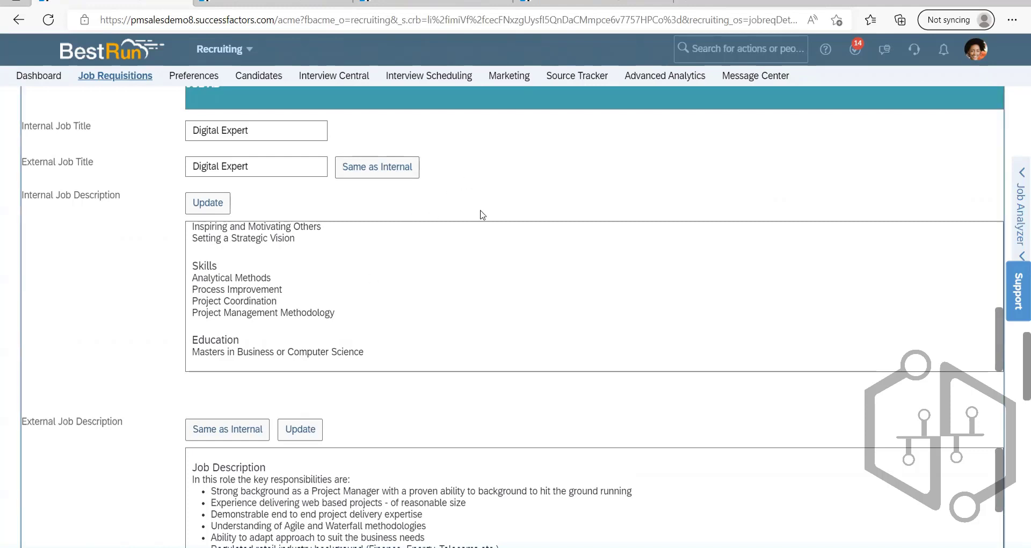
- View the compensation fields of the Digital Expert requisition and switch to the JRDM_Starter.xml template in Notepad++
{"action": "scroll", "coordinate": [514, 243], "scroll_direction": "up", "scroll_amount": 3}
{"action": "scroll", "coordinate": [514, 243], "scroll_direction": "up", "scroll_amount": 8}
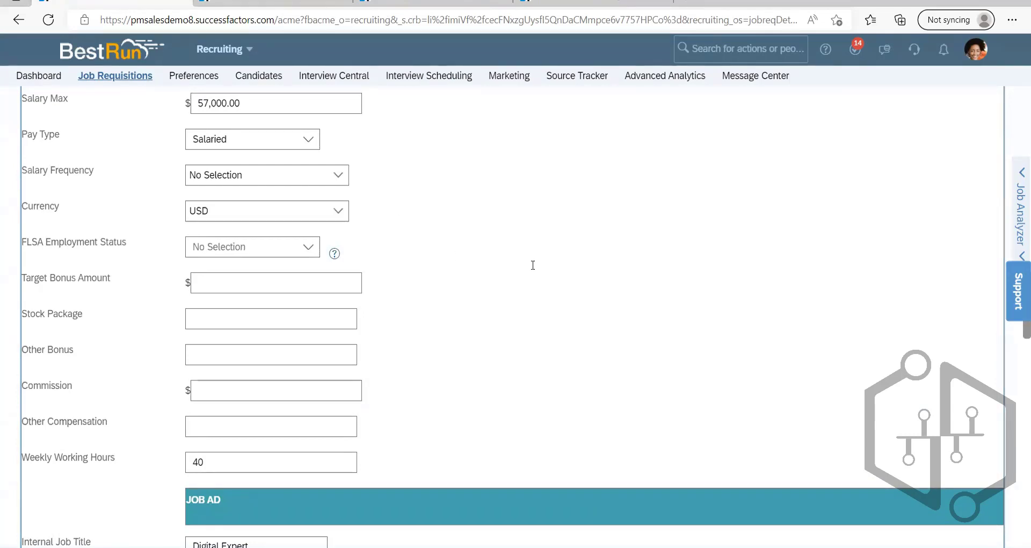
{"action": "key", "text": "alt+Tab"}
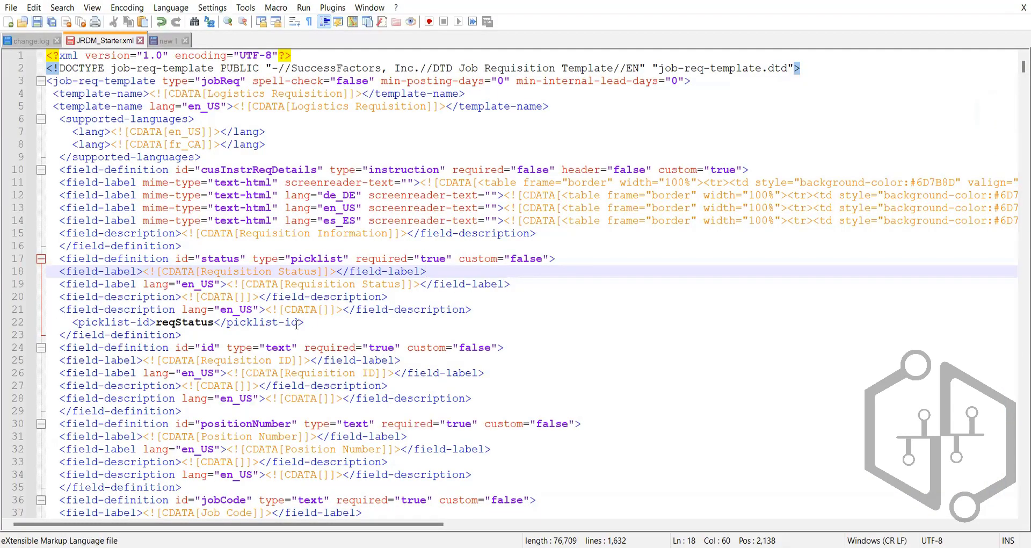
- Search the JRDM_Starter.xml template for "team"
{"action": "scroll", "coordinate": [296, 324], "scroll_direction": "down", "scroll_amount": 4}
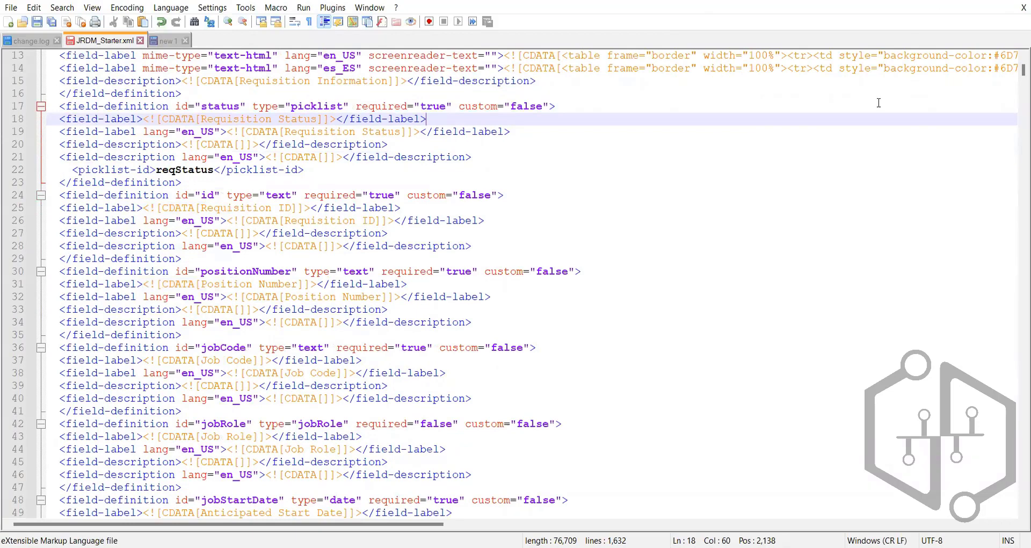
{"action": "left_click", "coordinate": [836, 141]}
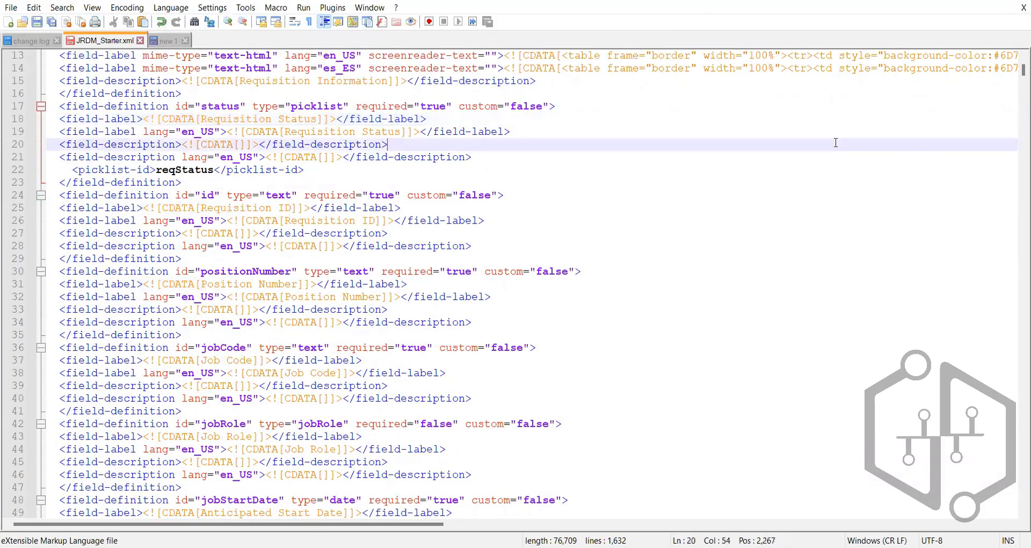
{"action": "key", "text": "ctrl+f"}
{"action": "key", "text": "Return"}
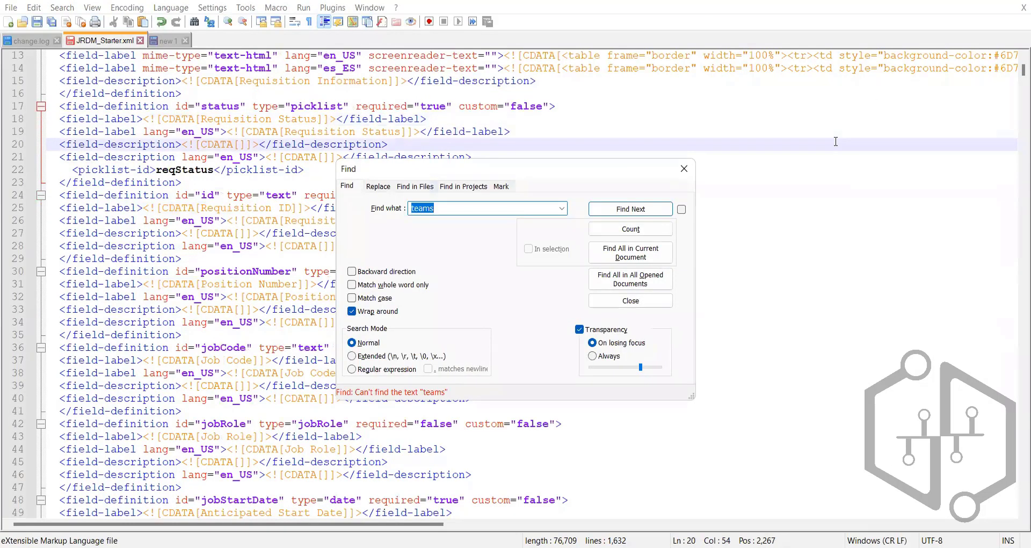
{"action": "key", "text": "BackSpace"}
{"action": "type", "text": "team"}
{"action": "key", "text": "Return"}
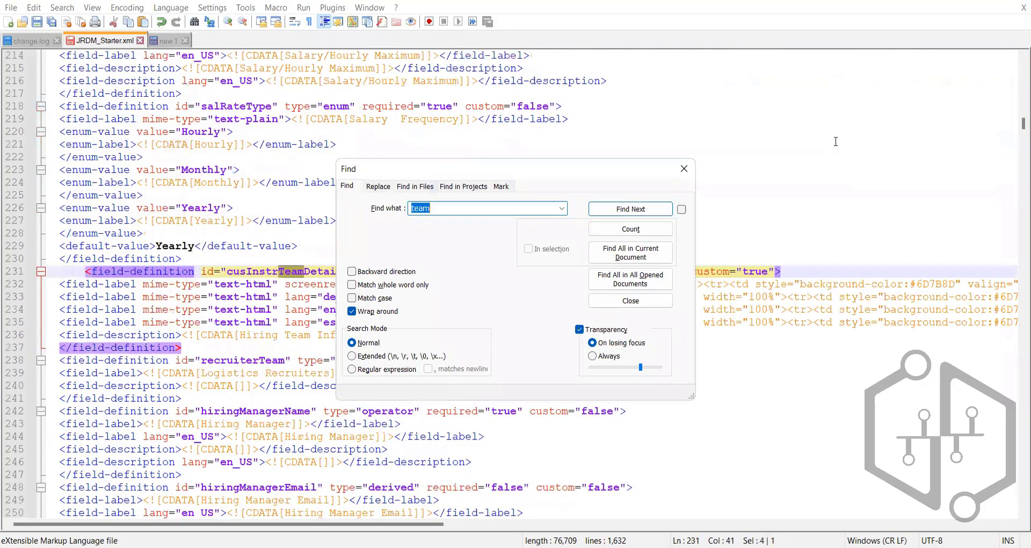
{"action": "key", "text": "Return"}
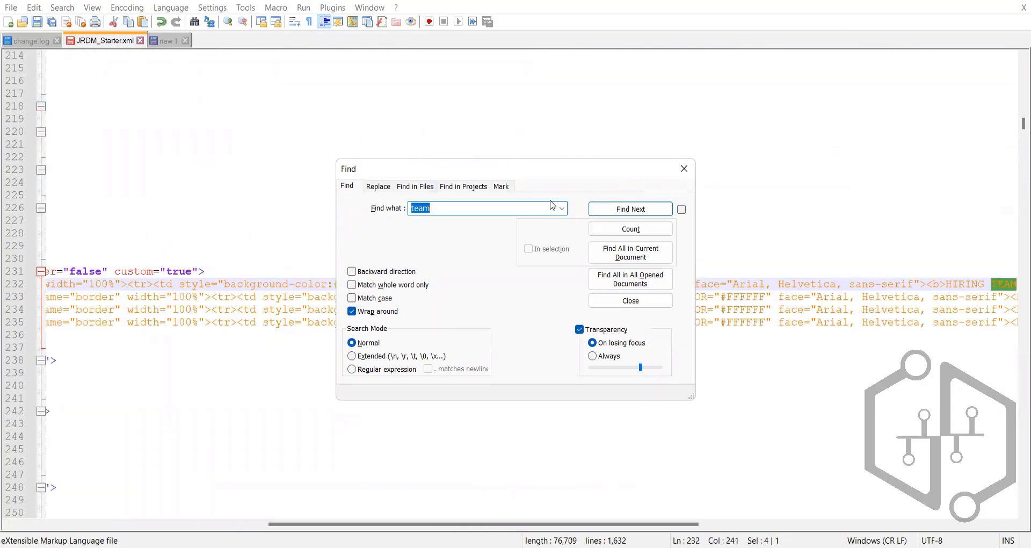
- Step through the remaining "team" matches up to the field permissions and close the search
{"action": "left_click", "coordinate": [510, 206]}
{"action": "key", "text": "Return"}
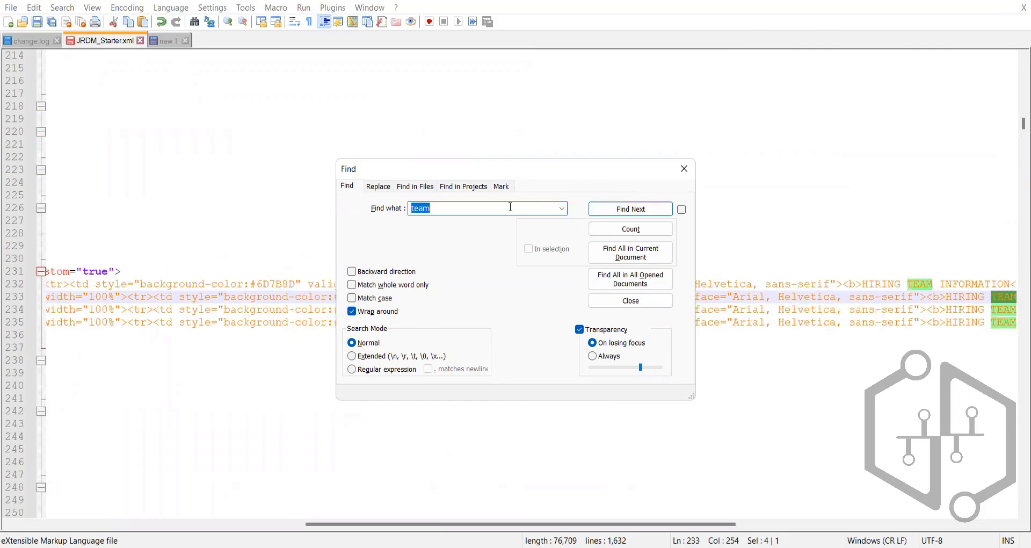
{"action": "key", "text": "Return"}
{"action": "key", "text": "Return"}
{"action": "key", "text": "Return"}
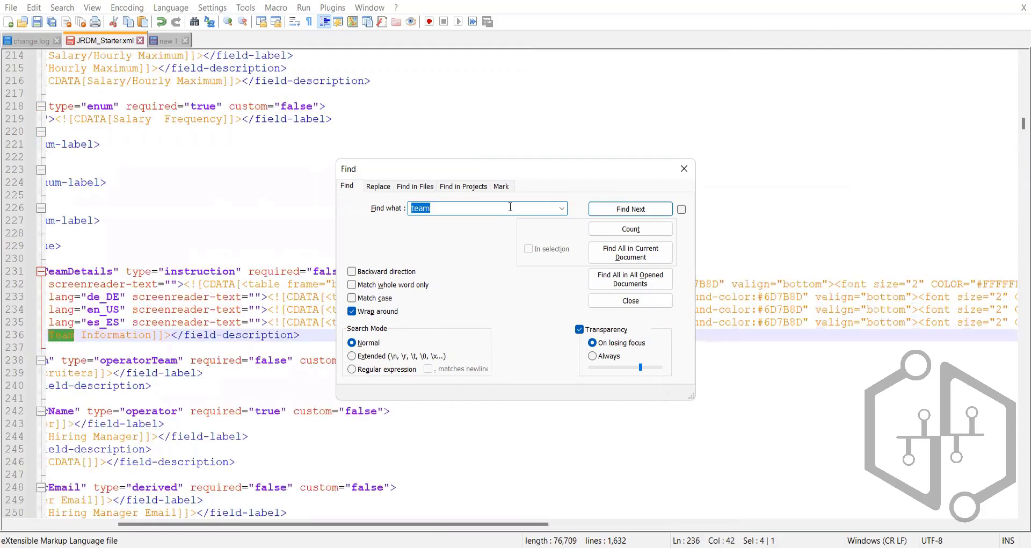
{"action": "key", "text": "Return"}
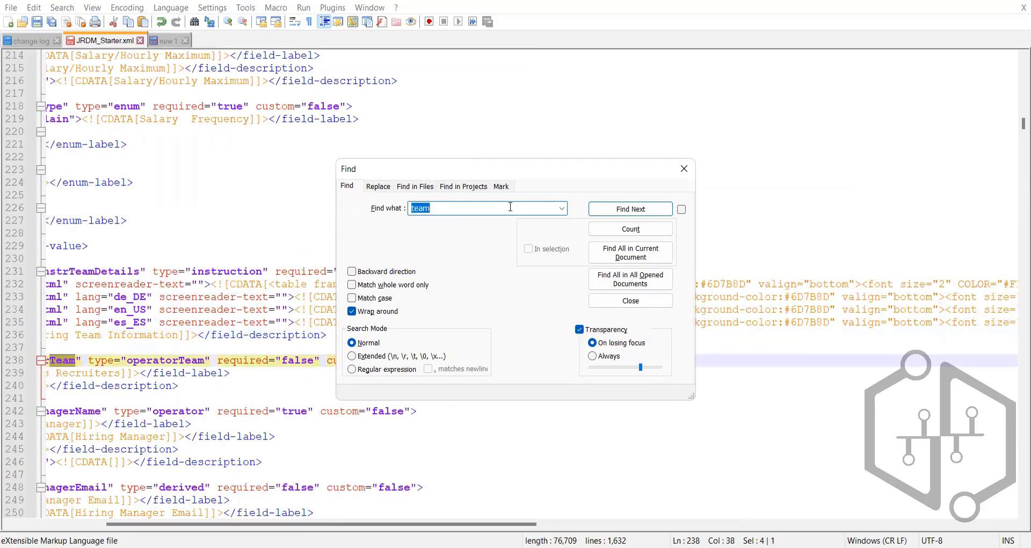
{"action": "key", "text": "Return"}
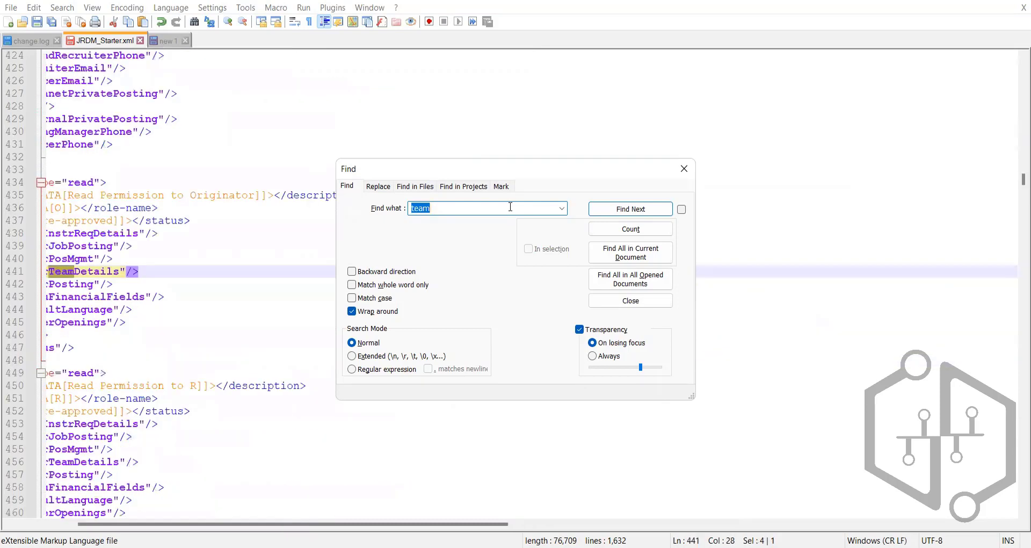
{"action": "left_click", "coordinate": [689, 161]}
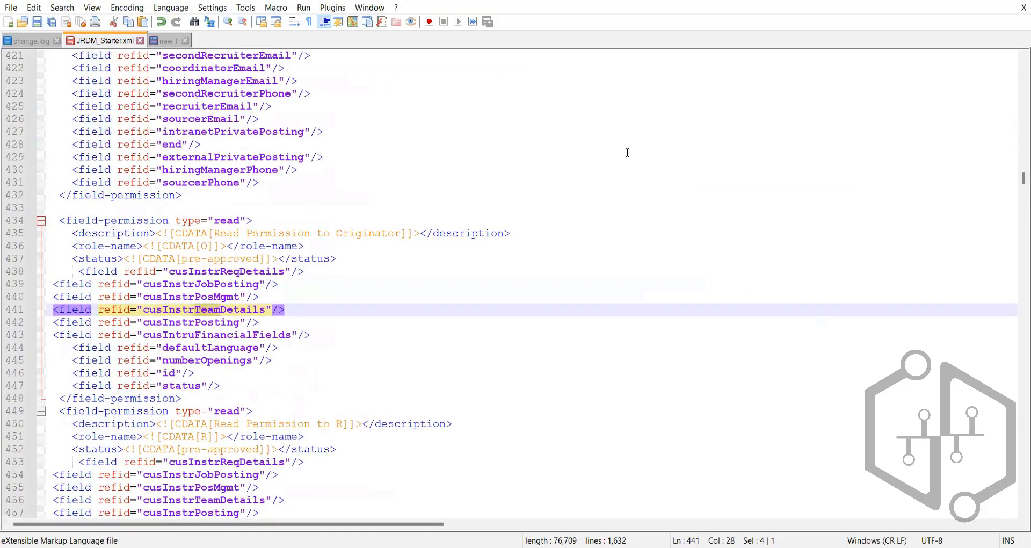
- Return to the start of the template and find the first match for "team" again
{"action": "left_click", "coordinate": [628, 153]}
{"action": "scroll", "coordinate": [628, 153], "scroll_direction": "up", "scroll_amount": 20}
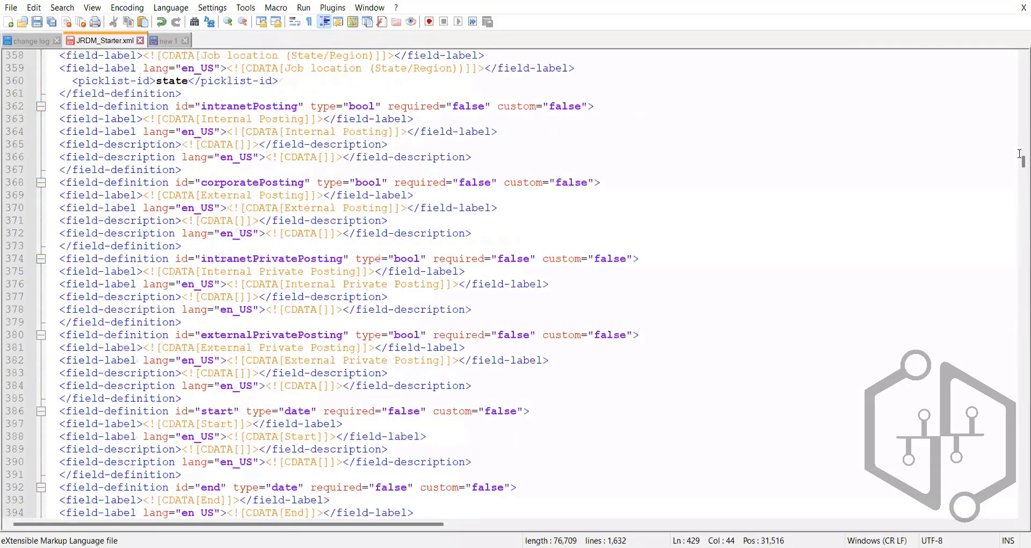
{"action": "scroll", "coordinate": [882, 121], "scroll_direction": "up", "scroll_amount": 20}
{"action": "left_click", "coordinate": [881, 120]}
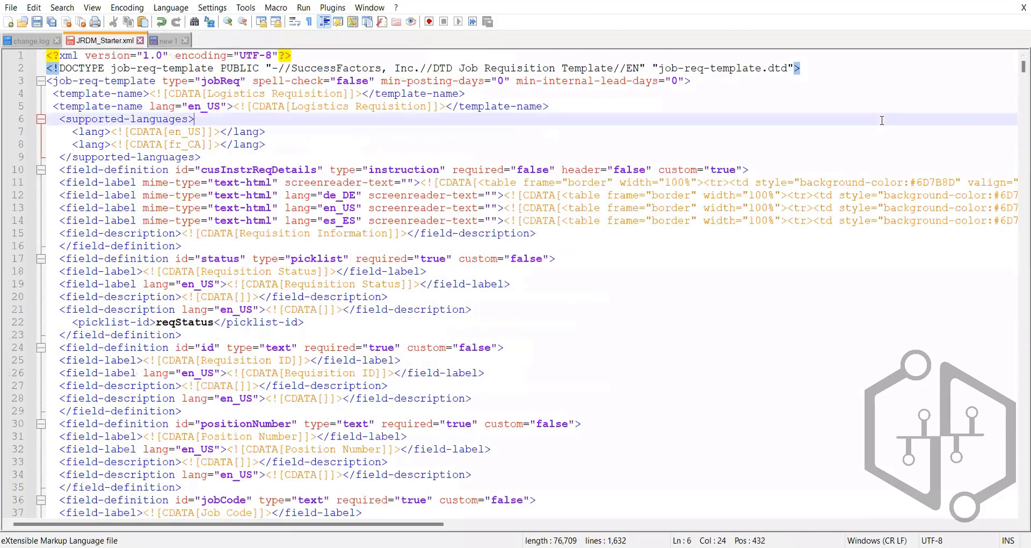
{"action": "key", "text": "ctrl+f"}
{"action": "key", "text": "Return"}
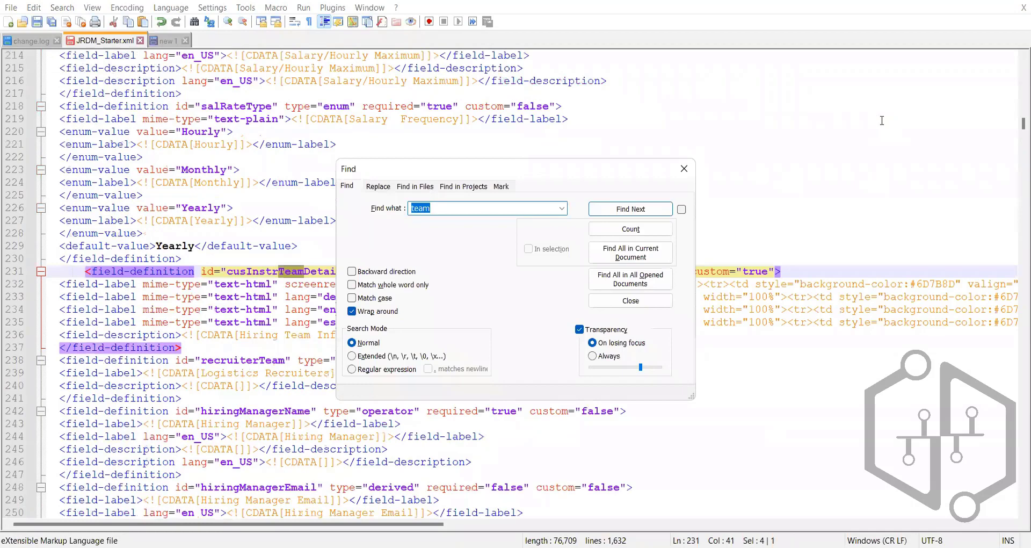
{"action": "key", "text": "Escape"}
- Highlight the recruiterTeam field definition of type operatorTeam and its Logistics Recruiters label
{"action": "scroll", "coordinate": [224, 182], "scroll_direction": "down", "scroll_amount": 4}
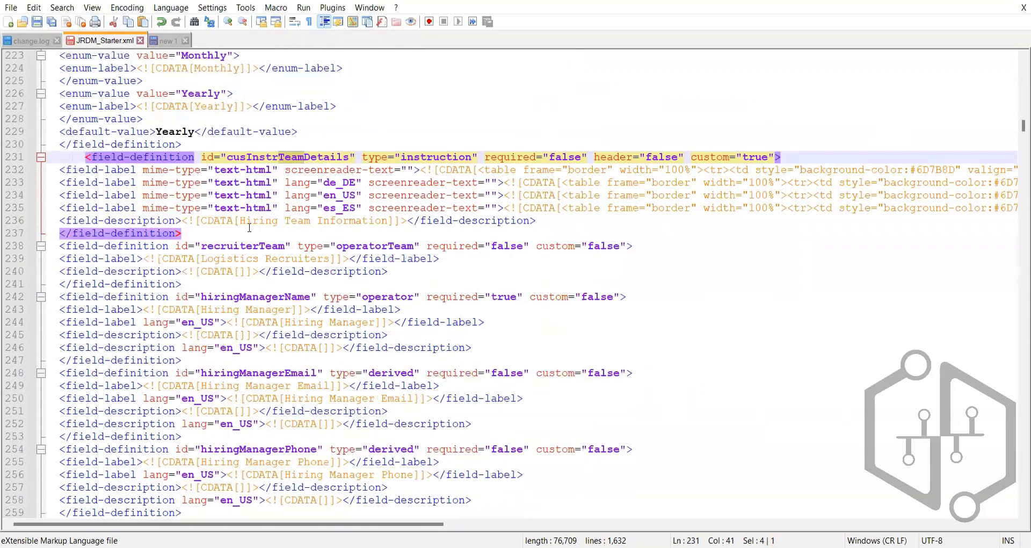
{"action": "scroll", "coordinate": [224, 183], "scroll_direction": "down", "scroll_amount": 3}
{"action": "left_click", "coordinate": [107, 93]}
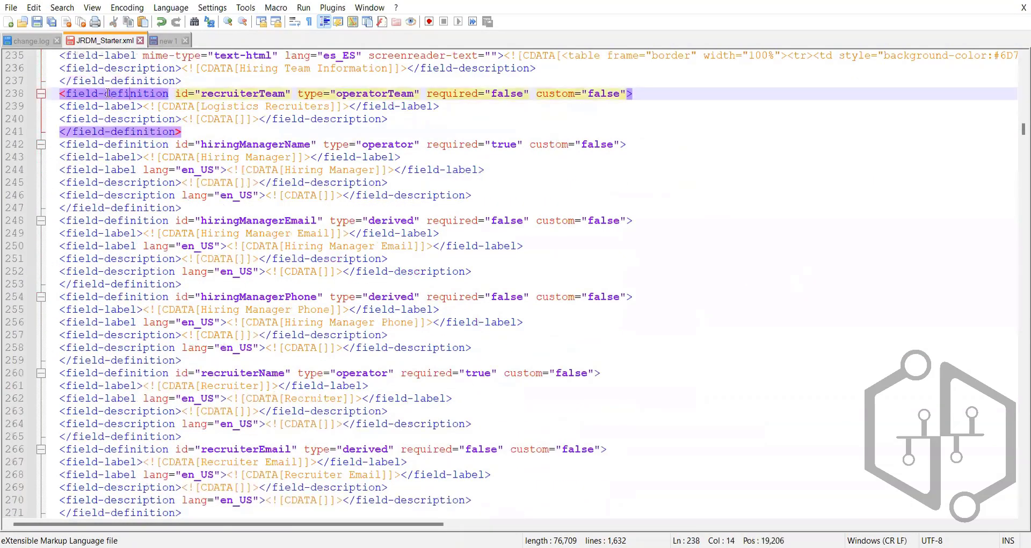
{"action": "left_click", "coordinate": [70, 81]}
{"action": "left_click_drag", "start_coordinate": [54, 81], "coordinate": [435, 116]}
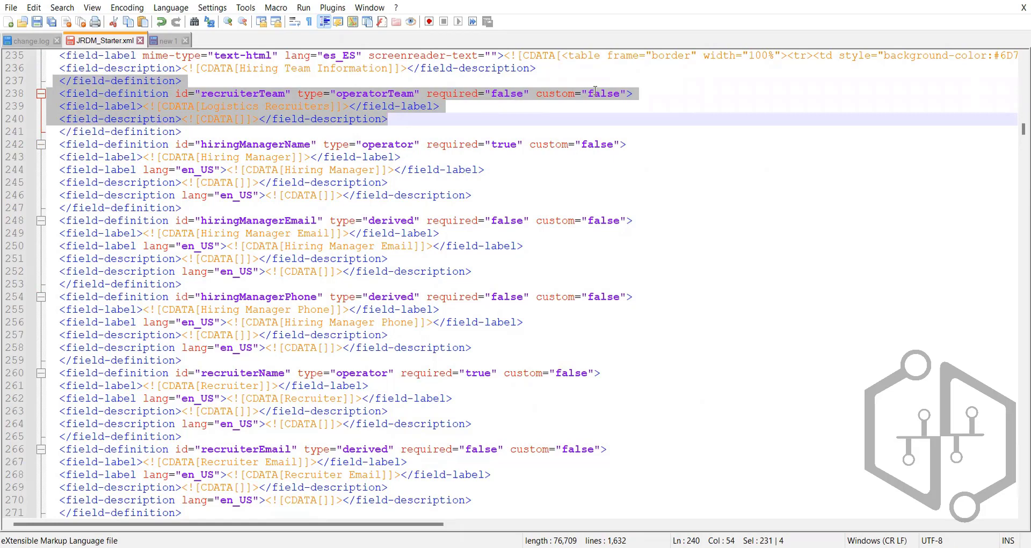
{"action": "left_click_drag", "start_coordinate": [329, 106], "coordinate": [202, 106]}
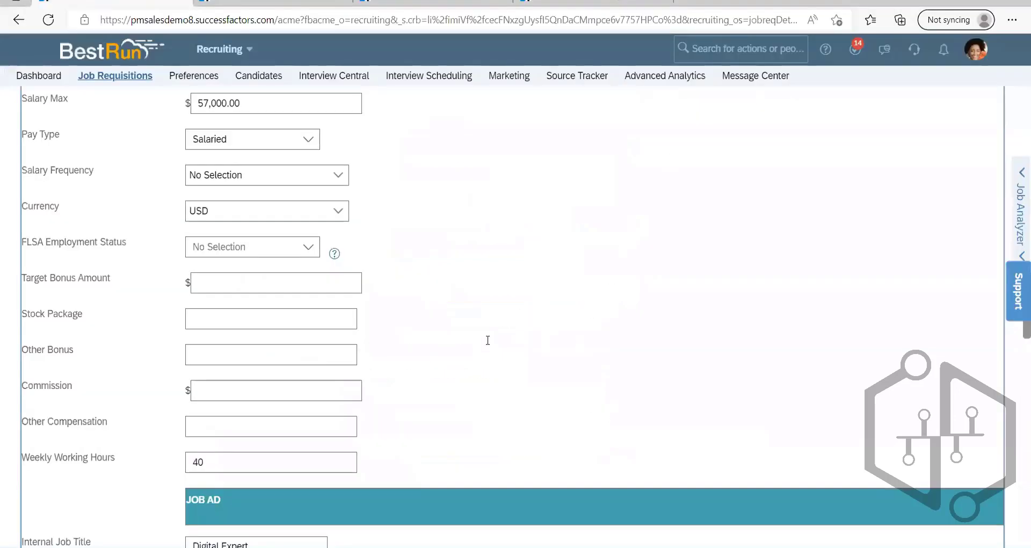
- Switch to the Digital Expert requisition in the browser and locate the Recruiting Team field
{"action": "scroll", "coordinate": [338, 336], "scroll_direction": "up", "scroll_amount": 8}
{"action": "scroll", "coordinate": [41, 433], "scroll_direction": "down", "scroll_amount": 9}
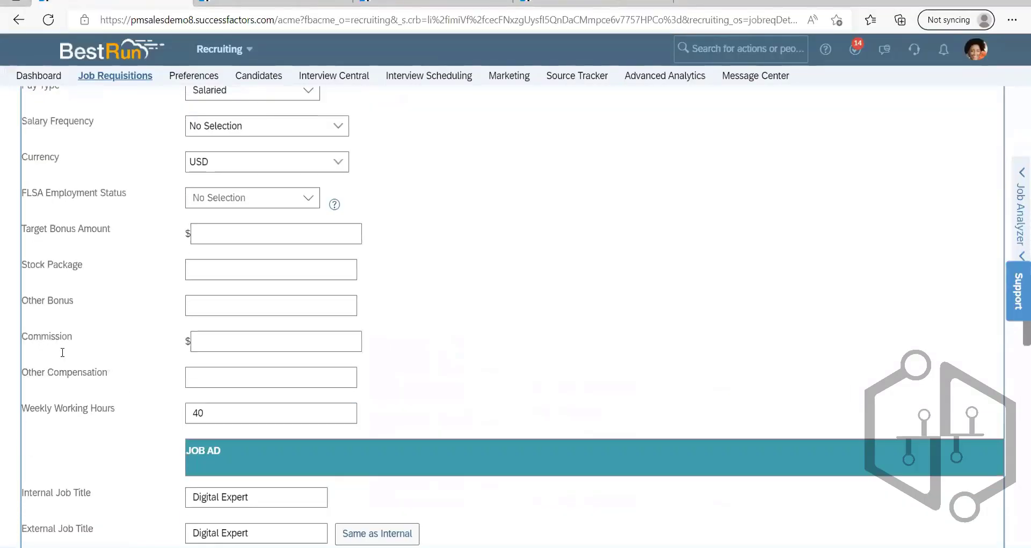
{"action": "scroll", "coordinate": [62, 353], "scroll_direction": "down", "scroll_amount": 1}
{"action": "scroll", "coordinate": [85, 320], "scroll_direction": "down", "scroll_amount": 15}
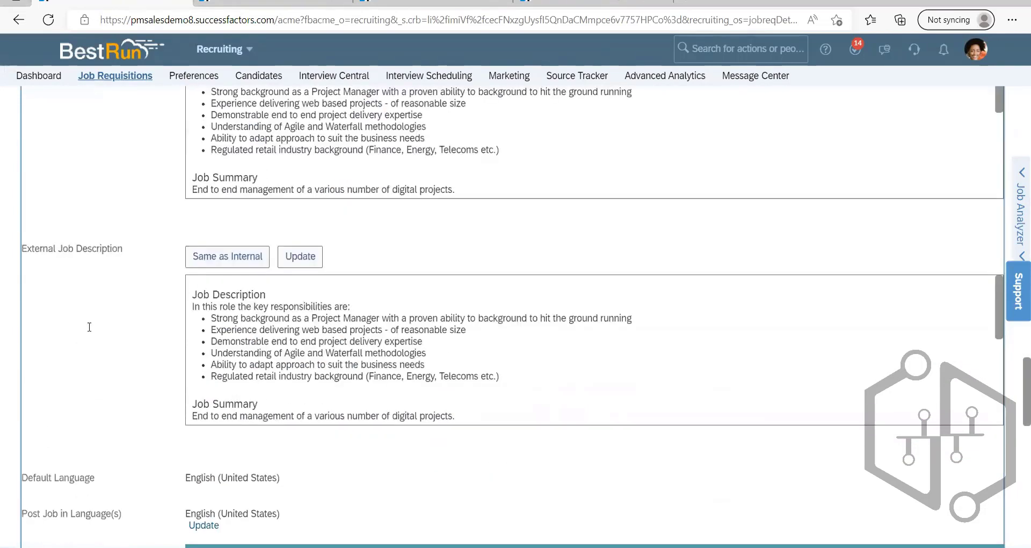
{"action": "scroll", "coordinate": [89, 327], "scroll_direction": "down", "scroll_amount": 7}
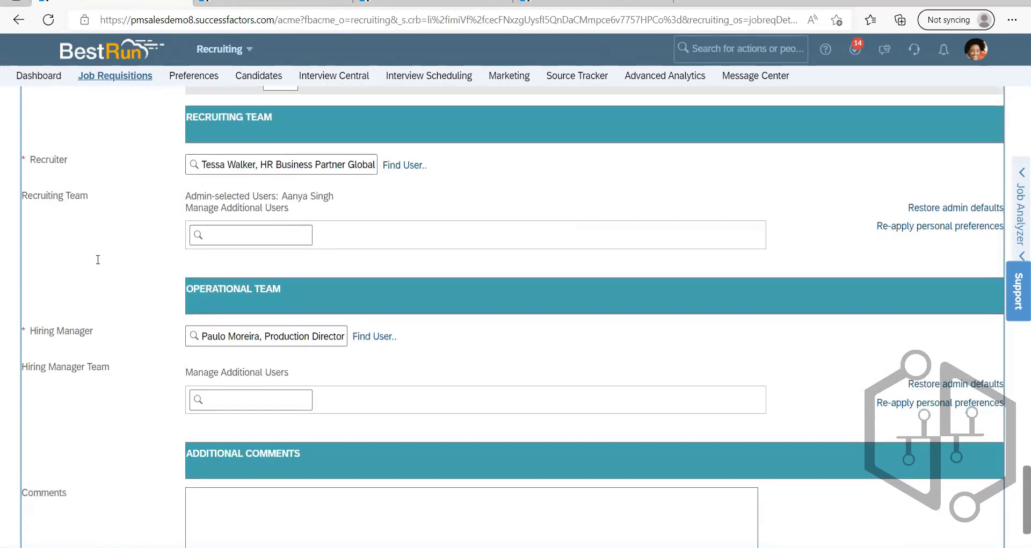
{"action": "left_click_drag", "start_coordinate": [88, 201], "coordinate": [22, 196]}
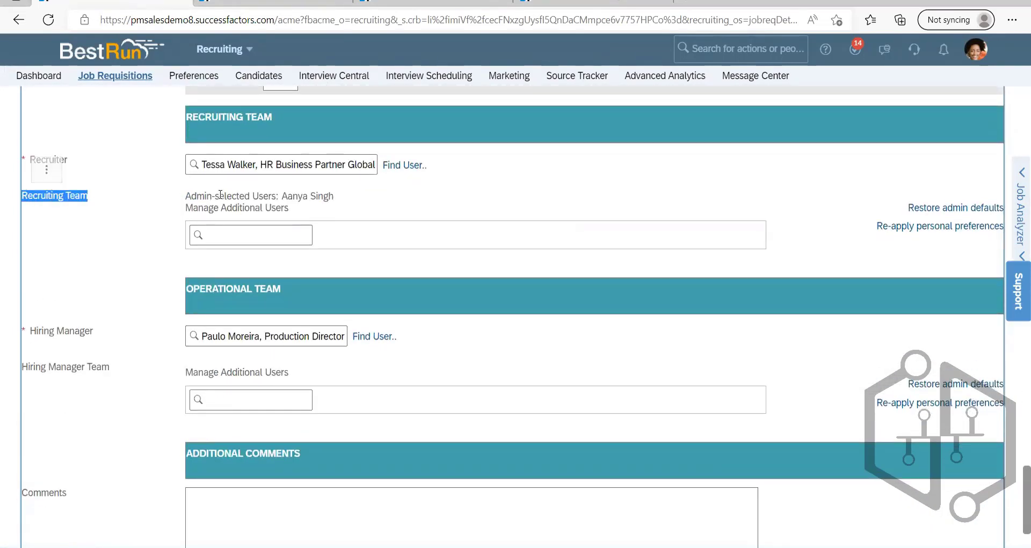
{"action": "left_click", "coordinate": [472, 201]}
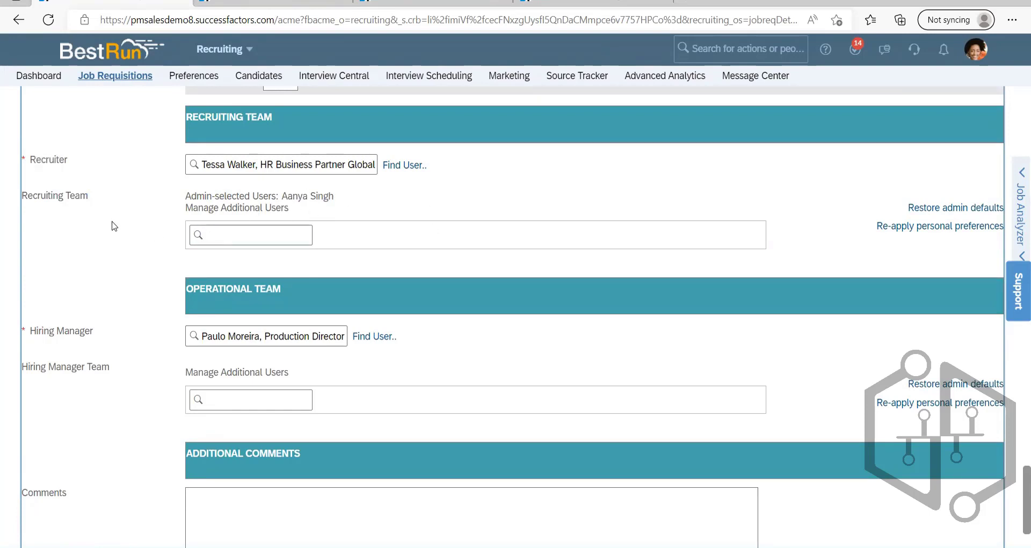
- Highlight the Recruiting Team label and review its admin-selected and additional users
{"action": "left_click_drag", "start_coordinate": [101, 203], "coordinate": [28, 203]}
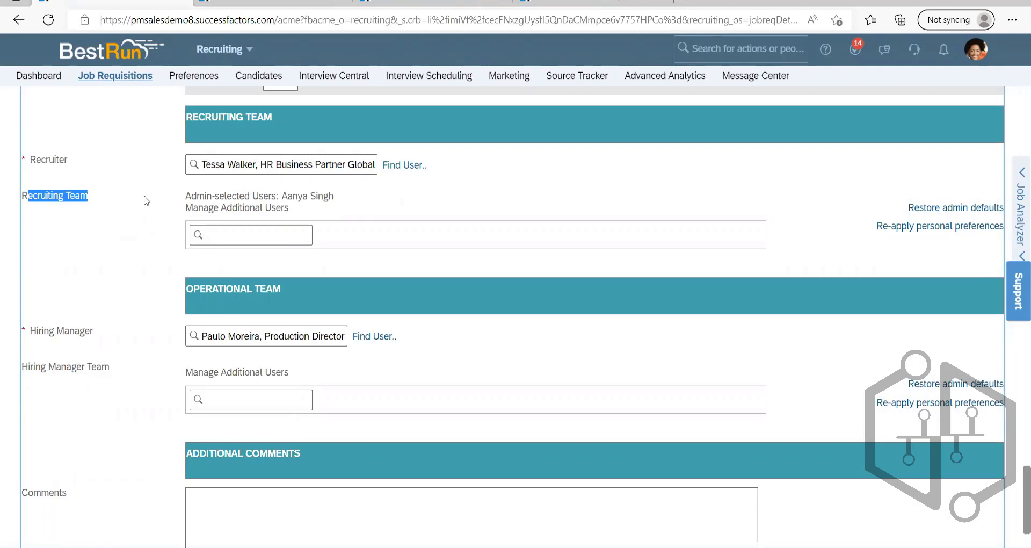
{"action": "left_click_drag", "start_coordinate": [102, 195], "coordinate": [434, 184]}
{"action": "left_click", "coordinate": [398, 194]}
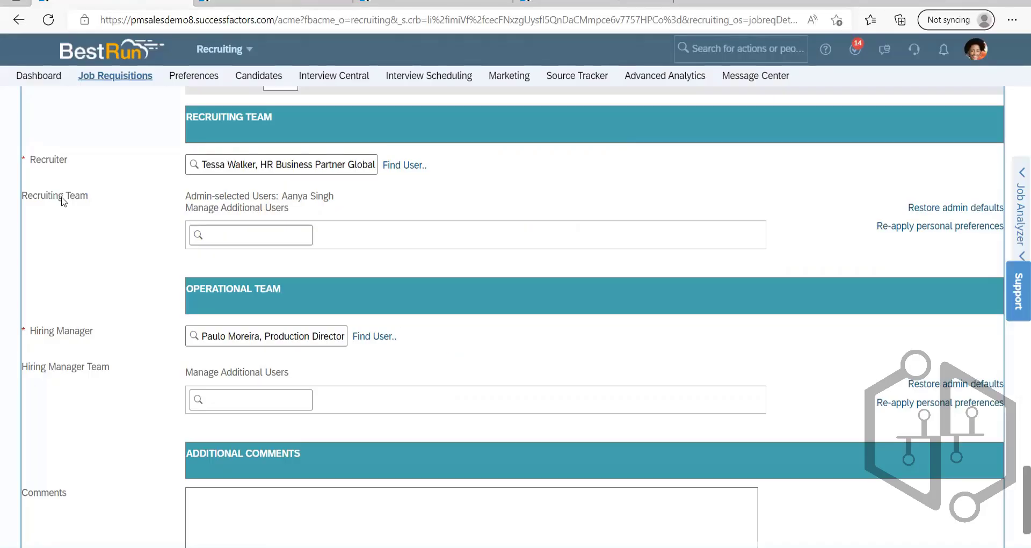
{"action": "left_click_drag", "start_coordinate": [87, 196], "coordinate": [25, 200]}
{"action": "left_click_drag", "start_coordinate": [108, 213], "coordinate": [21, 198]}
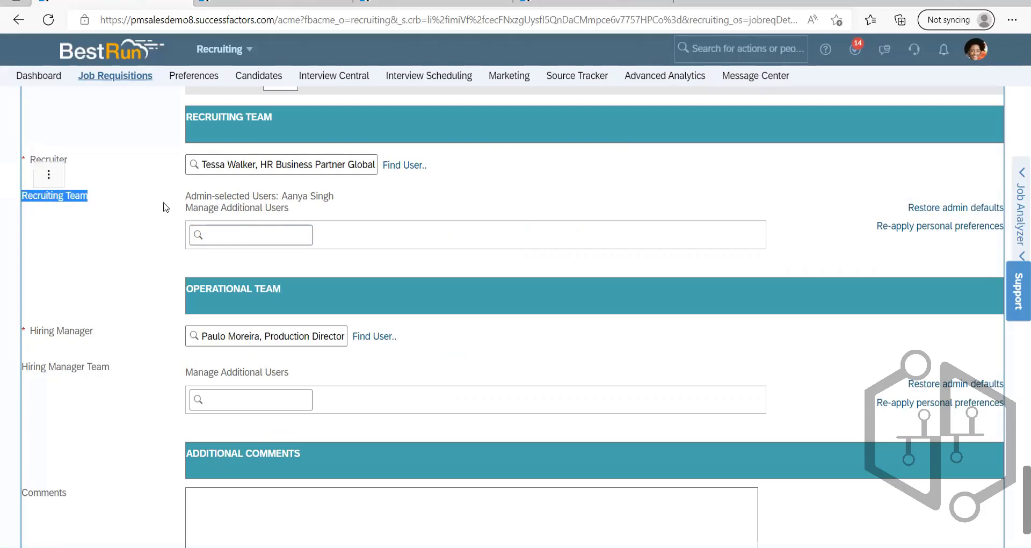
{"action": "left_click", "coordinate": [233, 207]}
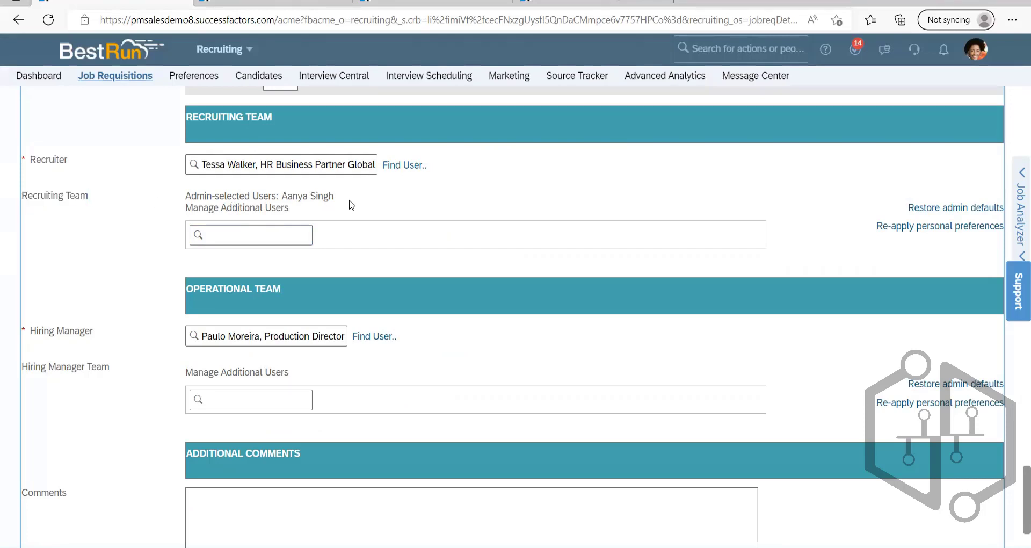
- Leave the Digital Expert requisition and switch to the Production Director requisition (2738)
{"action": "scroll", "coordinate": [351, 205], "scroll_direction": "up", "scroll_amount": 15}
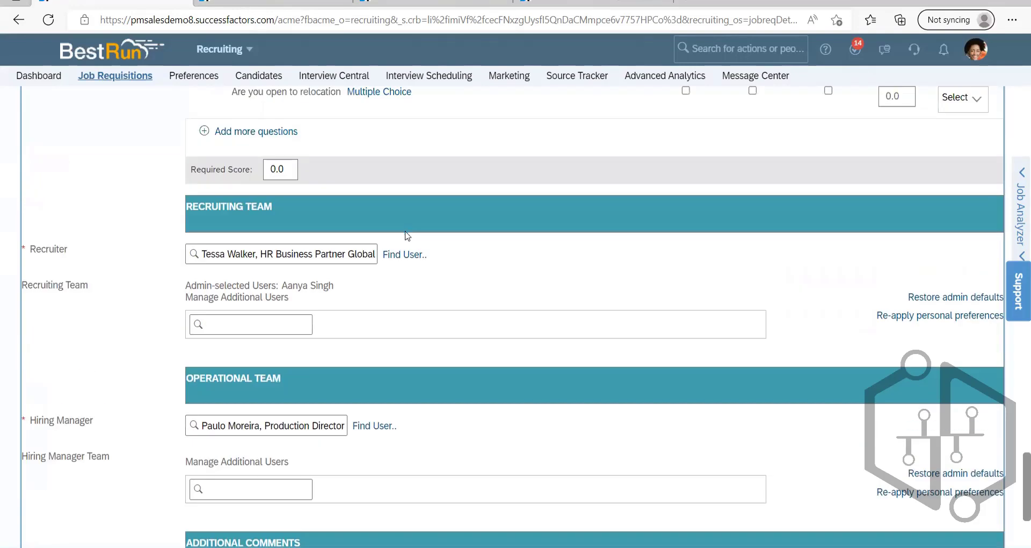
{"action": "scroll", "coordinate": [726, 42], "scroll_direction": "up", "scroll_amount": 10}
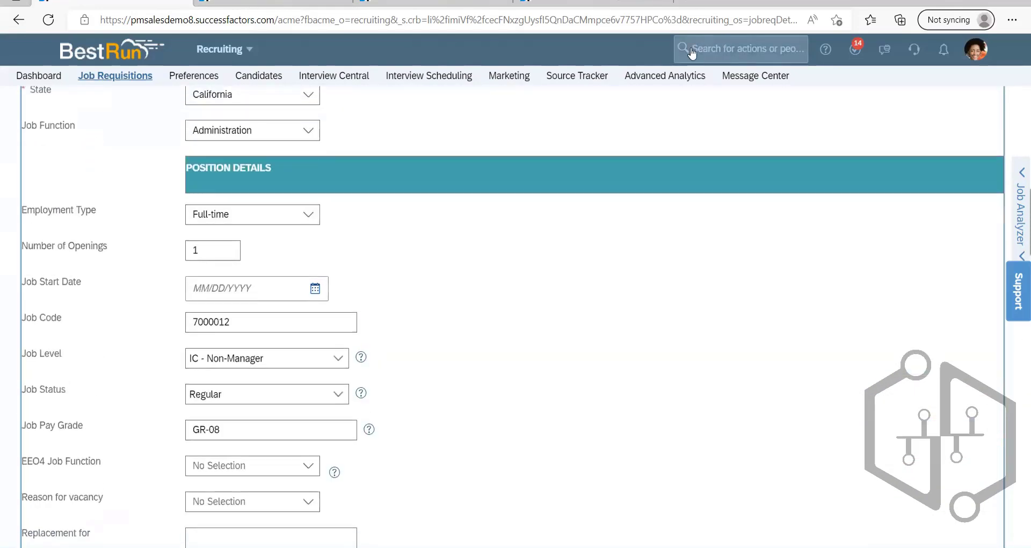
{"action": "left_click", "coordinate": [690, 52]}
{"action": "left_click", "coordinate": [271, 3]}
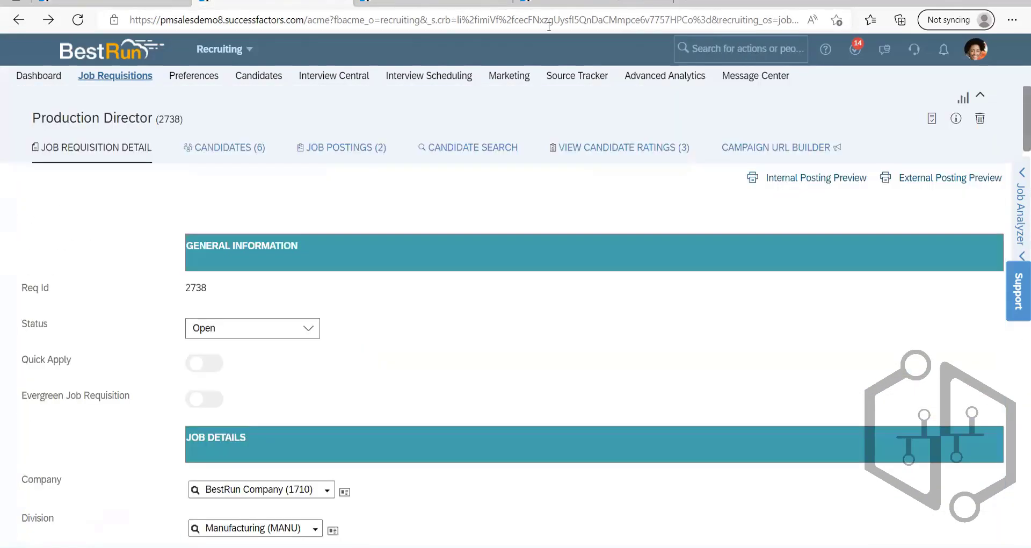
- Search for "recruiting group" to open Manage Recruiting Groups, and show the list of available groups
{"action": "left_click", "coordinate": [698, 48]}
{"action": "type", "text": "re"}
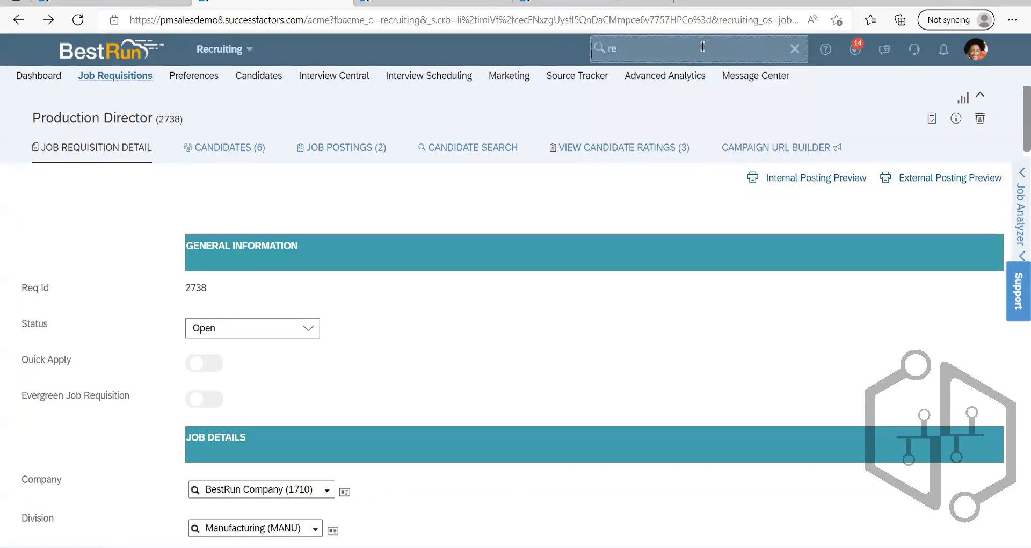
{"action": "type", "text": "curiitng"}
{"action": "key", "text": "BackSpace"}
{"action": "type", "text": "iting group"}
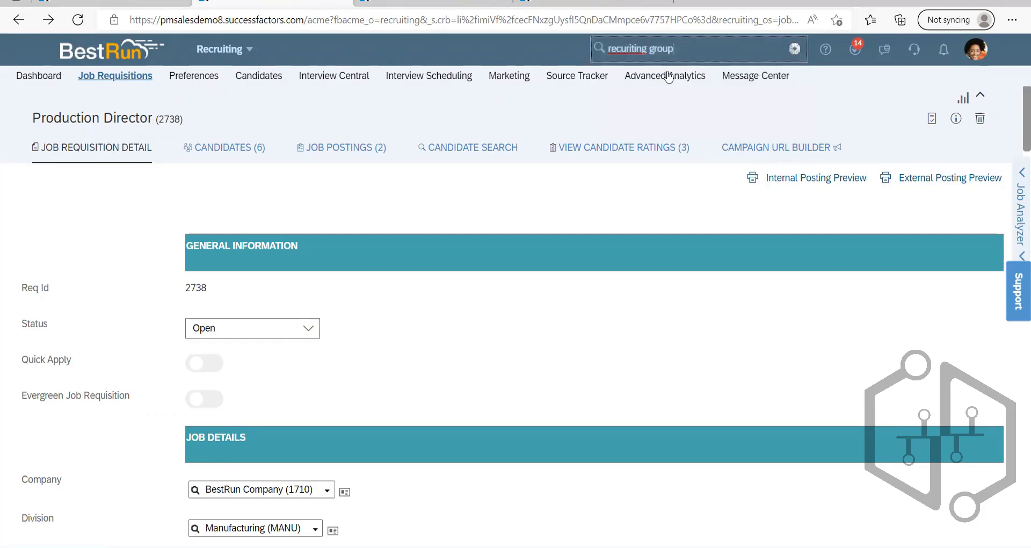
{"action": "left_click_drag", "start_coordinate": [672, 57], "coordinate": [611, 50]}
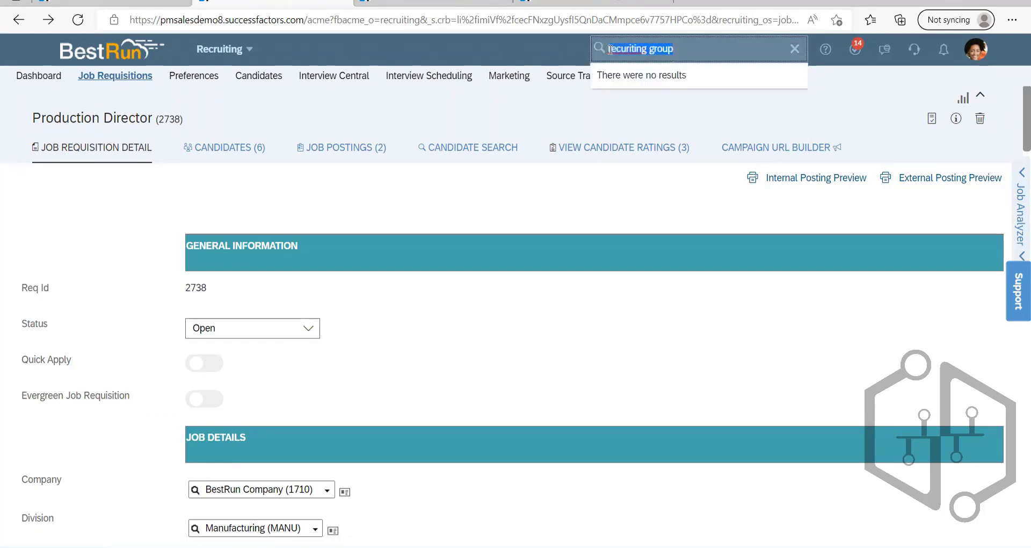
{"action": "key", "text": "BackSpace"}
{"action": "type", "text": "recruiting group"}
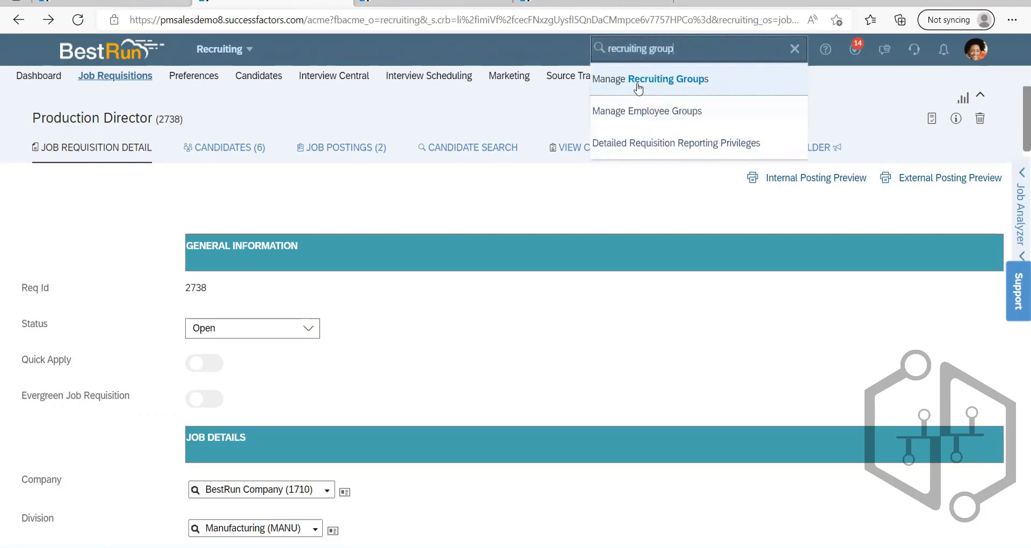
{"action": "left_click", "coordinate": [638, 86]}
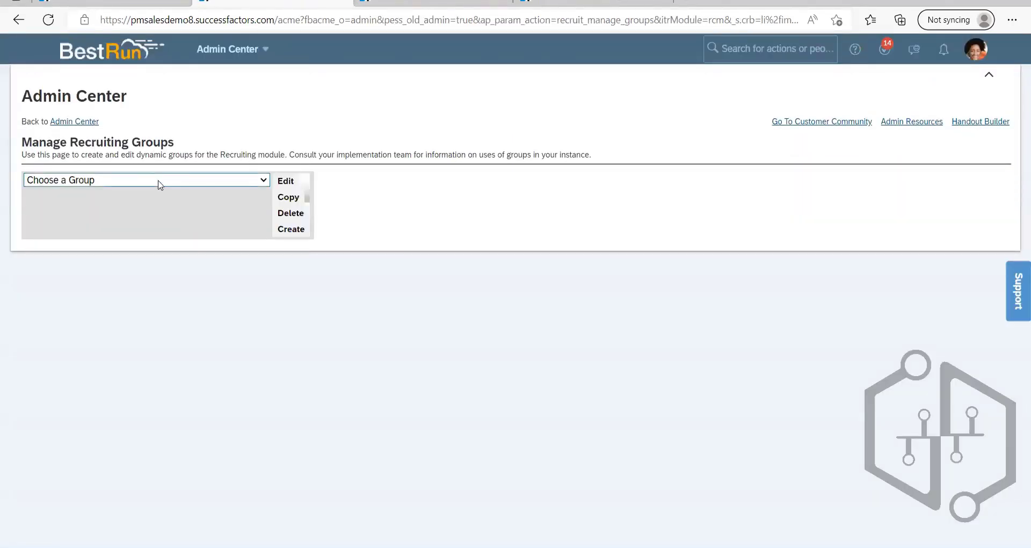
{"action": "left_click", "coordinate": [158, 182]}
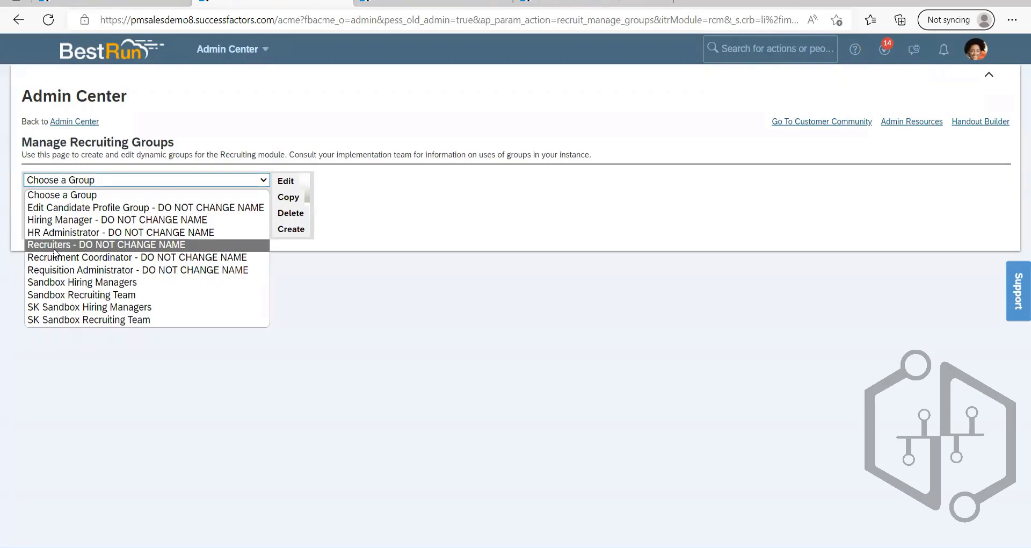
- Open the definition of the "Recruiters - DO NOT CHANGE NAME" group, review its members, and close it without saving
{"action": "left_click", "coordinate": [125, 244]}
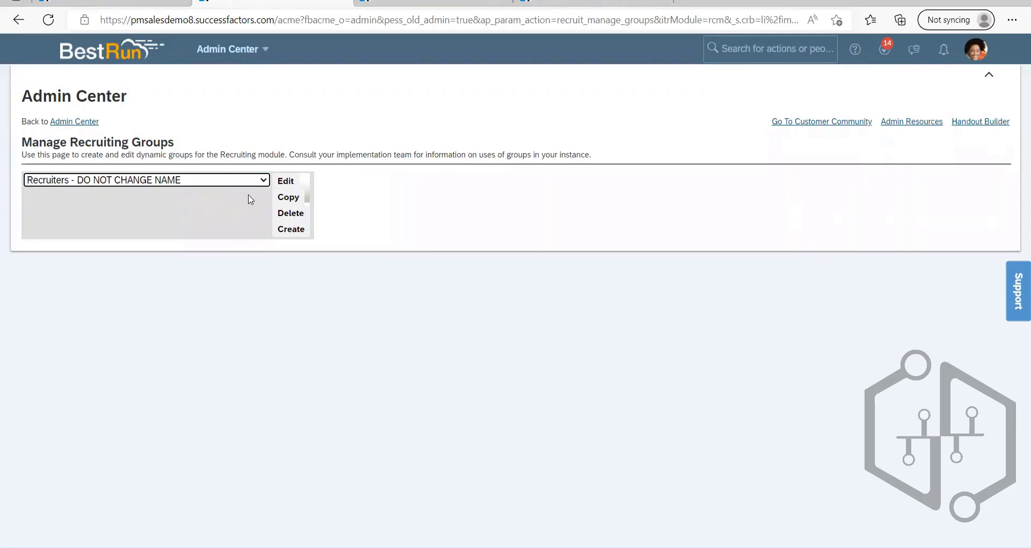
{"action": "left_click", "coordinate": [290, 184]}
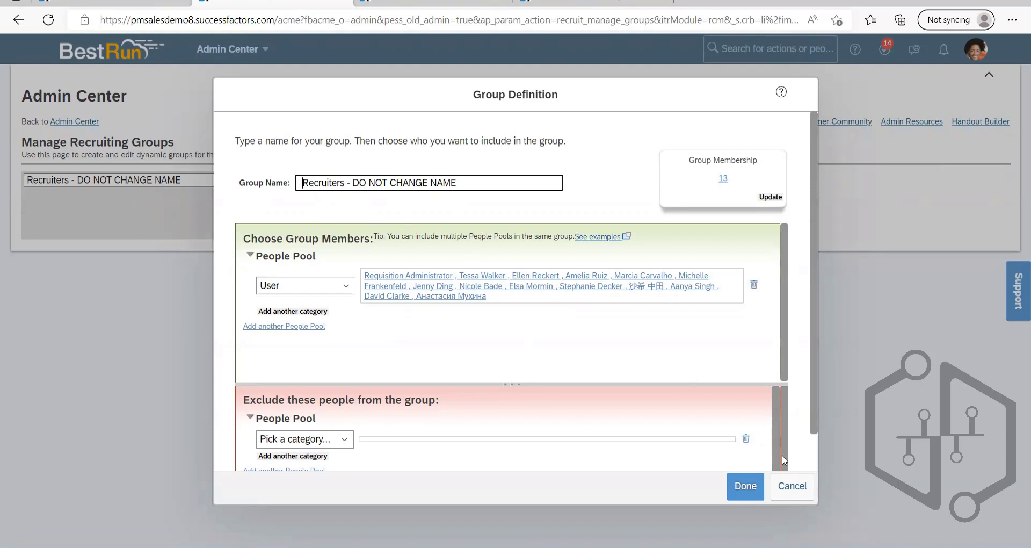
{"action": "left_click", "coordinate": [792, 486]}
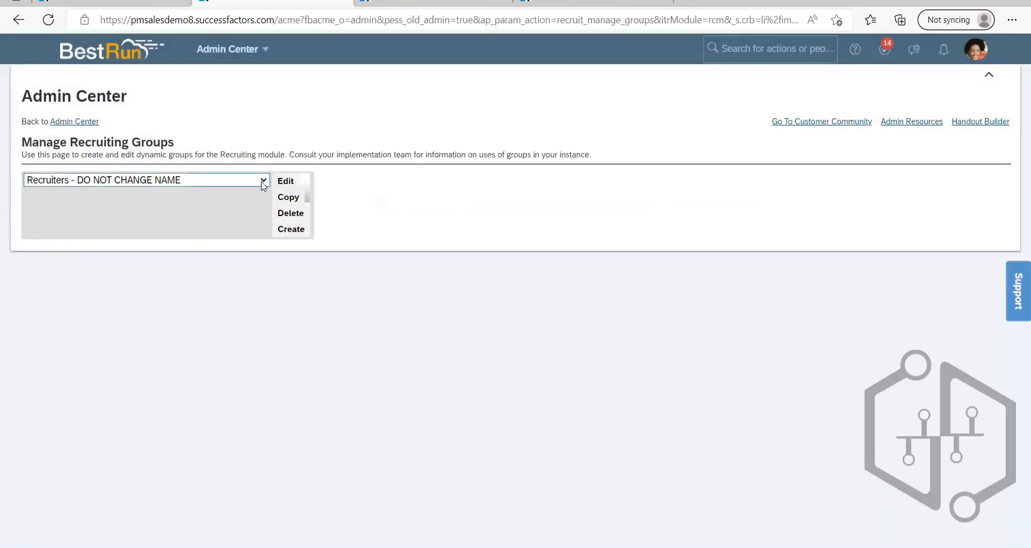
- Open the definition of the "Requisition Administrator - DO NOT CHANGE NAME" group, review its members, and close it without saving
{"action": "left_click", "coordinate": [263, 181]}
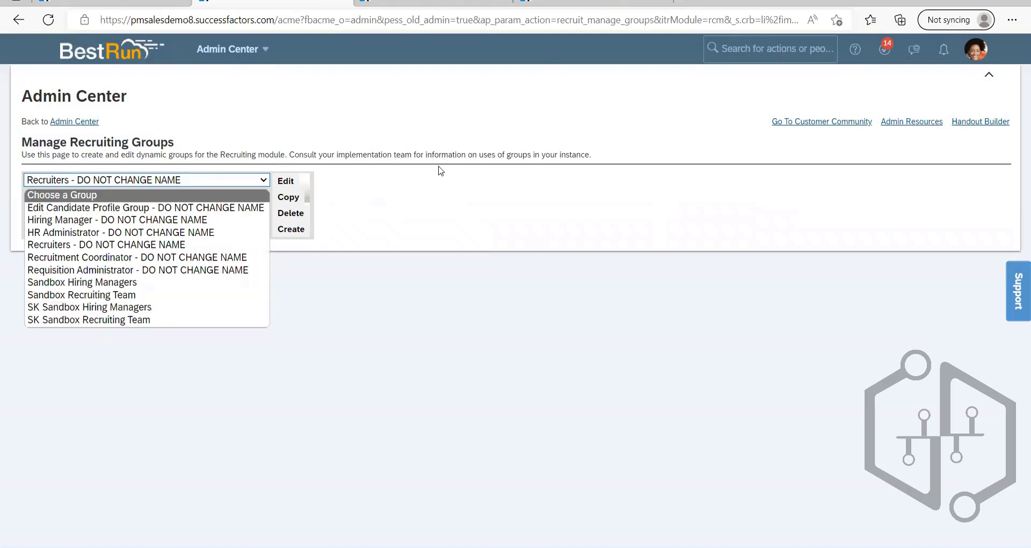
{"action": "left_click", "coordinate": [310, 288]}
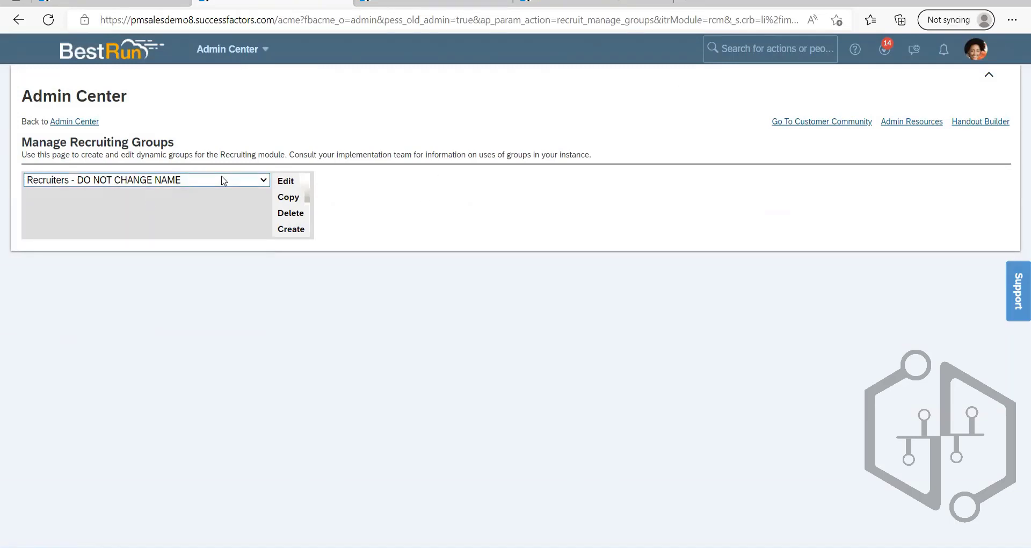
{"action": "left_click", "coordinate": [223, 180]}
{"action": "left_click", "coordinate": [102, 270]}
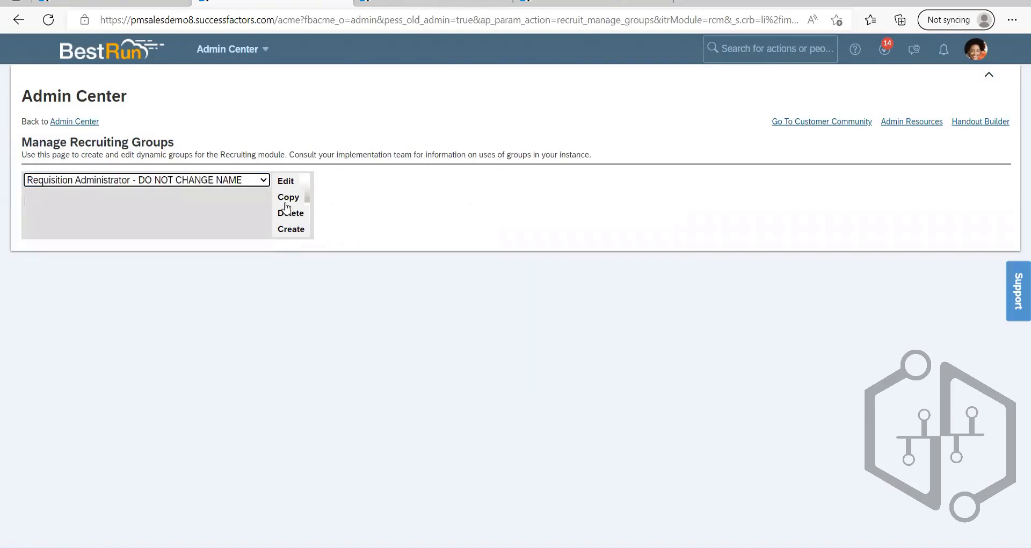
{"action": "left_click", "coordinate": [287, 182]}
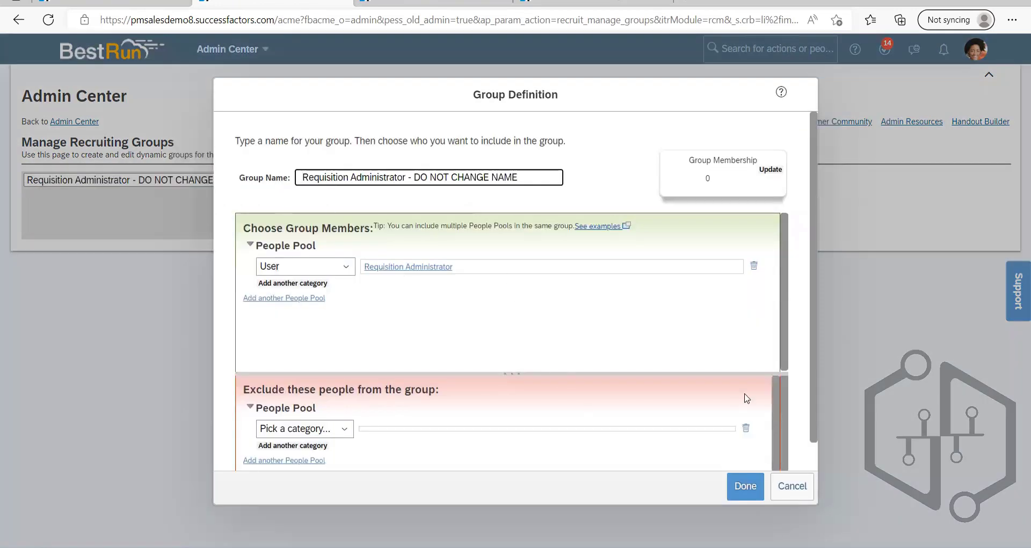
{"action": "left_click", "coordinate": [791, 485]}
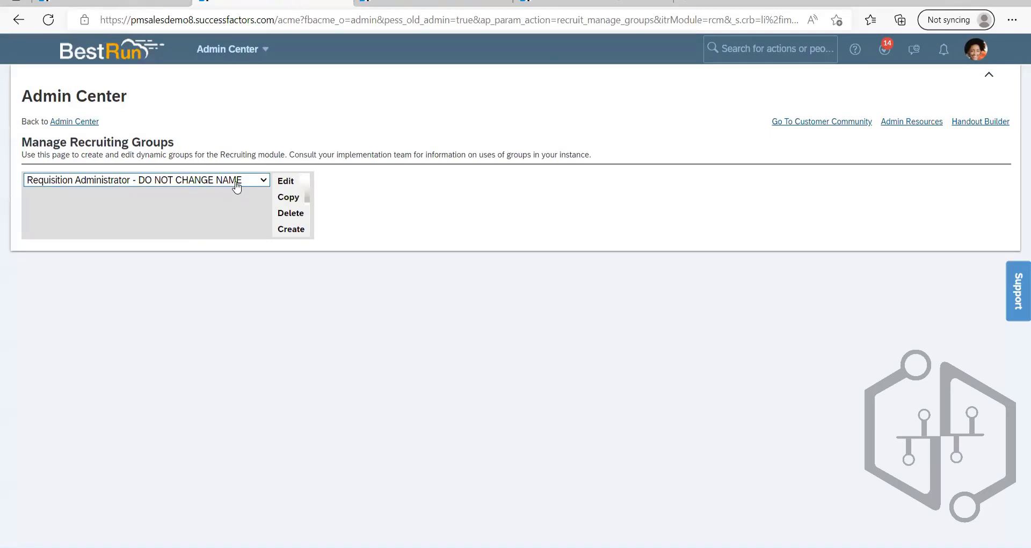
- Search for "recruiting team" and open Manage Recruiting Team Settings
{"action": "left_click", "coordinate": [748, 53]}
{"action": "type", "text": "recrui"}
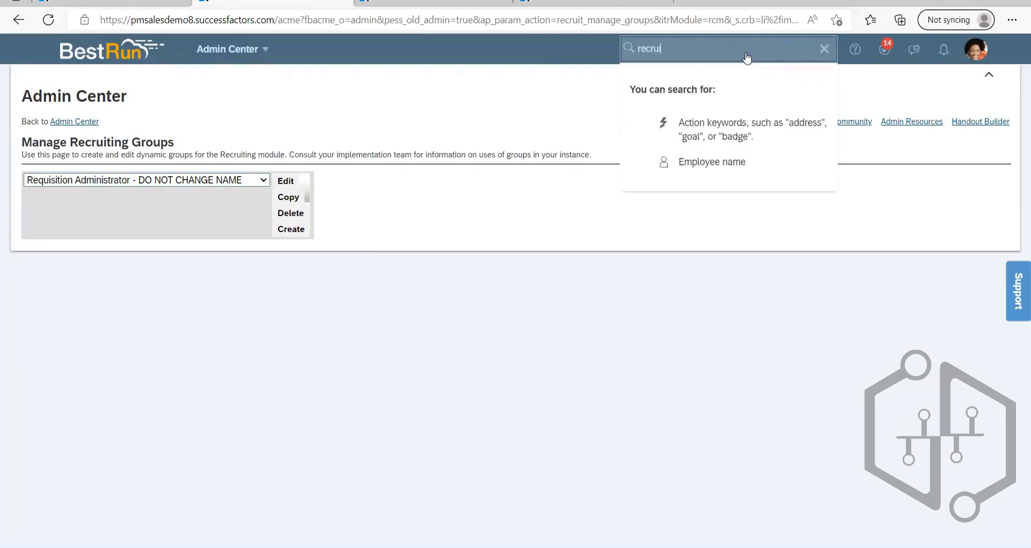
{"action": "type", "text": "tin"}
{"action": "key", "text": "BackSpace"}
{"action": "type", "text": "in"}
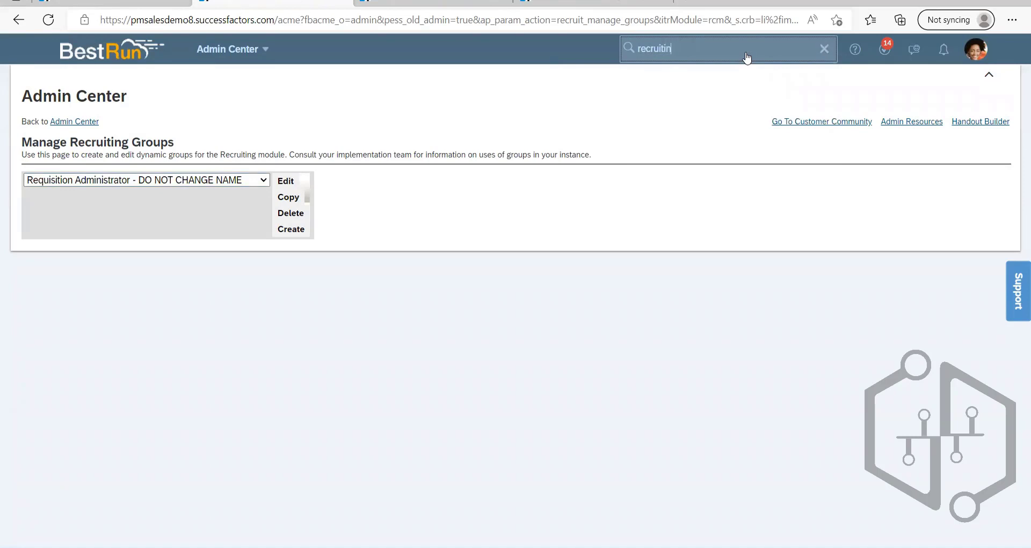
{"action": "type", "text": "g team"}
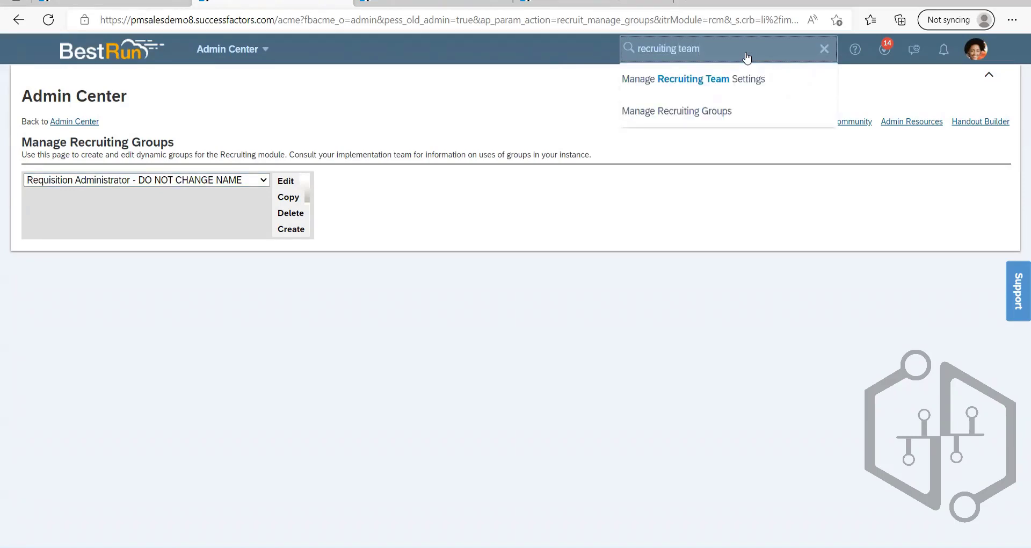
{"action": "left_click", "coordinate": [710, 80]}
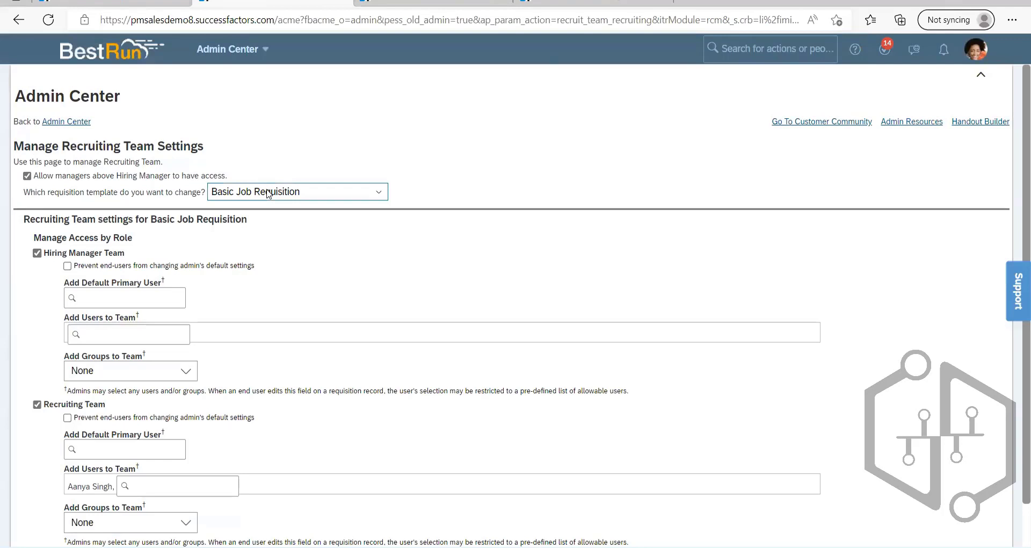
- Choose the Simple Job Requisition template and enable role access for its Recruiting Team
{"action": "left_click", "coordinate": [268, 194]}
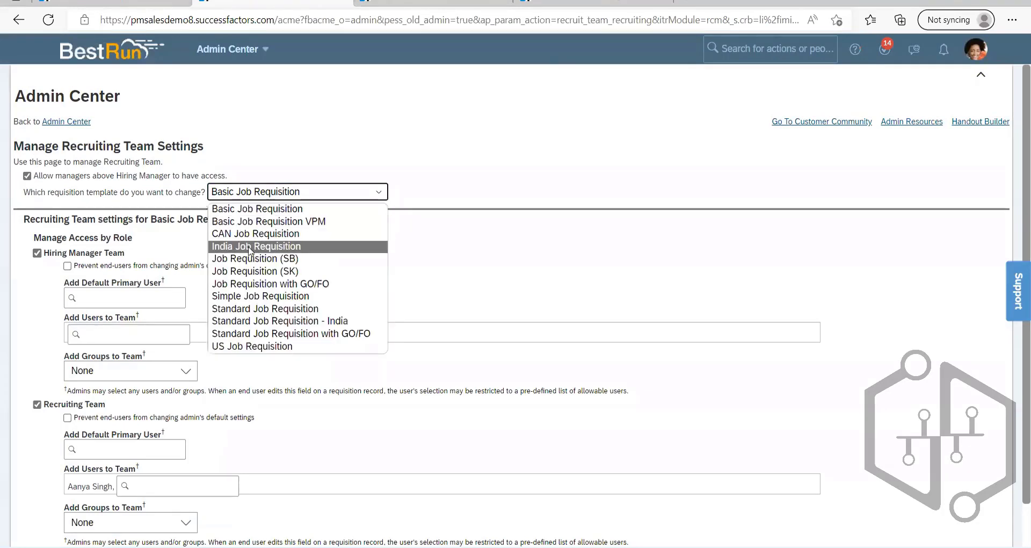
{"action": "left_click", "coordinate": [256, 296]}
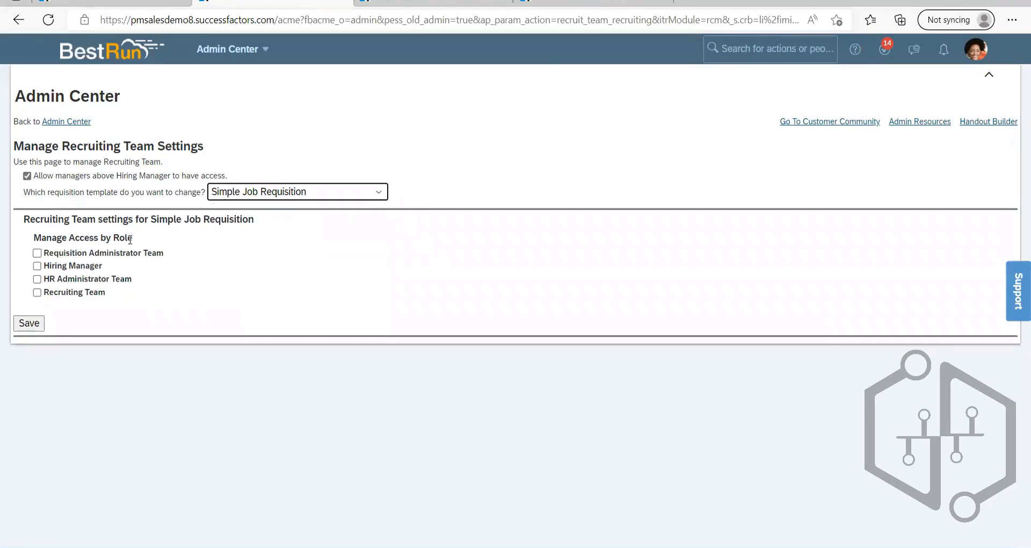
{"action": "left_click", "coordinate": [37, 292]}
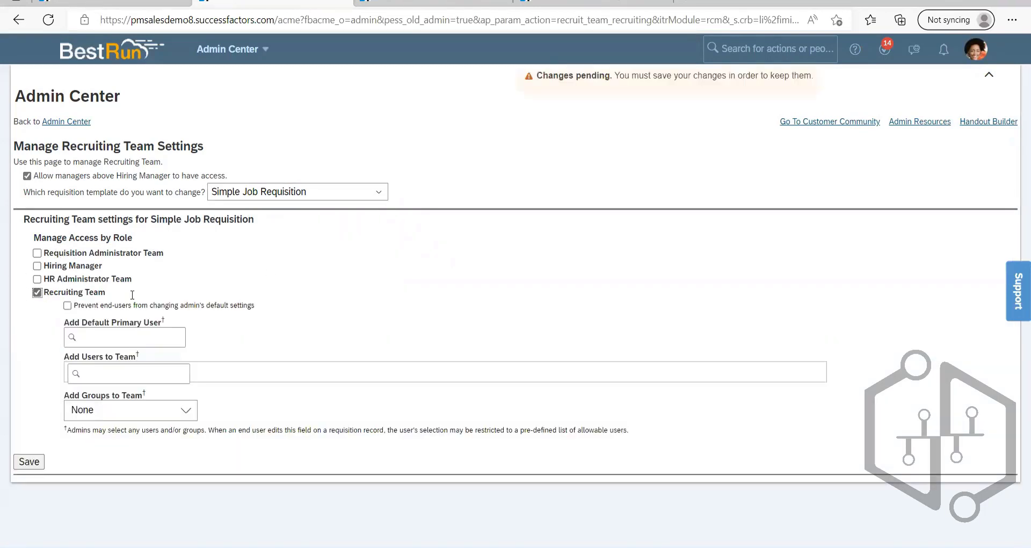
- Review the Recruiting Team's default primary user, users and groups fields and the requisition template choices without changing them
{"action": "left_click", "coordinate": [127, 335]}
{"action": "left_click", "coordinate": [111, 369]}
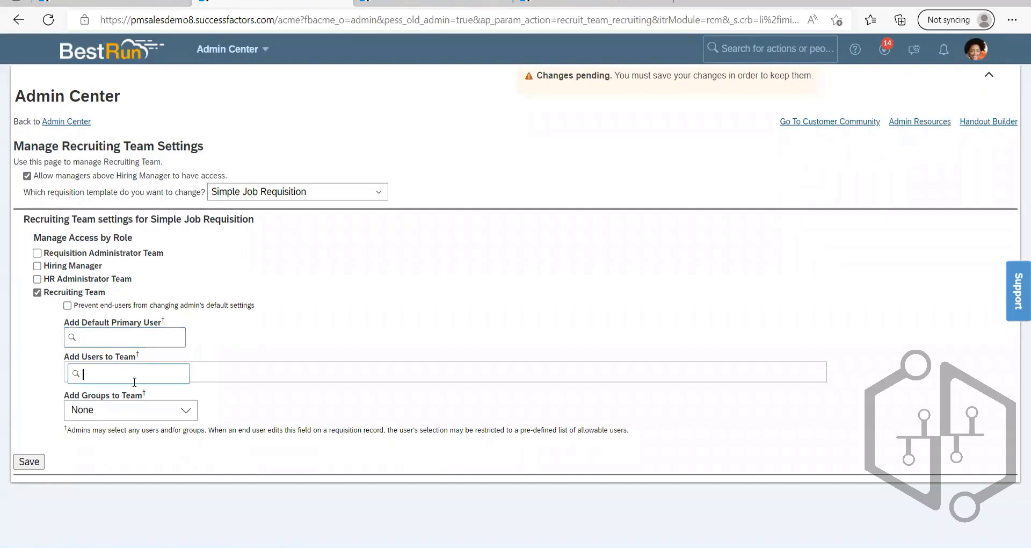
{"action": "left_click", "coordinate": [136, 412]}
{"action": "left_click", "coordinate": [235, 409]}
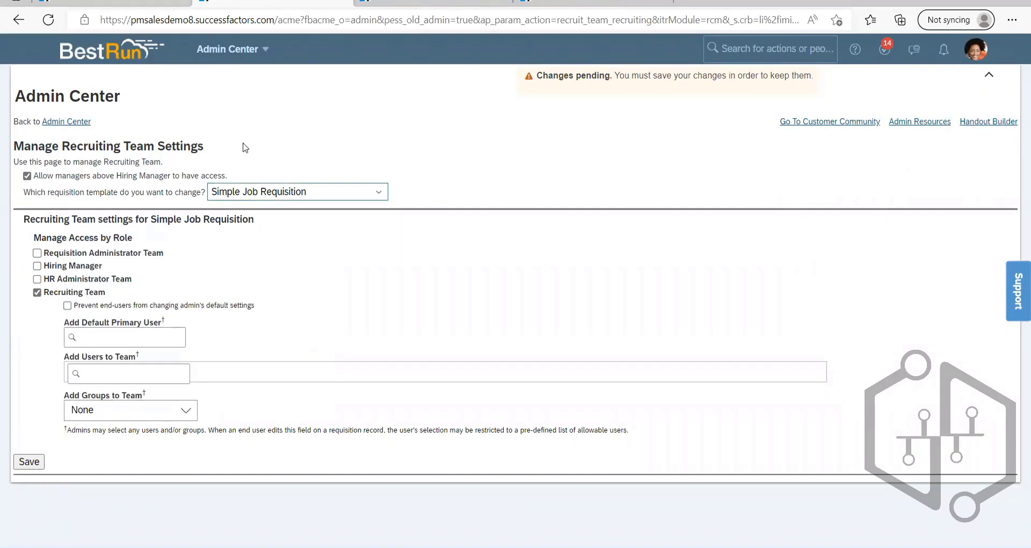
{"action": "left_click", "coordinate": [245, 193]}
{"action": "left_click", "coordinate": [534, 243]}
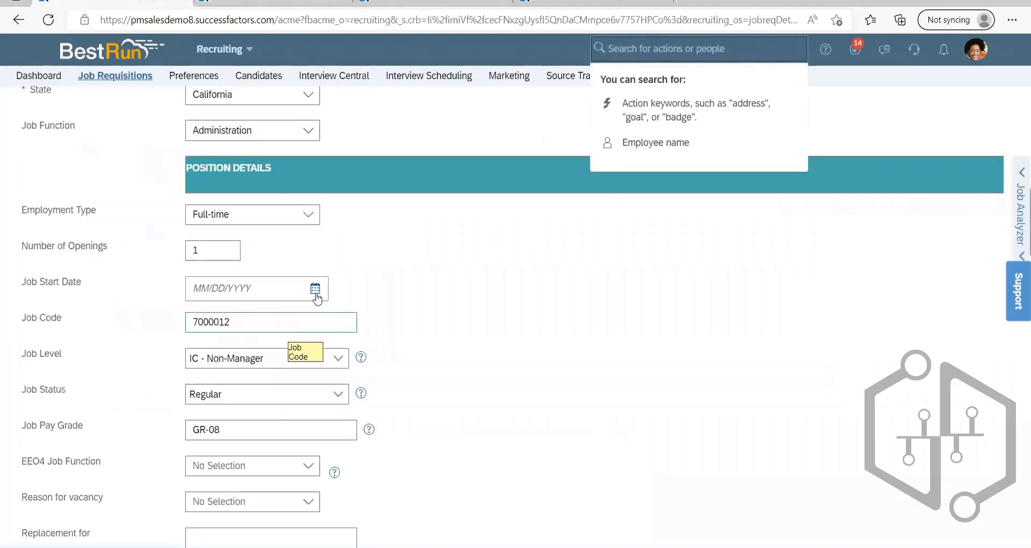
- In the Digital Expert requisition, locate the Recruiting Team field, highlight its user entries, and remove the admin-selected user
{"action": "scroll", "coordinate": [317, 298], "scroll_direction": "down", "scroll_amount": 20}
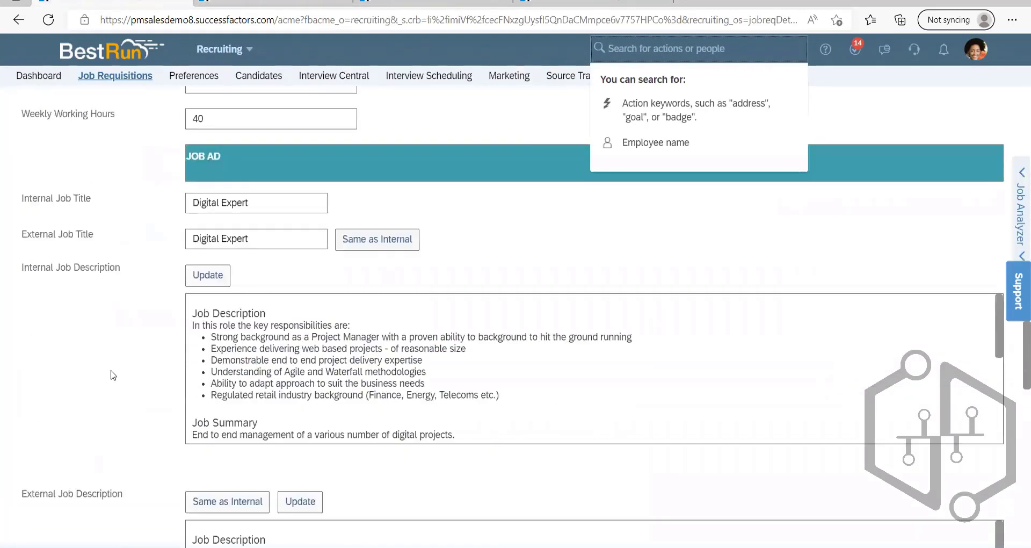
{"action": "scroll", "coordinate": [113, 375], "scroll_direction": "down", "scroll_amount": 12}
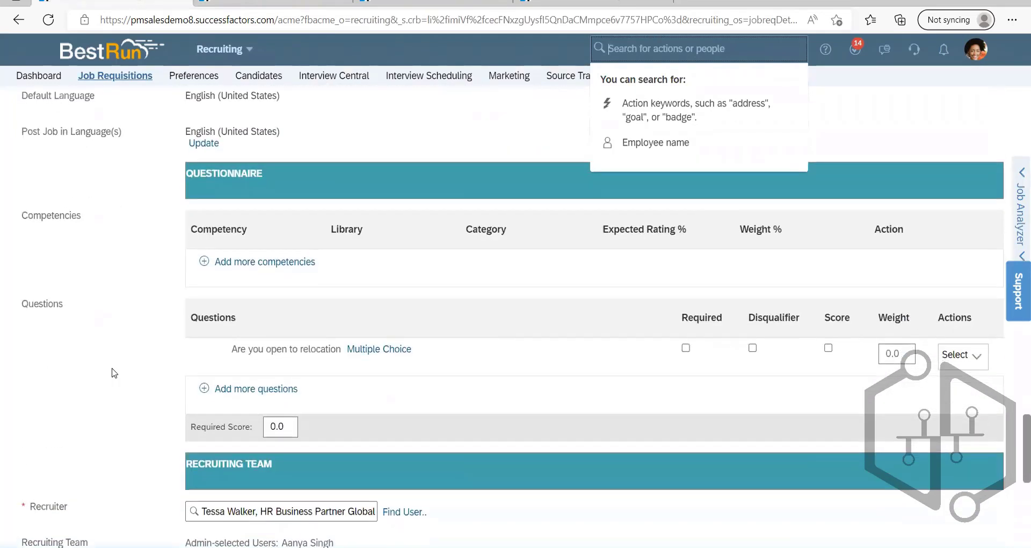
{"action": "scroll", "coordinate": [114, 372], "scroll_direction": "down", "scroll_amount": 6}
{"action": "left_click_drag", "start_coordinate": [58, 195], "coordinate": [197, 204]}
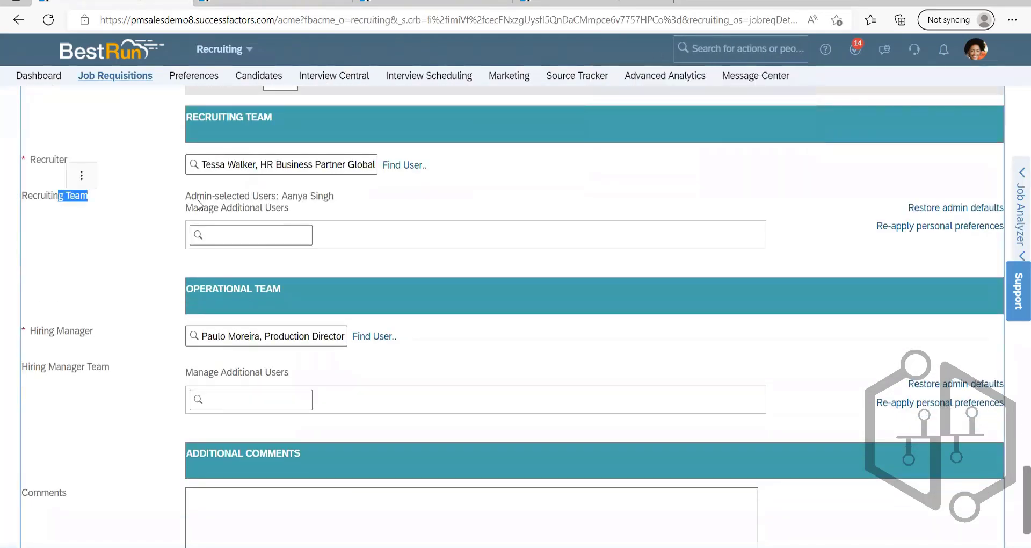
{"action": "left_click_drag", "start_coordinate": [321, 205], "coordinate": [185, 196]}
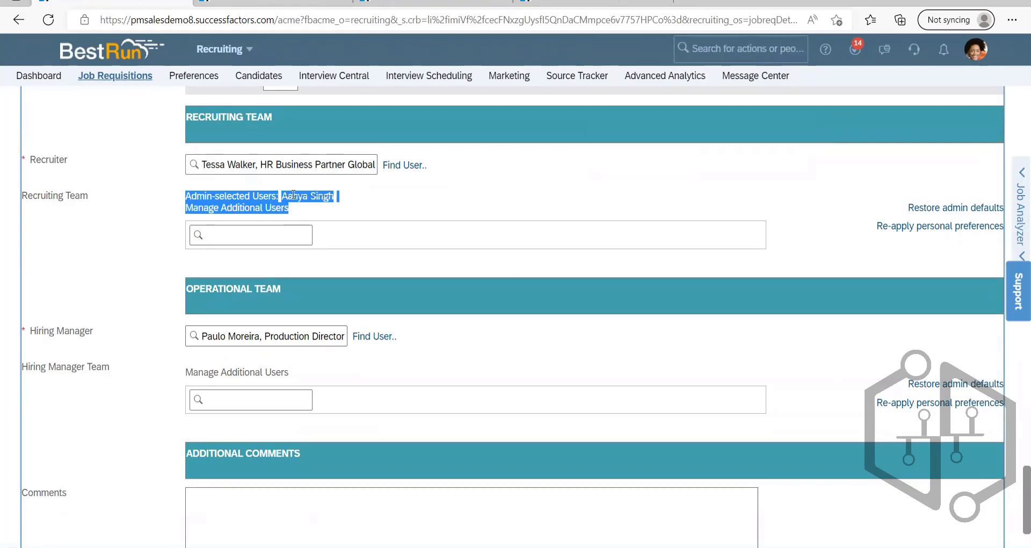
{"action": "left_click", "coordinate": [323, 214]}
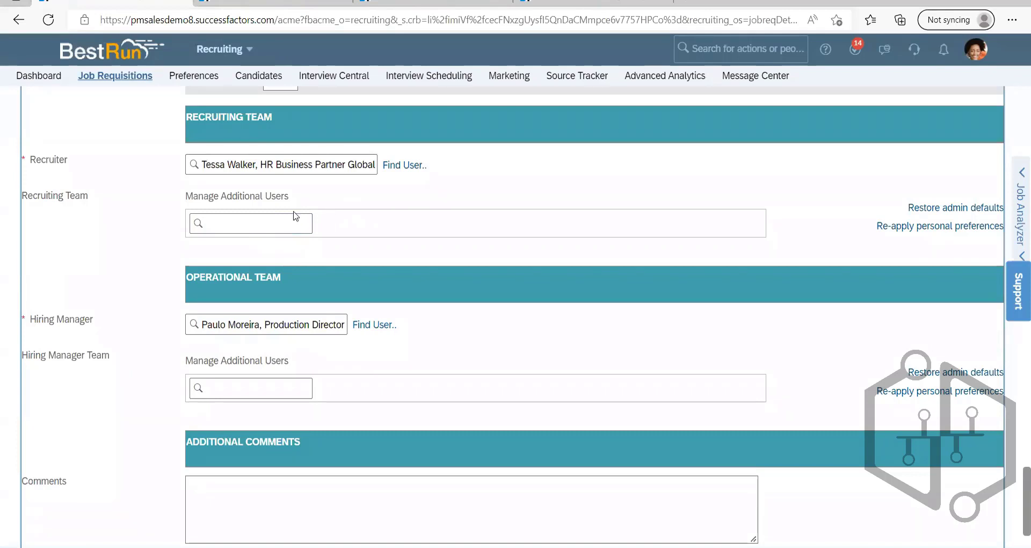
- Search the Recruiting Team's additional users for "ac" and "c", clearing each search
{"action": "left_click", "coordinate": [271, 220]}
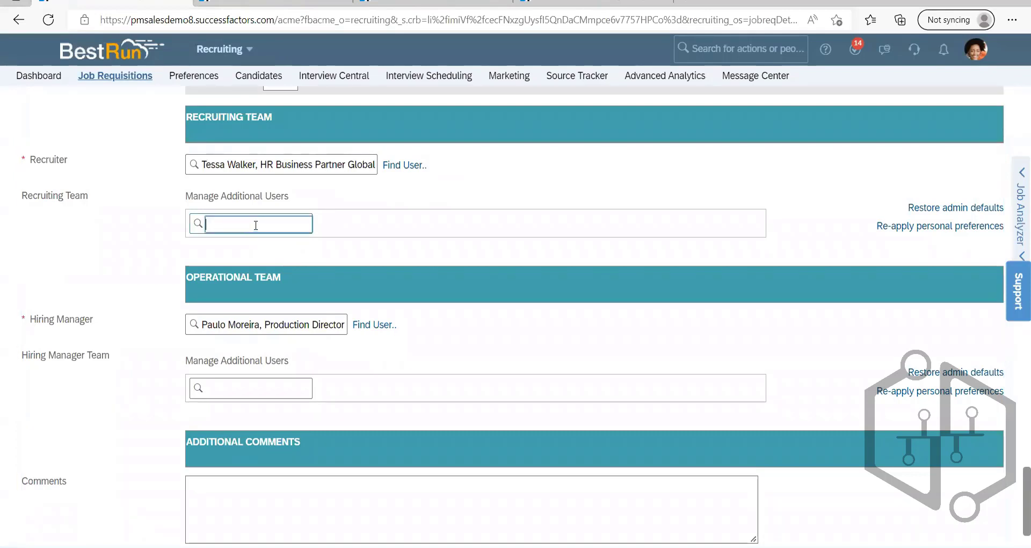
{"action": "type", "text": "ac"}
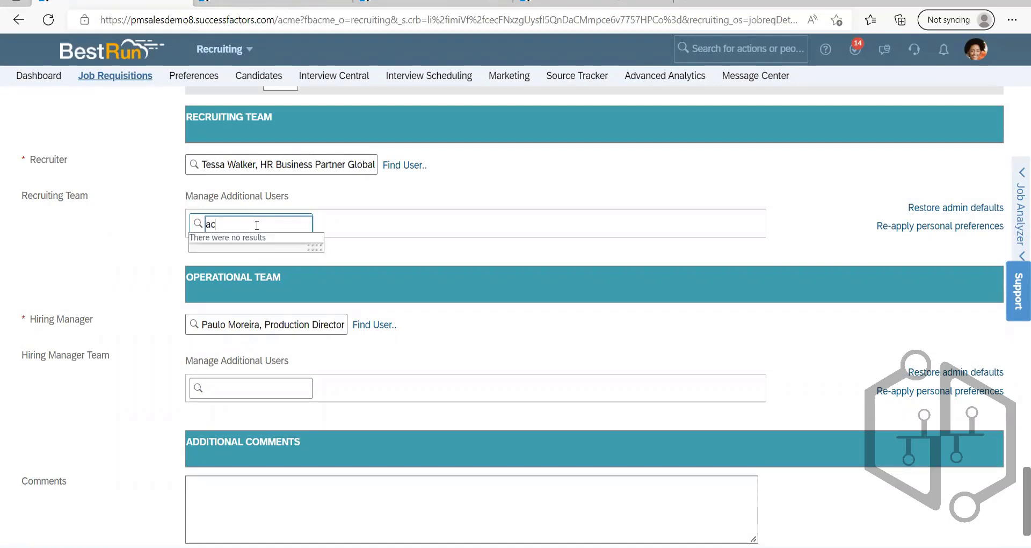
{"action": "key", "text": "BackSpace"}
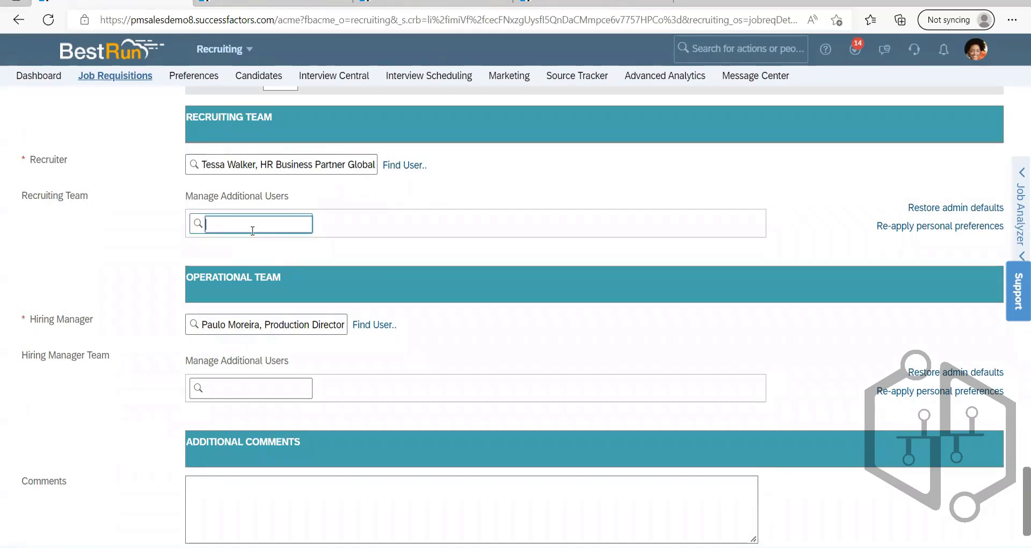
{"action": "type", "text": "c"}
{"action": "key", "text": "BackSpace"}
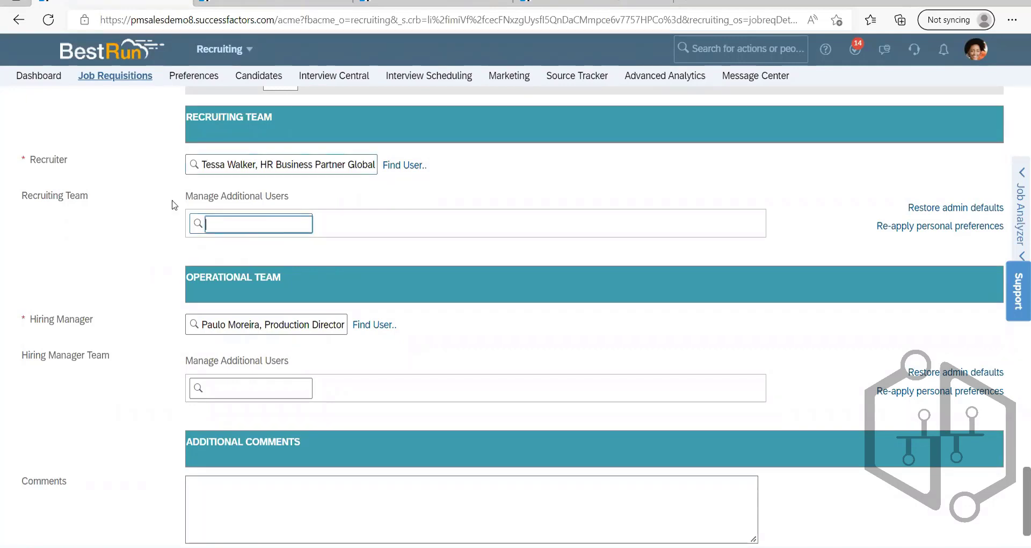
- Check the Simple Job Requisition recruiting team settings again, and return to the requisition to highlight the Recruiting Team's Manage Additional Users label
{"action": "left_click", "coordinate": [323, 2]}
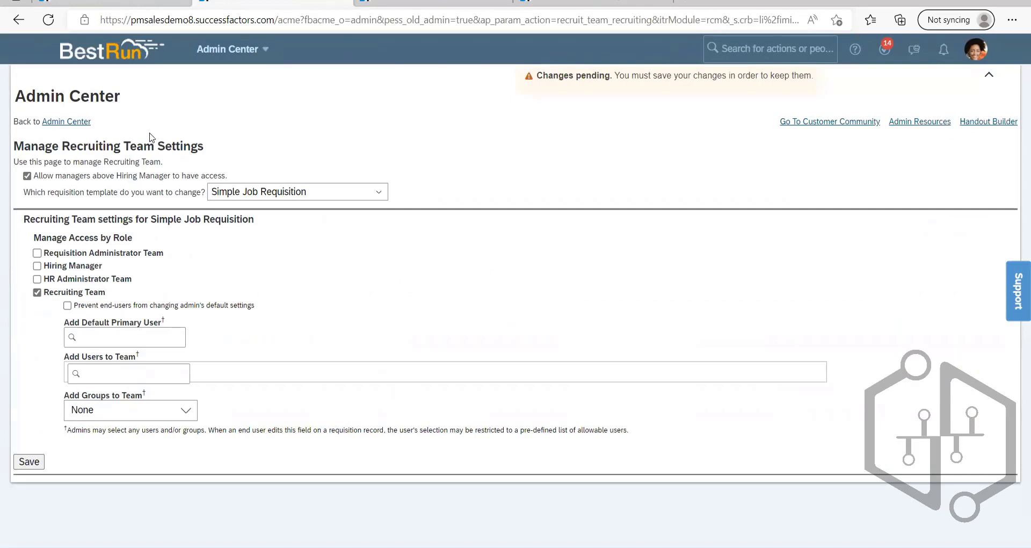
{"action": "left_click", "coordinate": [118, 3]}
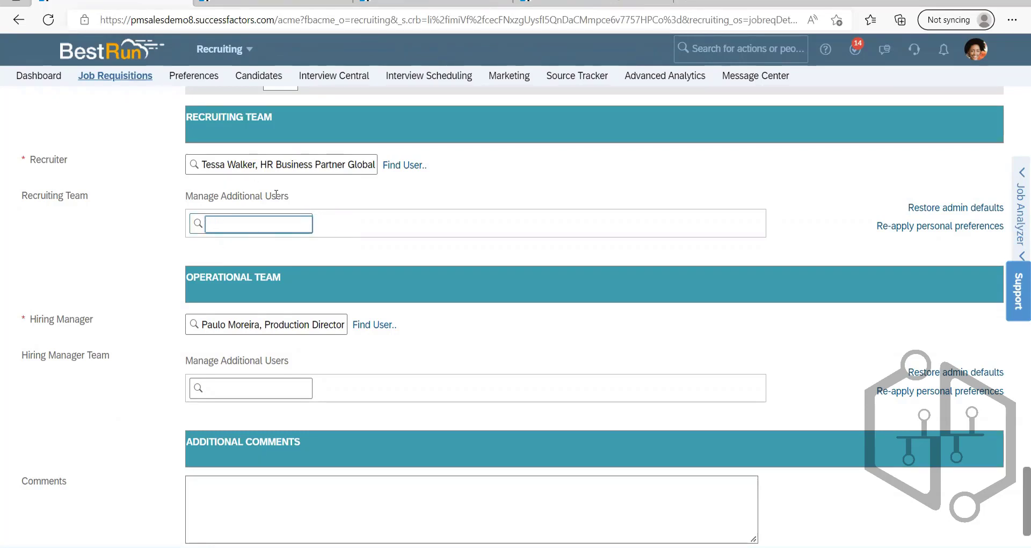
{"action": "left_click_drag", "start_coordinate": [300, 194], "coordinate": [161, 201]}
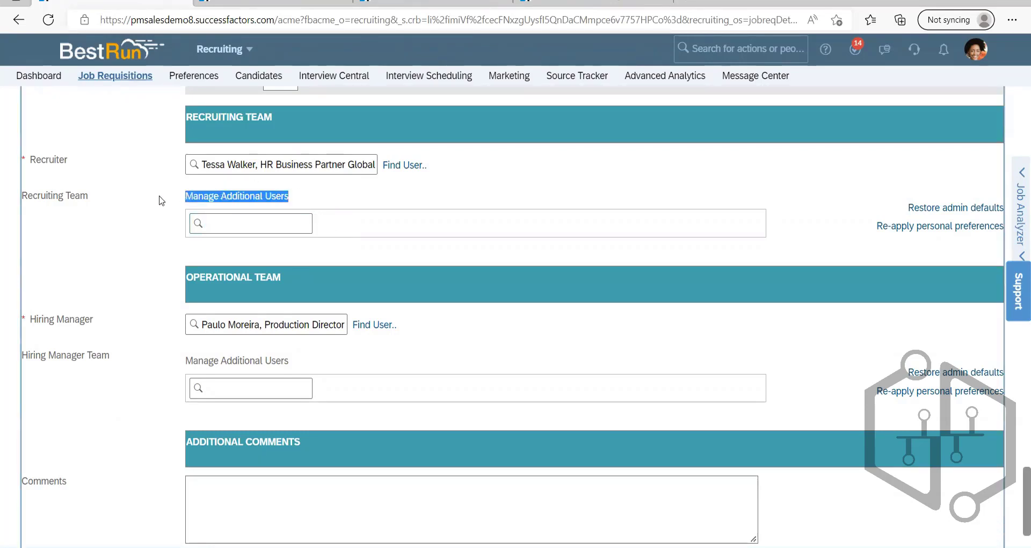
{"action": "left_click", "coordinate": [305, 200]}
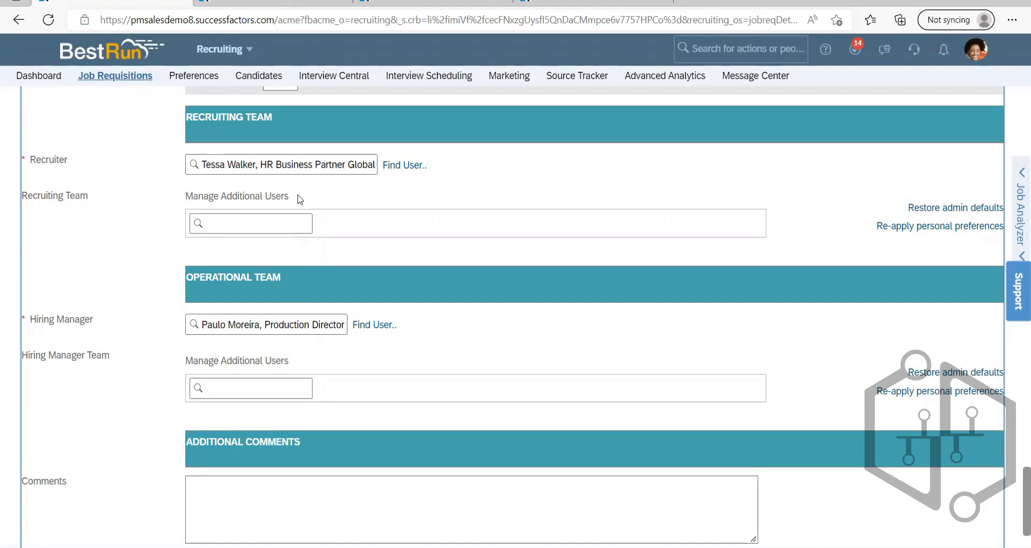
{"action": "left_click", "coordinate": [262, 224]}
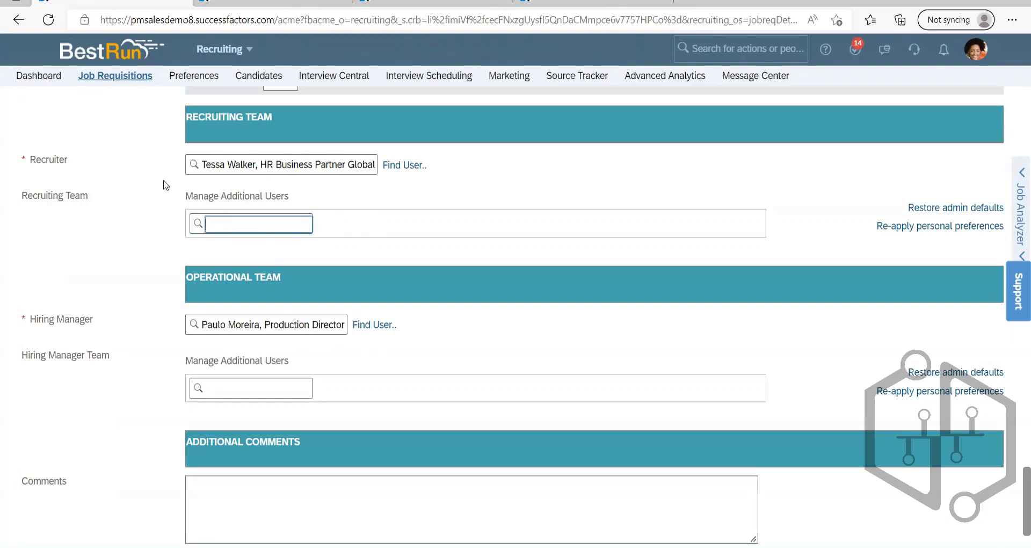
{"action": "left_click", "coordinate": [385, 183]}
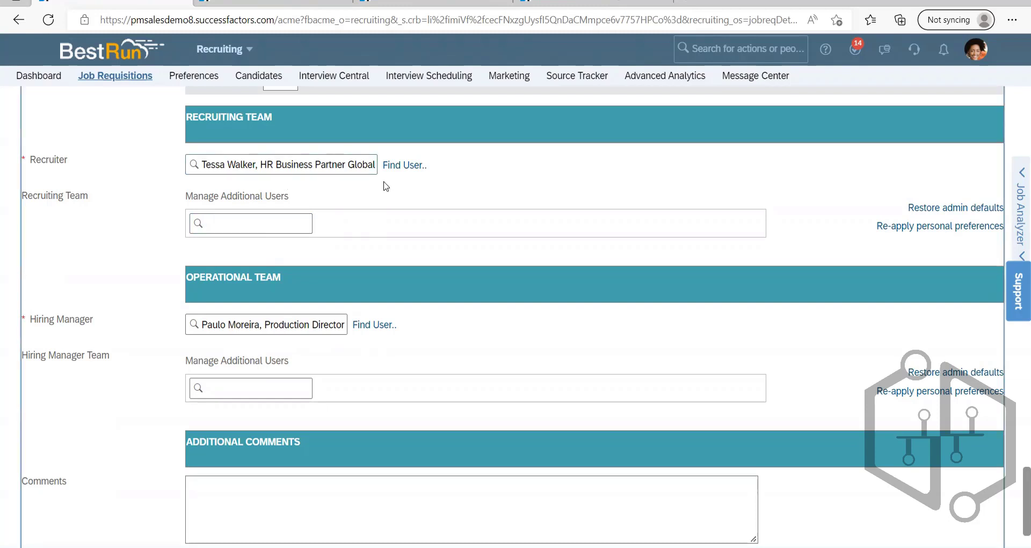
{"action": "left_click", "coordinate": [282, 224]}
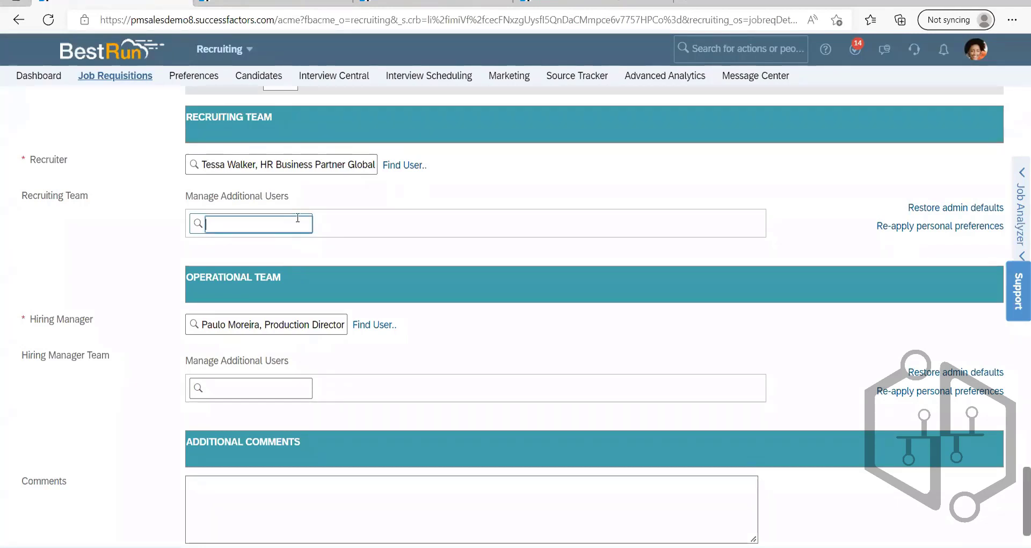
{"action": "left_click", "coordinate": [370, 201]}
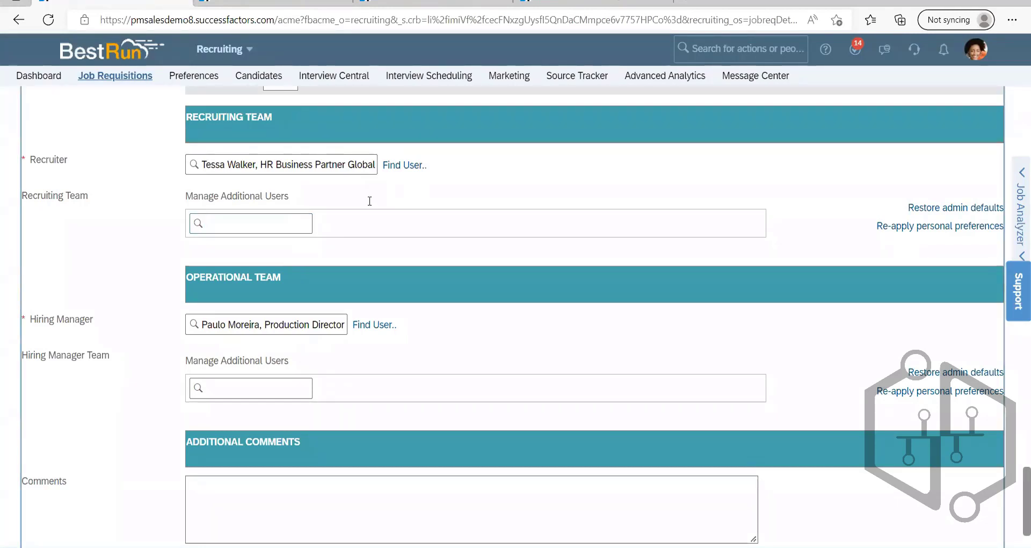
- Highlight the Recruiting Team's Manage Additional Users label and check its user search field without entering anyone
{"action": "left_click", "coordinate": [291, 221]}
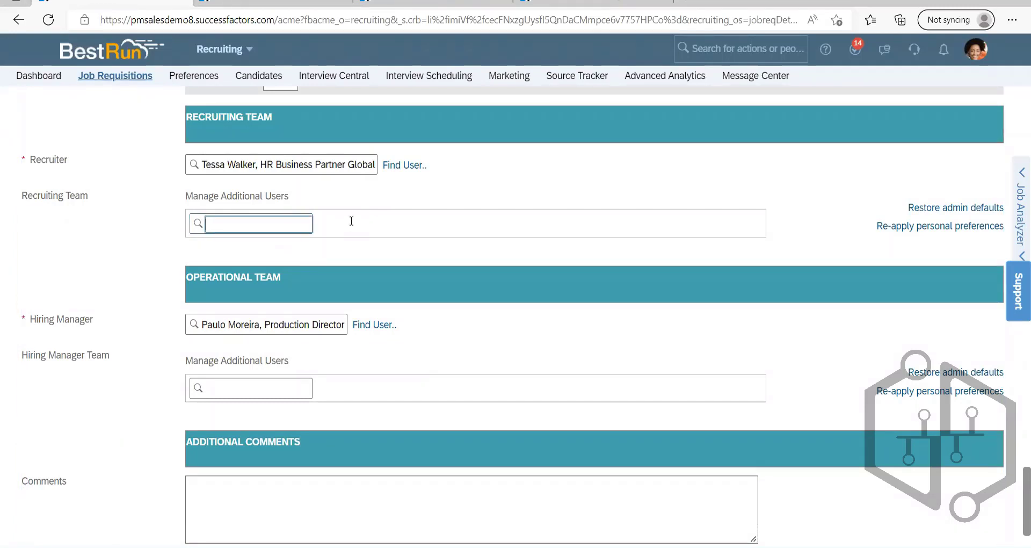
{"action": "left_click_drag", "start_coordinate": [298, 197], "coordinate": [197, 199]}
{"action": "left_click_drag", "start_coordinate": [193, 199], "coordinate": [212, 201]}
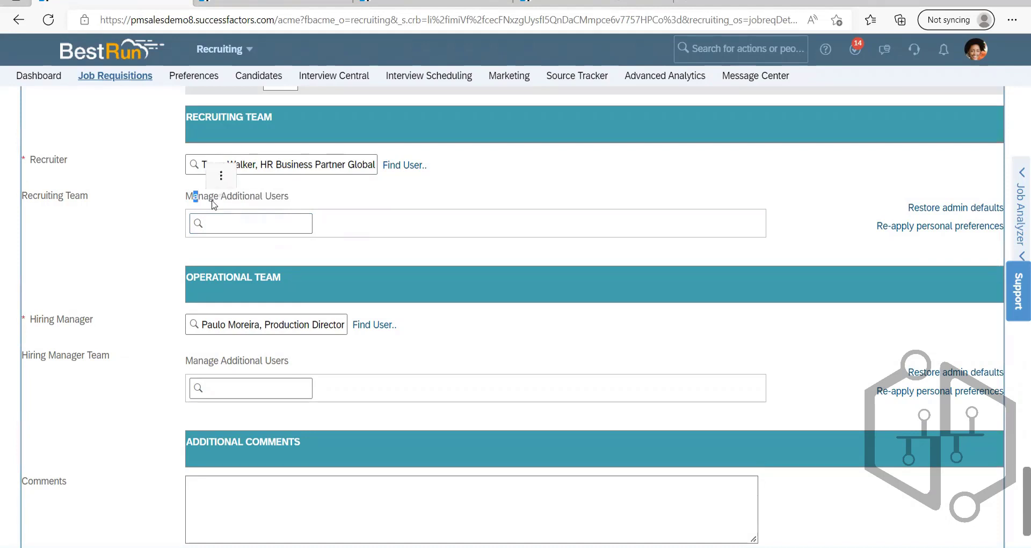
{"action": "left_click_drag", "start_coordinate": [289, 200], "coordinate": [185, 199]}
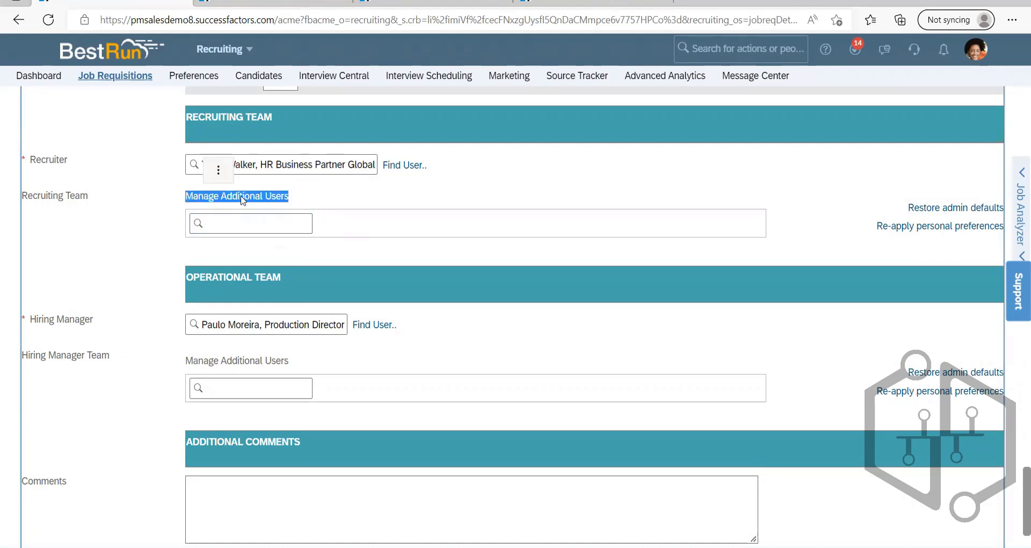
{"action": "left_click", "coordinate": [298, 203]}
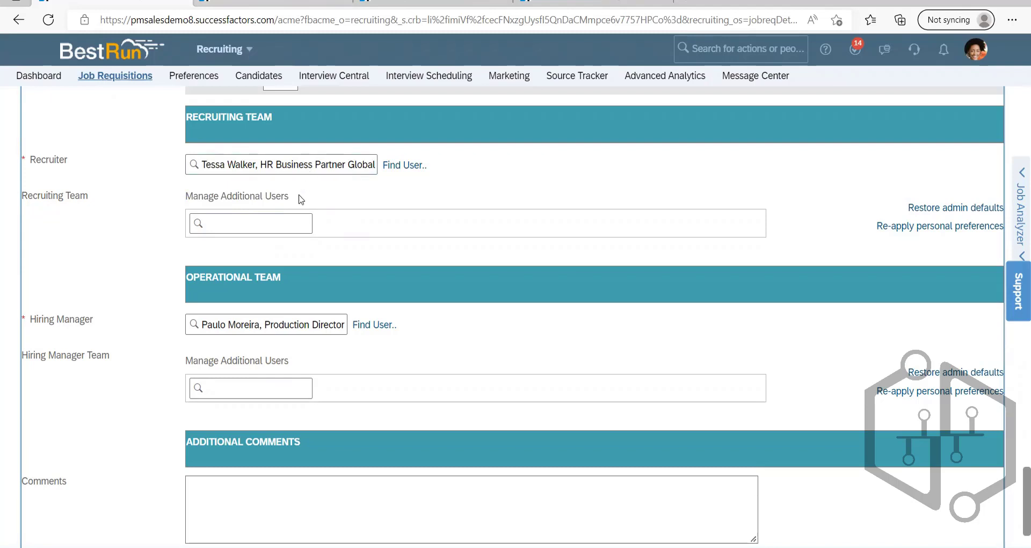
{"action": "left_click_drag", "start_coordinate": [300, 199], "coordinate": [182, 200]}
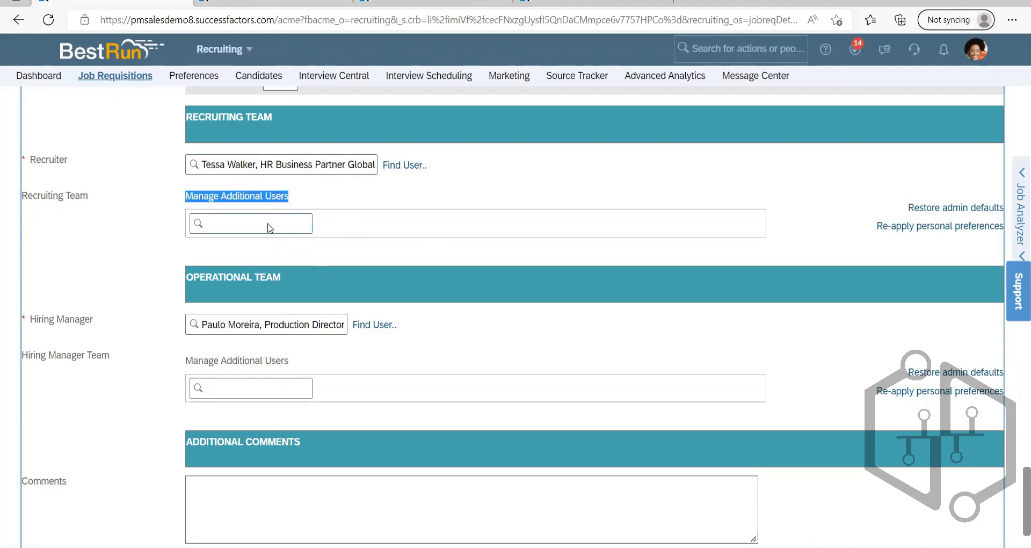
{"action": "left_click", "coordinate": [268, 224]}
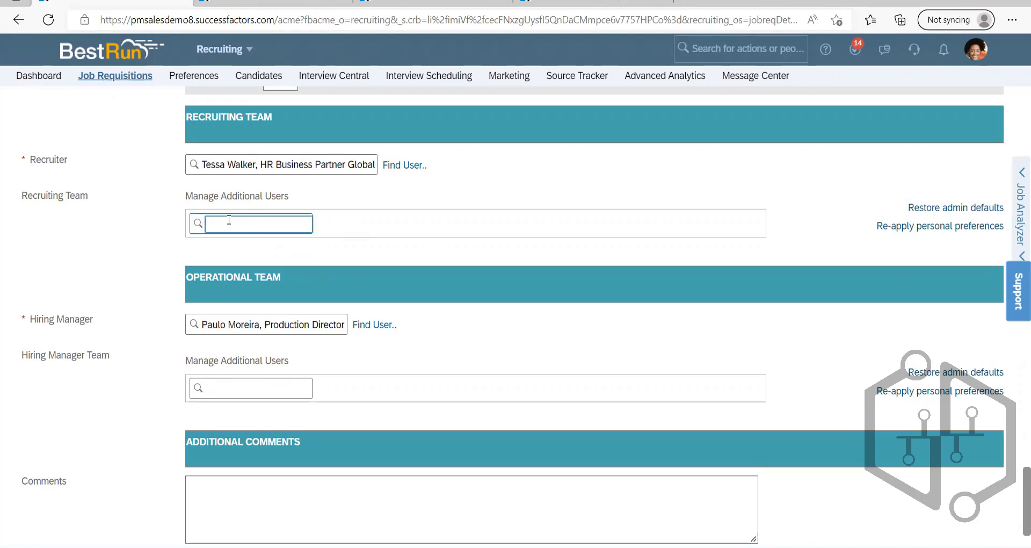
{"action": "left_click", "coordinate": [331, 204]}
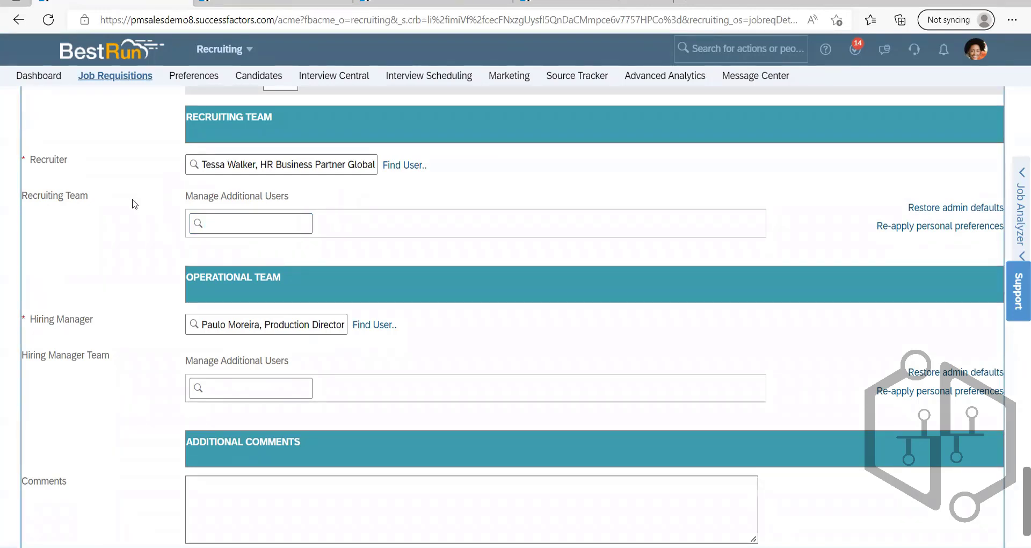
- Highlight the Recruiter and Recruiting Team field labels together in the requisition to compare the two fields
{"action": "left_click_drag", "start_coordinate": [124, 203], "coordinate": [38, 165]}
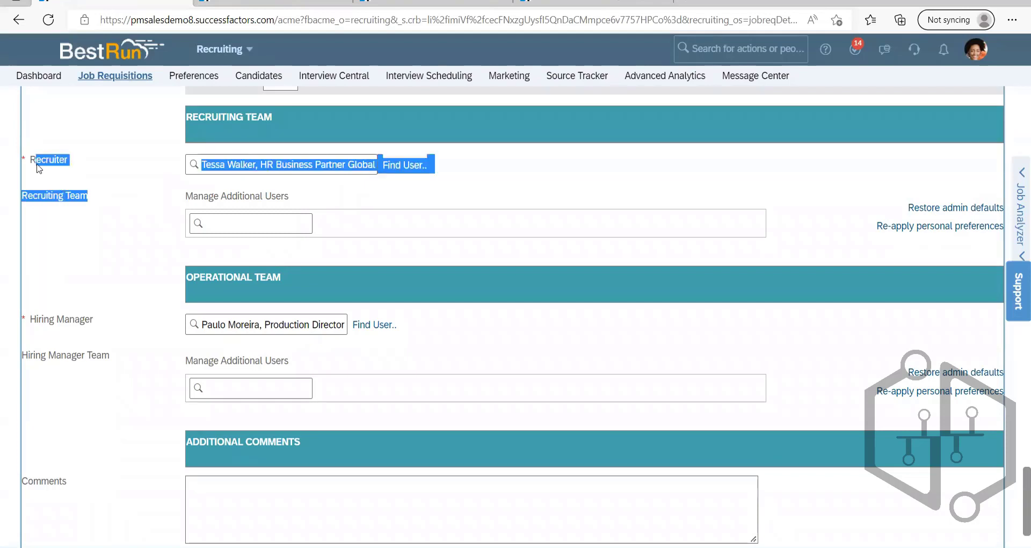
{"action": "left_click", "coordinate": [106, 218]}
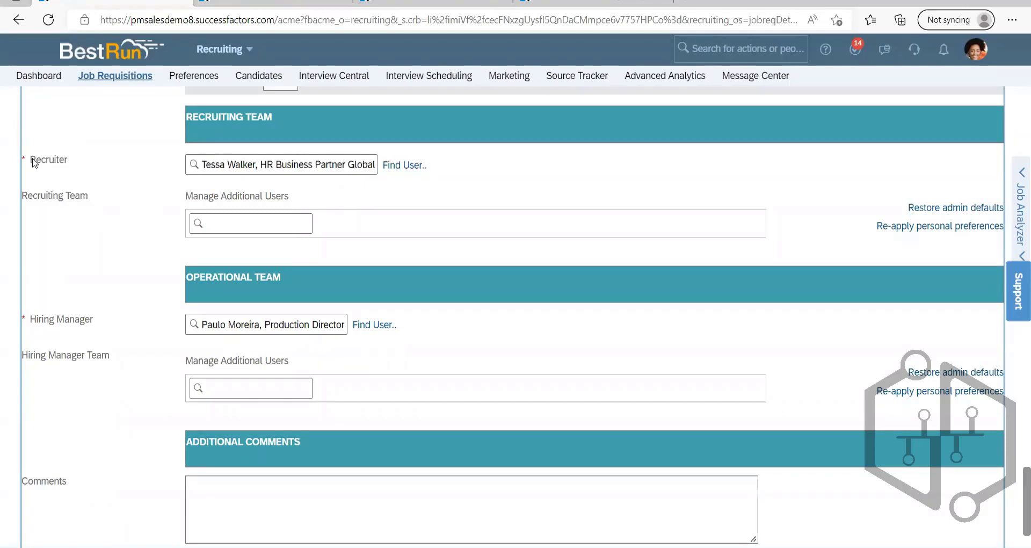
{"action": "left_click_drag", "start_coordinate": [32, 159], "coordinate": [100, 198]}
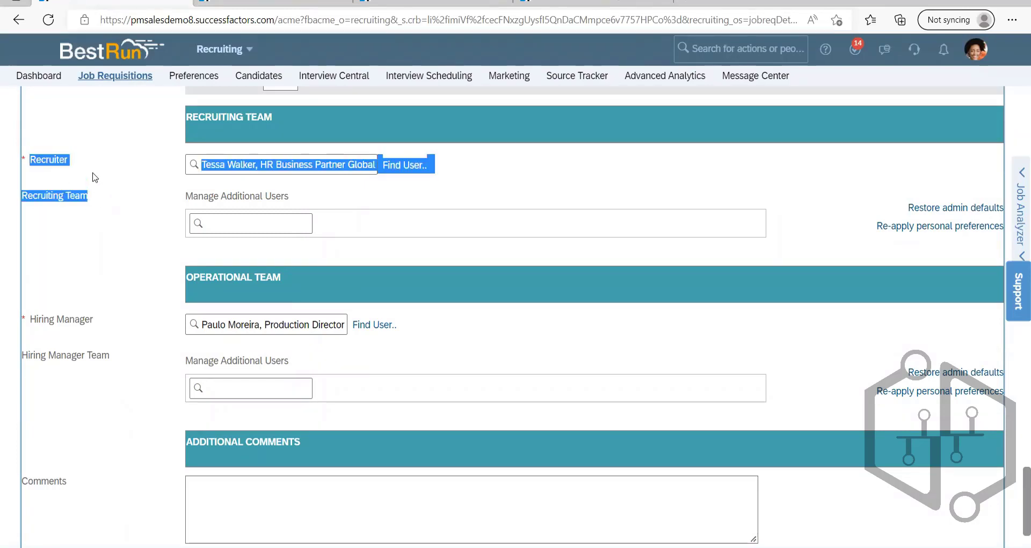
{"action": "left_click", "coordinate": [95, 177]}
{"action": "left_click_drag", "start_coordinate": [94, 185], "coordinate": [31, 166]}
{"action": "left_click_drag", "start_coordinate": [100, 192], "coordinate": [28, 155]}
{"action": "left_click", "coordinate": [352, 194]}
{"action": "left_click_drag", "start_coordinate": [86, 199], "coordinate": [29, 173]}
{"action": "left_click", "coordinate": [467, 192]}
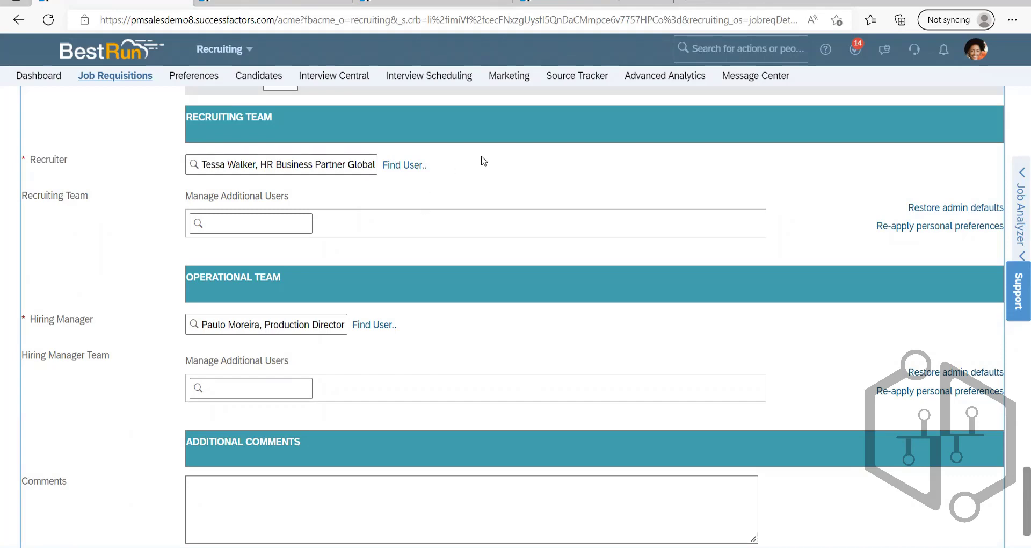
- Search the available actions for "route map" and open Manage Route maps
{"action": "scroll", "coordinate": [420, 217], "scroll_direction": "down", "scroll_amount": 2}
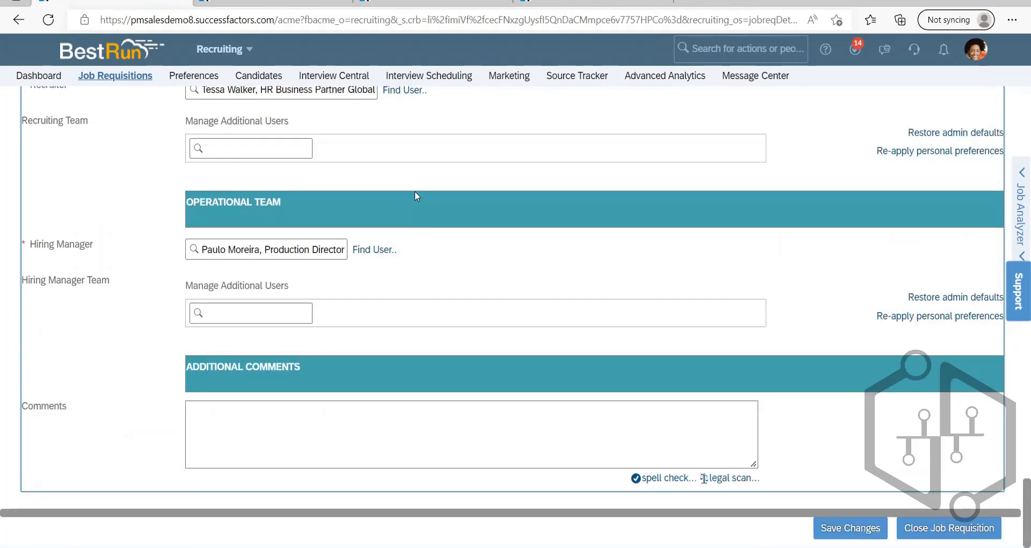
{"action": "scroll", "coordinate": [428, 223], "scroll_direction": "up", "scroll_amount": 15}
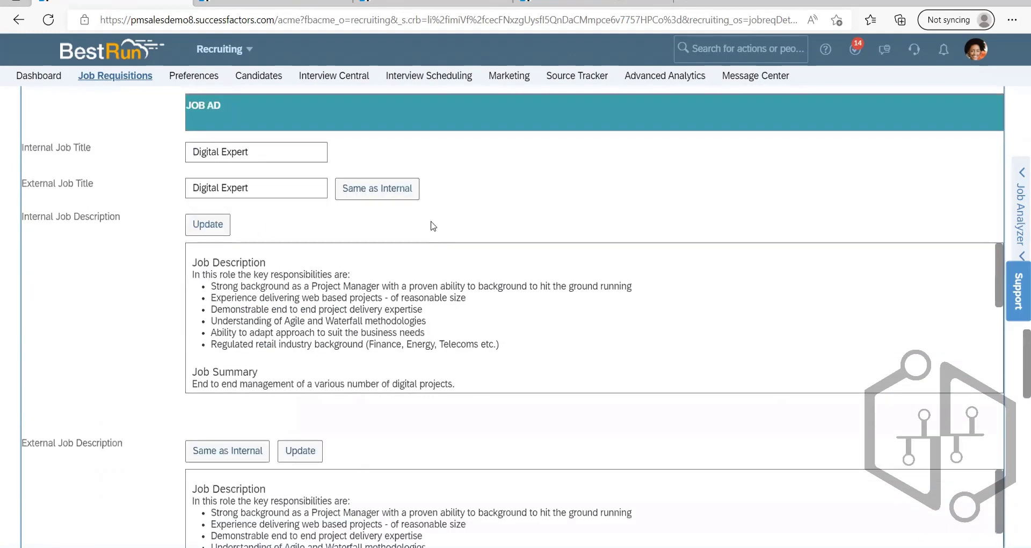
{"action": "scroll", "coordinate": [433, 226], "scroll_direction": "up", "scroll_amount": 20}
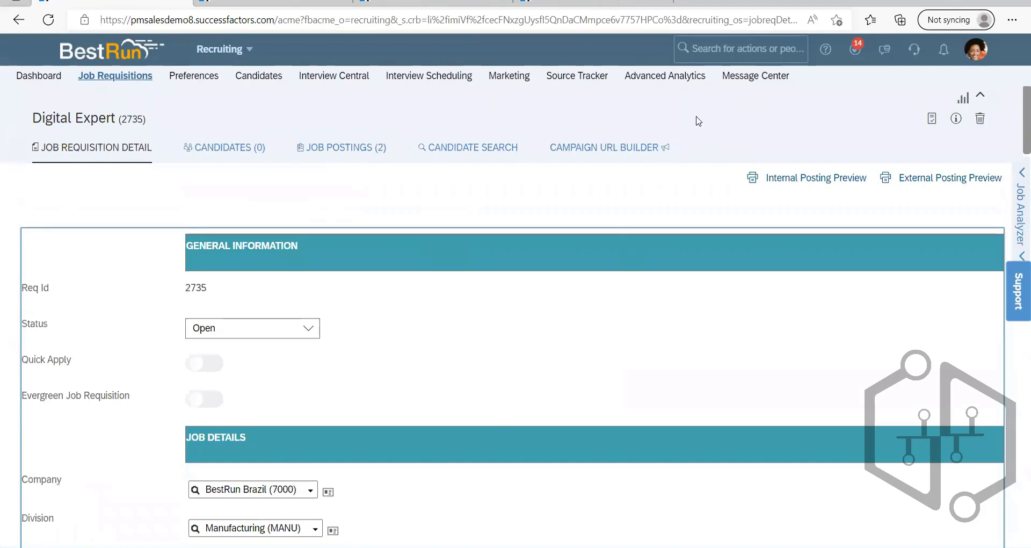
{"action": "left_click", "coordinate": [735, 48]}
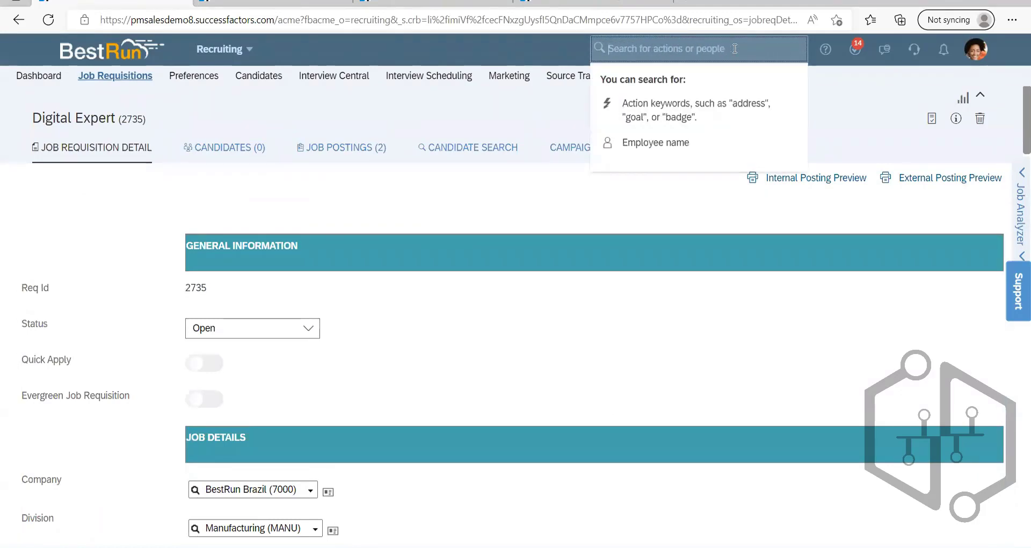
{"action": "type", "text": "route m"}
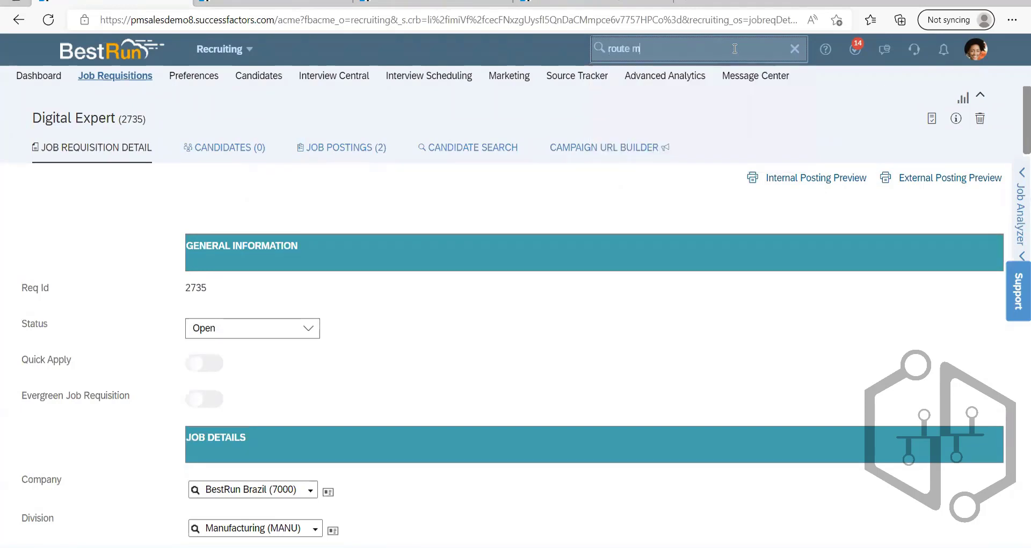
{"action": "type", "text": "ap"}
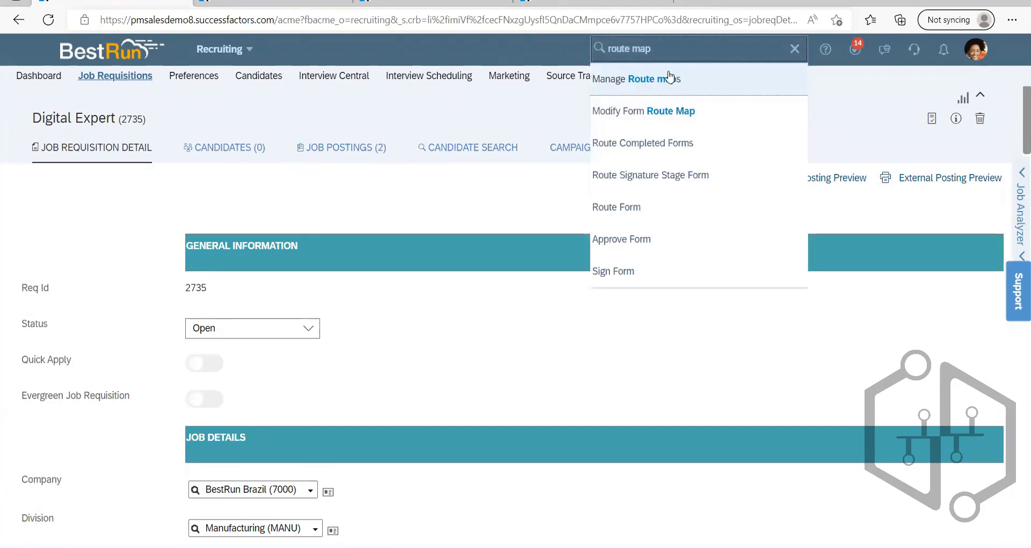
{"action": "left_click", "coordinate": [669, 78]}
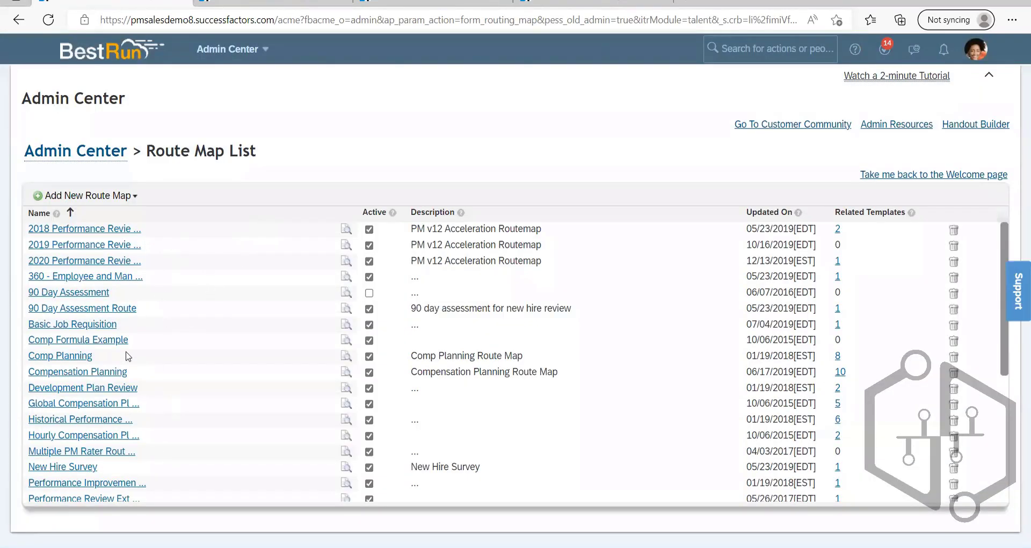
- Look through the route map list and start a new route map with the Build Your Own option
{"action": "scroll", "coordinate": [129, 356], "scroll_direction": "down", "scroll_amount": 5}
{"action": "scroll", "coordinate": [189, 317], "scroll_direction": "up", "scroll_amount": 5}
{"action": "left_click", "coordinate": [119, 203]}
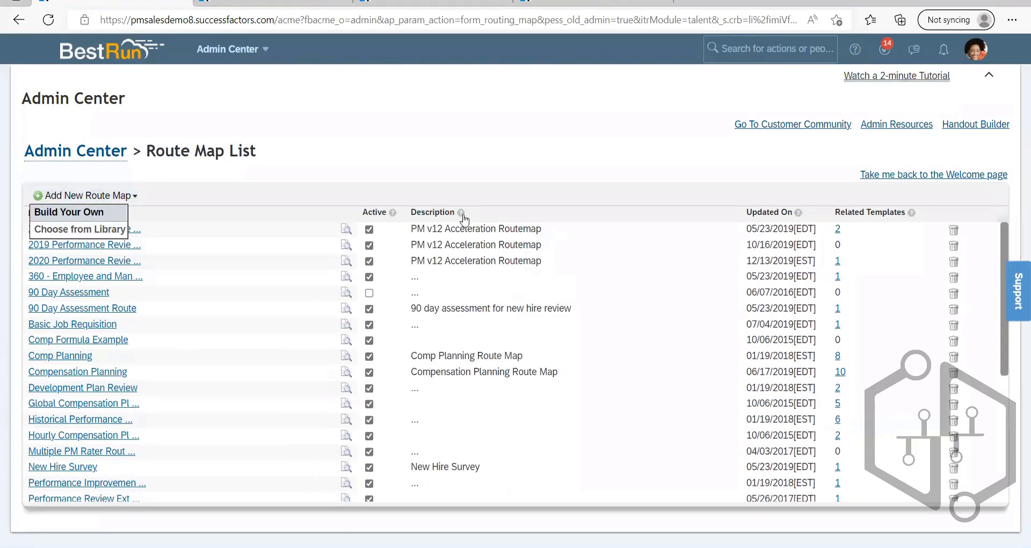
{"action": "left_click", "coordinate": [54, 213]}
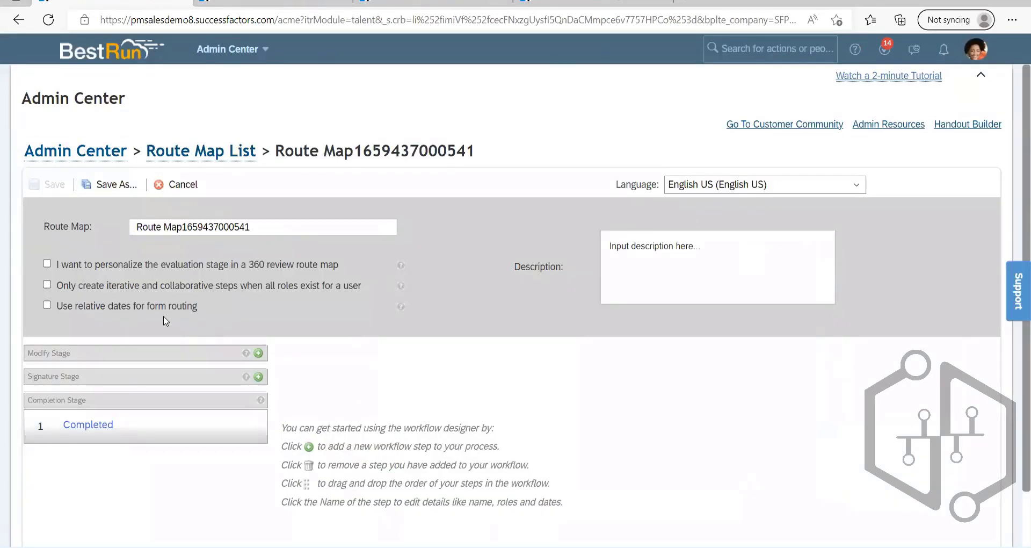
- Add a step named Initiator to the Modify Stage of the new route map
{"action": "scroll", "coordinate": [325, 326], "scroll_direction": "down", "scroll_amount": 1}
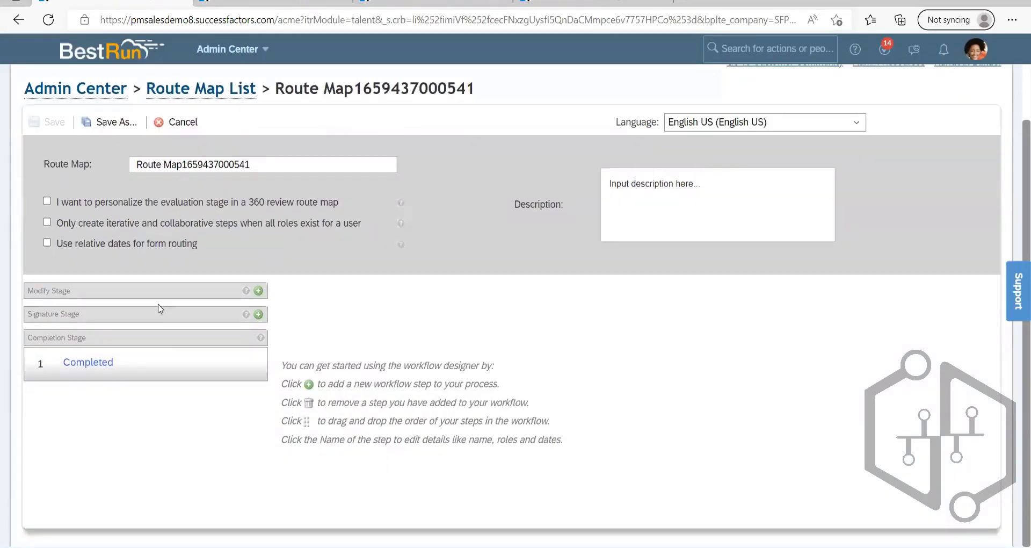
{"action": "left_click", "coordinate": [258, 293]}
{"action": "left_click", "coordinate": [500, 312]}
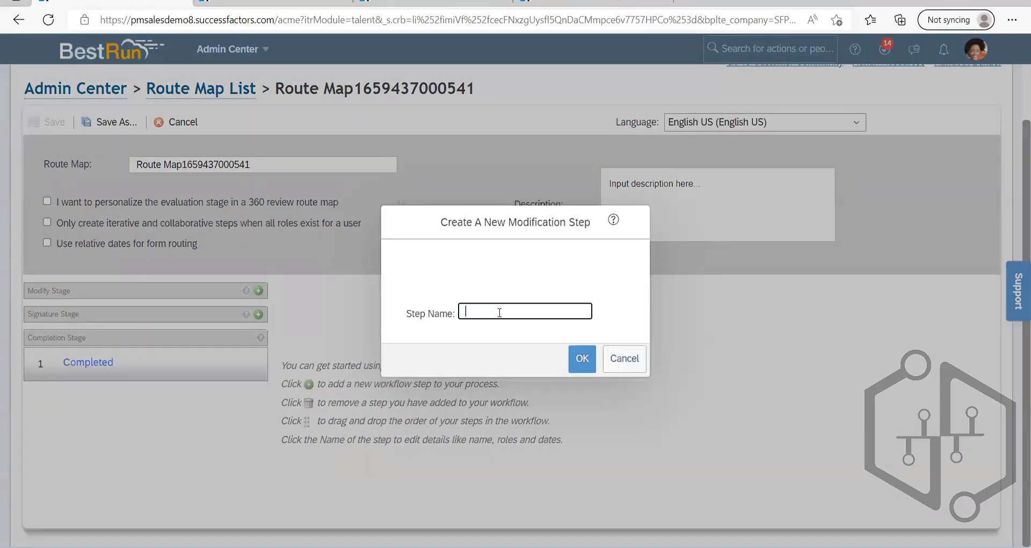
{"action": "type", "text": "Initiator"}
{"action": "left_click", "coordinate": [582, 359]}
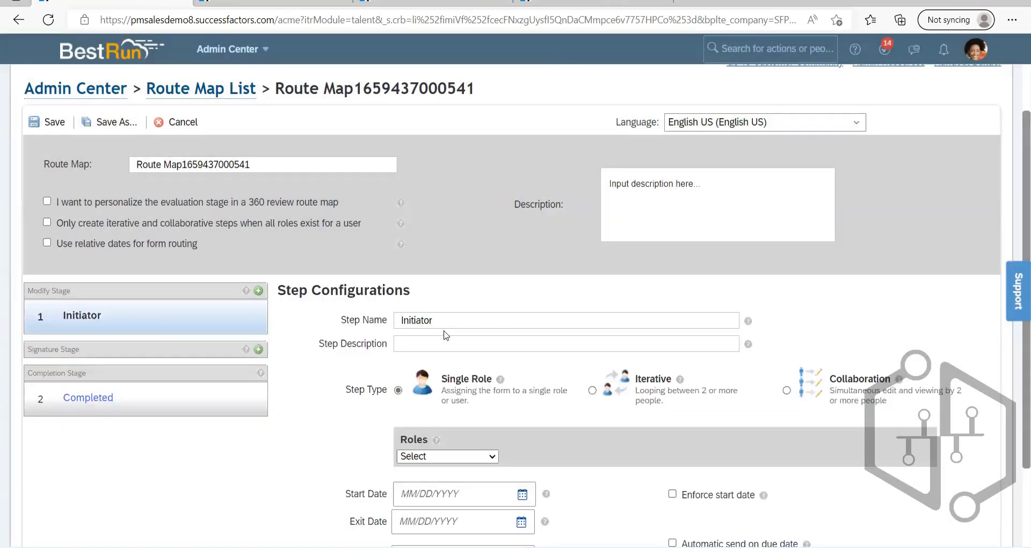
- Review the Initiator step's configuration, try the Iterative and Collaboration step types, and return it to Single Role
{"action": "scroll", "coordinate": [445, 335], "scroll_direction": "down", "scroll_amount": 2}
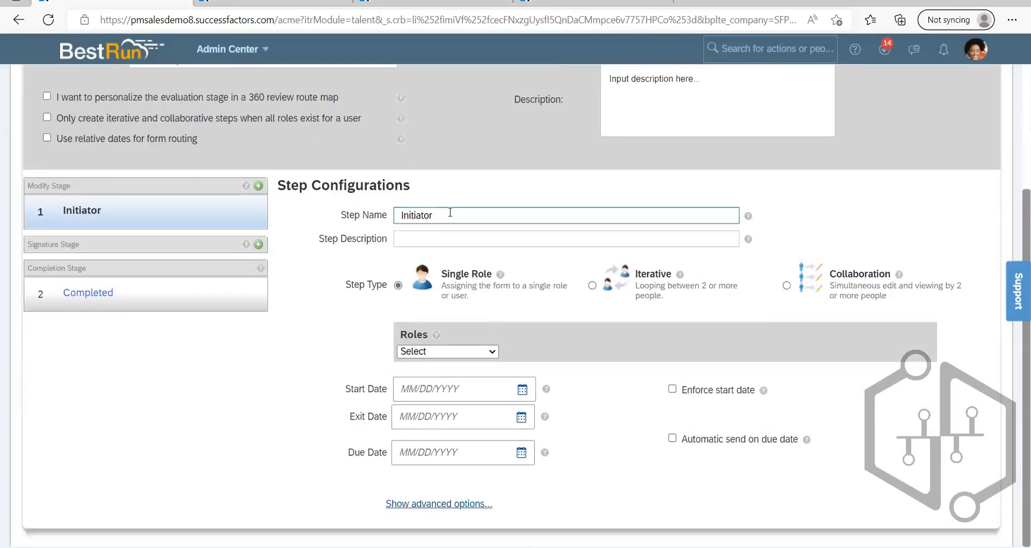
{"action": "double_click", "coordinate": [450, 213]}
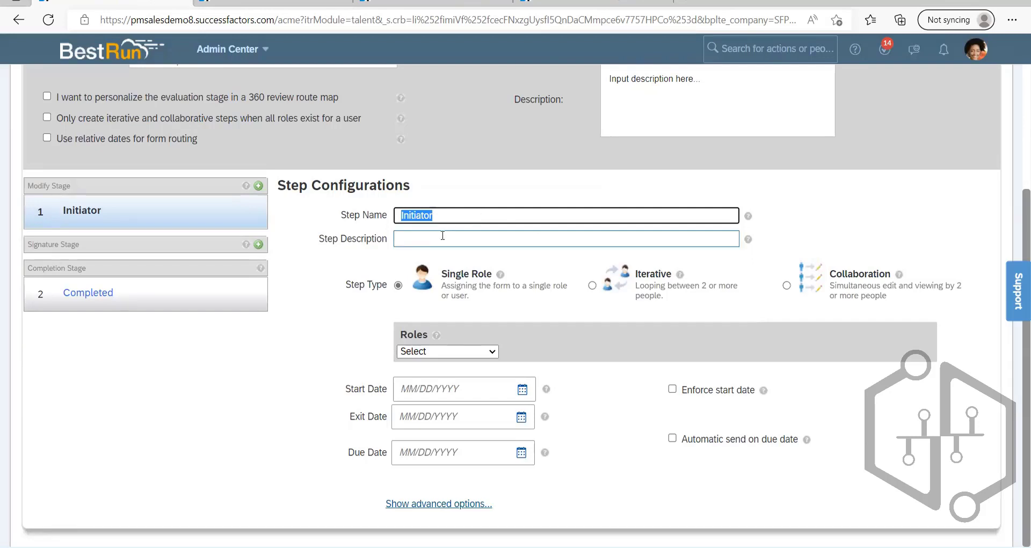
{"action": "left_click", "coordinate": [532, 238]}
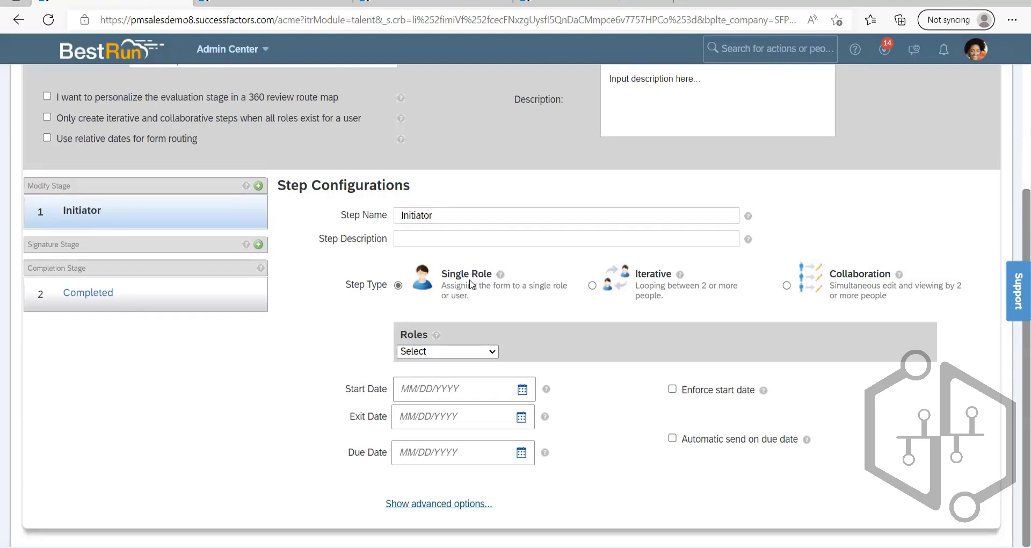
{"action": "left_click", "coordinate": [618, 282]}
{"action": "left_click", "coordinate": [810, 281]}
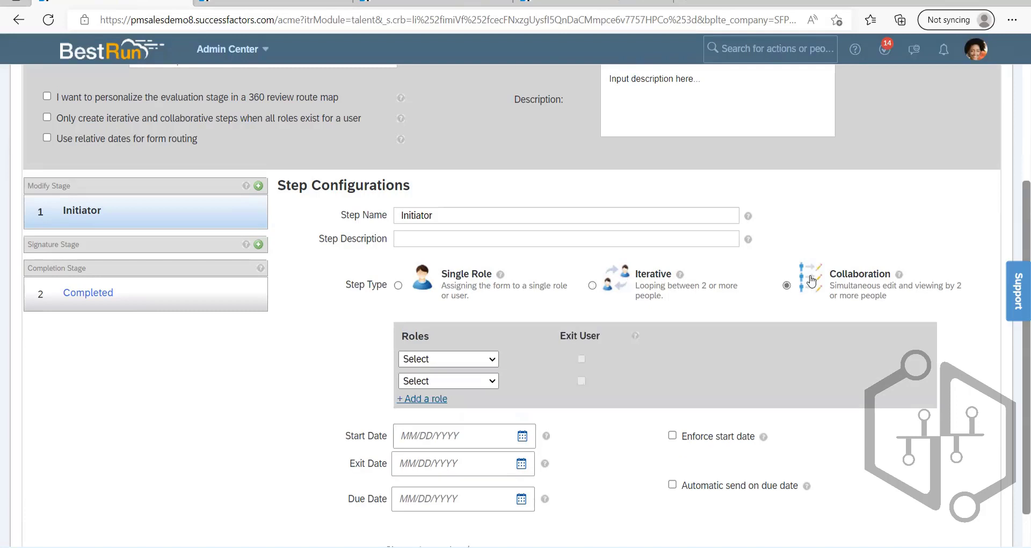
{"action": "left_click", "coordinate": [397, 285]}
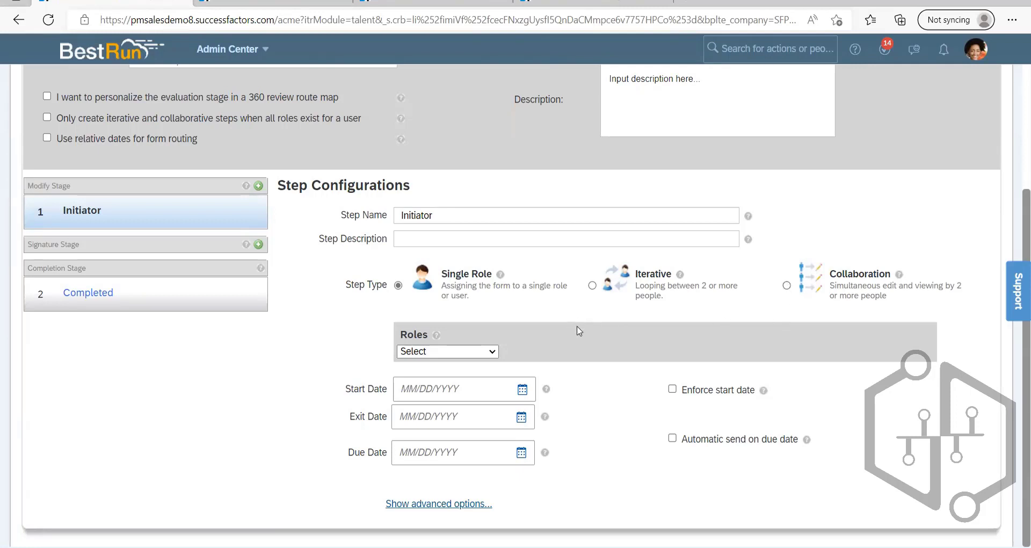
- View the role choices for the Initiator step and check the Simple Job Requisition recruiting team settings for reference
{"action": "left_click", "coordinate": [436, 353]}
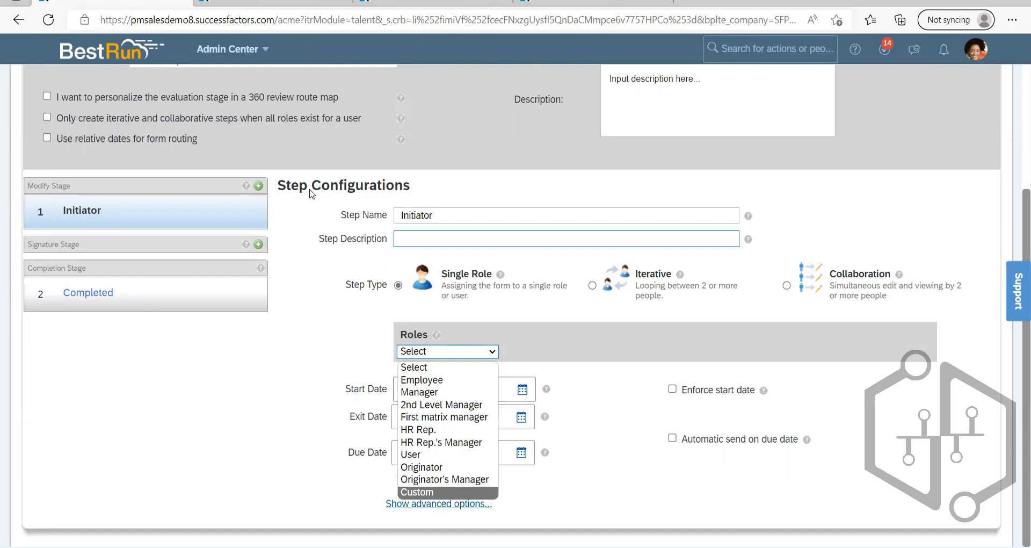
{"action": "left_click", "coordinate": [272, 4]}
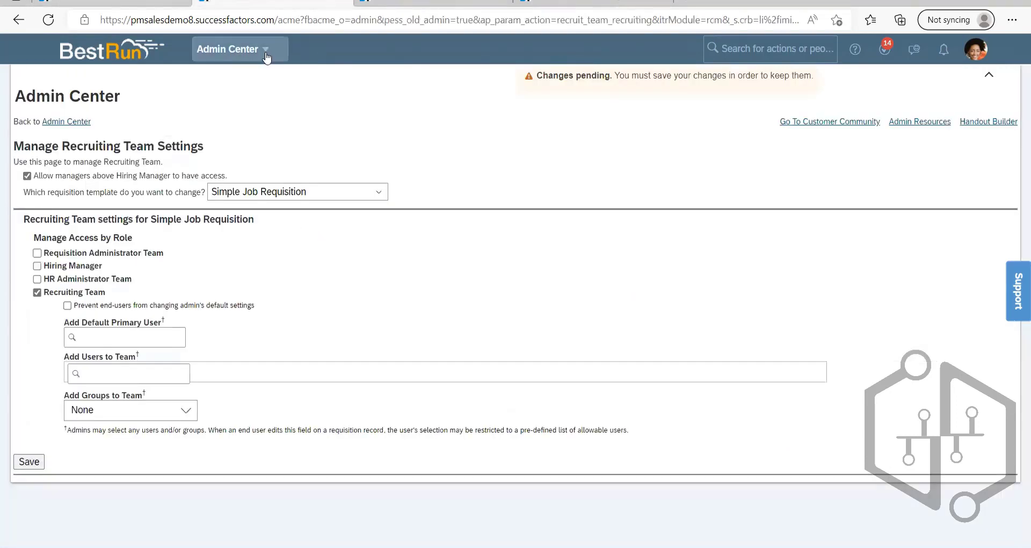
{"action": "left_click", "coordinate": [230, 49]}
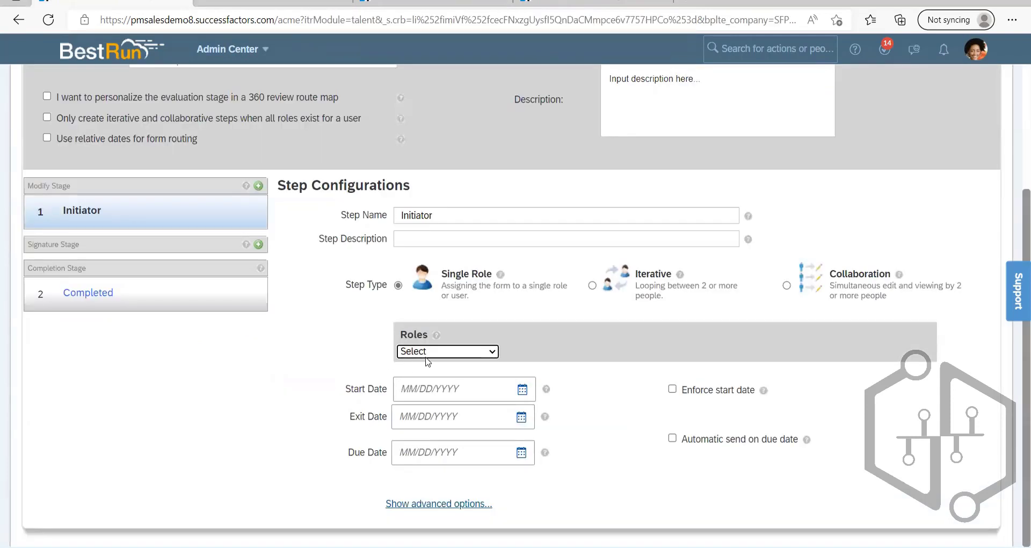
- Try the Custom role with the value G on the Initiator step, and assign the Originator role instead
{"action": "left_click", "coordinate": [442, 356]}
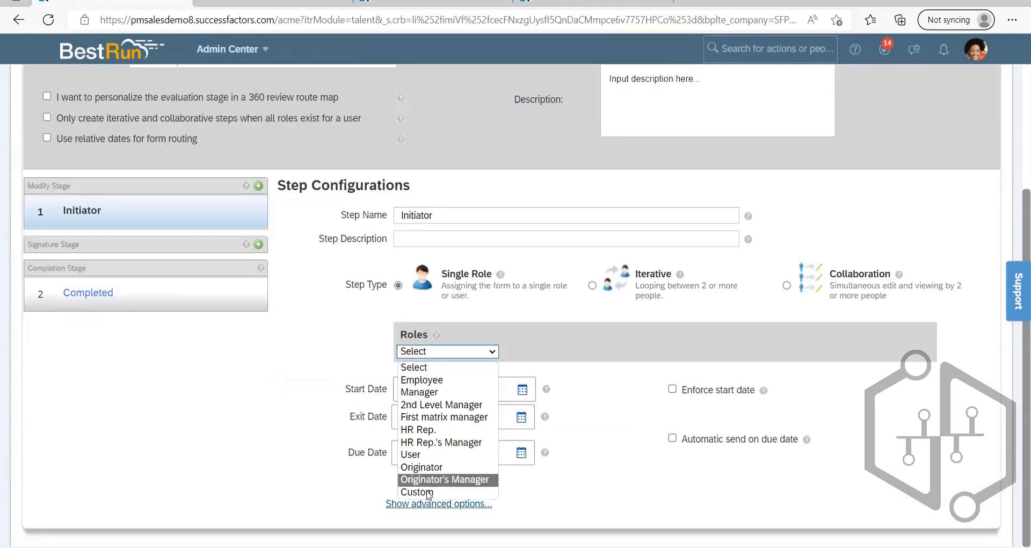
{"action": "left_click", "coordinate": [527, 370]}
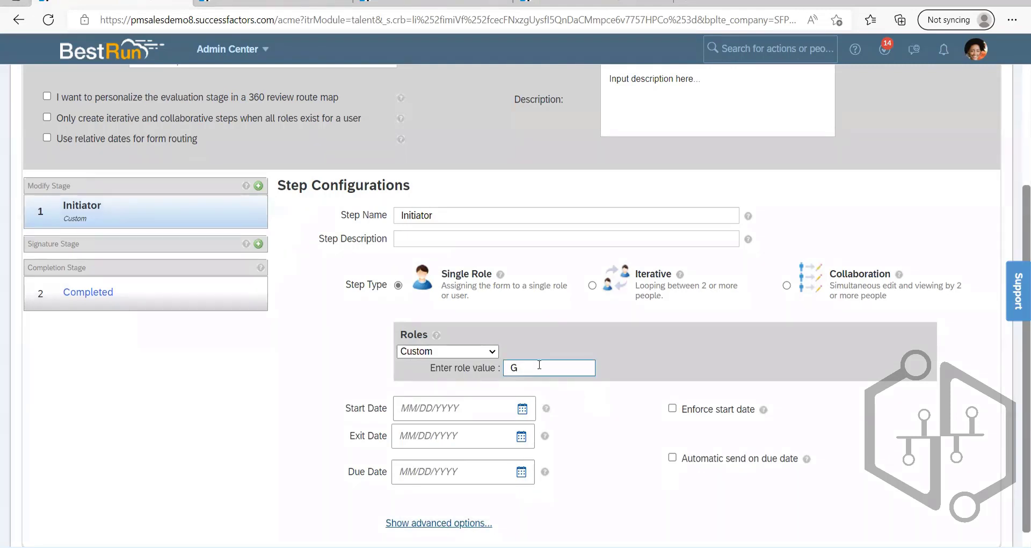
{"action": "left_click_drag", "start_coordinate": [506, 364], "coordinate": [595, 374]}
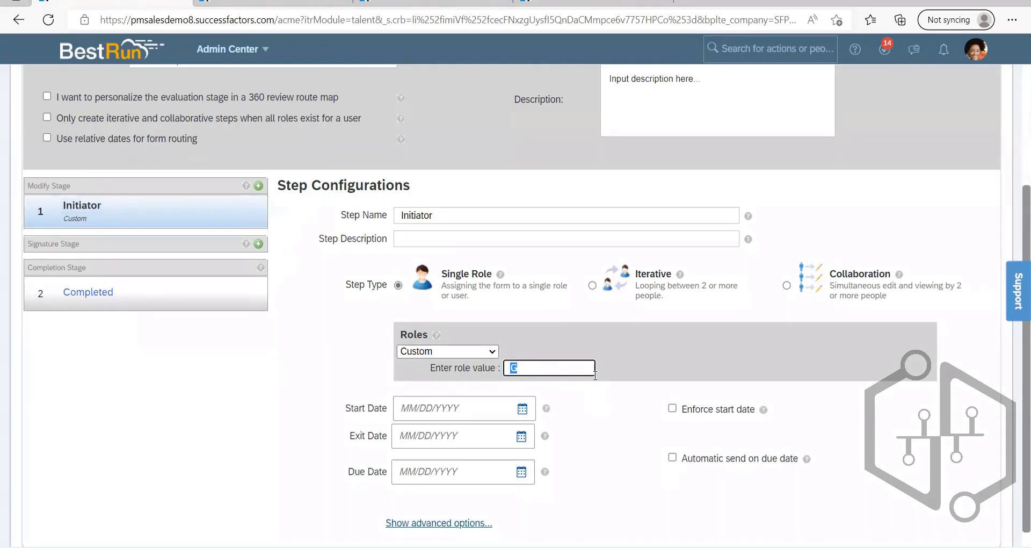
{"action": "left_click", "coordinate": [568, 371]}
{"action": "left_click", "coordinate": [611, 417]}
{"action": "left_click_drag", "start_coordinate": [537, 369], "coordinate": [433, 369]}
{"action": "key", "text": "BackSpace"}
{"action": "left_click", "coordinate": [600, 402]}
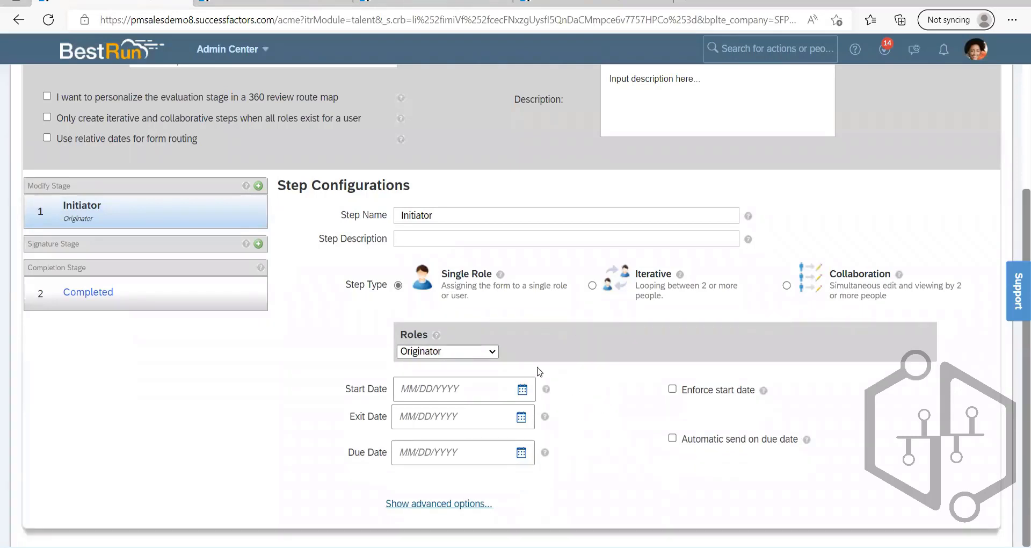
- Look through the role choices for the Initiator step and try the Custom role in place of Originator
{"action": "left_click", "coordinate": [493, 354]}
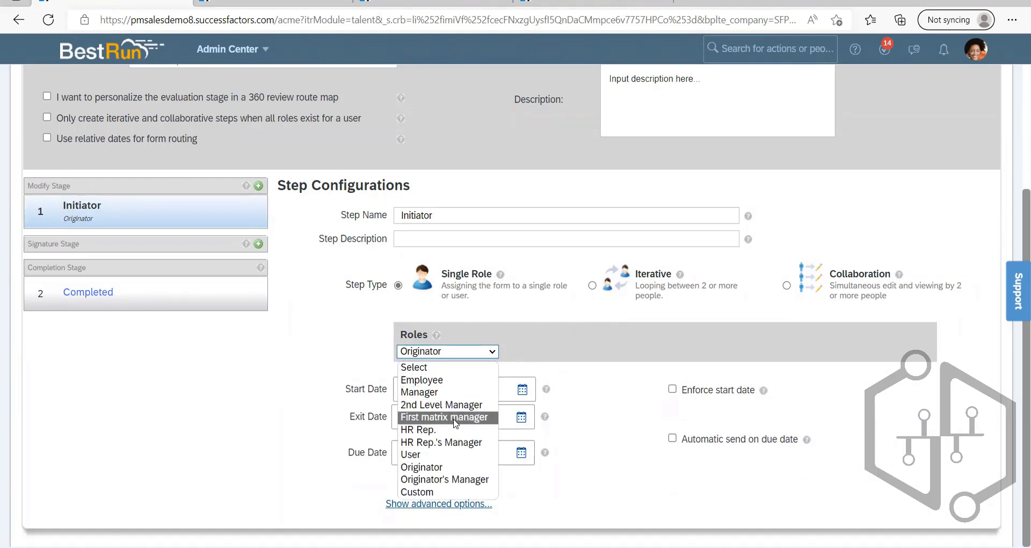
{"action": "left_click", "coordinate": [590, 359]}
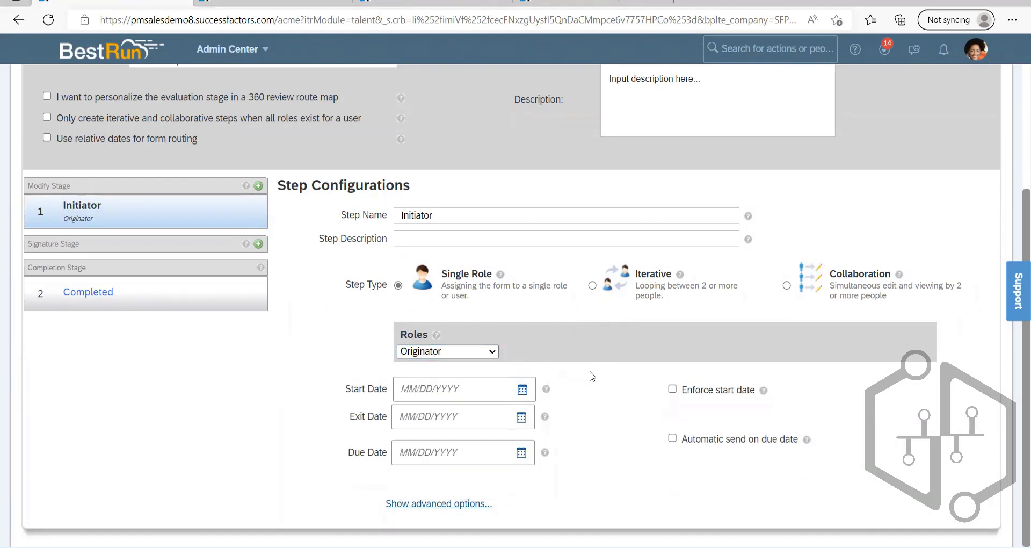
{"action": "left_click", "coordinate": [479, 355]}
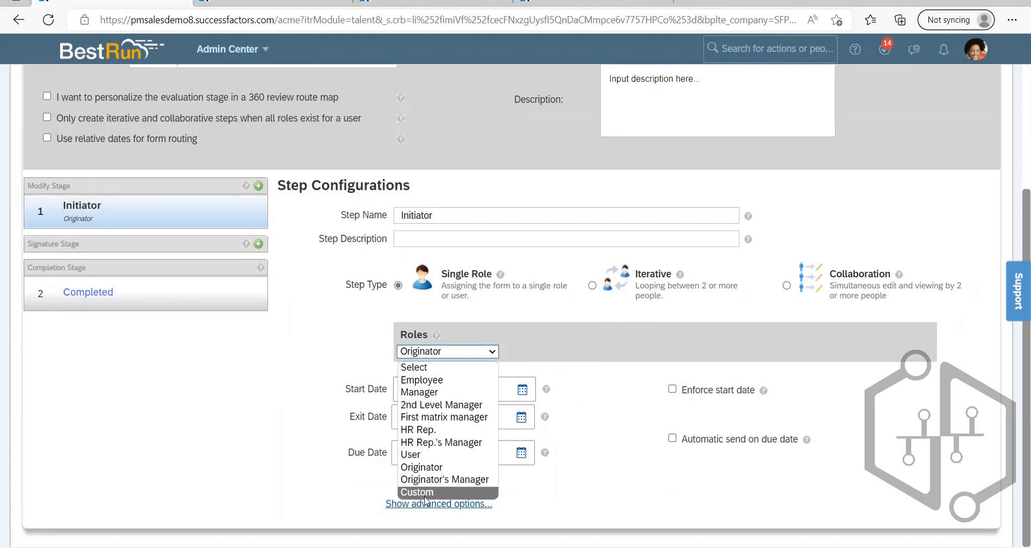
{"action": "key", "text": "Return"}
{"action": "left_click", "coordinate": [546, 368]}
{"action": "type", "text": "O"}
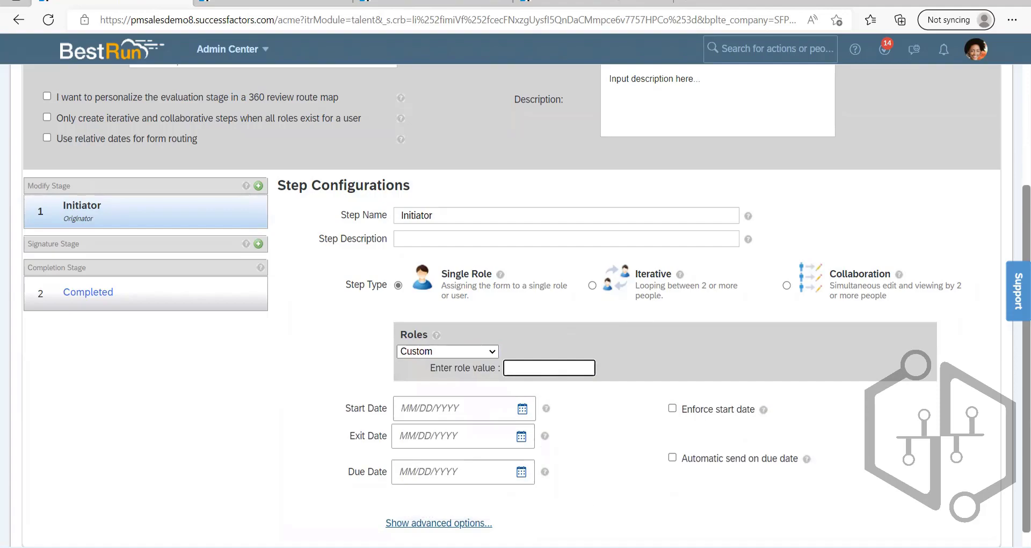
- Switch to the PDF guide and check the table of operator role codes, and return to the route map
{"action": "key", "text": "alt+Tab"}
{"action": "scroll", "coordinate": [443, 366], "scroll_direction": "down", "scroll_amount": 2}
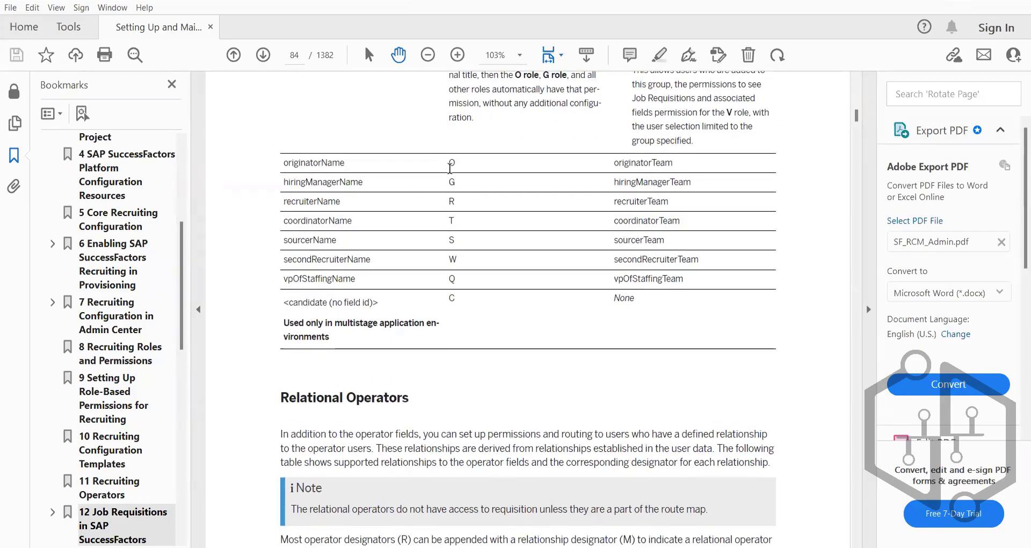
{"action": "left_click_drag", "start_coordinate": [450, 163], "coordinate": [460, 271]}
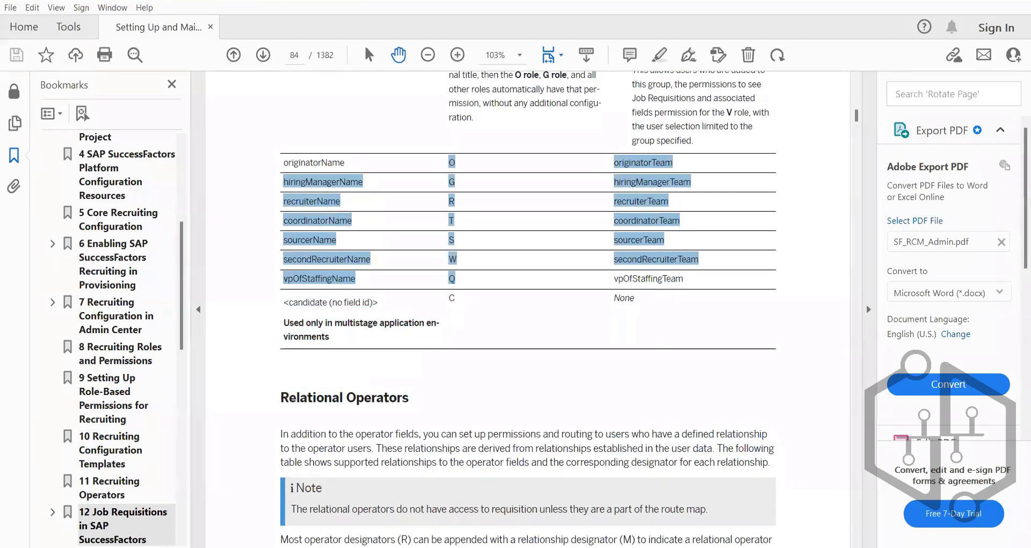
{"action": "left_click", "coordinate": [958, 2]}
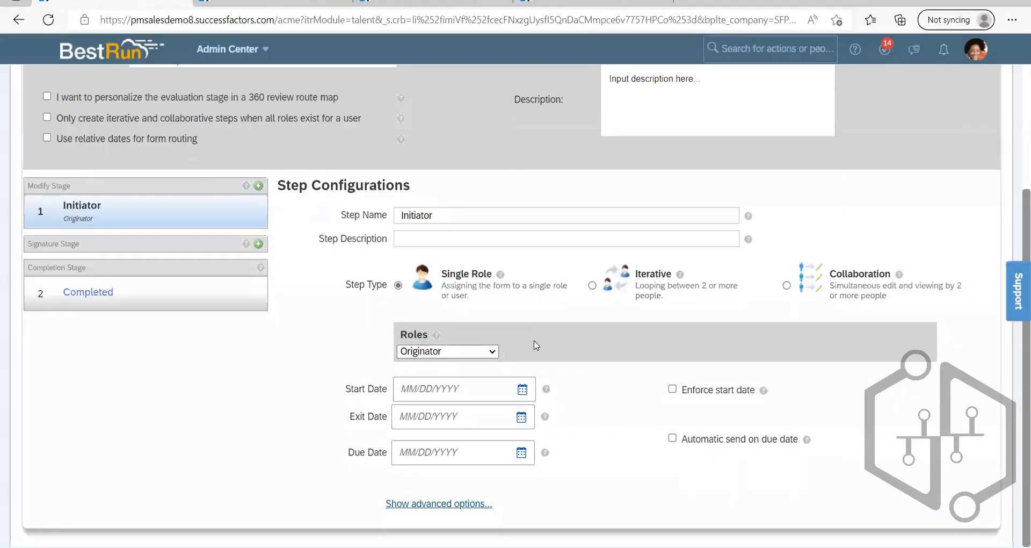
- View the available actions for the Production Director requisition in the job requisitions list and try starting a new requisition
{"action": "left_click", "coordinate": [274, 9]}
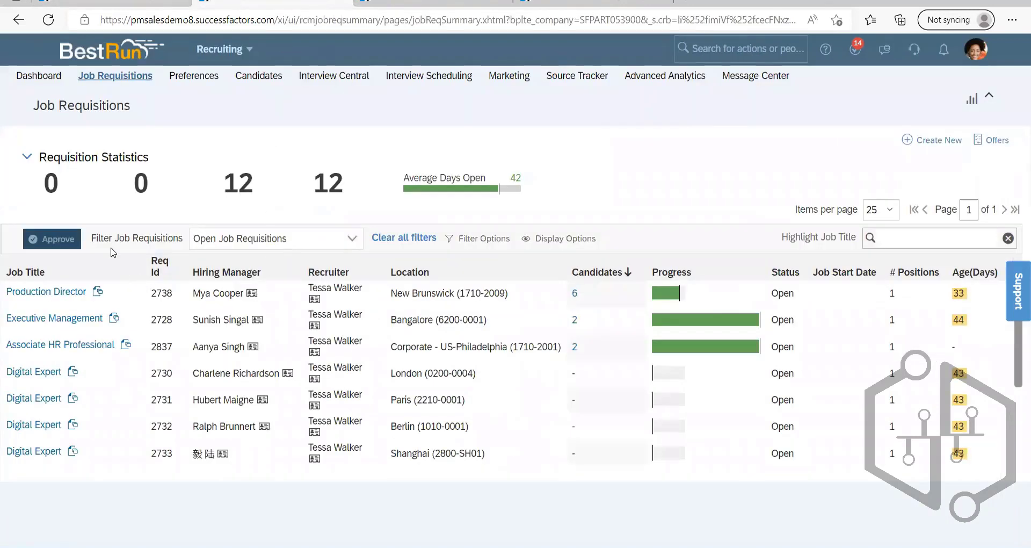
{"action": "left_click", "coordinate": [42, 297]}
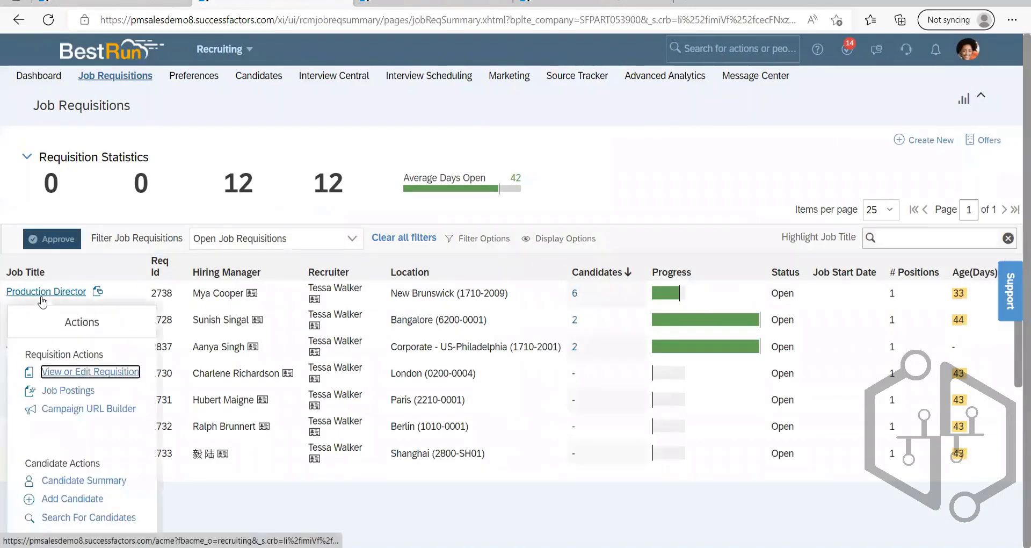
{"action": "left_click", "coordinate": [254, 134]}
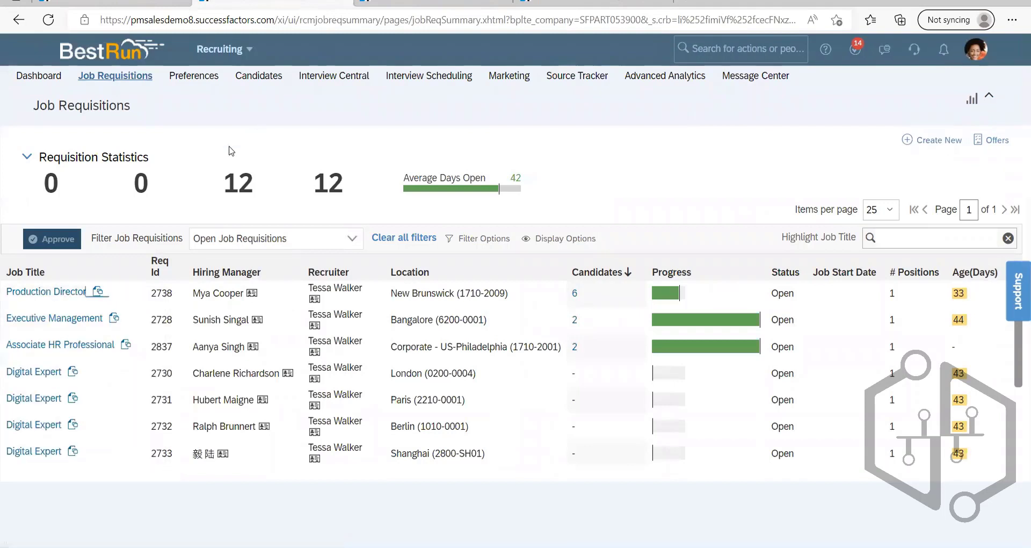
{"action": "left_click", "coordinate": [53, 292]}
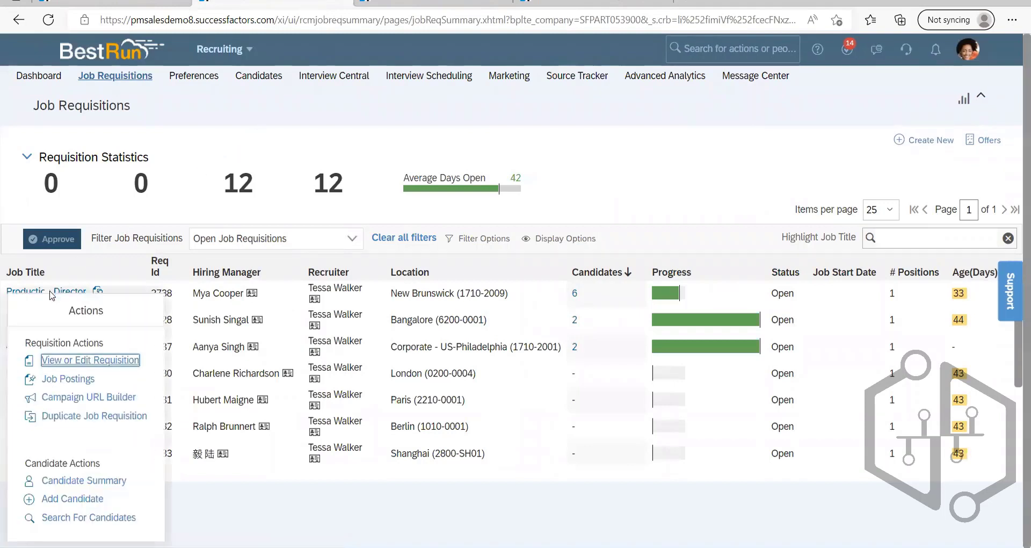
{"action": "left_click", "coordinate": [232, 169]}
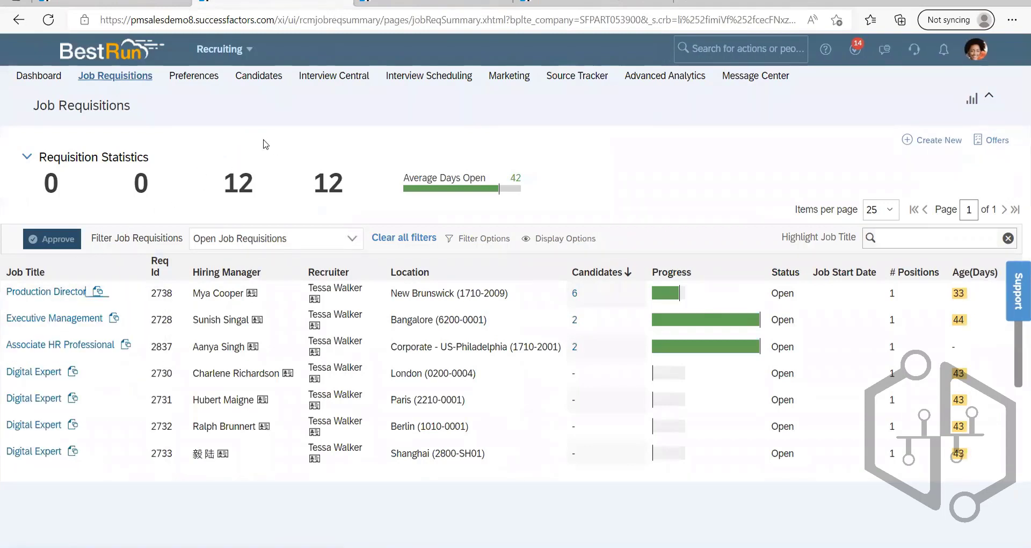
{"action": "left_click", "coordinate": [936, 143]}
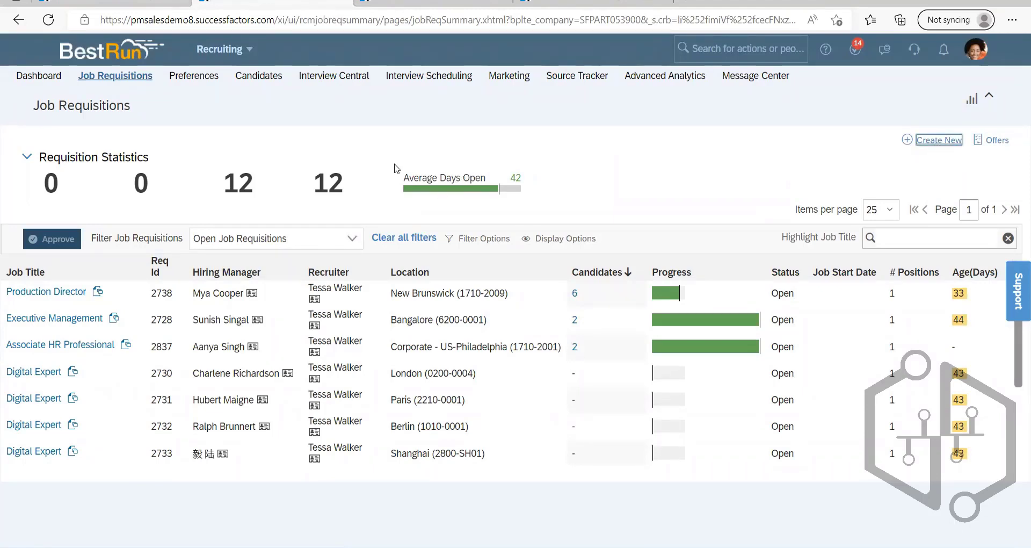
- Open the Production Director requisition and review its fields down to the recruiting and operational teams and the comments
{"action": "left_click", "coordinate": [65, 292]}
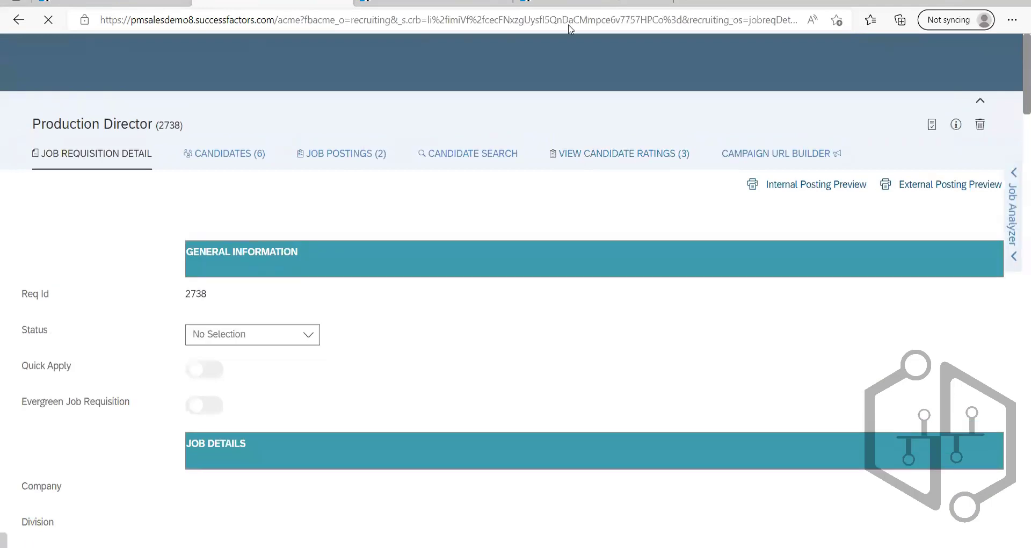
{"action": "scroll", "coordinate": [354, 325], "scroll_direction": "down", "scroll_amount": 20}
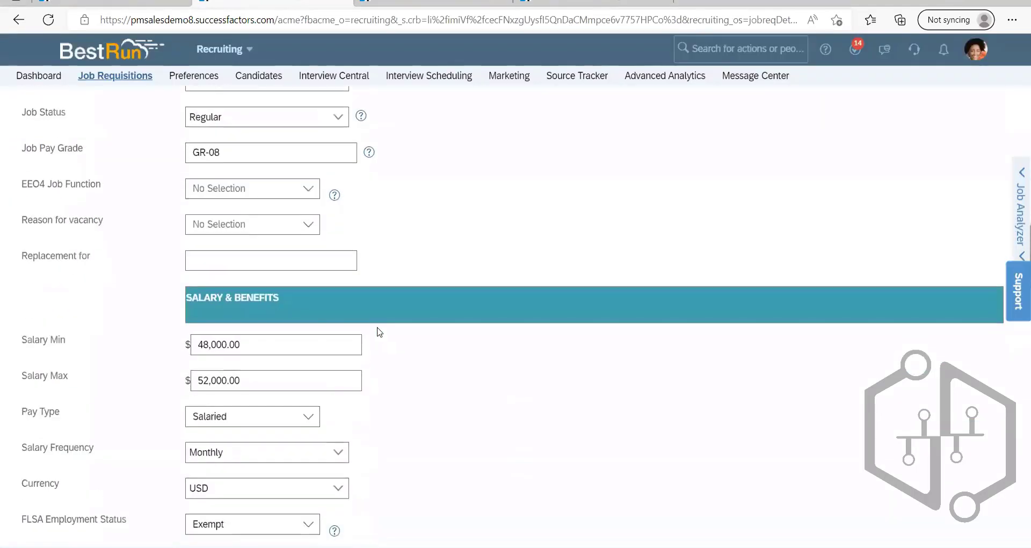
{"action": "scroll", "coordinate": [142, 345], "scroll_direction": "down", "scroll_amount": 15}
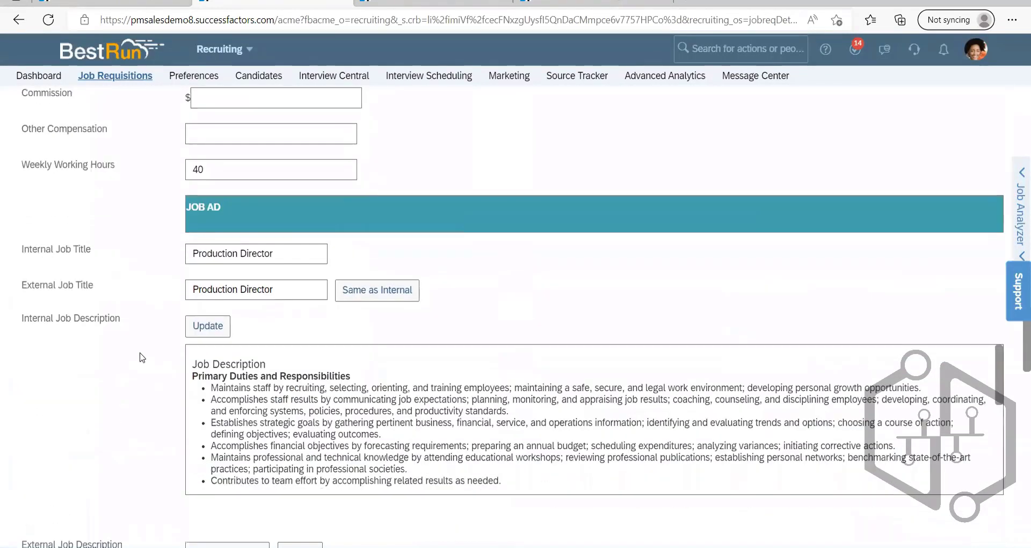
{"action": "scroll", "coordinate": [181, 391], "scroll_direction": "down", "scroll_amount": 7}
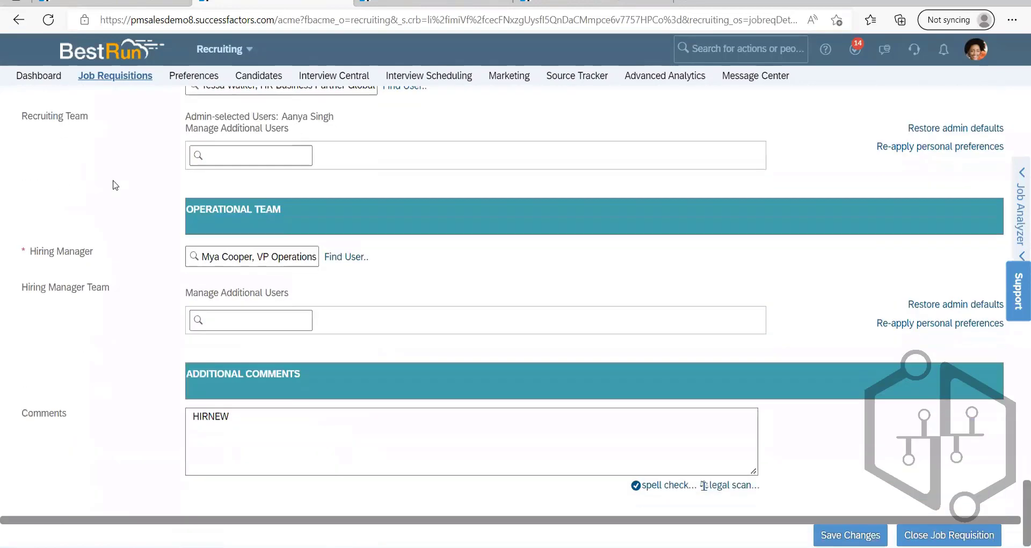
{"action": "scroll", "coordinate": [202, 389], "scroll_direction": "up", "scroll_amount": 2}
{"action": "scroll", "coordinate": [204, 391], "scroll_direction": "down", "scroll_amount": 2}
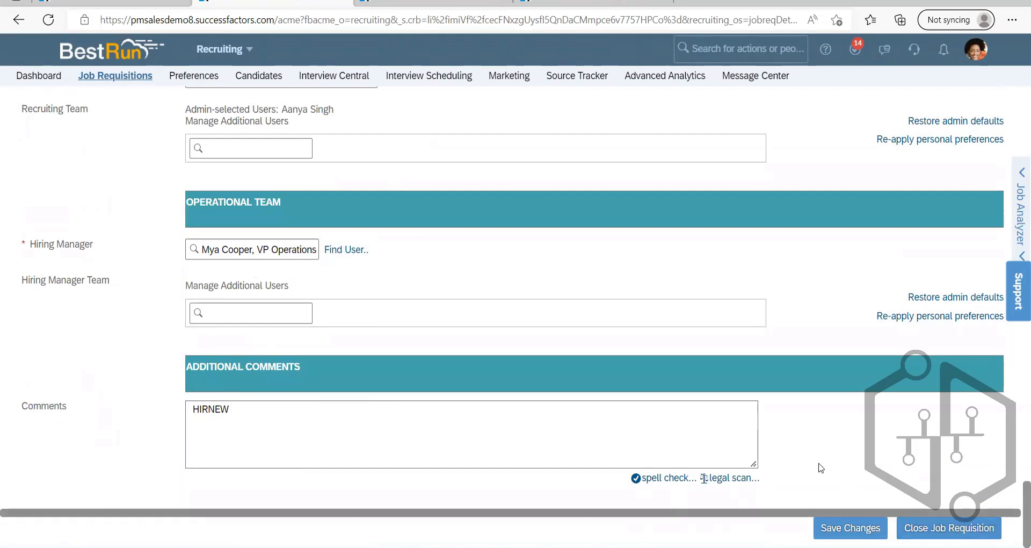
{"action": "scroll", "coordinate": [346, 352], "scroll_direction": "up", "scroll_amount": 15}
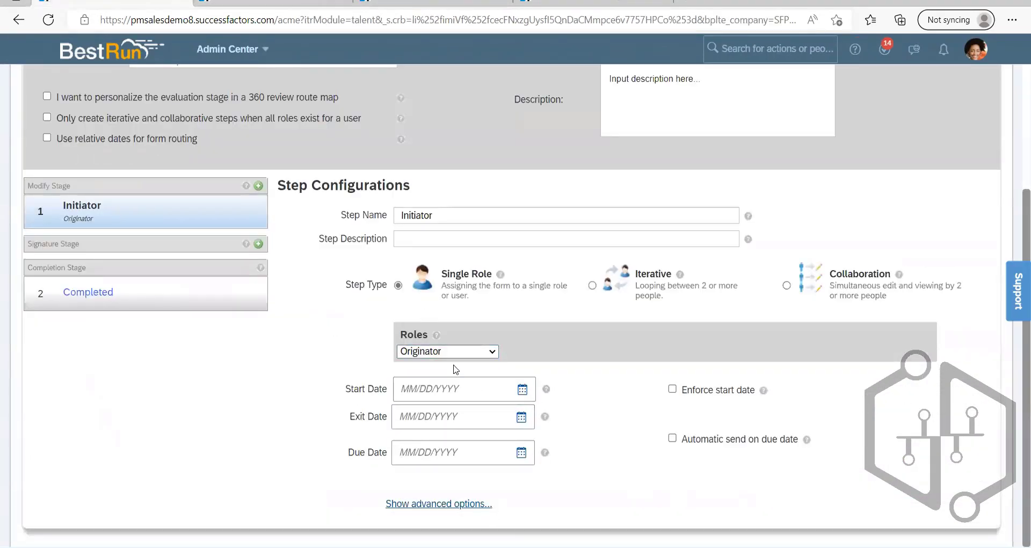
- Return to the Production Director requisition and check the Recruiter field in its Recruiting Team section
{"action": "left_click", "coordinate": [284, 3]}
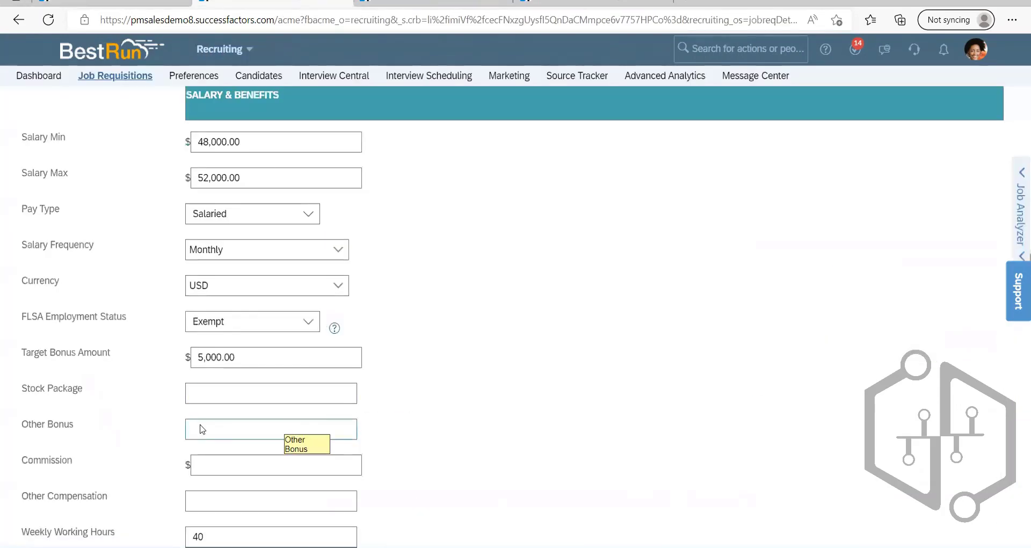
{"action": "scroll", "coordinate": [247, 361], "scroll_direction": "down", "scroll_amount": 3}
{"action": "scroll", "coordinate": [247, 361], "scroll_direction": "down", "scroll_amount": 15}
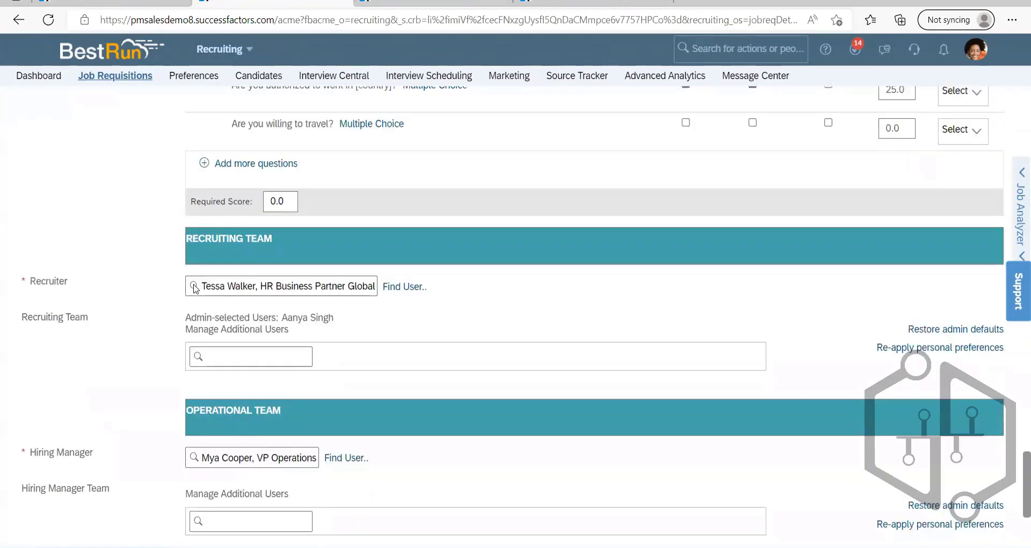
{"action": "triple_click", "coordinate": [215, 286]}
- Assign the Custom role with the role value R to the route map's Initiator step
{"action": "left_click", "coordinate": [106, 7]}
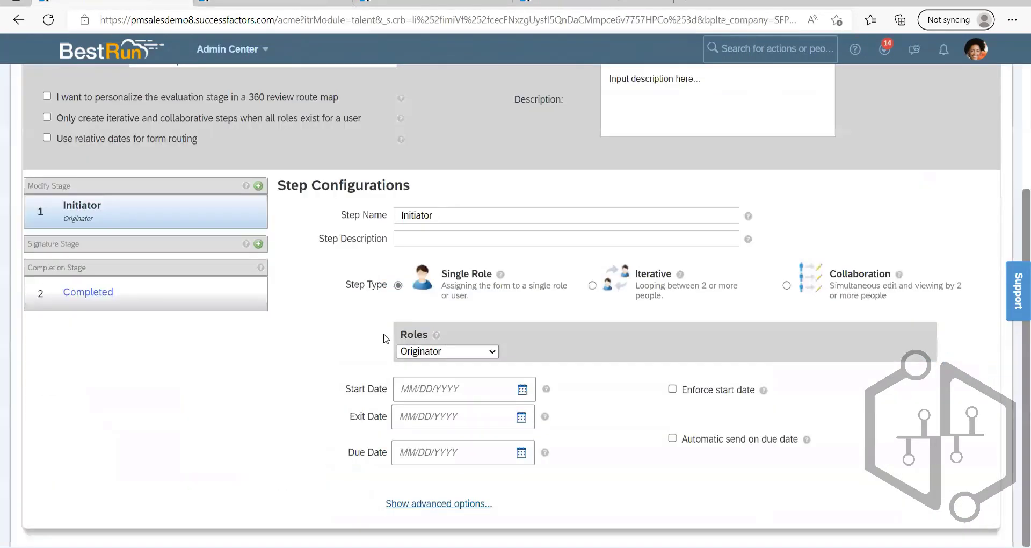
{"action": "left_click", "coordinate": [441, 353]}
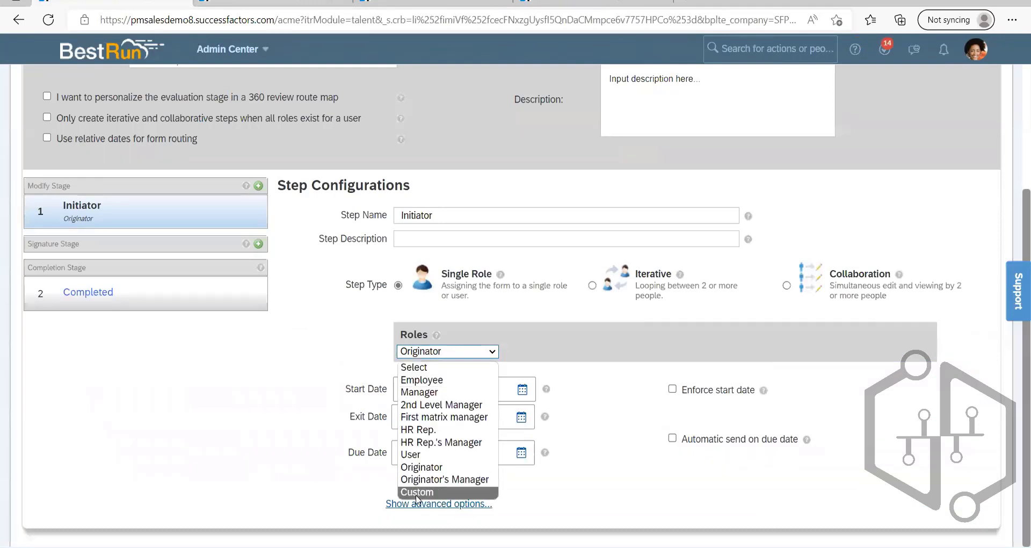
{"action": "key", "text": "Return"}
{"action": "type", "text": "R"}
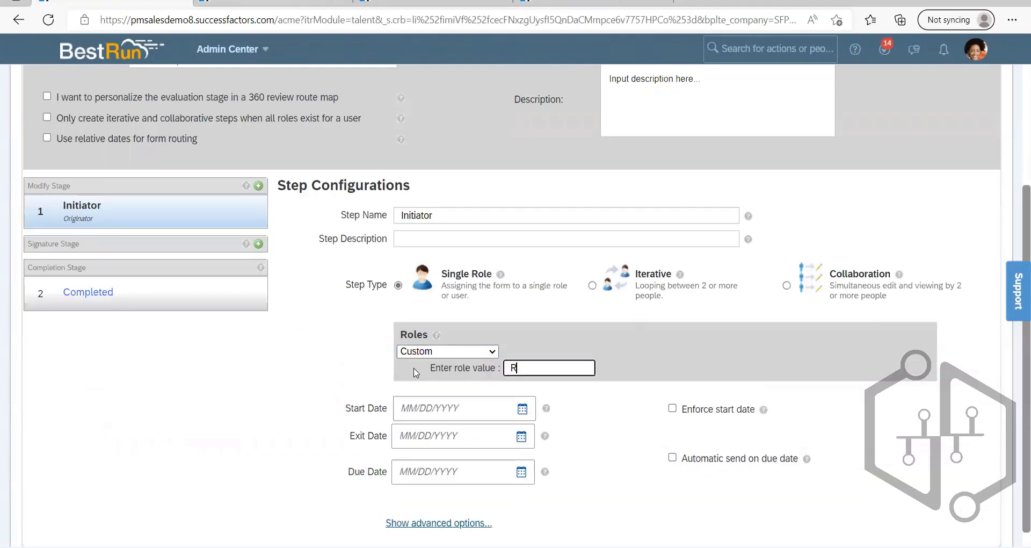
{"action": "left_click", "coordinate": [612, 405]}
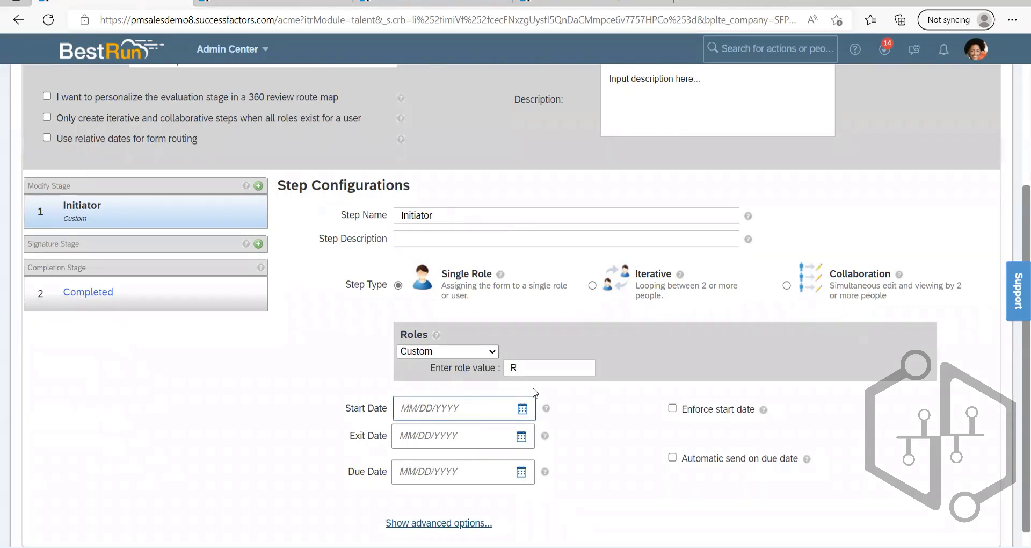
{"action": "double_click", "coordinate": [513, 367]}
{"action": "left_click", "coordinate": [608, 408]}
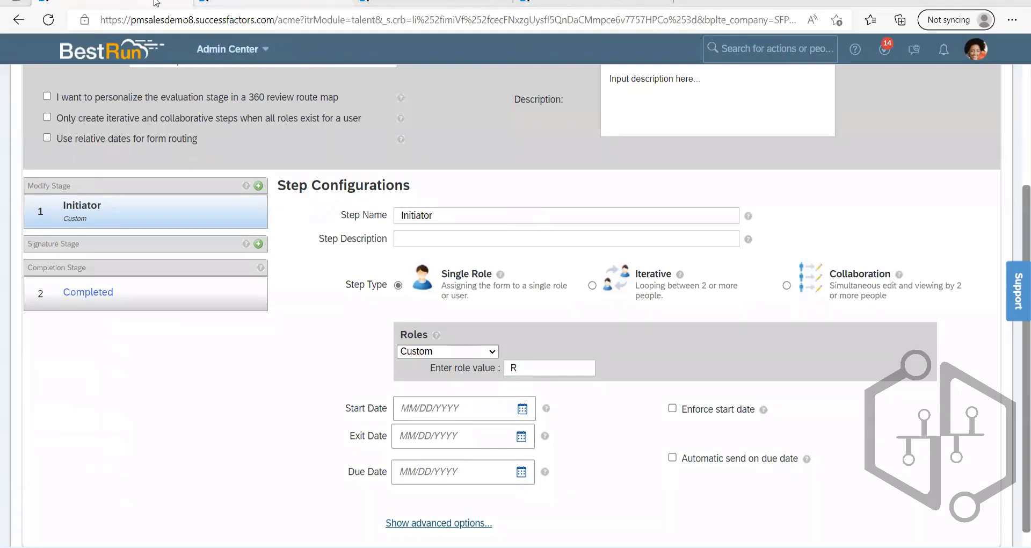
- Clear the Initiator step's custom role value and re-enter R after consulting the operator code table in the PDF guide
{"action": "double_click", "coordinate": [511, 369]}
{"action": "key", "text": "BackSpace"}
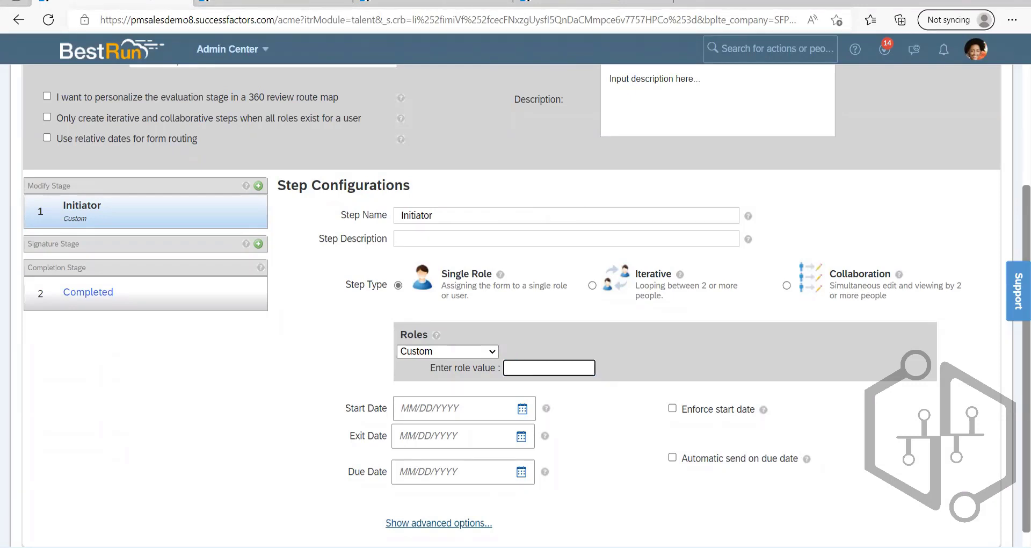
{"action": "key", "text": "alt+Tab"}
{"action": "left_click", "coordinate": [407, 262]}
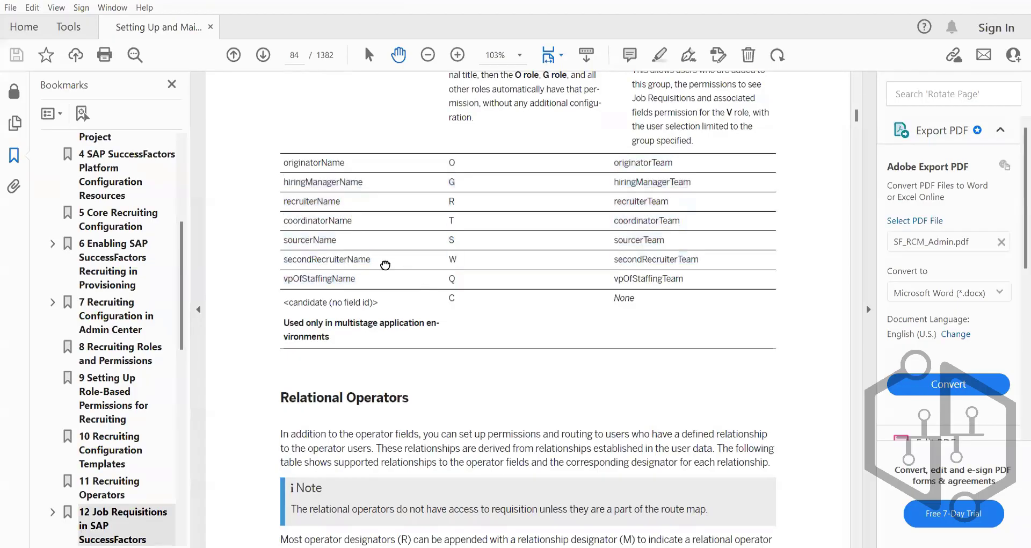
{"action": "scroll", "coordinate": [315, 258], "scroll_direction": "down", "scroll_amount": 3}
{"action": "scroll", "coordinate": [338, 295], "scroll_direction": "up", "scroll_amount": 3}
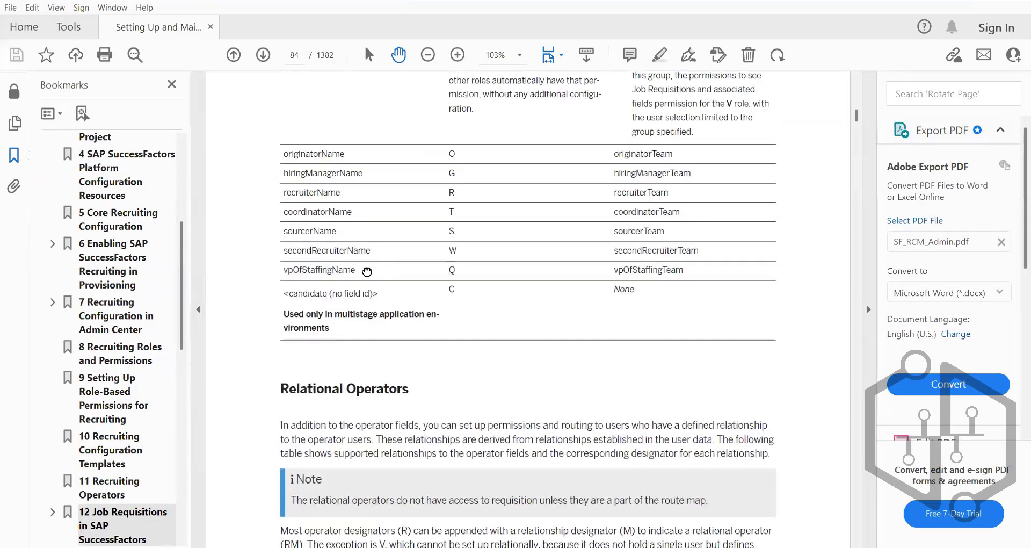
{"action": "scroll", "coordinate": [338, 251], "scroll_direction": "down", "scroll_amount": 2}
{"action": "scroll", "coordinate": [337, 251], "scroll_direction": "up", "scroll_amount": 2}
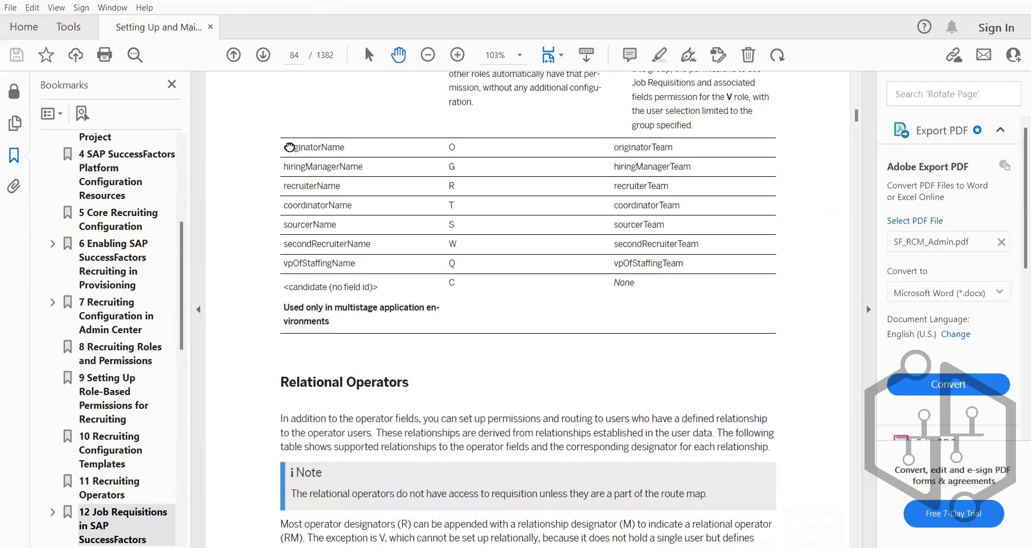
{"action": "scroll", "coordinate": [354, 280], "scroll_direction": "up", "scroll_amount": 3}
{"action": "scroll", "coordinate": [323, 354], "scroll_direction": "down", "scroll_amount": 1}
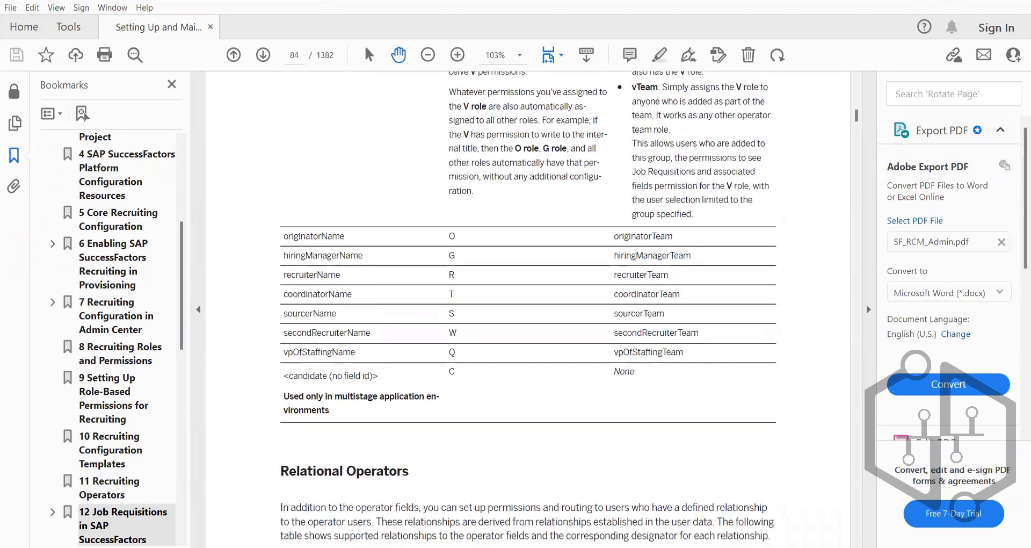
{"action": "key", "text": "alt+Tab"}
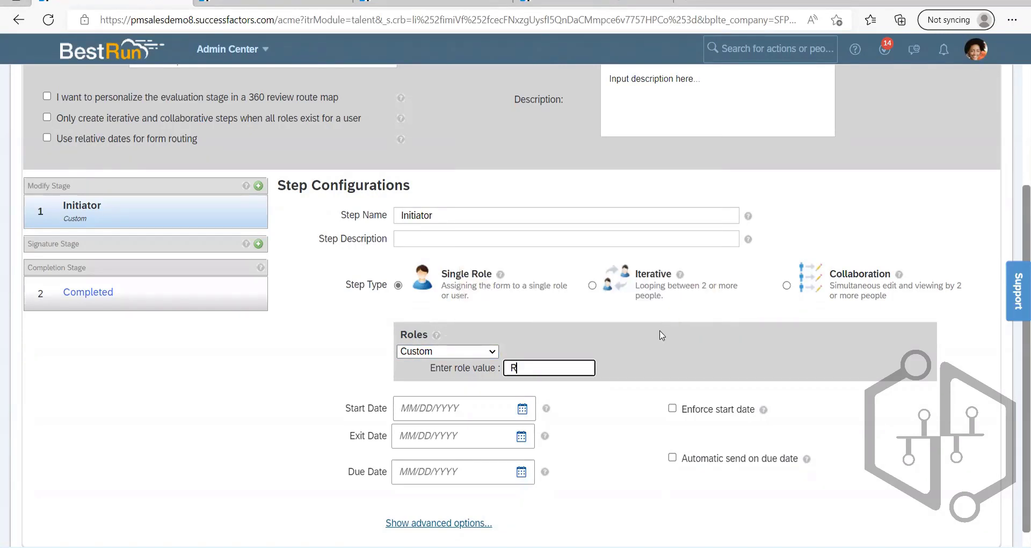
- View the other role choices for the Initiator step, and return to the Production Director requisition's Recruiting Team section
{"action": "scroll", "coordinate": [661, 342], "scroll_direction": "down", "scroll_amount": 1}
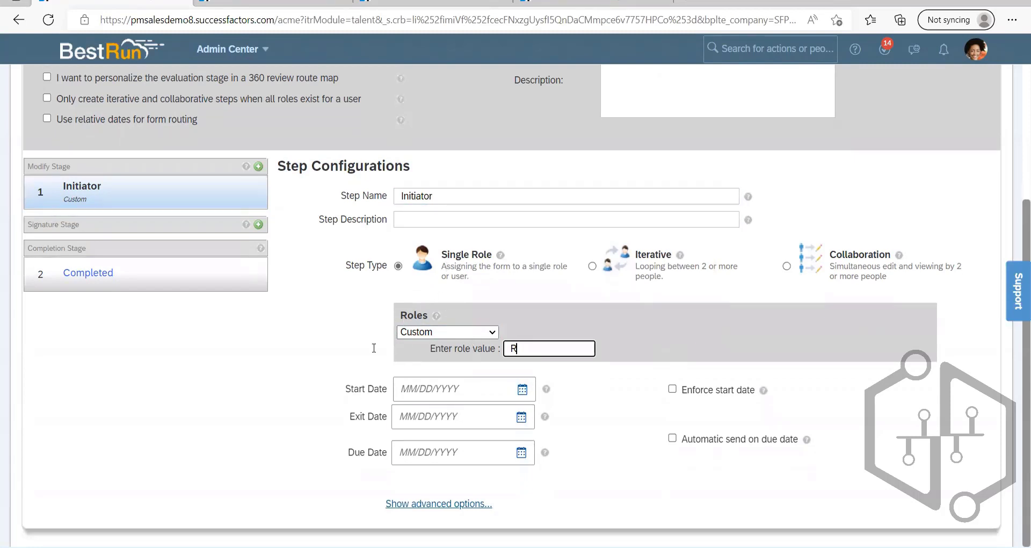
{"action": "left_click", "coordinate": [490, 333]}
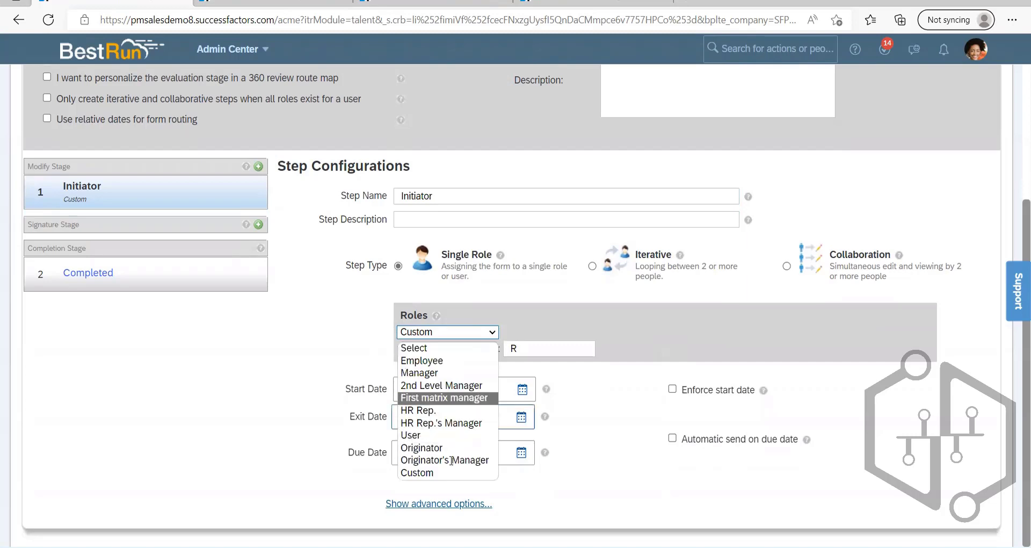
{"action": "left_click", "coordinate": [595, 371]}
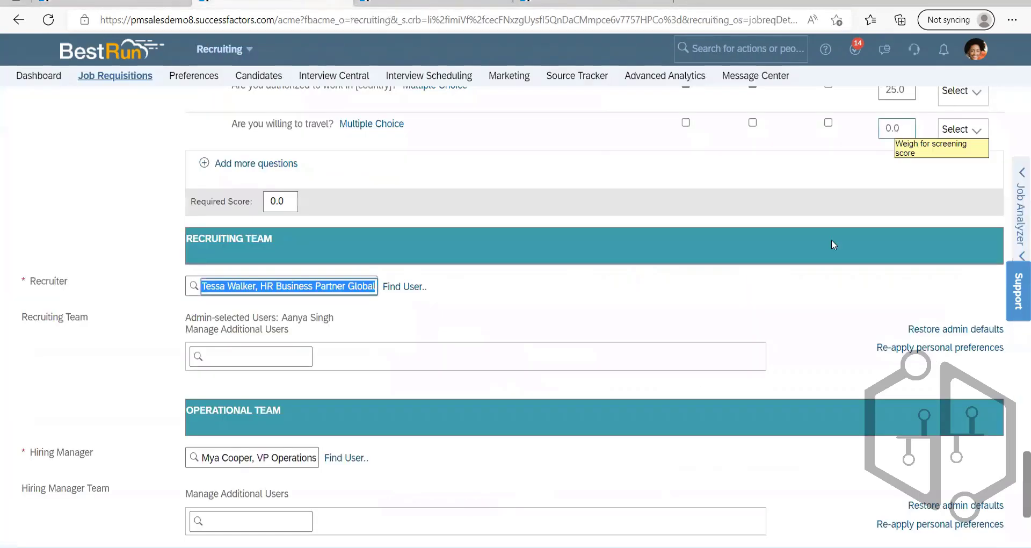
- Review the Recruiting Team, Operational Team and Additional Comments sections of the Production Director requisition
{"action": "scroll", "coordinate": [831, 240], "scroll_direction": "up", "scroll_amount": 20}
{"action": "scroll", "coordinate": [239, 208], "scroll_direction": "down", "scroll_amount": 20}
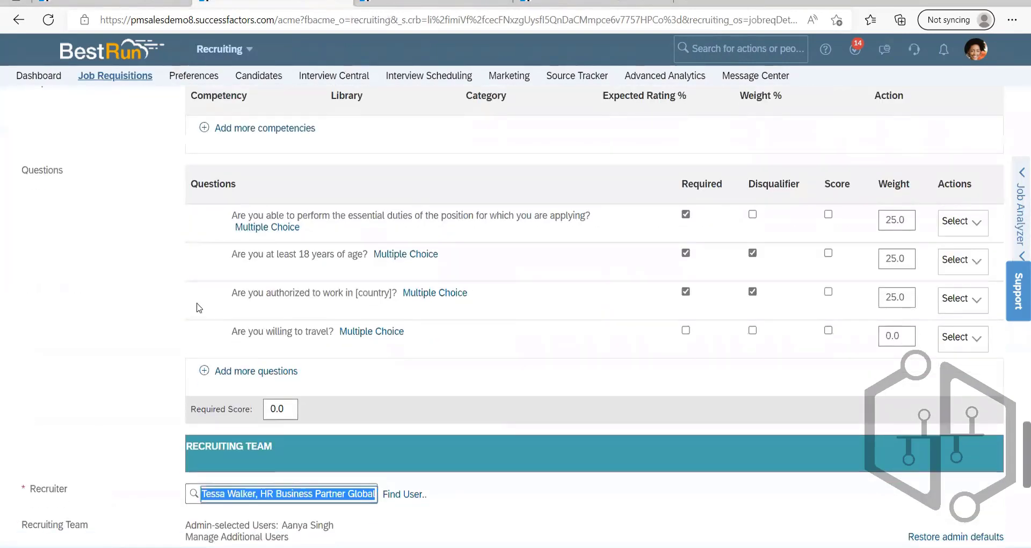
{"action": "scroll", "coordinate": [197, 308], "scroll_direction": "down", "scroll_amount": 4}
{"action": "left_click", "coordinate": [303, 314]}
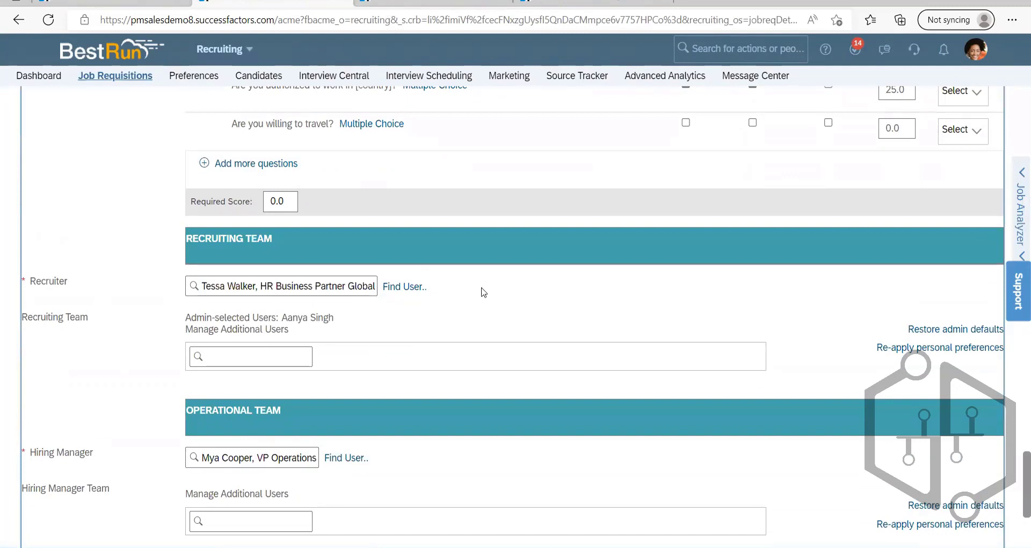
{"action": "scroll", "coordinate": [484, 291], "scroll_direction": "down", "scroll_amount": 4}
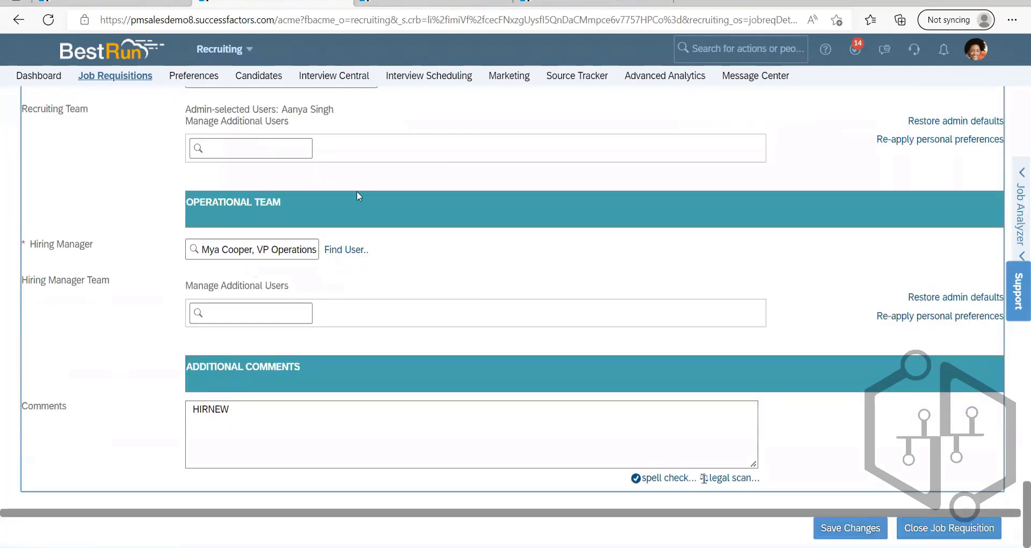
{"action": "scroll", "coordinate": [176, 203], "scroll_direction": "up", "scroll_amount": 1}
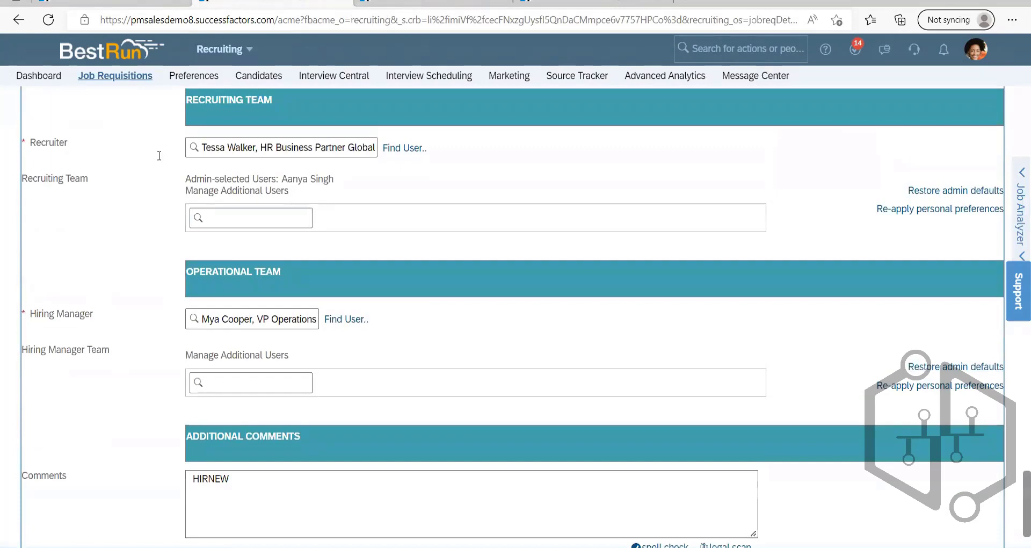
{"action": "scroll", "coordinate": [224, 316], "scroll_direction": "down", "scroll_amount": 1}
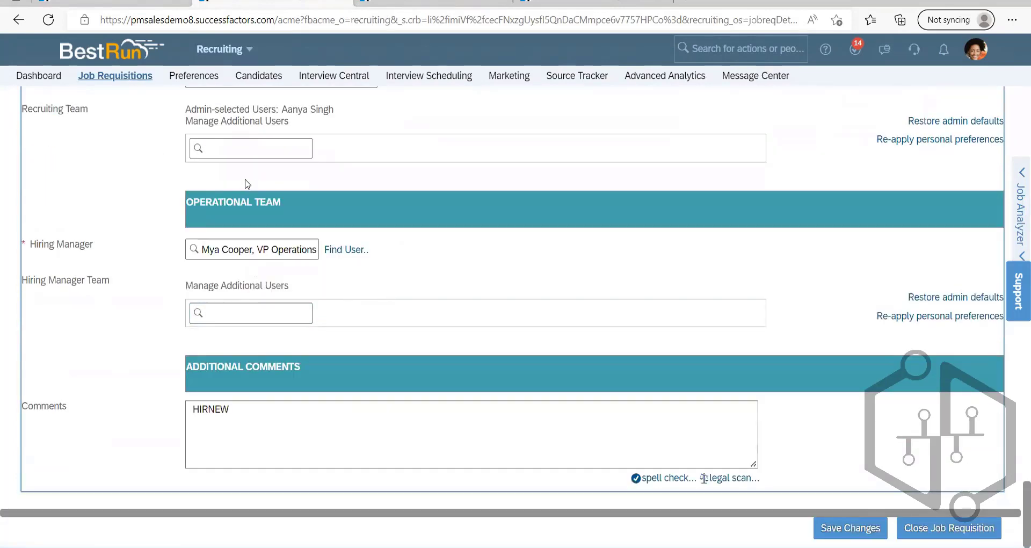
{"action": "scroll", "coordinate": [305, 280], "scroll_direction": "up", "scroll_amount": 1}
{"action": "scroll", "coordinate": [305, 275], "scroll_direction": "up", "scroll_amount": 20}
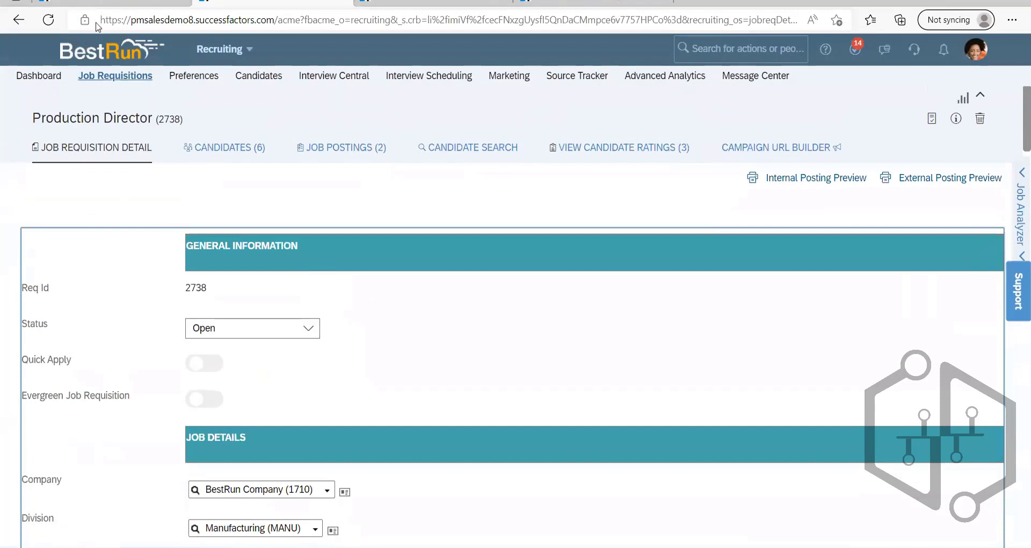
- Return to the route map page and find and open Form Template Settings with the action search
{"action": "left_click", "coordinate": [121, 2]}
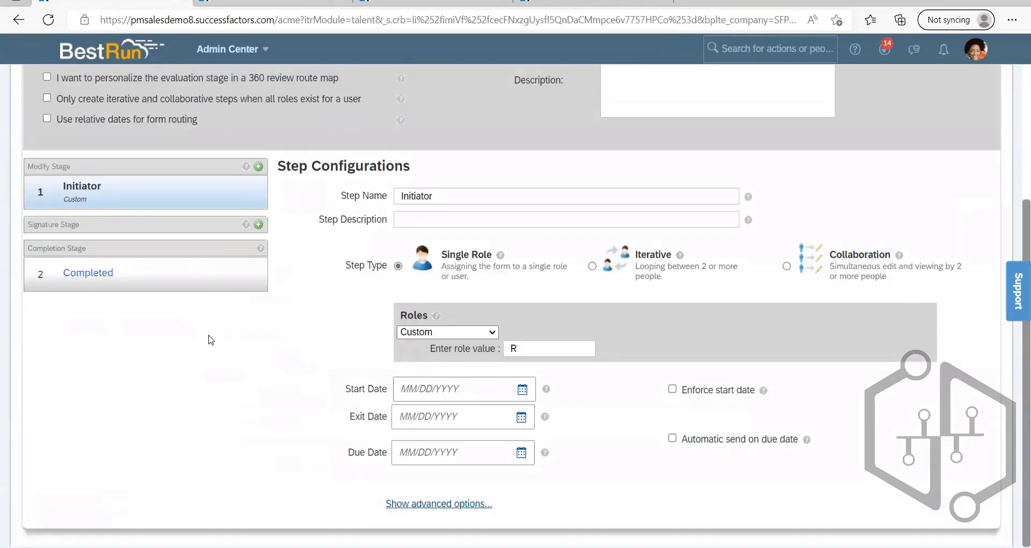
{"action": "scroll", "coordinate": [450, 353], "scroll_direction": "up", "scroll_amount": 2}
{"action": "scroll", "coordinate": [450, 353], "scroll_direction": "up", "scroll_amount": 1}
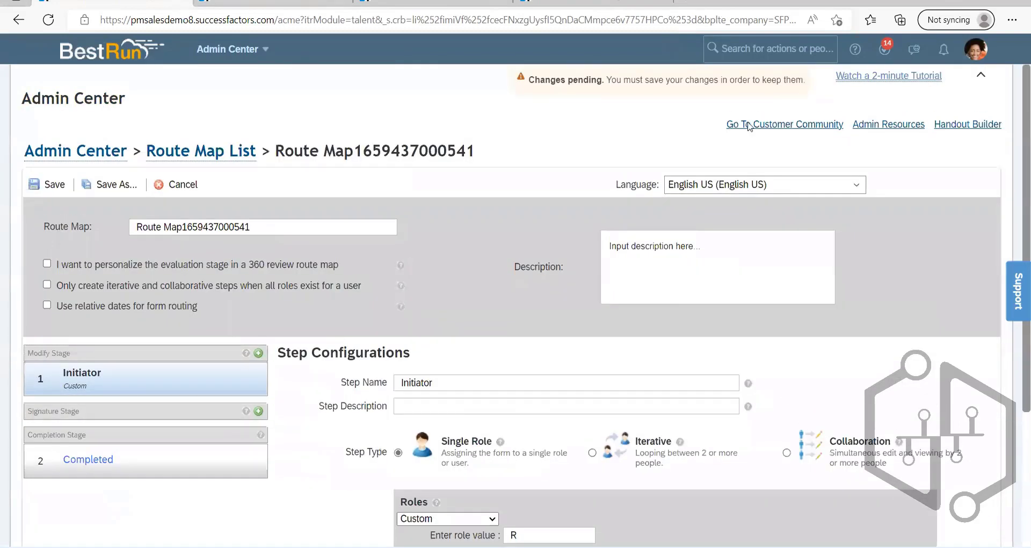
{"action": "left_click", "coordinate": [754, 48]}
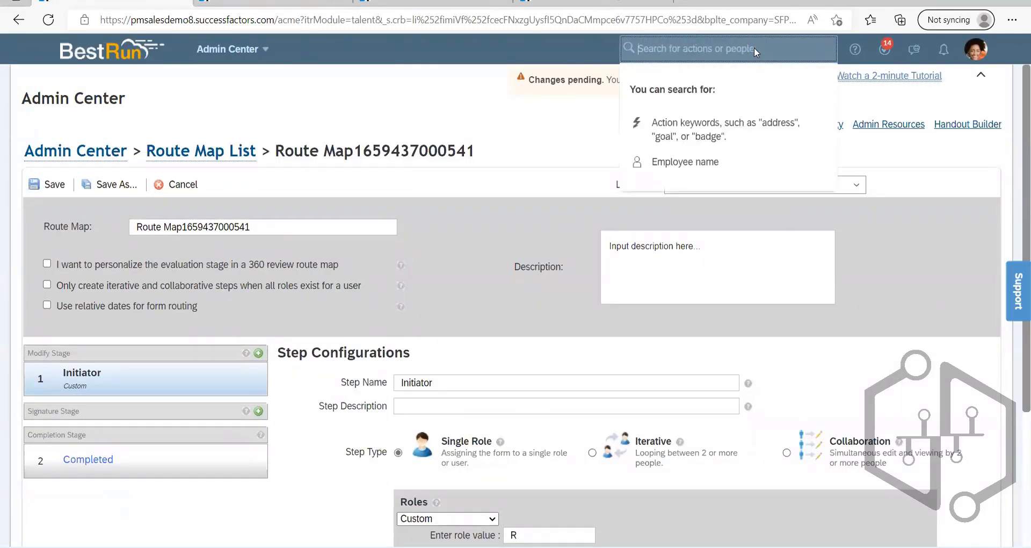
{"action": "type", "text": "form tem"}
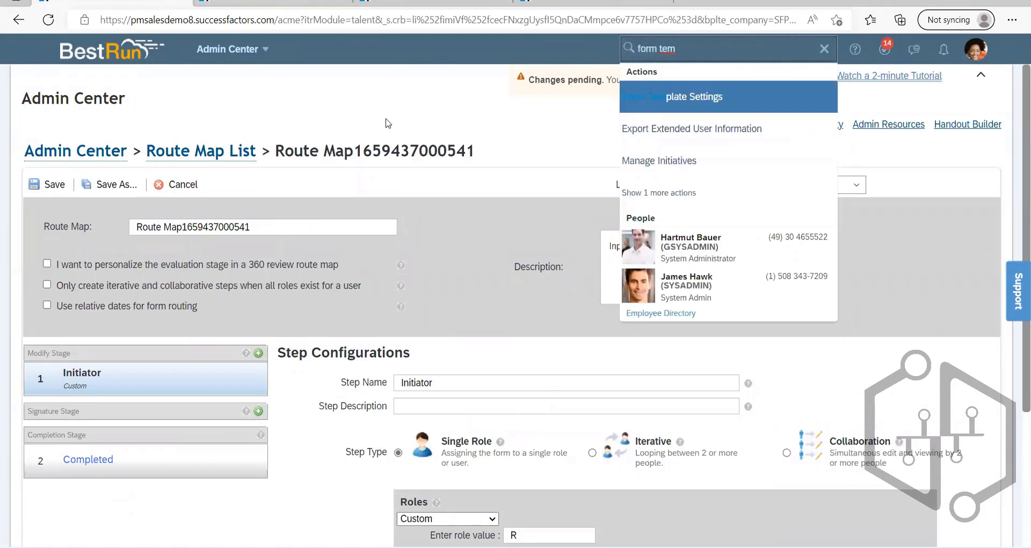
{"action": "key", "text": "Return"}
{"action": "key", "text": "Return"}
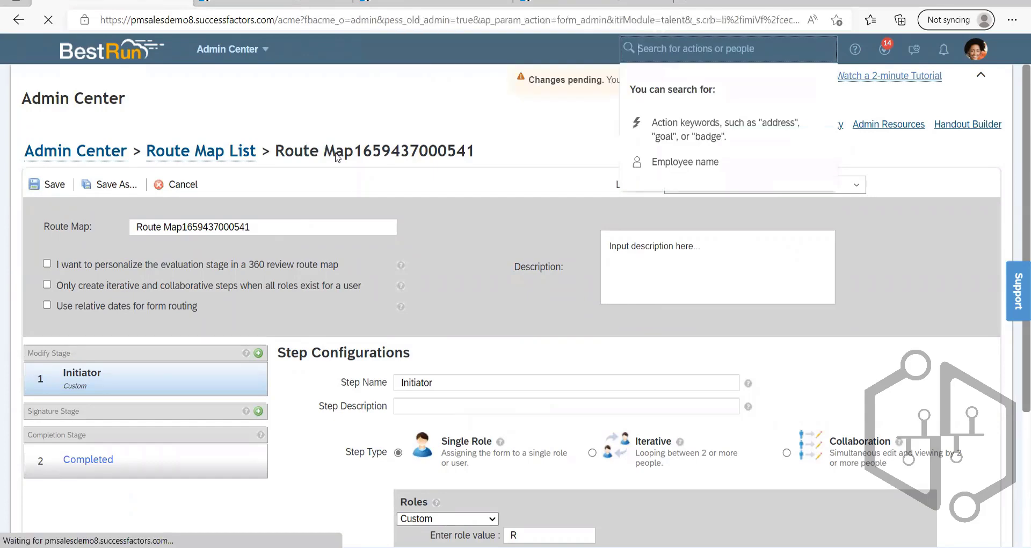
- Open the Simple Job Requisition template from the form templates list
{"action": "scroll", "coordinate": [252, 322], "scroll_direction": "down", "scroll_amount": 1}
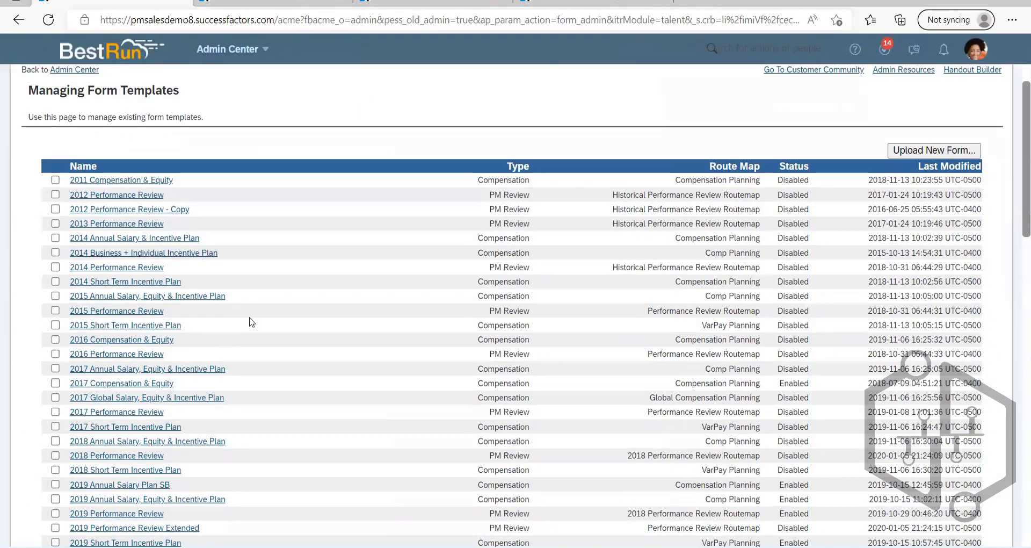
{"action": "scroll", "coordinate": [247, 323], "scroll_direction": "down", "scroll_amount": 11}
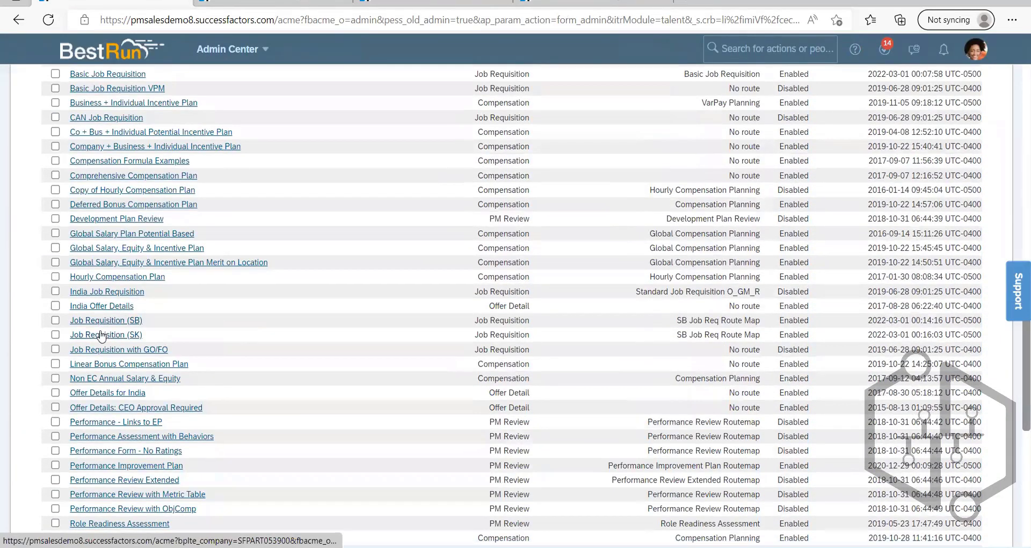
{"action": "scroll", "coordinate": [107, 365], "scroll_direction": "down", "scroll_amount": 3}
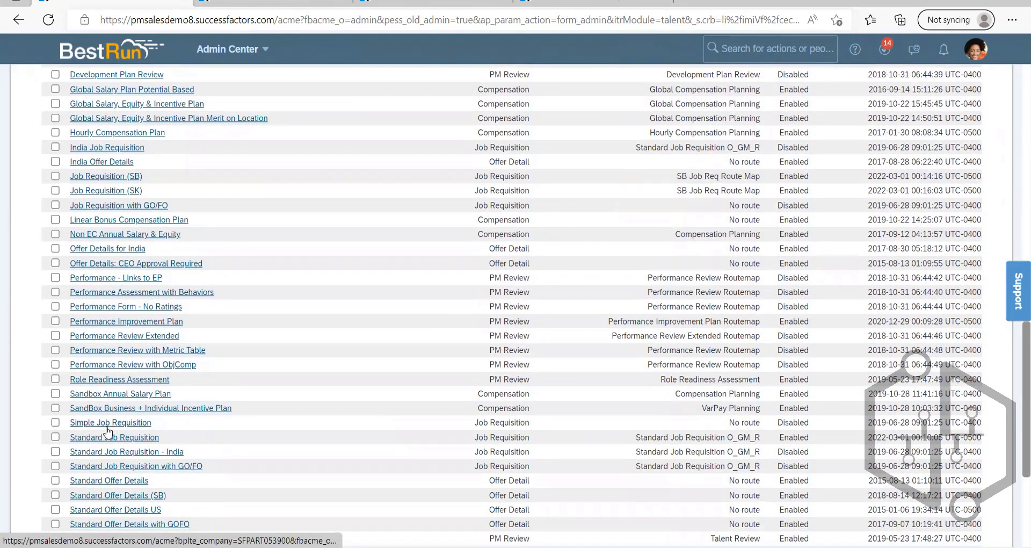
{"action": "left_click", "coordinate": [108, 430]}
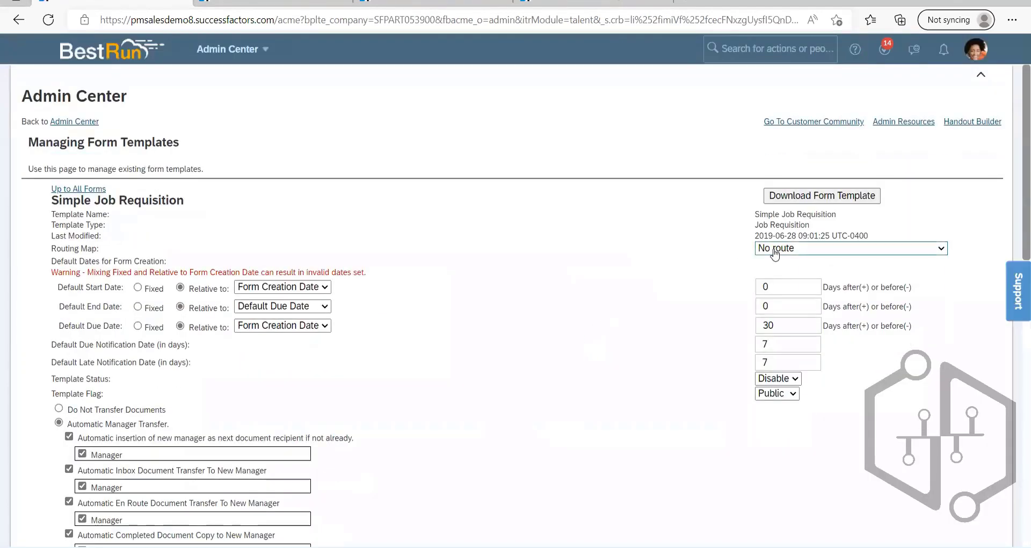
- Choose Standard Job Requisition O_G as the template's routing map and look through the remaining template settings
{"action": "left_click", "coordinate": [775, 251]}
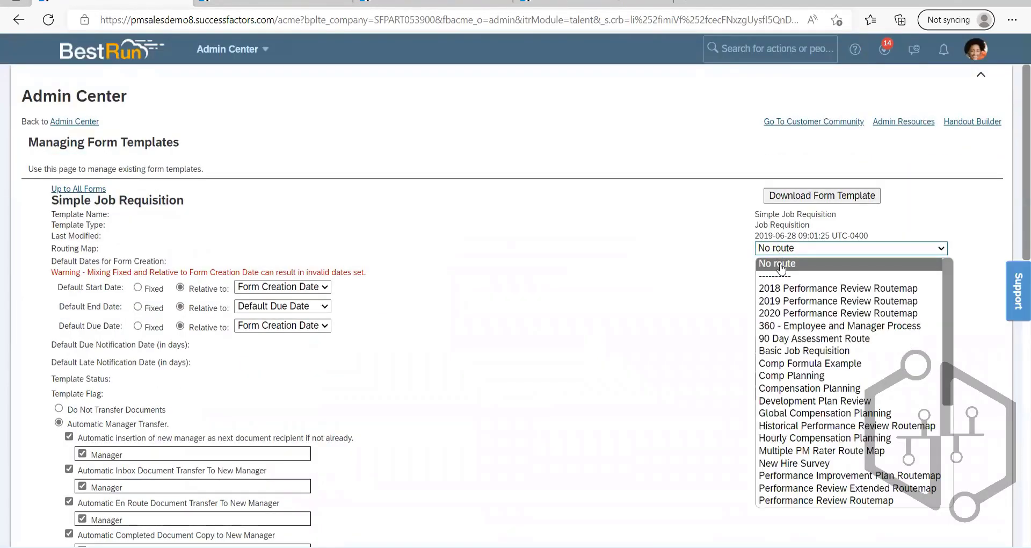
{"action": "scroll", "coordinate": [788, 397], "scroll_direction": "down", "scroll_amount": 4}
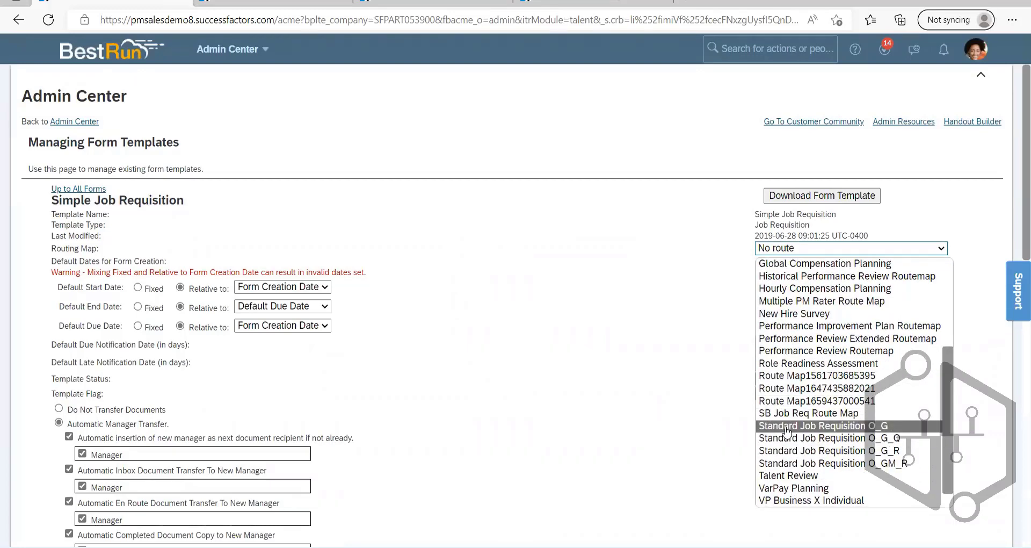
{"action": "scroll", "coordinate": [786, 429], "scroll_direction": "down", "scroll_amount": 1}
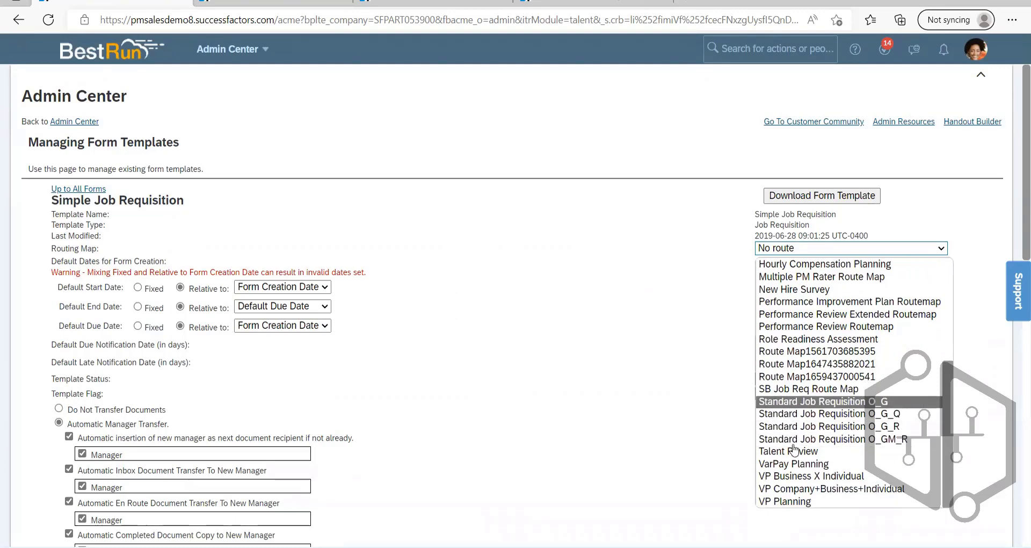
{"action": "key", "text": "Return"}
{"action": "scroll", "coordinate": [425, 463], "scroll_direction": "down", "scroll_amount": 10}
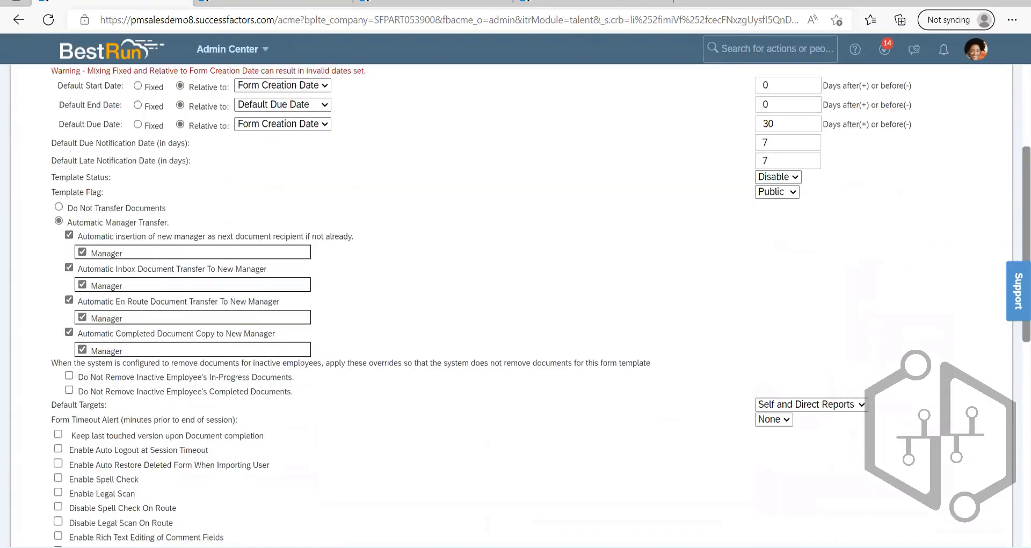
{"action": "scroll", "coordinate": [426, 463], "scroll_direction": "down", "scroll_amount": 3}
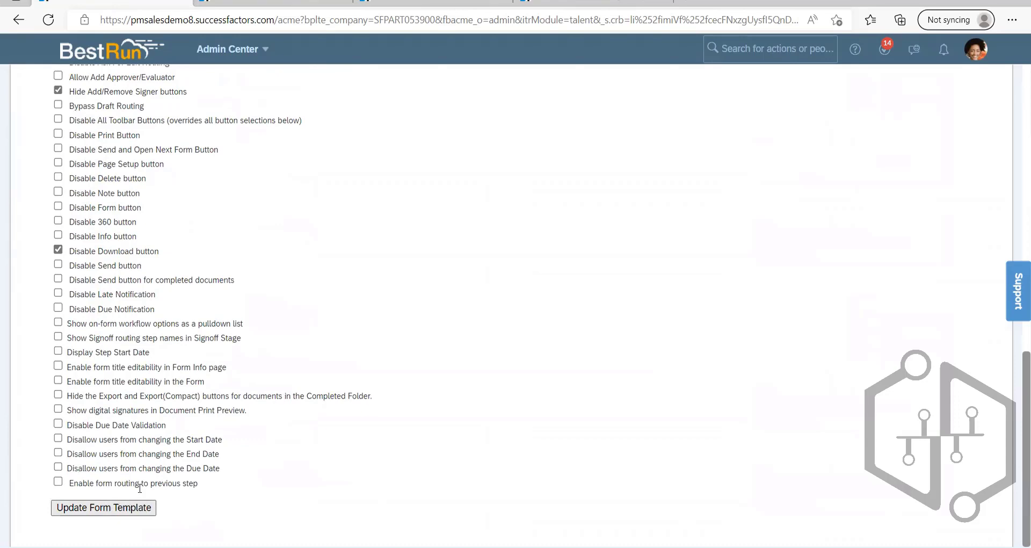
{"action": "scroll", "coordinate": [445, 321], "scroll_direction": "up", "scroll_amount": 15}
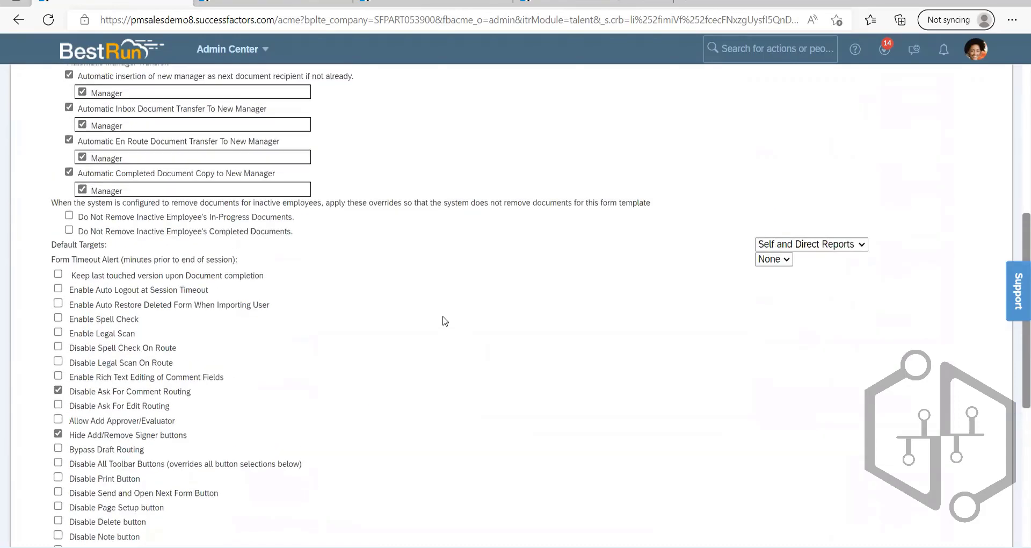
{"action": "scroll", "coordinate": [442, 320], "scroll_direction": "up", "scroll_amount": 1}
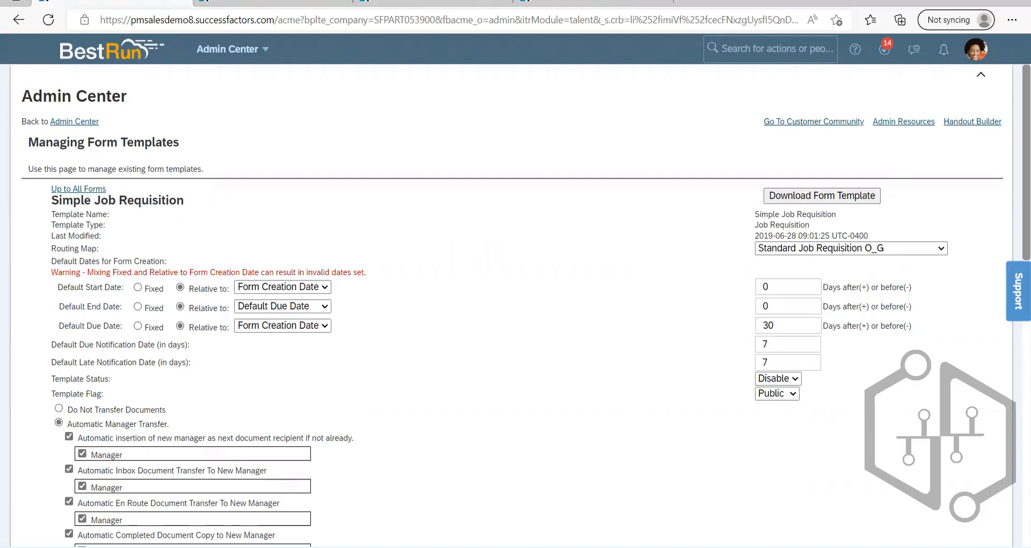
- Switch to the Notepad notes and insert three line breaks after the "Pre approved (pending with route map)," line
{"action": "key", "text": "alt+Tab"}
{"action": "left_click", "coordinate": [226, 46]}
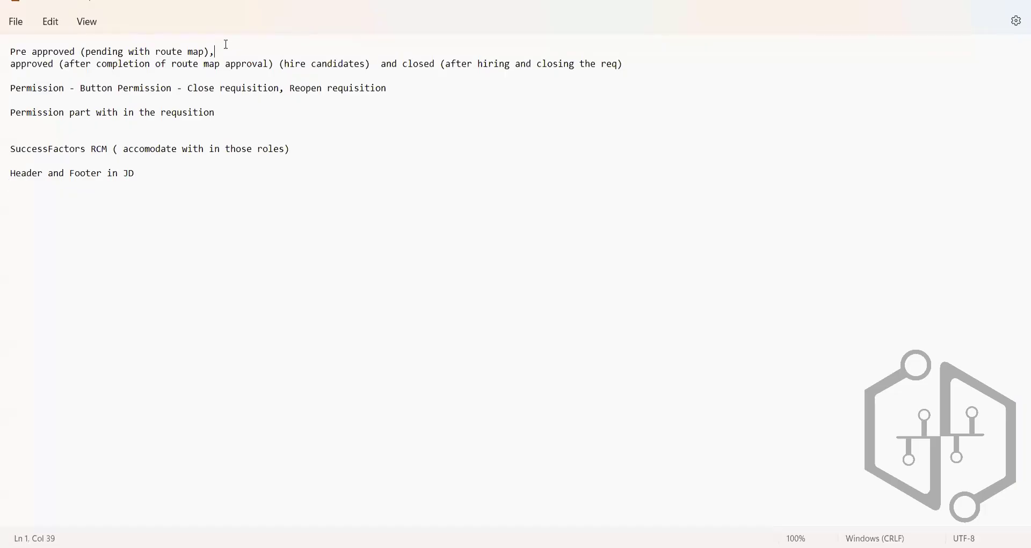
{"action": "key", "text": "Return"}
{"action": "key", "text": "Return"}
{"action": "key", "text": "Return"}
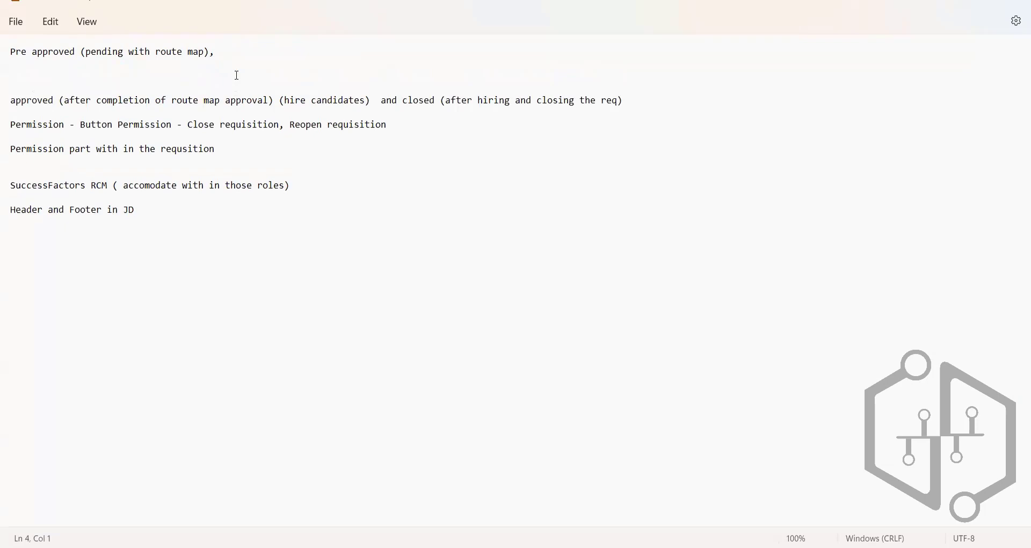
- Highlight the "Pre approved (pending with route map)," line in the notes for review, and clear the selection
{"action": "left_click", "coordinate": [145, 49]}
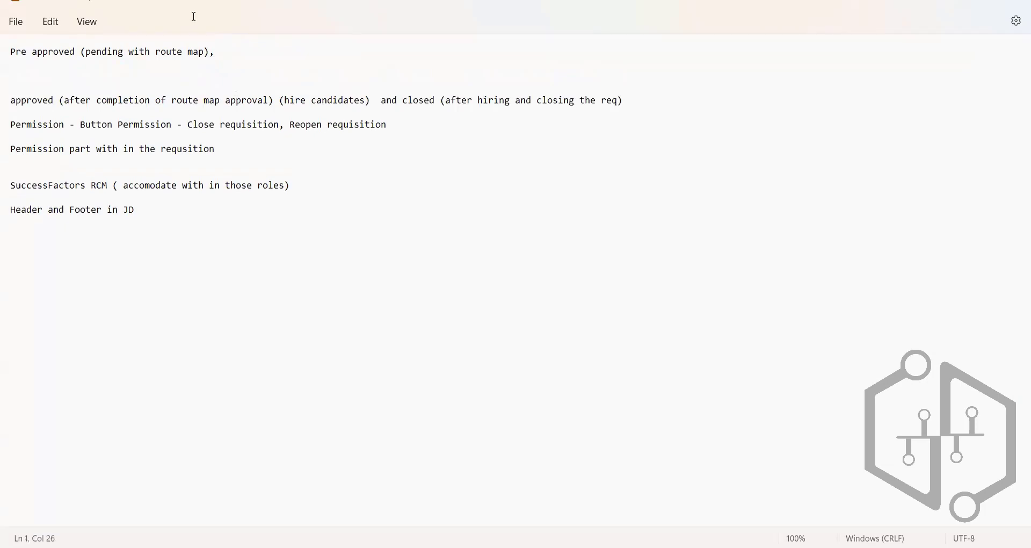
{"action": "left_click", "coordinate": [222, 51]}
{"action": "key", "text": "shift+Down"}
{"action": "left_click_drag", "start_coordinate": [222, 49], "coordinate": [8, 51]}
{"action": "left_click", "coordinate": [414, 199]}
- Switch back to SuccessFactors Recruiting and start a new job requisition from the blank Basic Job Requisition template
{"action": "key", "text": "alt+Tab"}
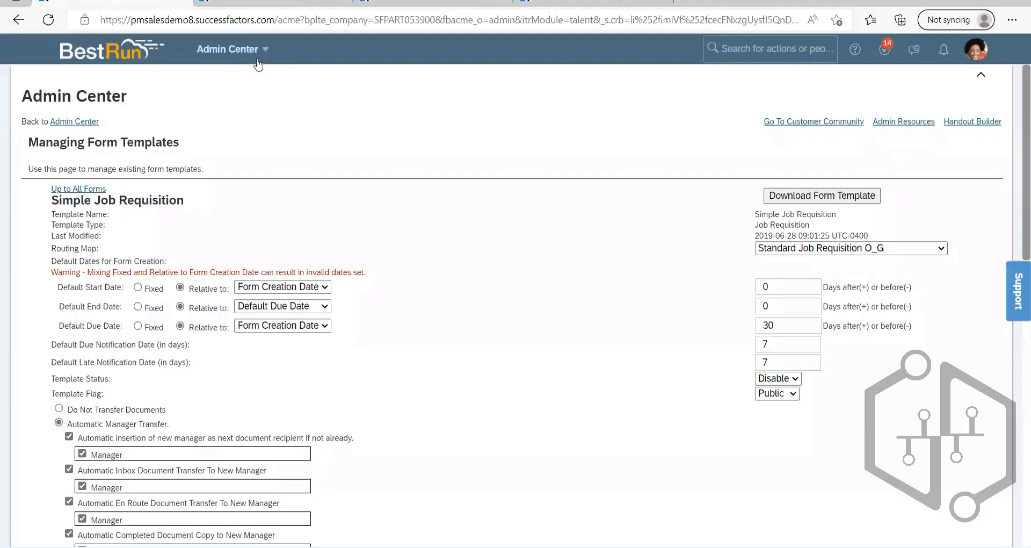
{"action": "left_click", "coordinate": [268, 49]}
{"action": "left_click", "coordinate": [234, 237]}
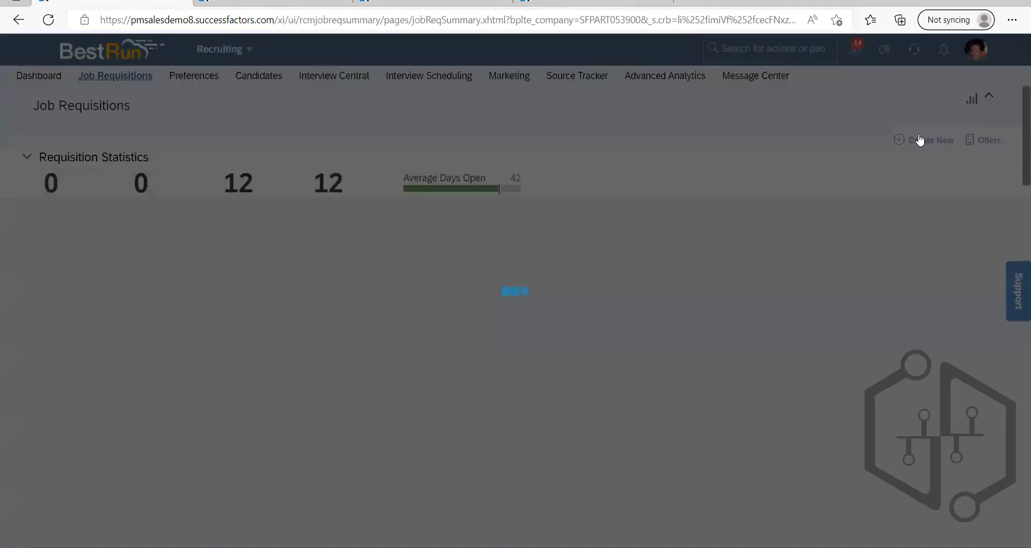
{"action": "left_click", "coordinate": [919, 140]}
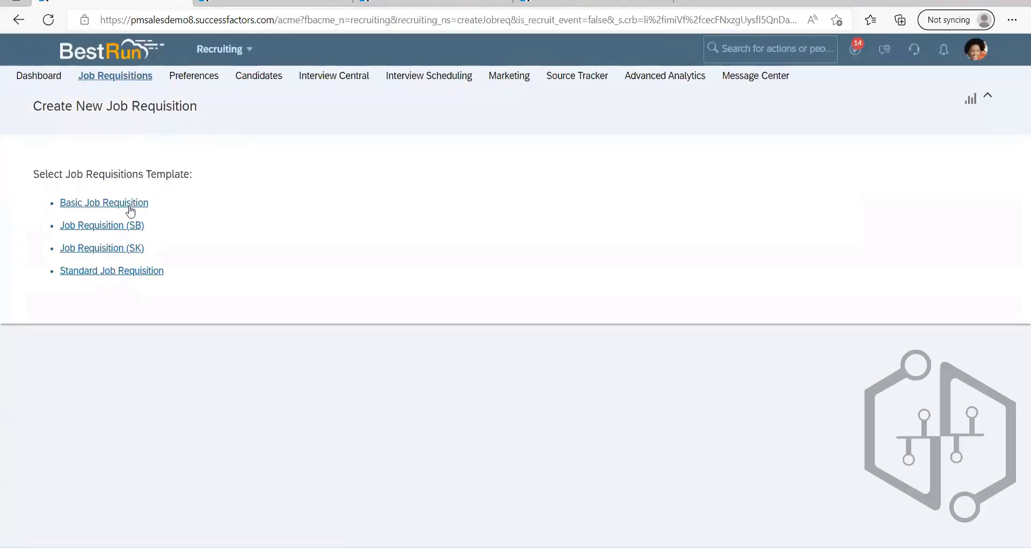
{"action": "left_click", "coordinate": [130, 209]}
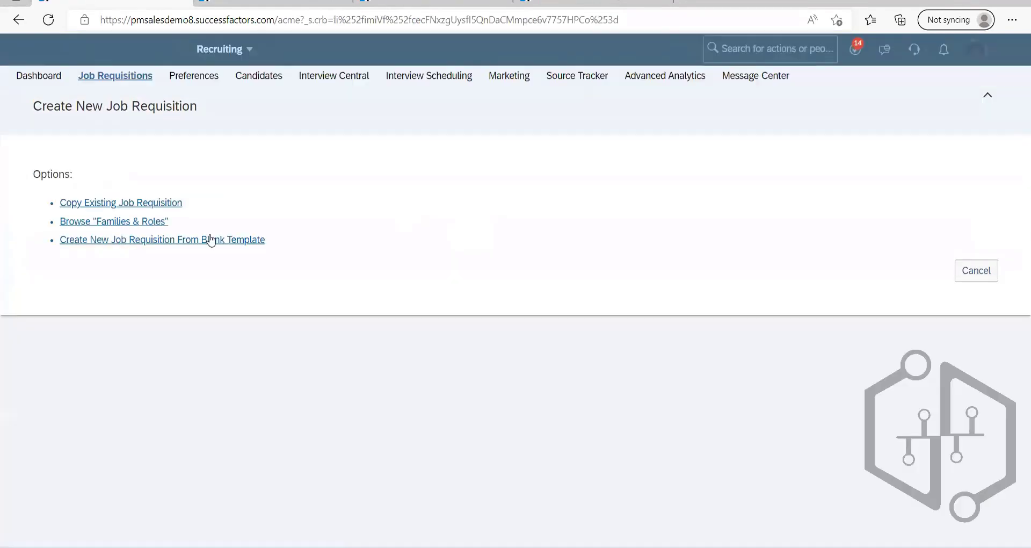
{"action": "left_click", "coordinate": [183, 241]}
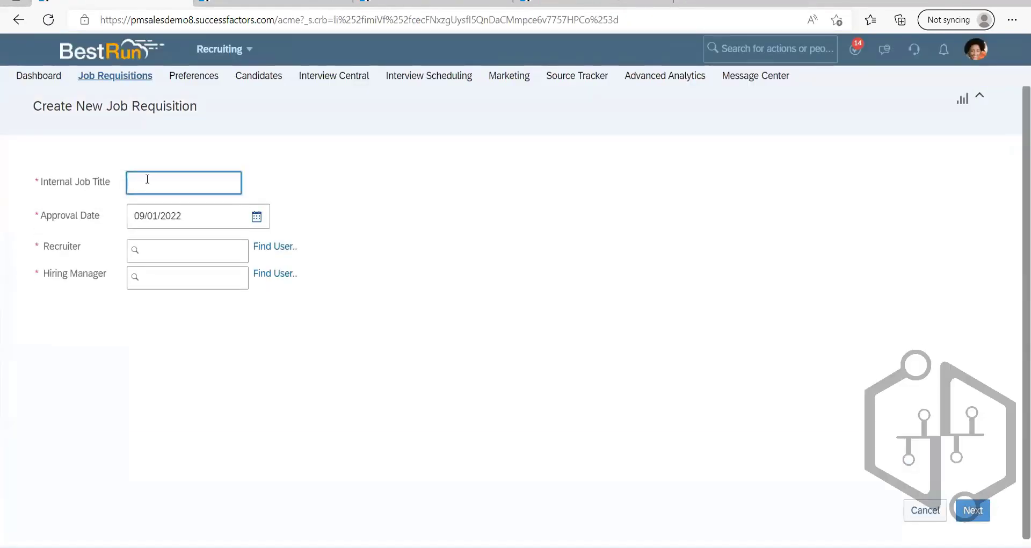
- Enter Test as the new requisition's internal job title and make the Recruiter field ready for entry
{"action": "type", "text": "Test"}
{"action": "left_click", "coordinate": [159, 227]}
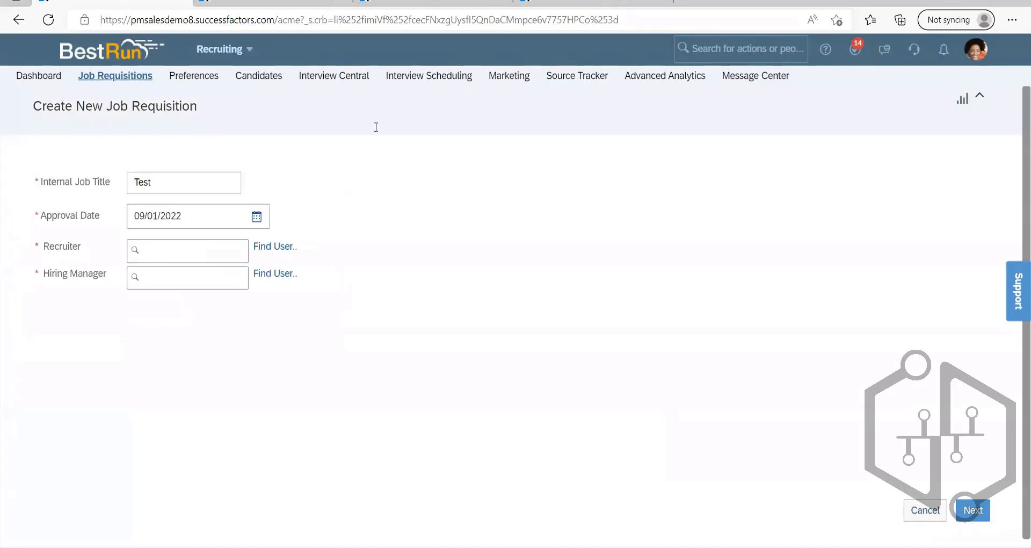
{"action": "left_click", "coordinate": [209, 254]}
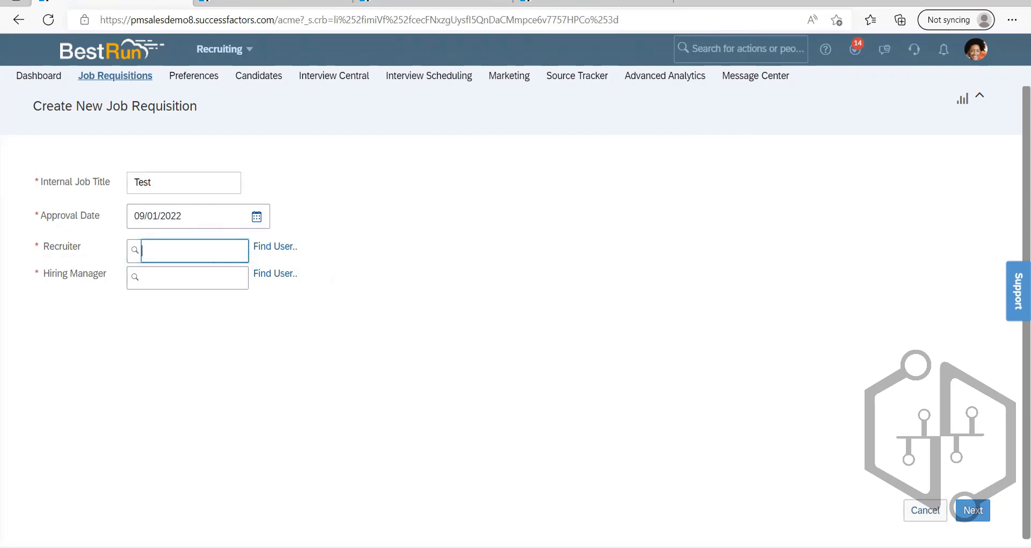
- Return to the Notepad notes and place the cursor on an empty line below "Header and Footer in JD"
{"action": "key", "text": "alt+Tab"}
{"action": "left_click_drag", "start_coordinate": [202, 216], "coordinate": [11, 51]}
{"action": "left_click", "coordinate": [139, 248]}
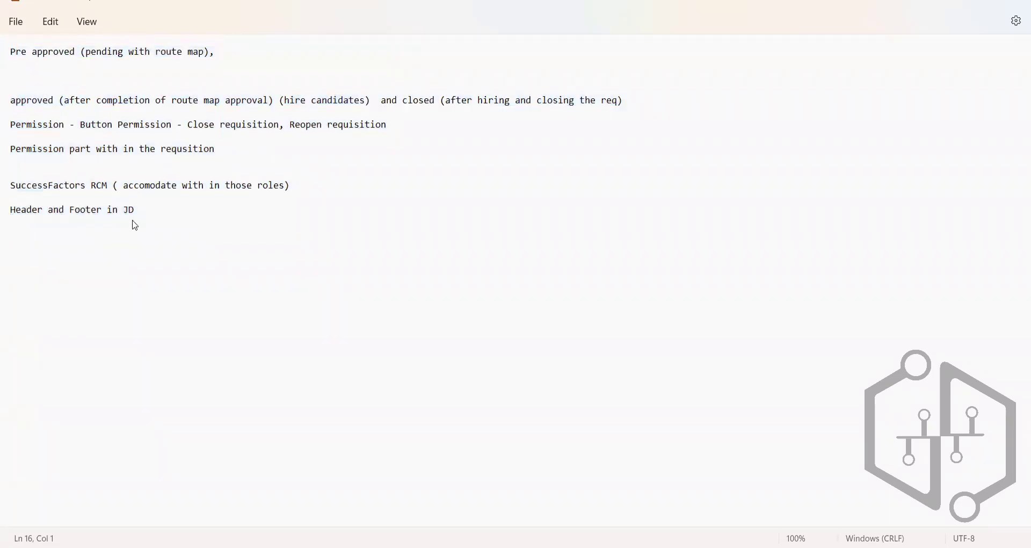